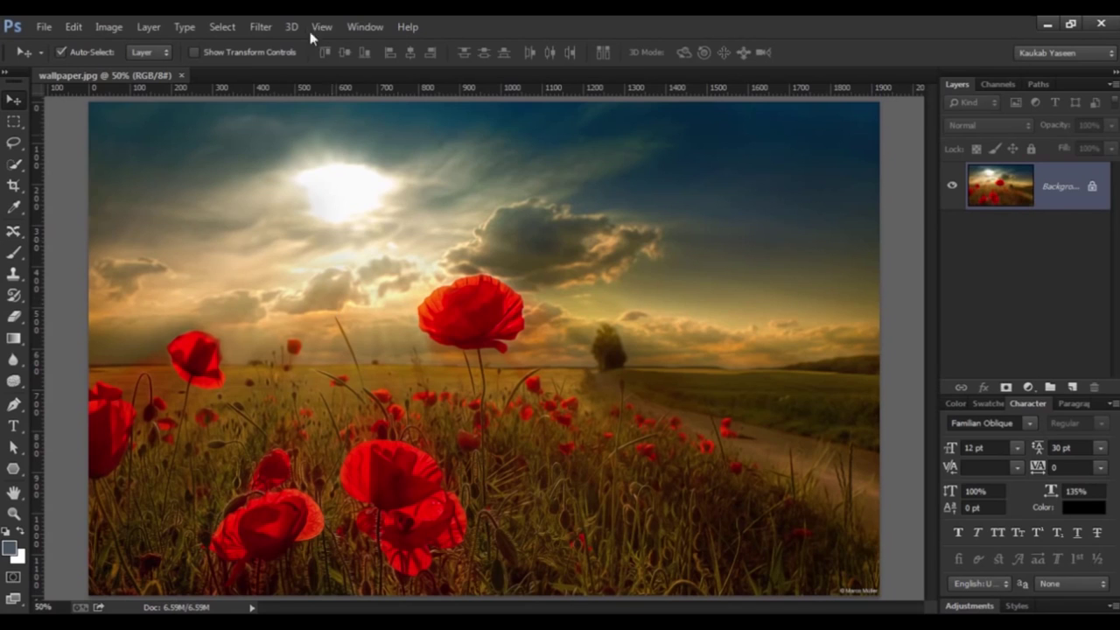
- Apply a 35-pixel Box Blur to the poppy field photo
{"action": "left_click", "coordinate": [261, 27]}
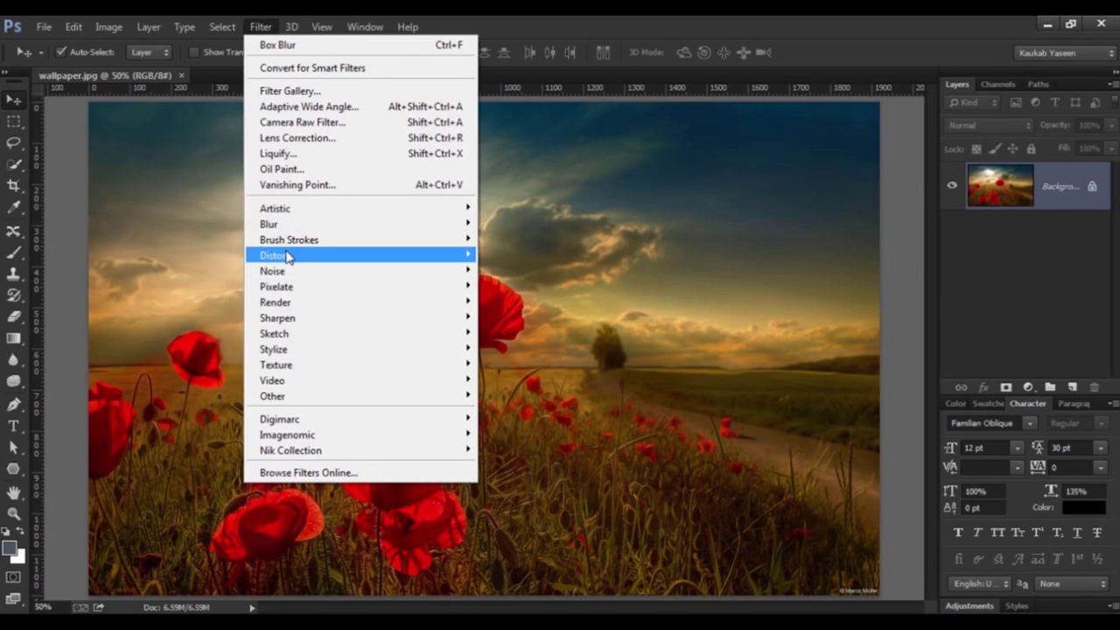
{"action": "mouse_move", "coordinate": [360, 224]}
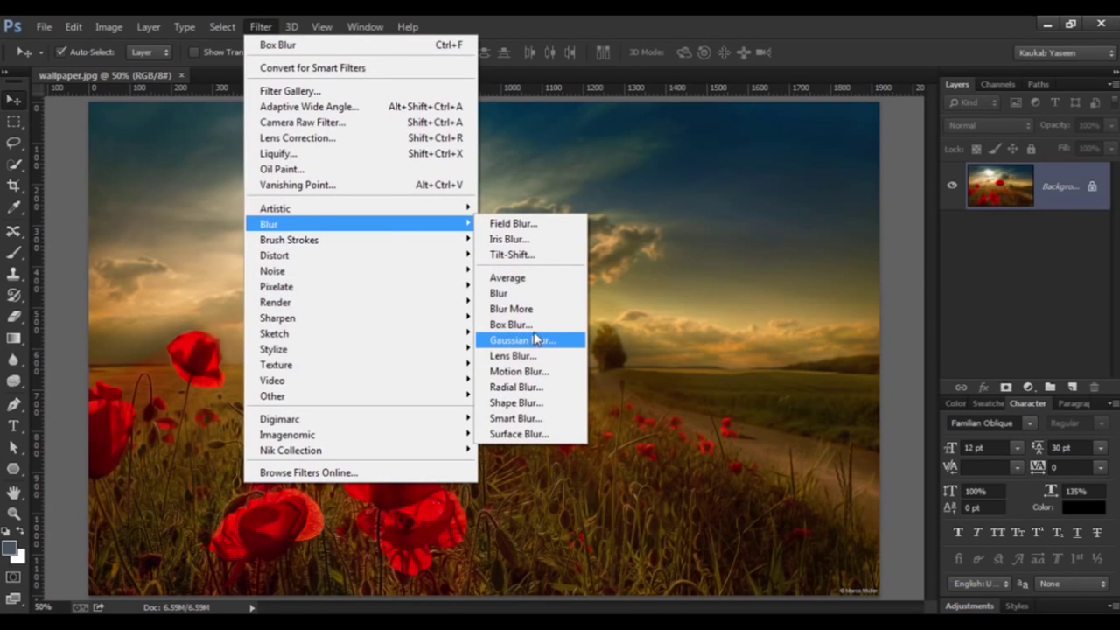
{"action": "left_click", "coordinate": [527, 325]}
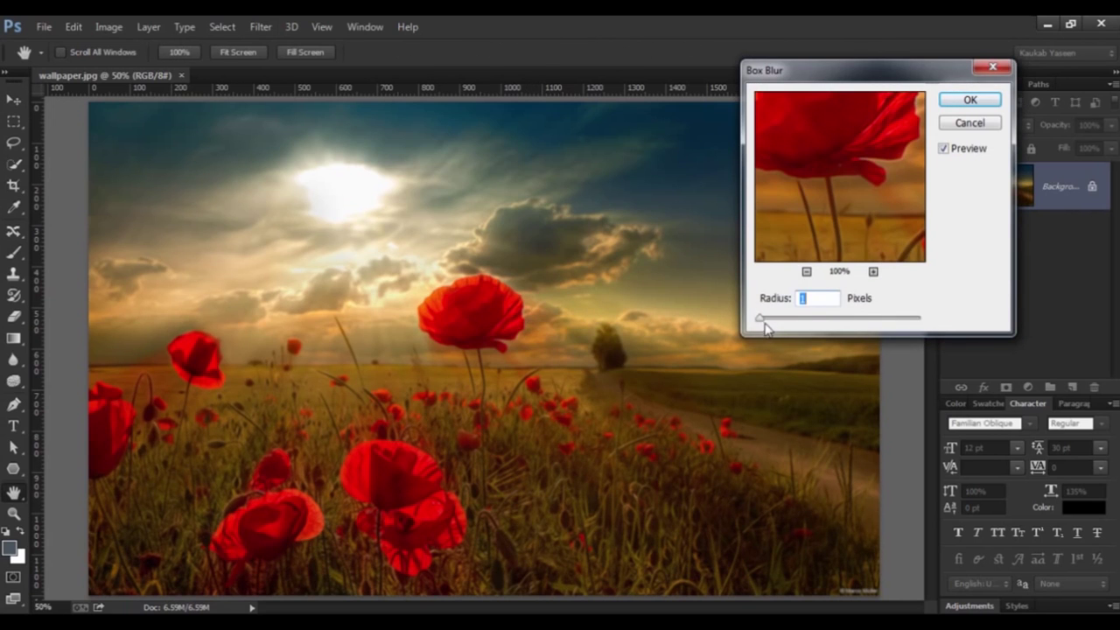
{"action": "left_click_drag", "start_coordinate": [761, 326], "coordinate": [788, 326]}
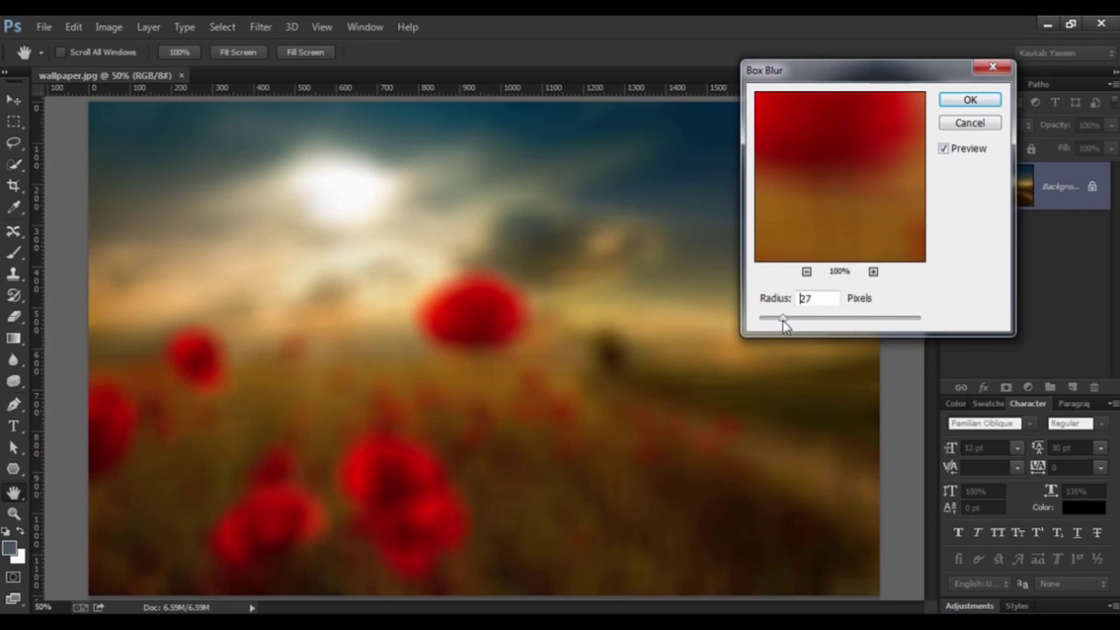
{"action": "left_click_drag", "start_coordinate": [789, 325], "coordinate": [791, 326]}
{"action": "left_click", "coordinate": [971, 101]}
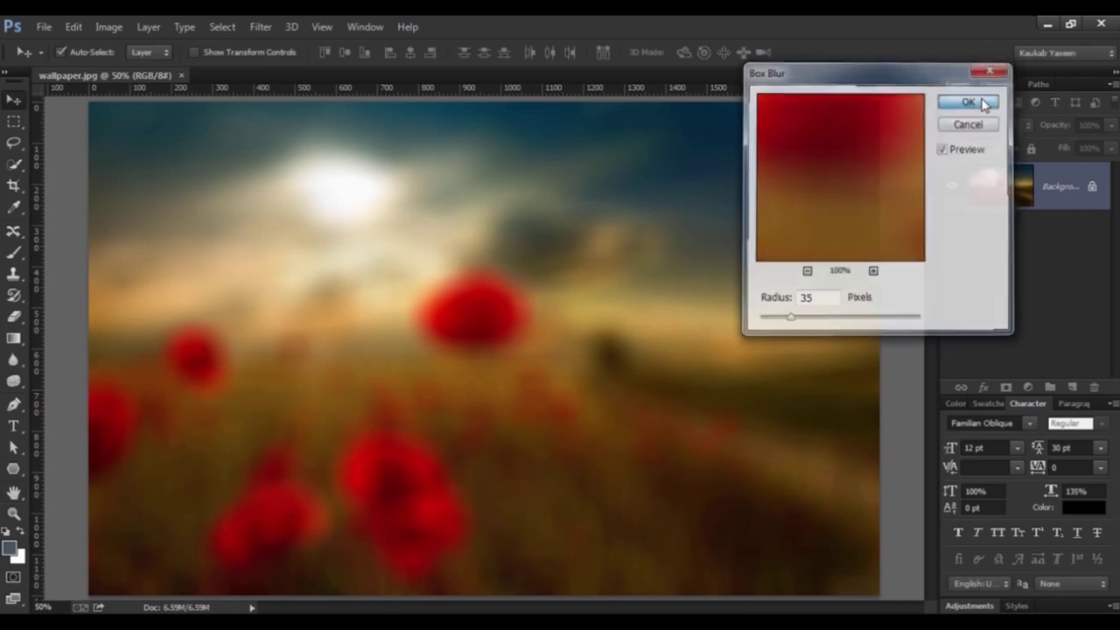
- Select the entire blurred image and copy it
{"action": "left_click", "coordinate": [222, 31]}
{"action": "left_click", "coordinate": [70, 27]}
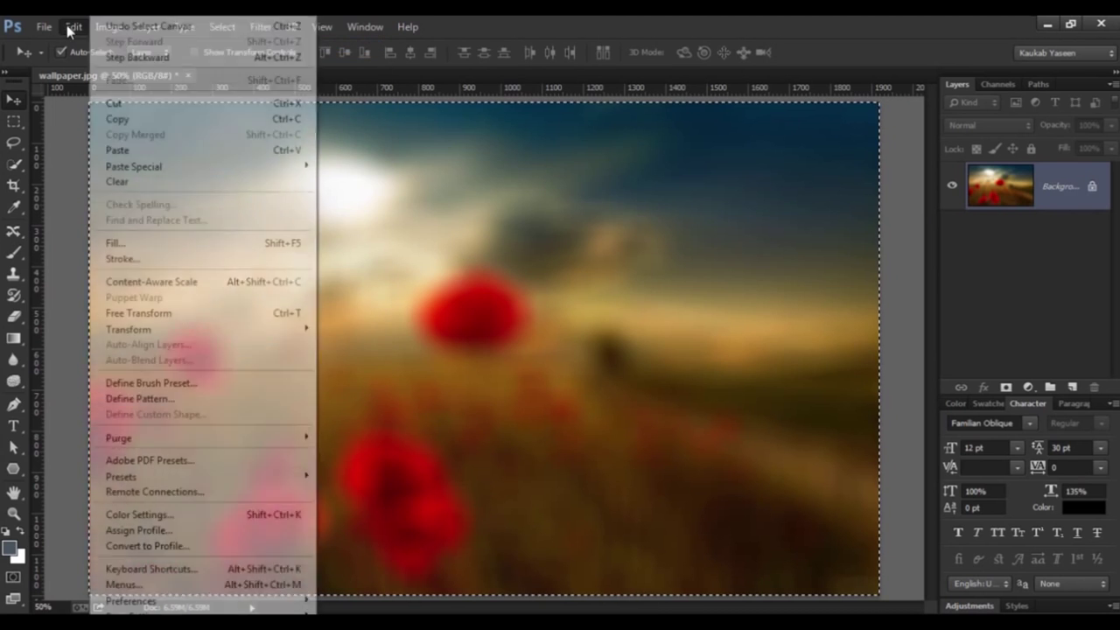
{"action": "left_click", "coordinate": [112, 118]}
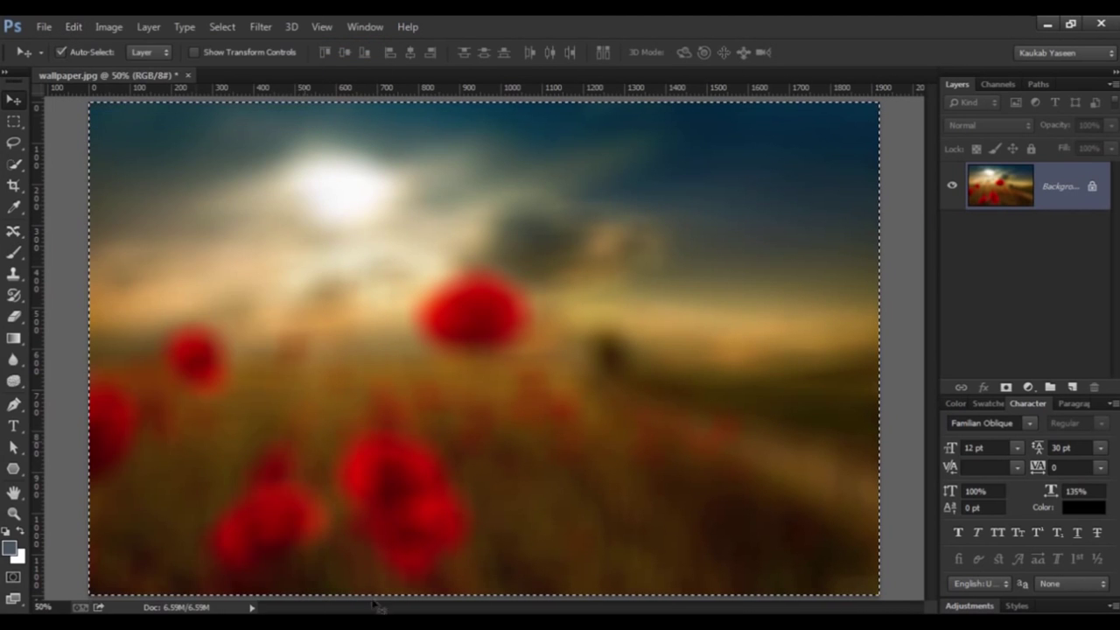
- Paste the blurred poppy photo into the Illustrator web-design document
{"action": "left_click", "coordinate": [335, 551]}
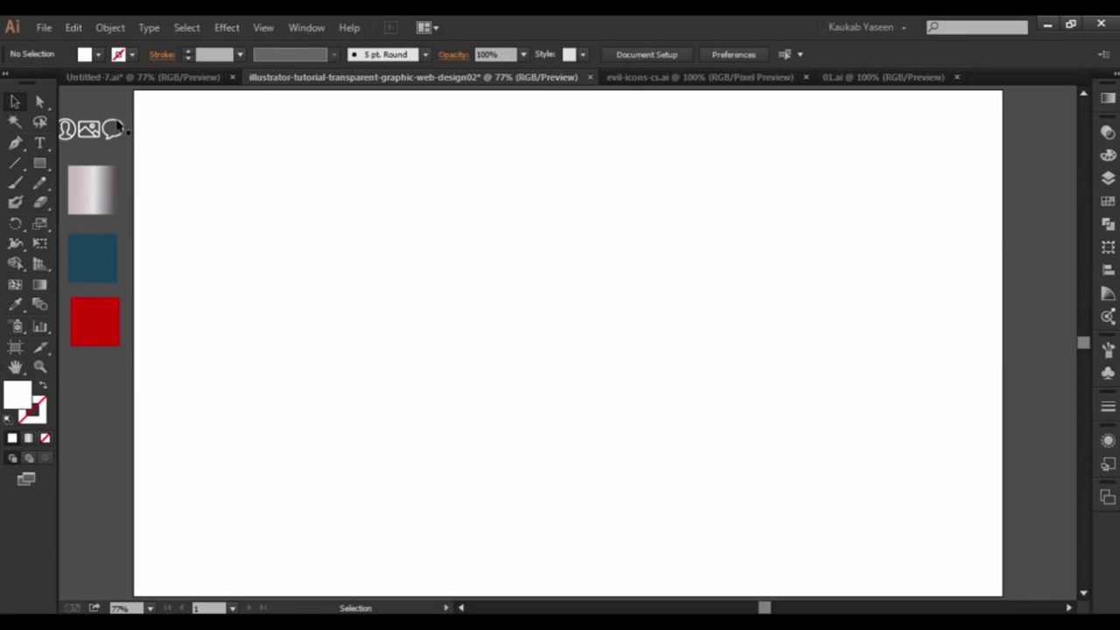
{"action": "left_click", "coordinate": [73, 27]}
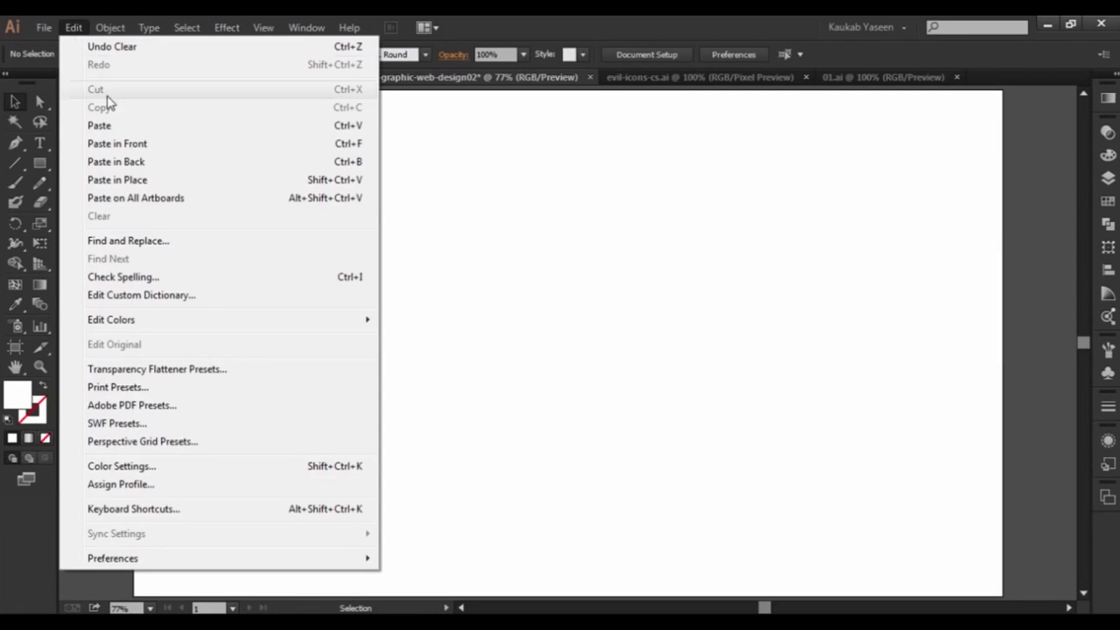
{"action": "left_click", "coordinate": [107, 127]}
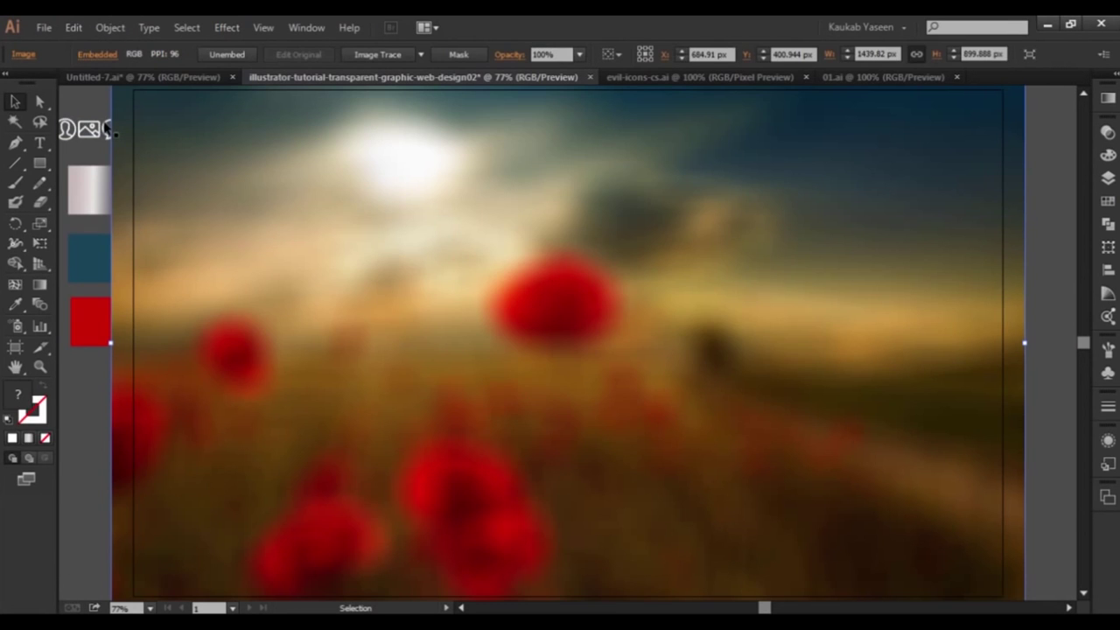
- Resize and nudge the photo to 1370.823 × 797.697 px so it fills the artboard
{"action": "key", "text": "ctrl+minus"}
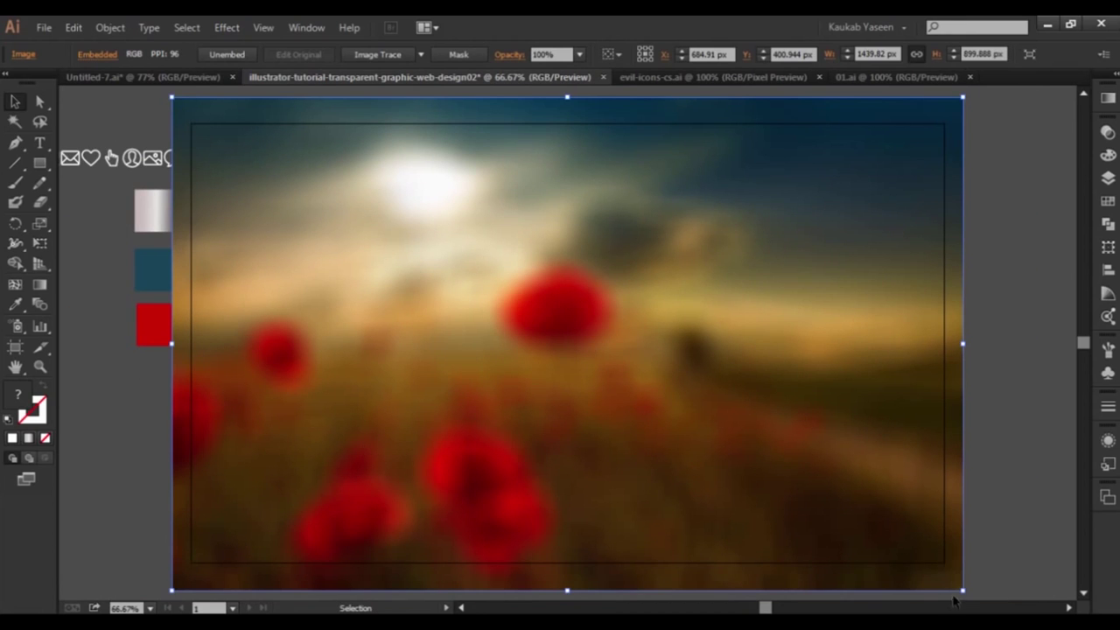
{"action": "left_click_drag", "start_coordinate": [962, 593], "coordinate": [945, 587]}
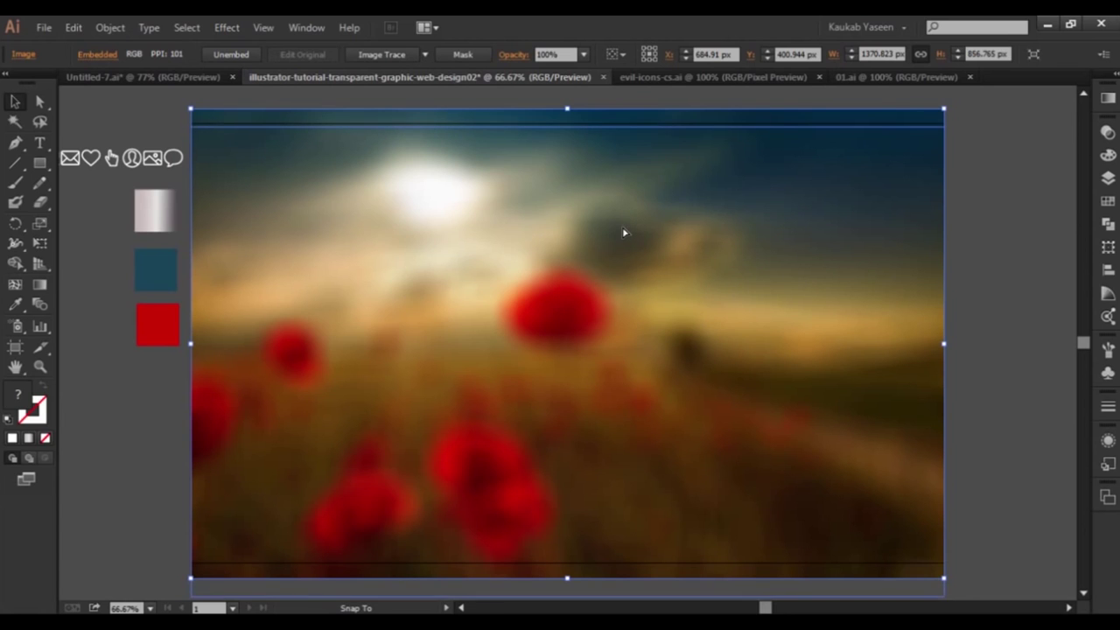
{"action": "left_click_drag", "start_coordinate": [625, 232], "coordinate": [622, 247]}
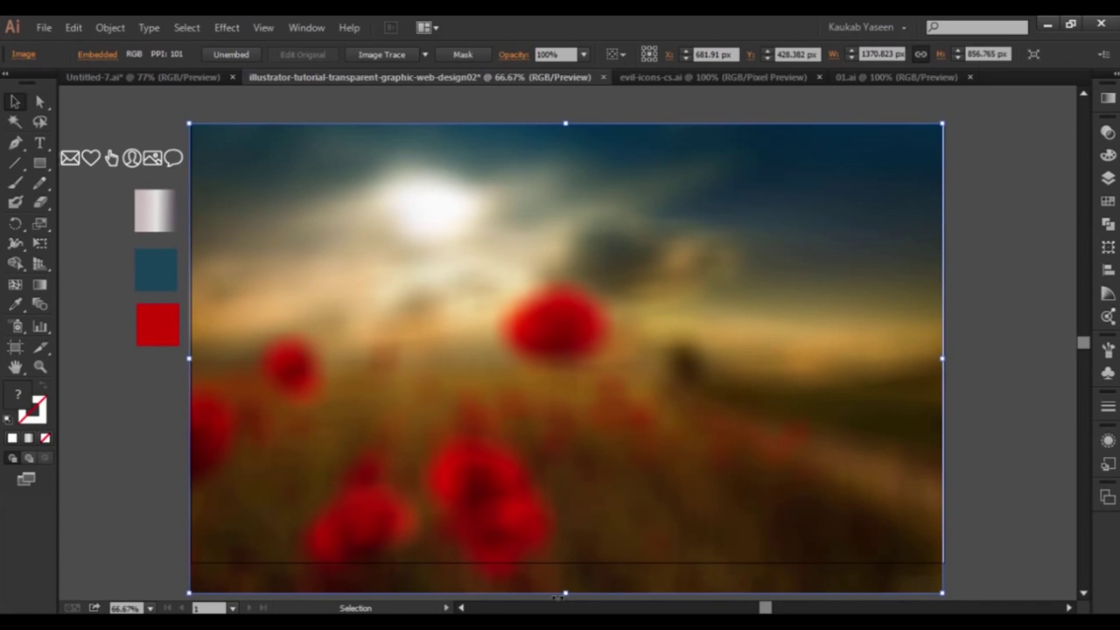
{"action": "left_click_drag", "start_coordinate": [565, 594], "coordinate": [567, 567]}
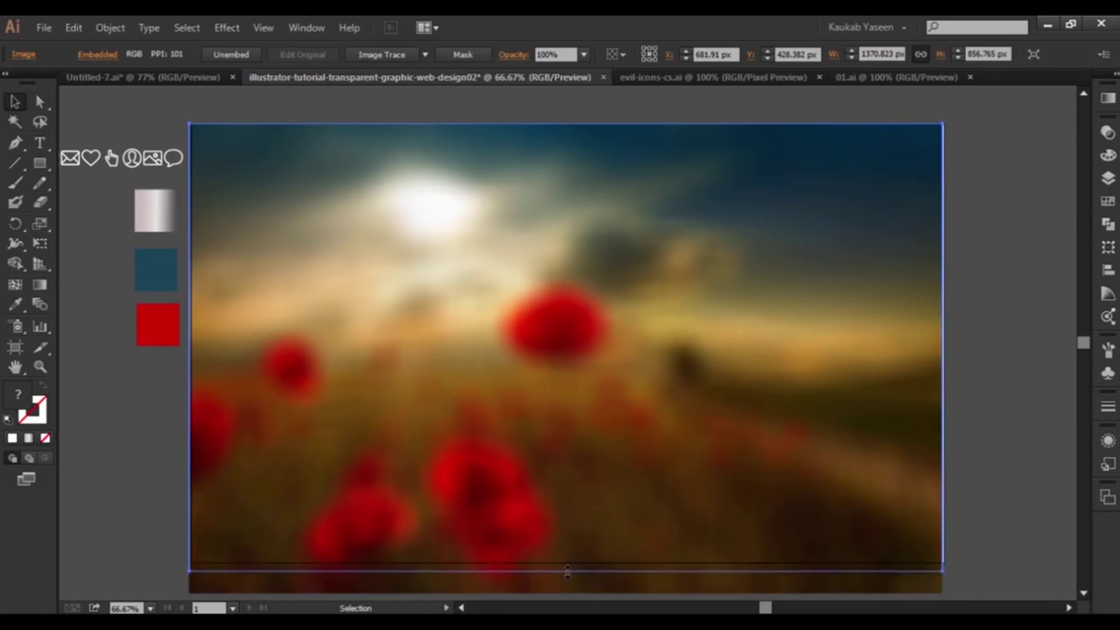
{"action": "left_click_drag", "start_coordinate": [567, 567], "coordinate": [564, 561]}
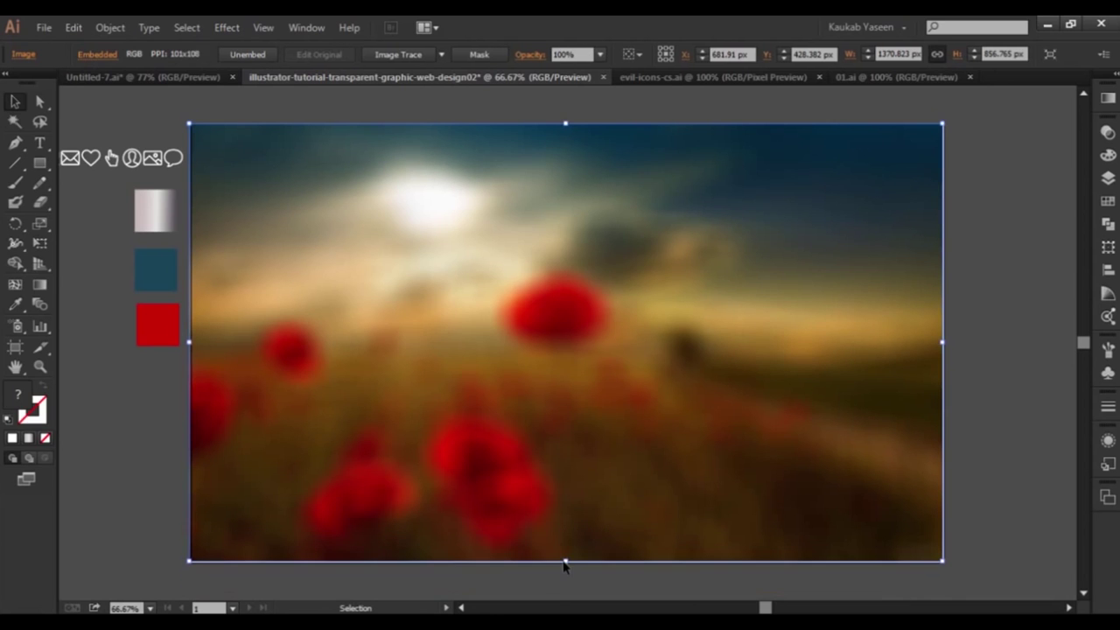
{"action": "key", "text": "Right"}
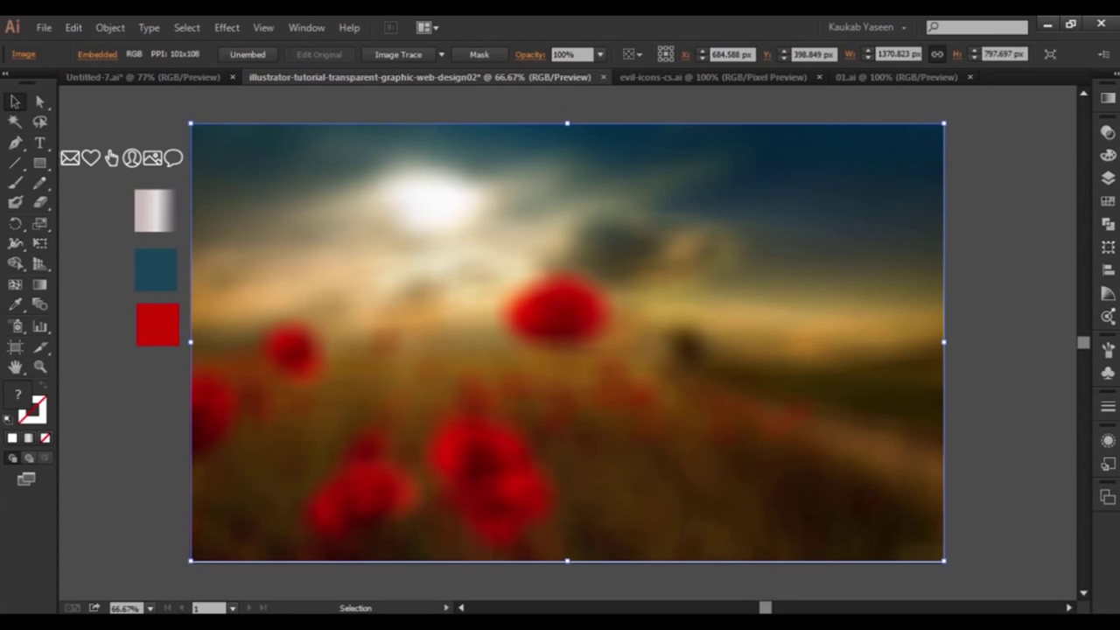
{"action": "key", "text": "ctrl+shift+a"}
{"action": "key", "text": "ctrl+0"}
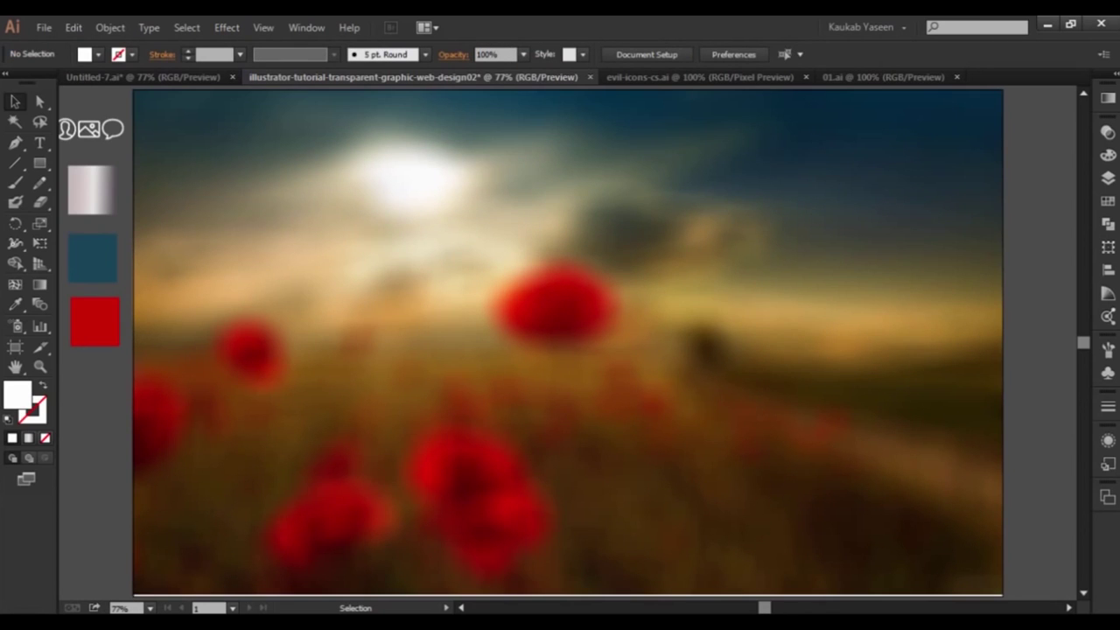
- Create a 985 × 370 px rectangle centred horizontally near the top of the artboard
{"action": "key", "text": "m"}
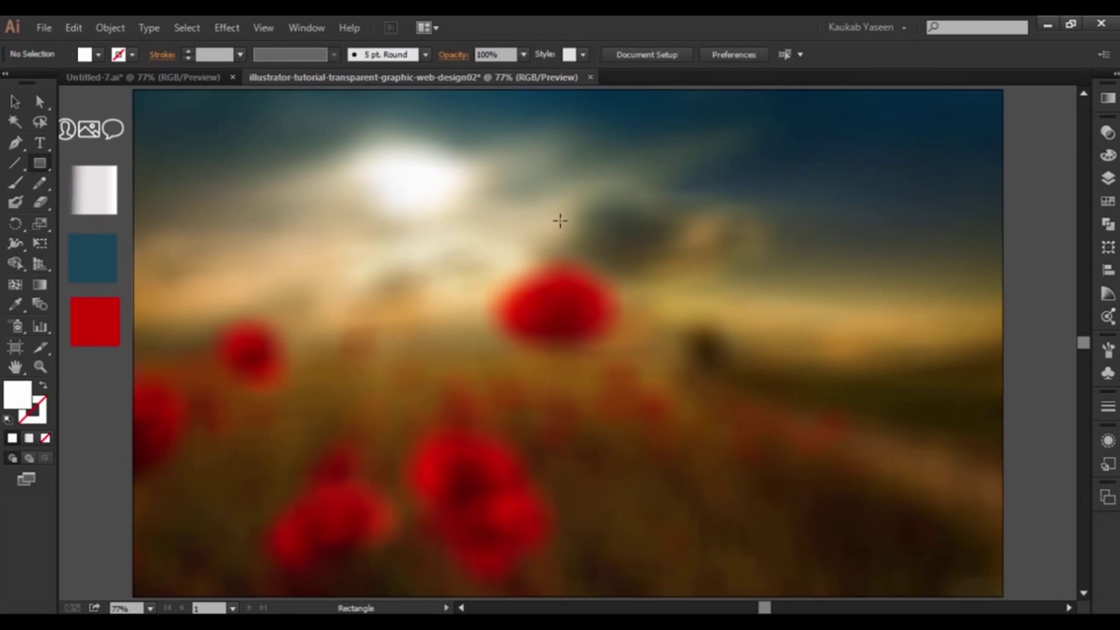
{"action": "left_click", "coordinate": [560, 220]}
{"action": "left_click", "coordinate": [519, 351]}
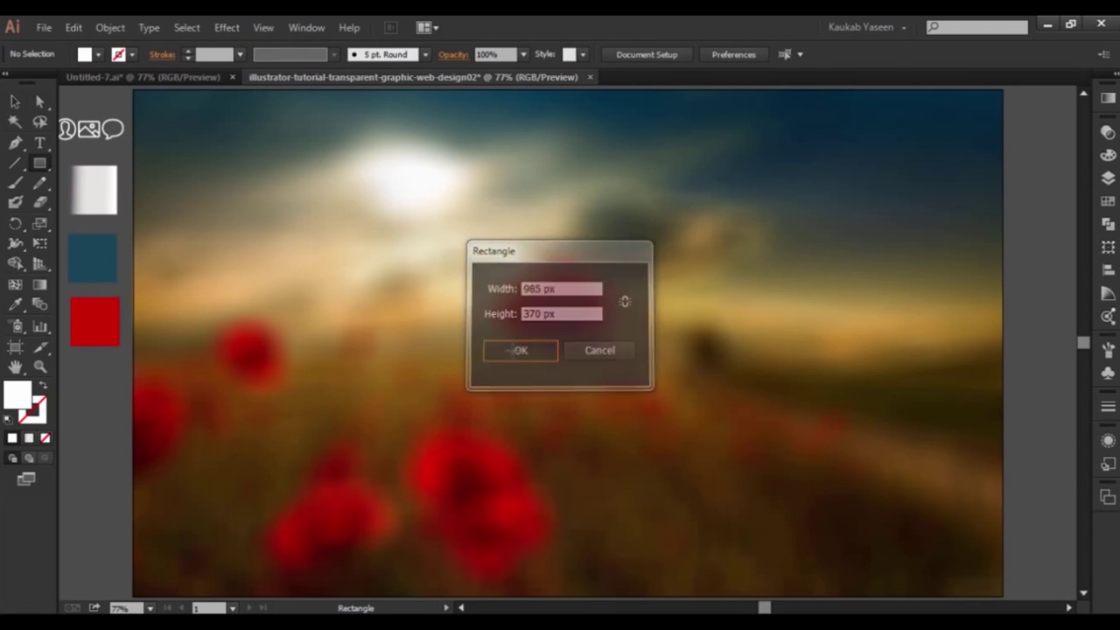
{"action": "left_click", "coordinate": [15, 102]}
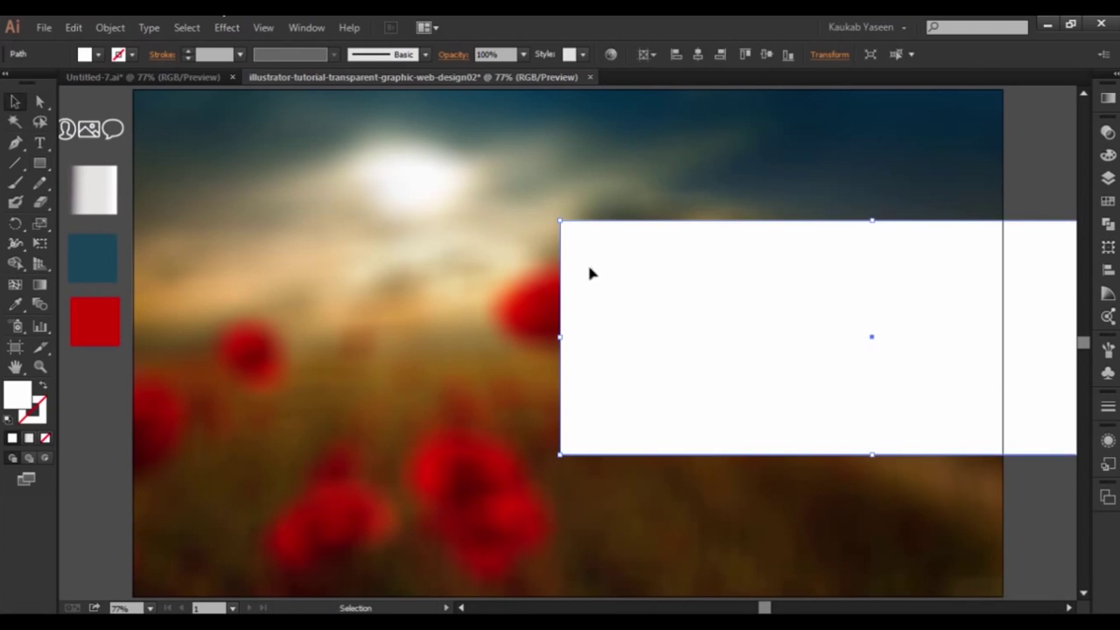
{"action": "left_click_drag", "start_coordinate": [838, 337], "coordinate": [552, 223]}
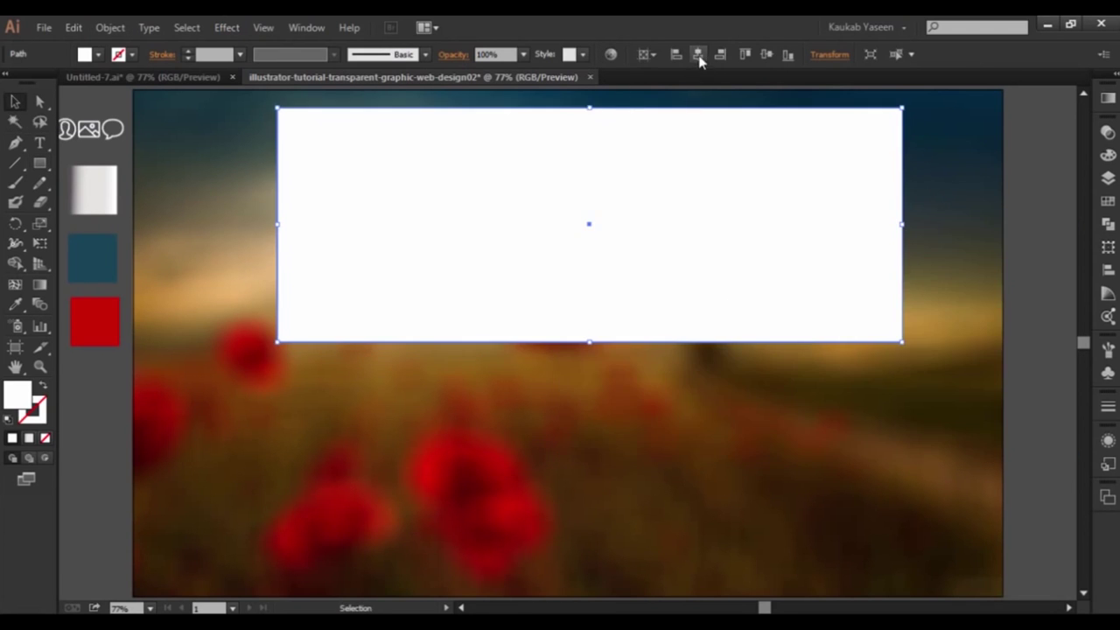
{"action": "left_click", "coordinate": [697, 54]}
{"action": "left_click_drag", "start_coordinate": [617, 166], "coordinate": [621, 182]}
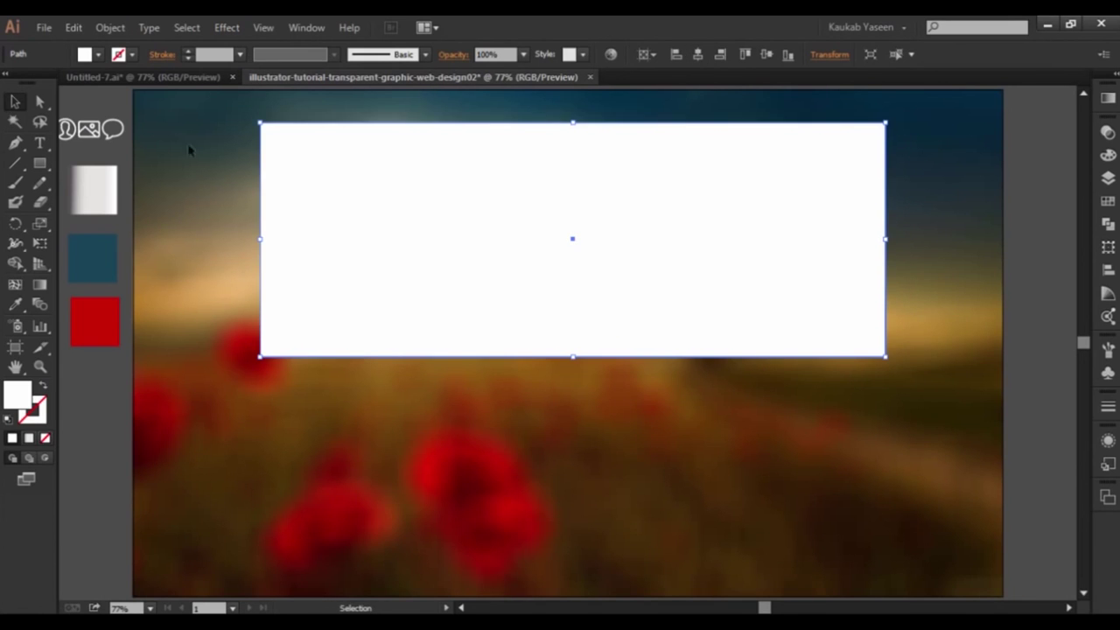
- Give the rectangle no fill and a white 3 pt stroke
{"action": "left_click", "coordinate": [133, 54]}
{"action": "left_click", "coordinate": [10, 84]}
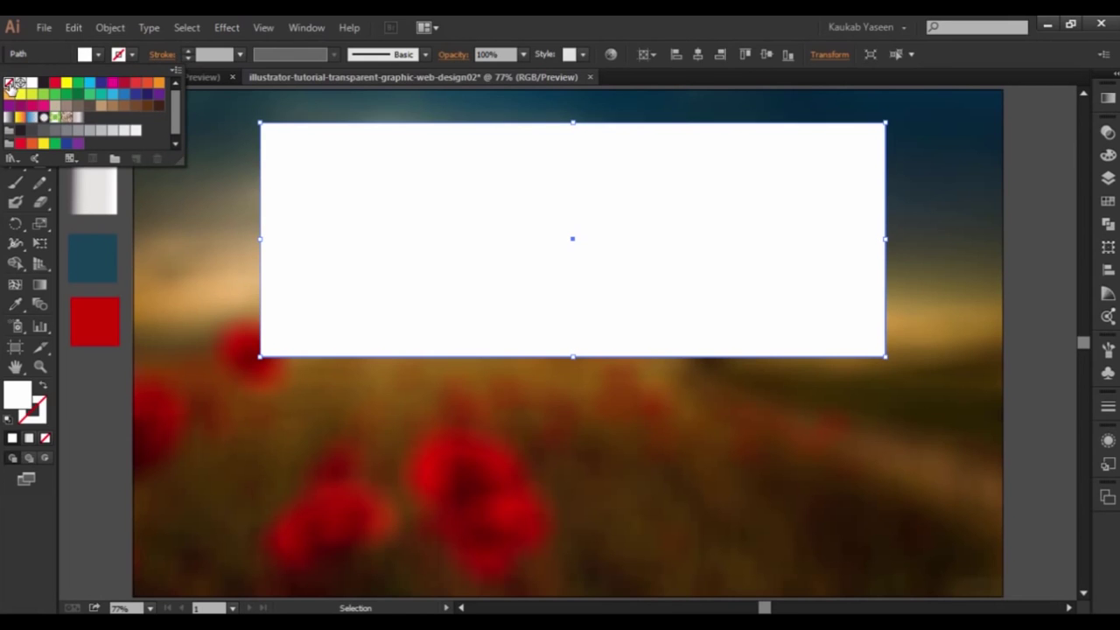
{"action": "left_click", "coordinate": [98, 54]}
{"action": "left_click", "coordinate": [10, 83]}
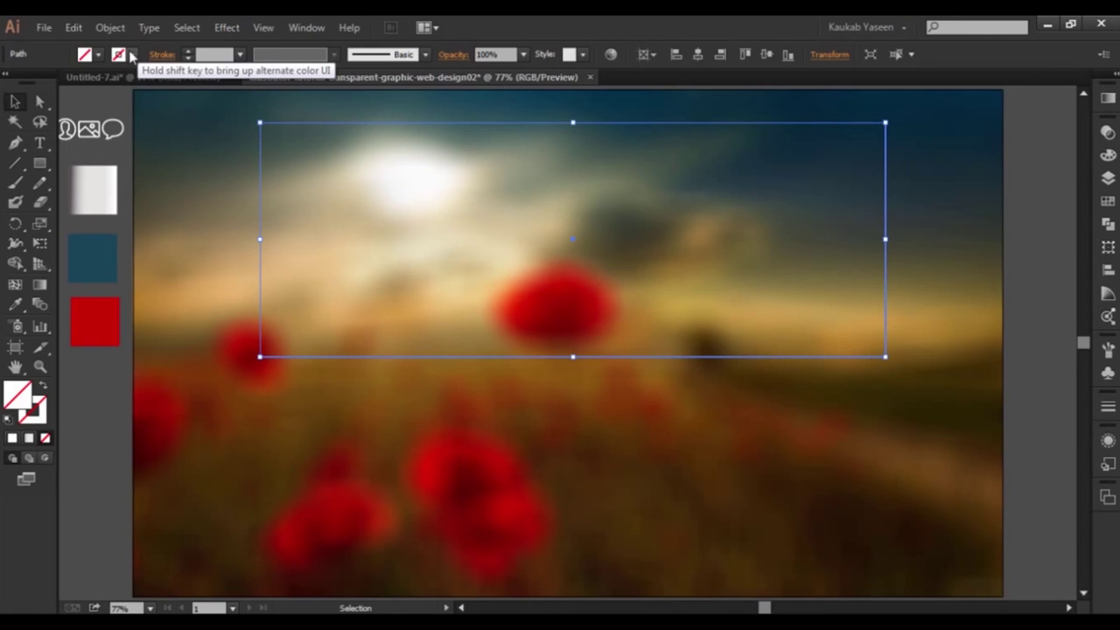
{"action": "left_click", "coordinate": [134, 56]}
{"action": "left_click", "coordinate": [32, 83]}
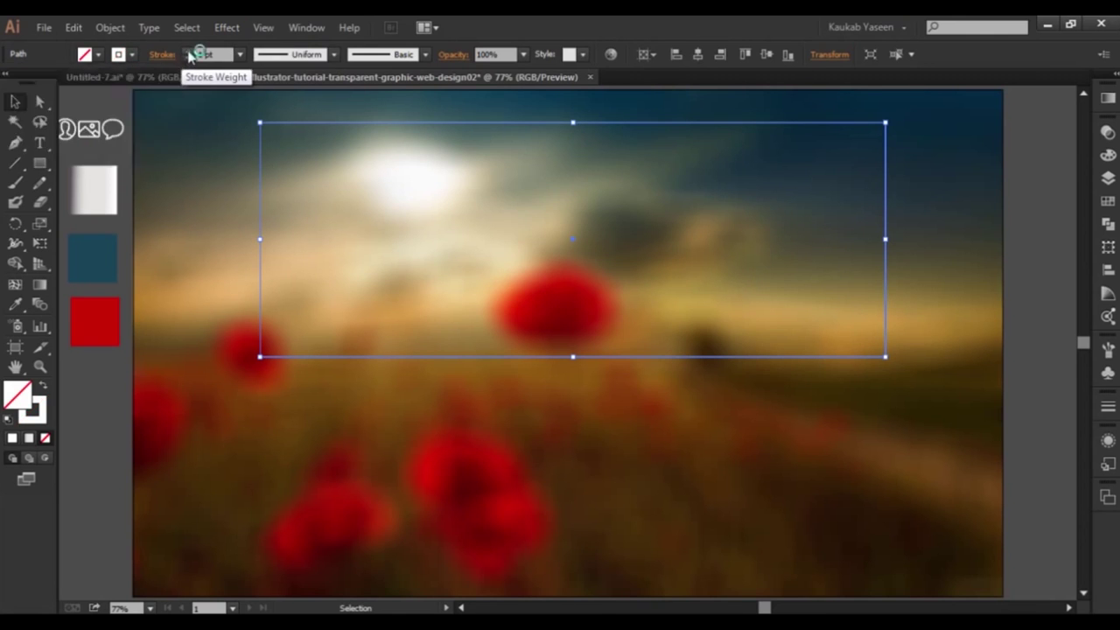
{"action": "left_click", "coordinate": [189, 55]}
{"action": "left_click", "coordinate": [190, 56]}
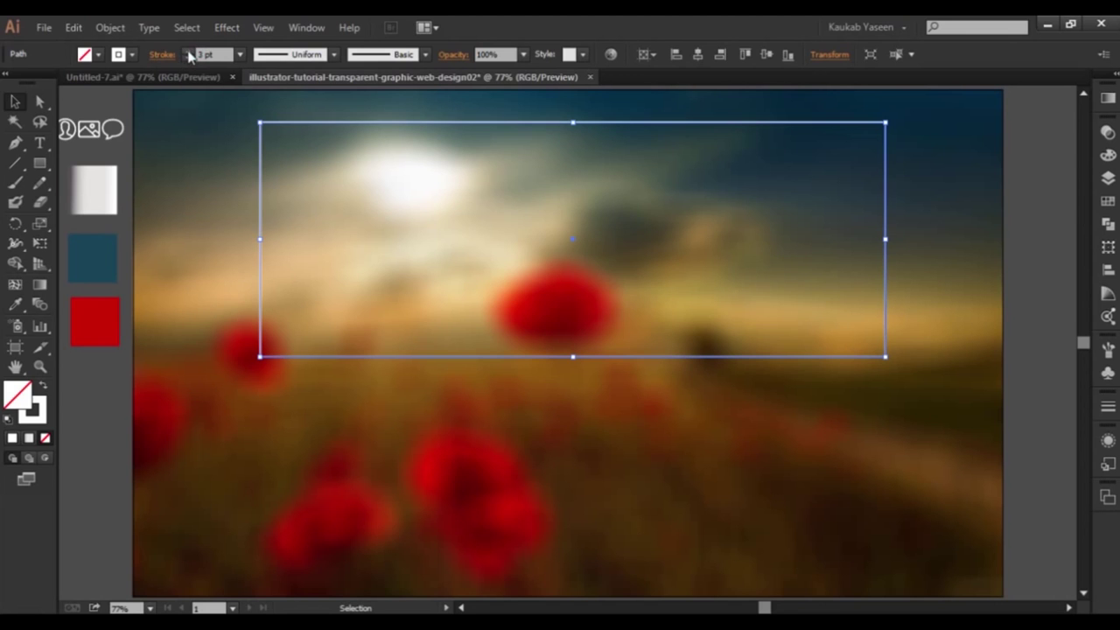
- Paste a copy of the box in front, flattened into a thin strip below it with a 2 pt outline
{"action": "left_click", "coordinate": [73, 27]}
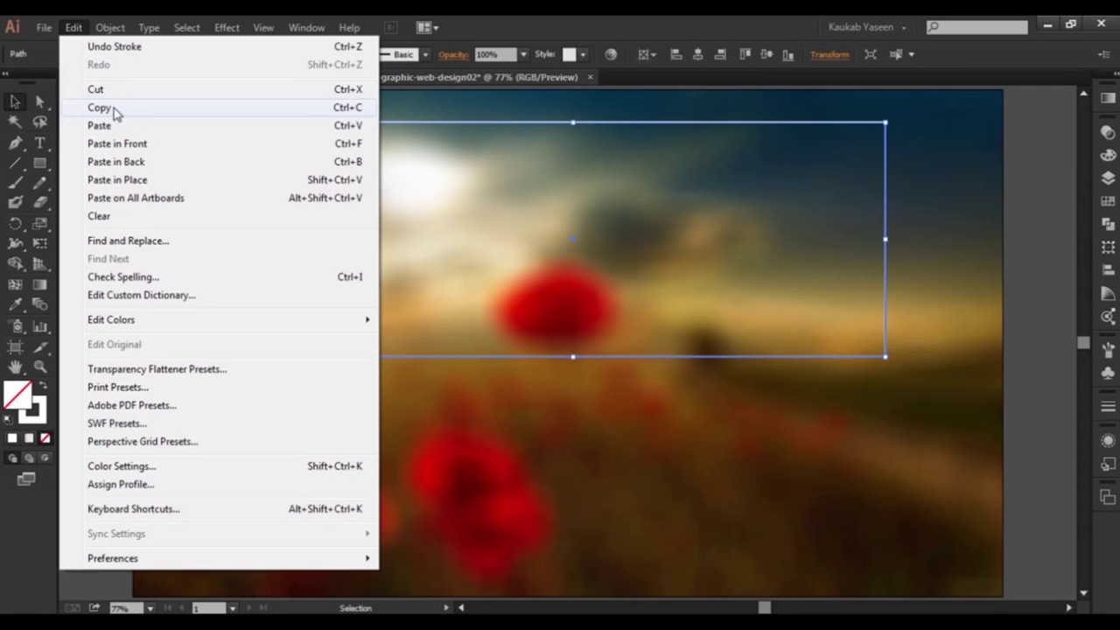
{"action": "left_click", "coordinate": [99, 108]}
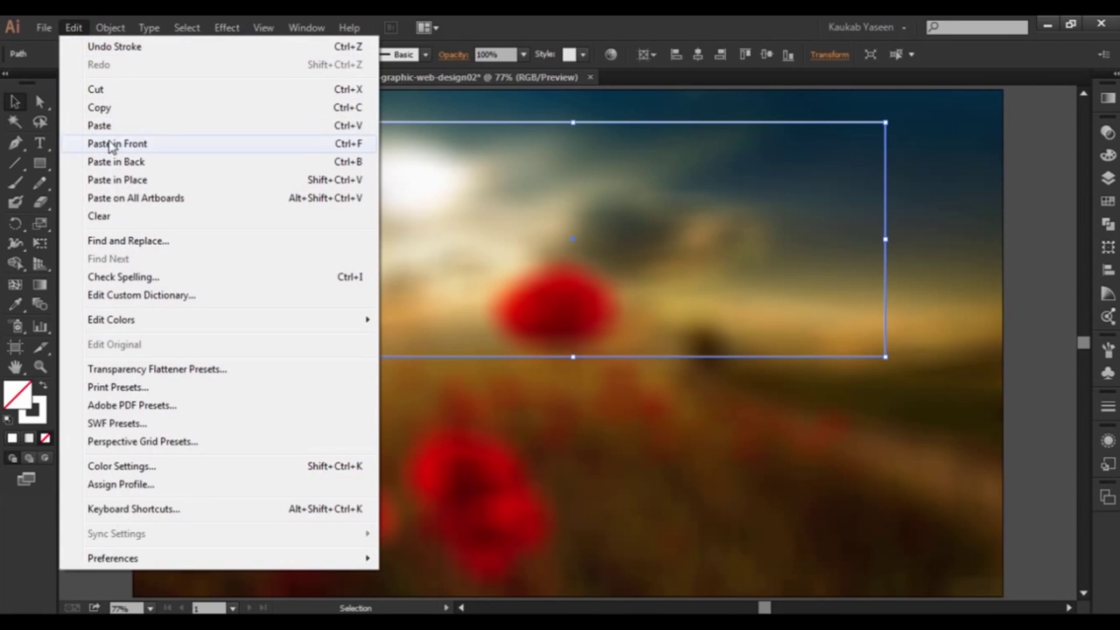
{"action": "left_click", "coordinate": [113, 144]}
{"action": "left_click_drag", "start_coordinate": [573, 125], "coordinate": [591, 340]}
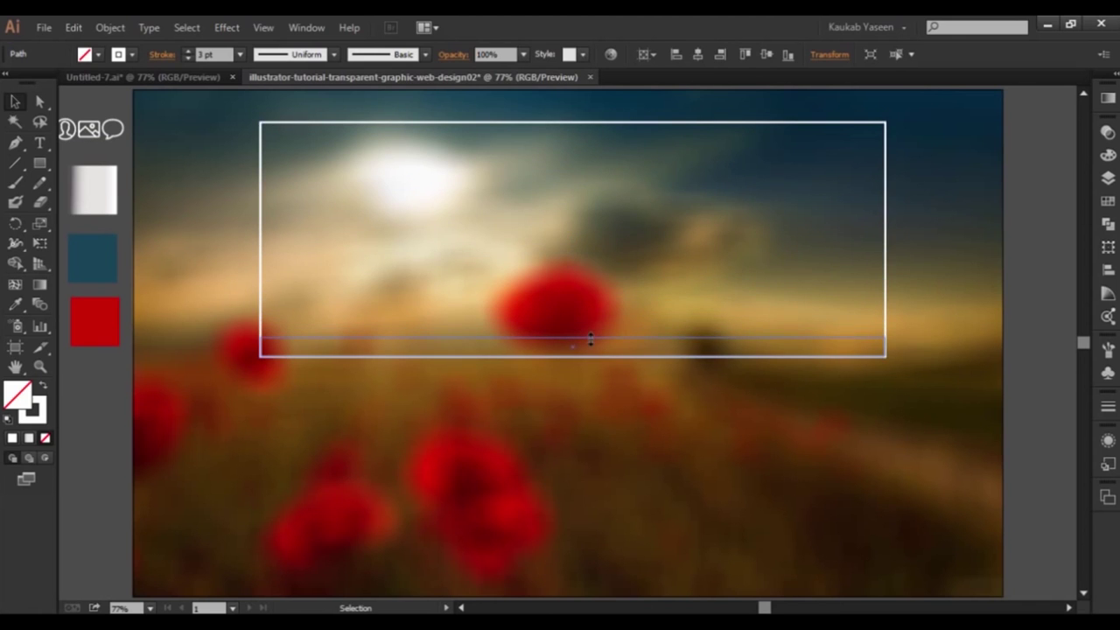
{"action": "left_click_drag", "start_coordinate": [590, 340], "coordinate": [591, 339]}
{"action": "key", "text": "Down"}
{"action": "key", "text": "Down"}
{"action": "key", "text": "Down"}
{"action": "key", "text": "Down"}
{"action": "key", "text": "Down"}
{"action": "key", "text": "Down"}
{"action": "key", "text": "Down"}
{"action": "key", "text": "Down"}
{"action": "key", "text": "Down"}
{"action": "key", "text": "Down"}
{"action": "key", "text": "Down"}
{"action": "key", "text": "Down"}
{"action": "key", "text": "Down"}
{"action": "key", "text": "Down"}
{"action": "key", "text": "Down"}
{"action": "key", "text": "Down"}
{"action": "key", "text": "Down"}
{"action": "key", "text": "Down"}
{"action": "key", "text": "Down"}
{"action": "key", "text": "Down"}
{"action": "key", "text": "Down"}
{"action": "key", "text": "Down"}
{"action": "key", "text": "Down"}
{"action": "key", "text": "Down"}
{"action": "key", "text": "Down"}
{"action": "key", "text": "Down"}
{"action": "key", "text": "Down"}
{"action": "key", "text": "Down"}
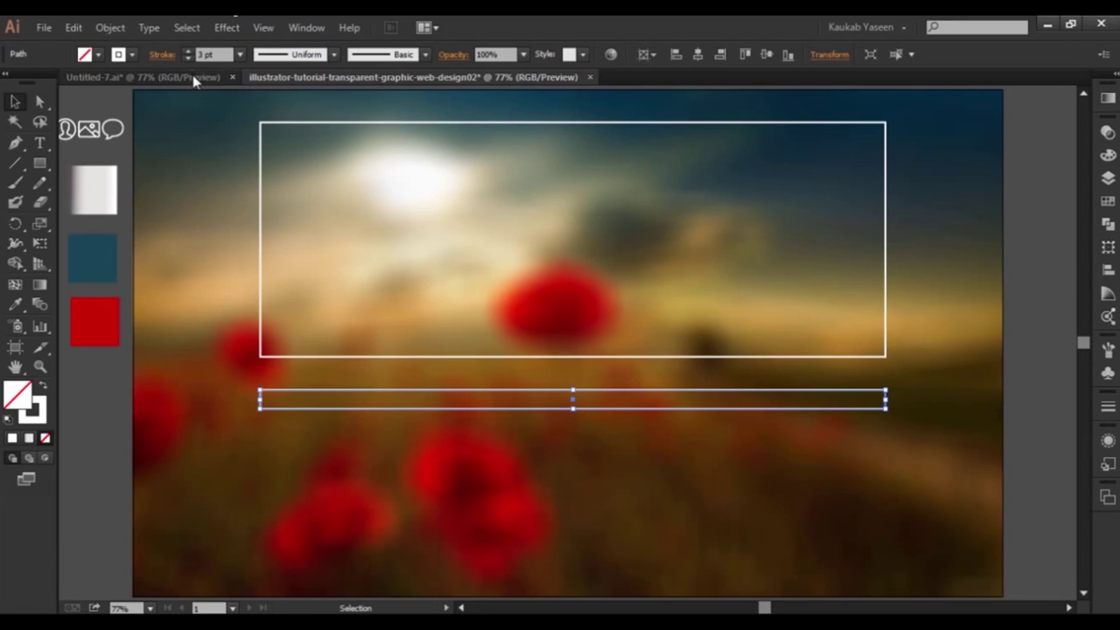
{"action": "left_click", "coordinate": [188, 58]}
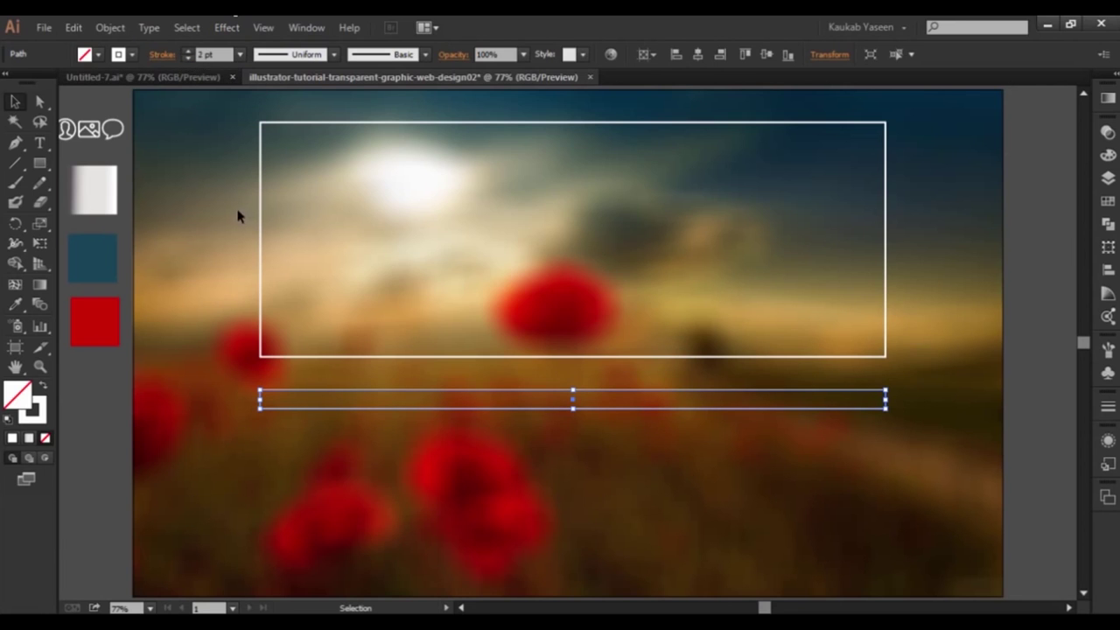
{"action": "left_click", "coordinate": [381, 124]}
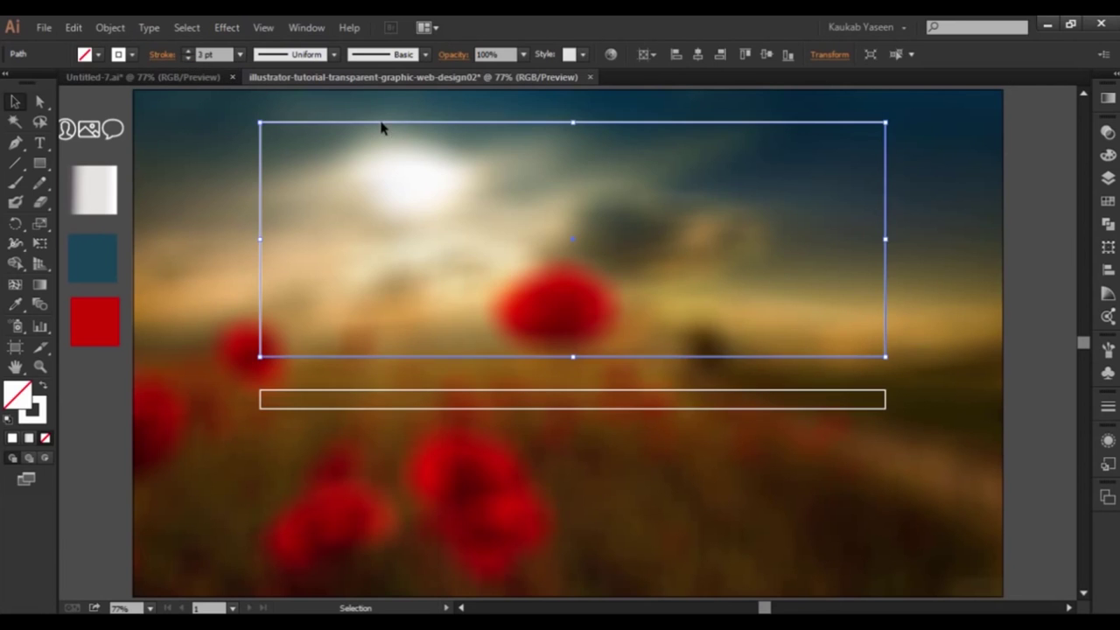
- Paste a shorter copy of the large box in front and move it below the thin bar
{"action": "key", "text": "a"}
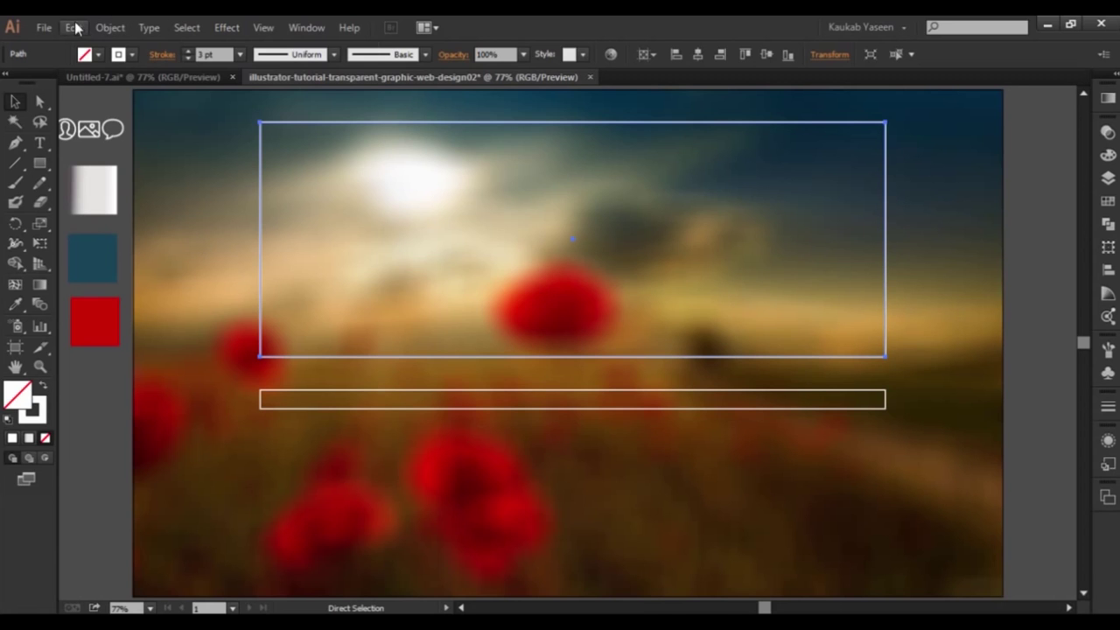
{"action": "left_click", "coordinate": [73, 27]}
{"action": "left_click", "coordinate": [92, 106]}
{"action": "key", "text": "v"}
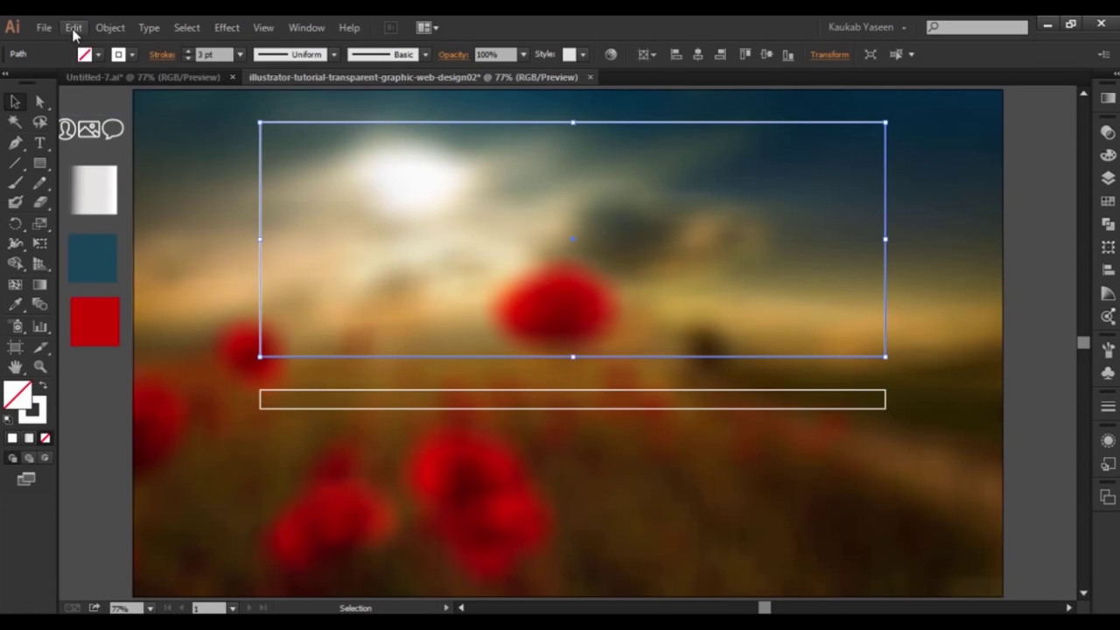
{"action": "left_click", "coordinate": [74, 27]}
{"action": "left_click", "coordinate": [133, 143]}
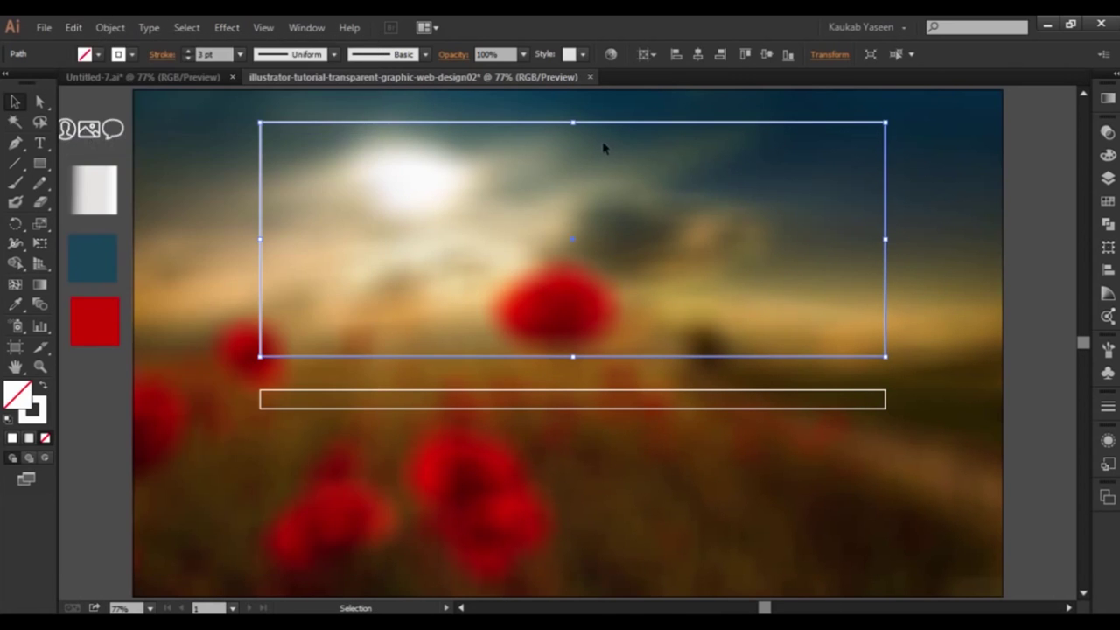
{"action": "left_click_drag", "start_coordinate": [573, 123], "coordinate": [574, 253]}
{"action": "key", "text": "Down"}
{"action": "key", "text": "Down"}
{"action": "key", "text": "Down"}
{"action": "key", "text": "Down"}
{"action": "key", "text": "Down"}
{"action": "key", "text": "Down"}
{"action": "key", "text": "Down"}
{"action": "key", "text": "Down"}
{"action": "key", "text": "Down"}
{"action": "key", "text": "Down"}
{"action": "key", "text": "Down"}
{"action": "key", "text": "Down"}
{"action": "key", "text": "Down"}
{"action": "key", "text": "Down"}
{"action": "key", "text": "Down"}
{"action": "key", "text": "Down"}
{"action": "key", "text": "Down"}
{"action": "key", "text": "Down"}
{"action": "key", "text": "Down"}
{"action": "key", "text": "Down"}
{"action": "key", "text": "Down"}
{"action": "key", "text": "Down"}
{"action": "key", "text": "Down"}
{"action": "key", "text": "Down"}
{"action": "key", "text": "Down"}
{"action": "key", "text": "Down"}
{"action": "key", "text": "Down"}
{"action": "key", "text": "Down"}
{"action": "key", "text": "Down"}
{"action": "key", "text": "Down"}
{"action": "key", "text": "Down"}
{"action": "key", "text": "Down"}
{"action": "key", "text": "Down"}
{"action": "key", "text": "Down"}
{"action": "key", "text": "Down"}
{"action": "key", "text": "Down"}
{"action": "key", "text": "Down"}
{"action": "key", "text": "Down"}
{"action": "key", "text": "Down"}
{"action": "key", "text": "Down"}
{"action": "key", "text": "Down"}
{"action": "key", "text": "Down"}
{"action": "key", "text": "Down"}
{"action": "key", "text": "Down"}
{"action": "key", "text": "Down"}
{"action": "key", "text": "Down"}
{"action": "key", "text": "Down"}
{"action": "key", "text": "Down"}
{"action": "key", "text": "Down"}
{"action": "key", "text": "Down"}
{"action": "key", "text": "Down"}
{"action": "key", "text": "Down"}
{"action": "key", "text": "Down"}
{"action": "key", "text": "Down"}
{"action": "key", "text": "Down"}
{"action": "key", "text": "Down"}
{"action": "key", "text": "Down"}
{"action": "key", "text": "Down"}
{"action": "key", "text": "Down"}
{"action": "key", "text": "Down"}
{"action": "key", "text": "Down"}
{"action": "key", "text": "Down"}
{"action": "key", "text": "Down"}
{"action": "key", "text": "Down"}
{"action": "key", "text": "Down"}
{"action": "key", "text": "Down"}
{"action": "key", "text": "Down"}
{"action": "key", "text": "Down"}
{"action": "key", "text": "Down"}
{"action": "key", "text": "Down"}
{"action": "key", "text": "Down"}
{"action": "key", "text": "Down"}
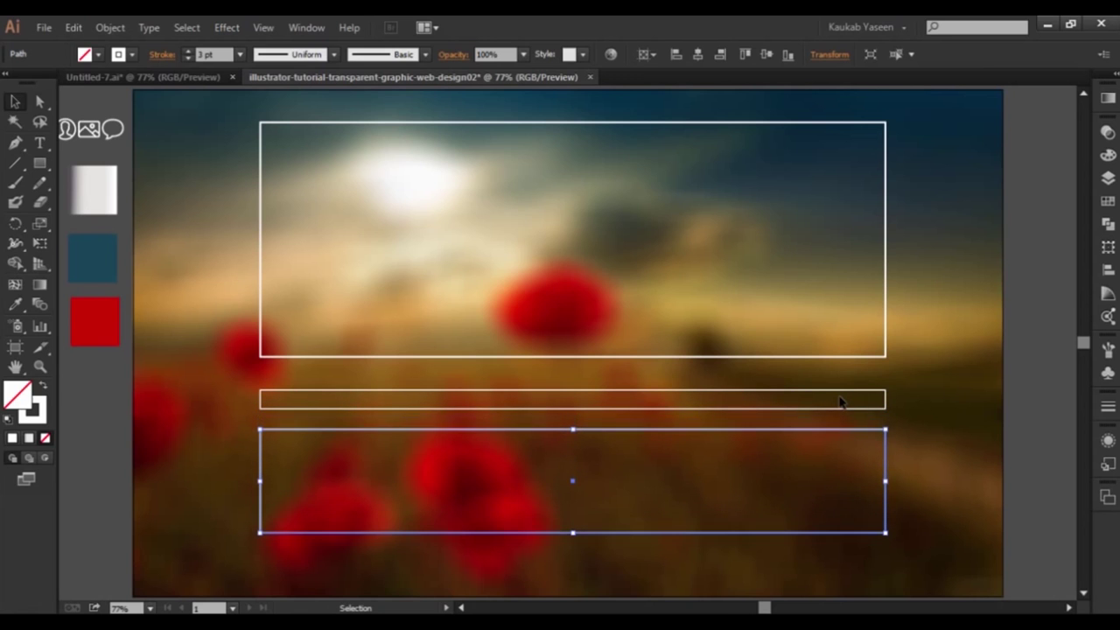
- Set the bottom box's and thin middle bar's outlines to 1 pt
{"action": "left_click", "coordinate": [951, 418]}
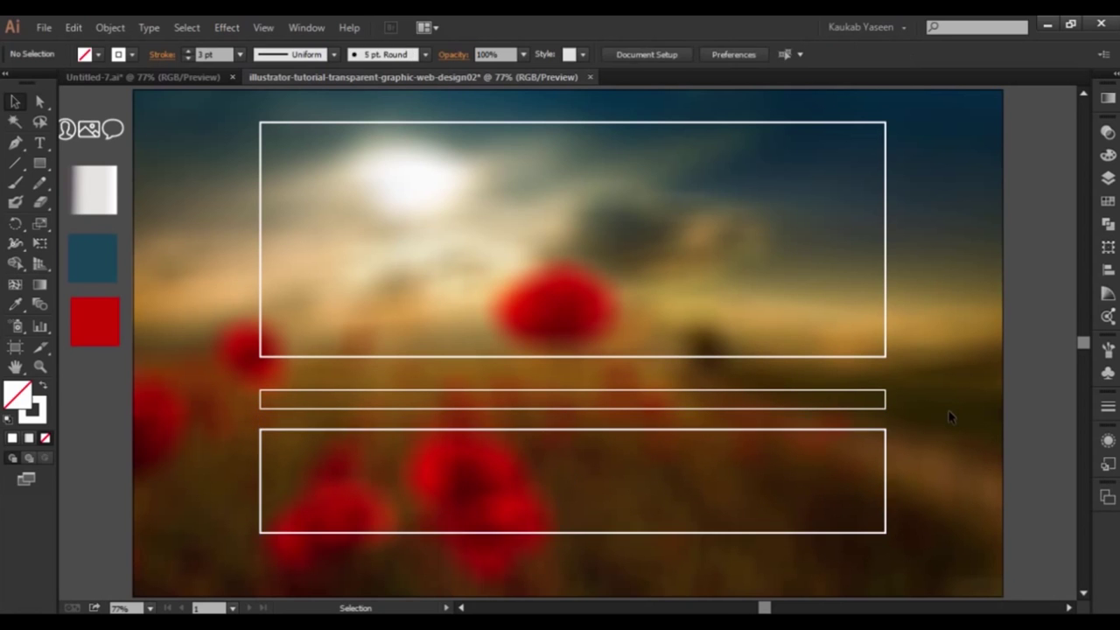
{"action": "left_click", "coordinate": [815, 431]}
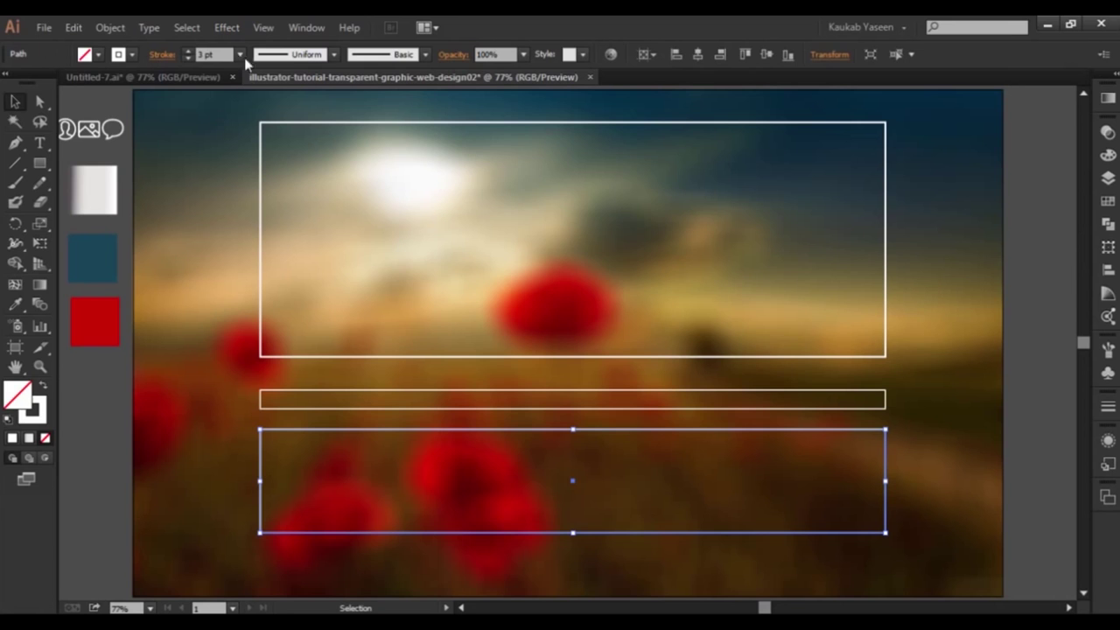
{"action": "left_click", "coordinate": [187, 58]}
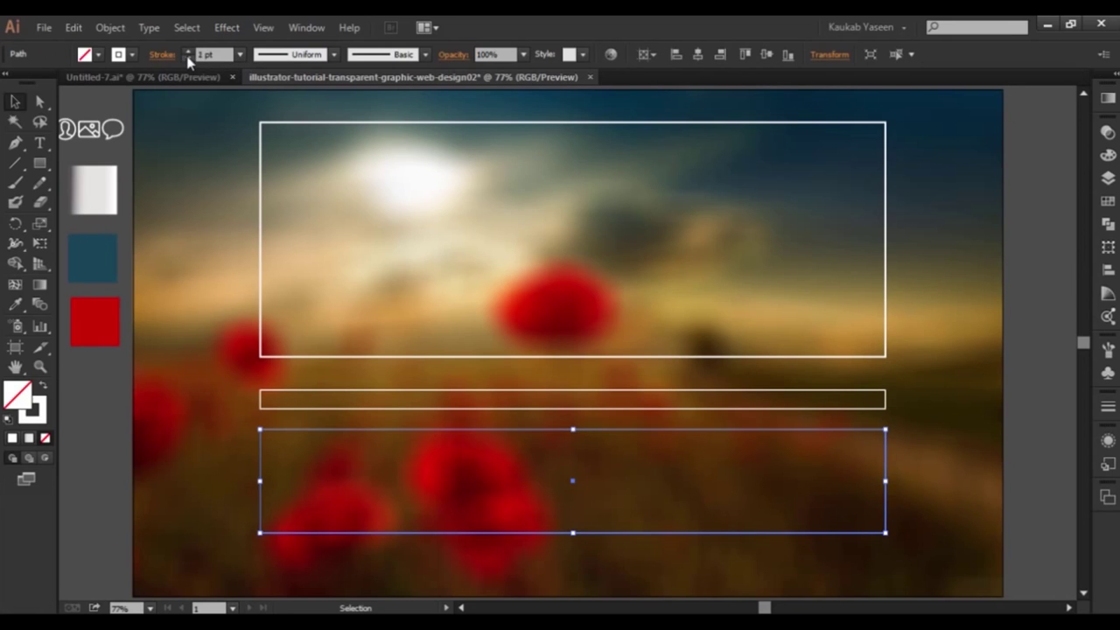
{"action": "left_click", "coordinate": [207, 329]}
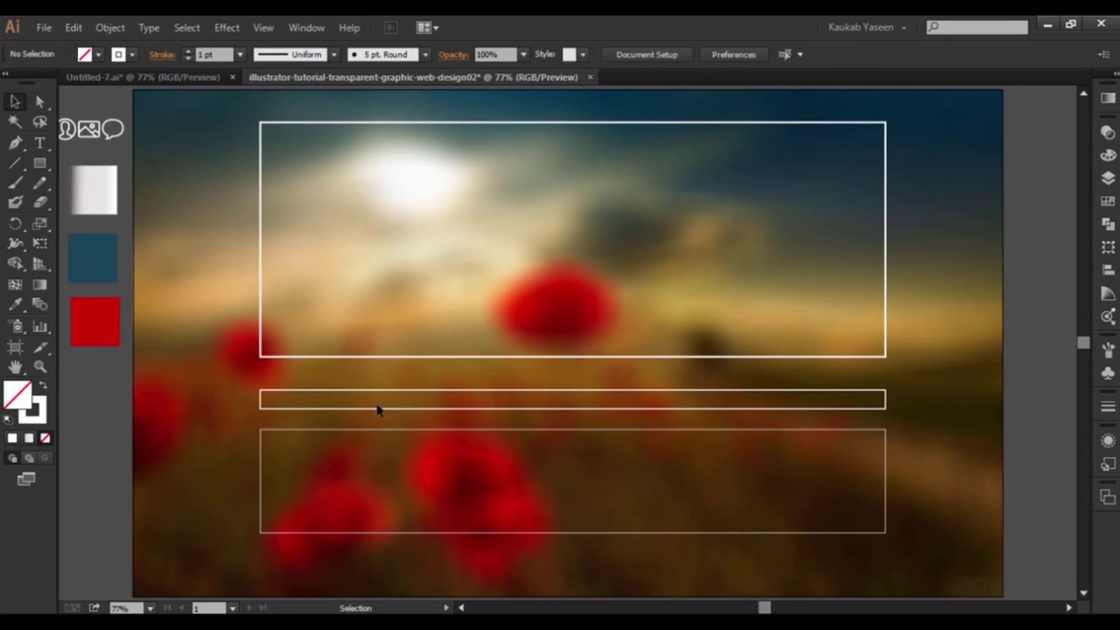
{"action": "left_click", "coordinate": [380, 409]}
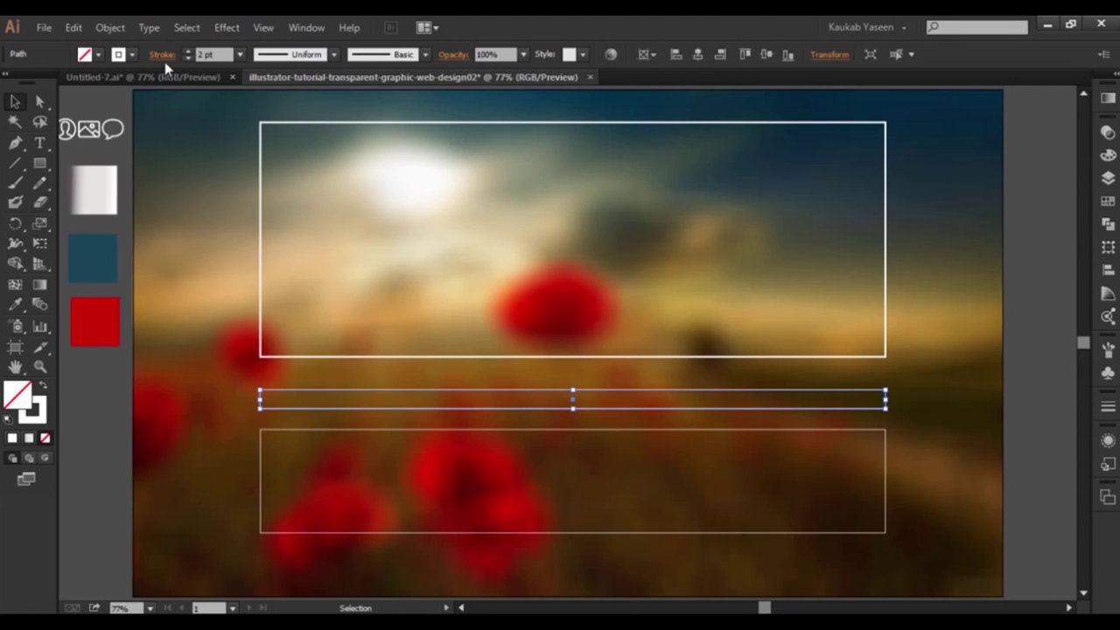
{"action": "left_click", "coordinate": [187, 58]}
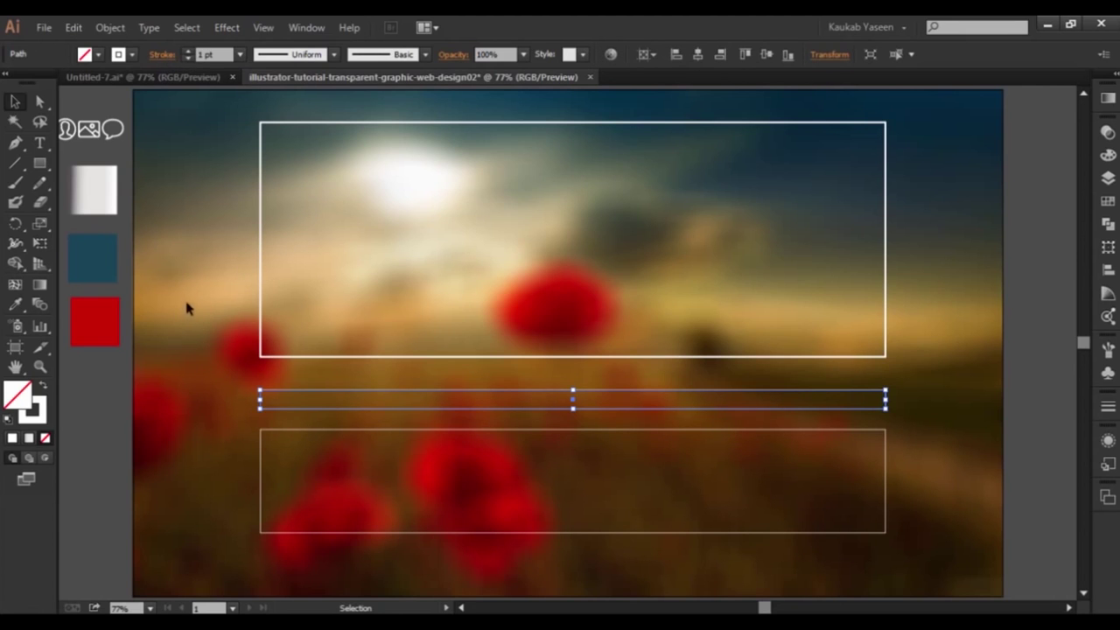
{"action": "left_click", "coordinate": [225, 354]}
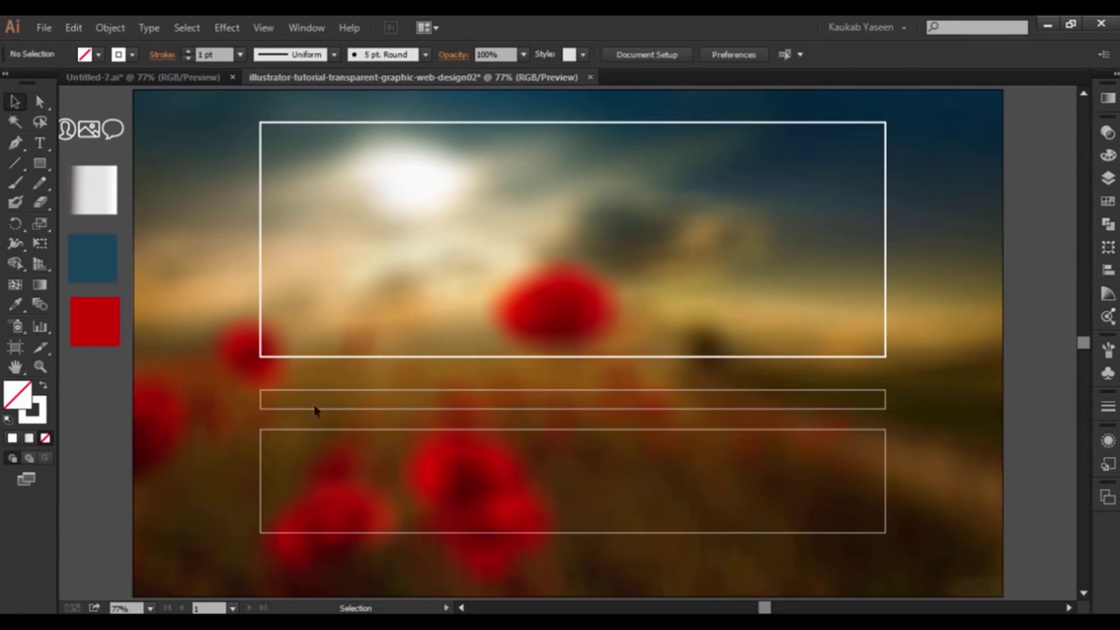
- Select all three boxes and expand their fill and stroke into shapes
{"action": "left_click", "coordinate": [389, 407]}
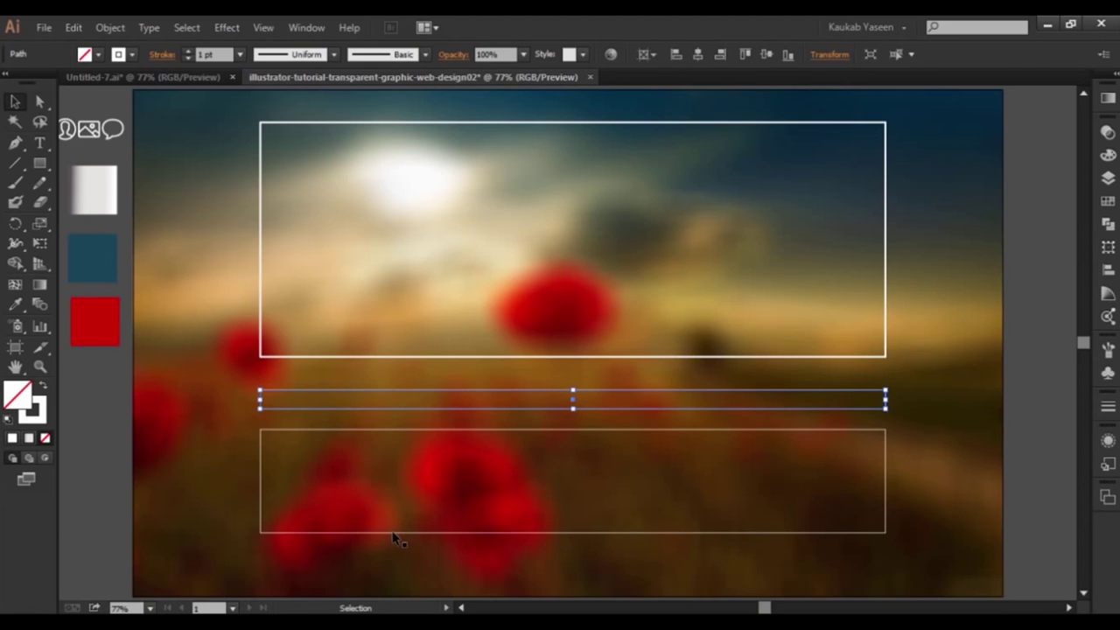
{"action": "left_click", "coordinate": [393, 532], "text": "shift"}
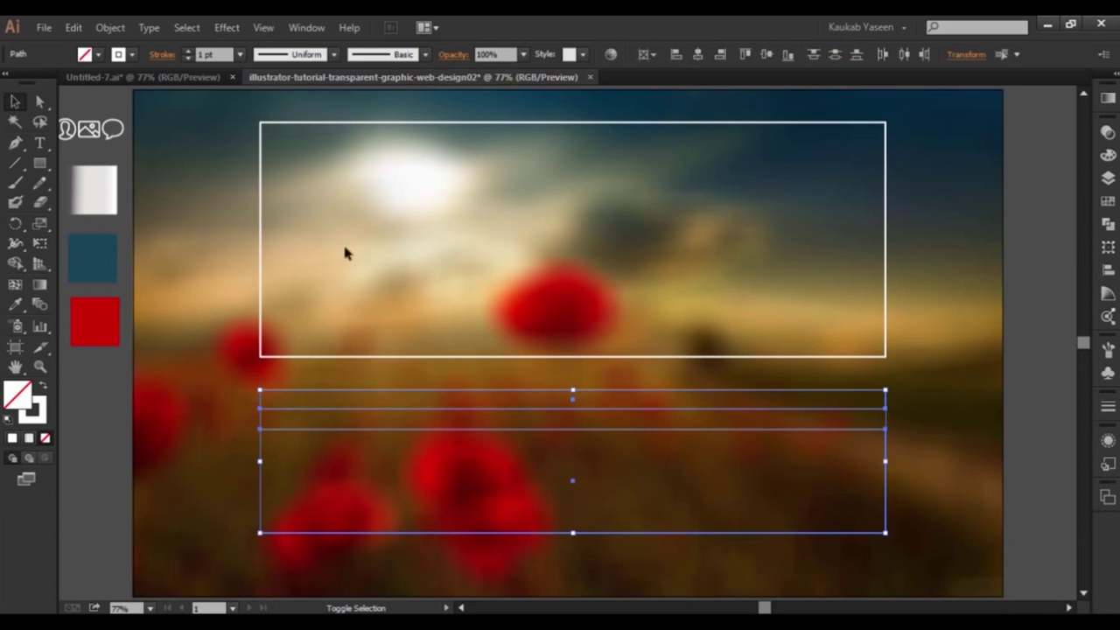
{"action": "left_click", "coordinate": [333, 123], "text": "shift"}
{"action": "left_click", "coordinate": [110, 27]}
{"action": "left_click", "coordinate": [149, 204]}
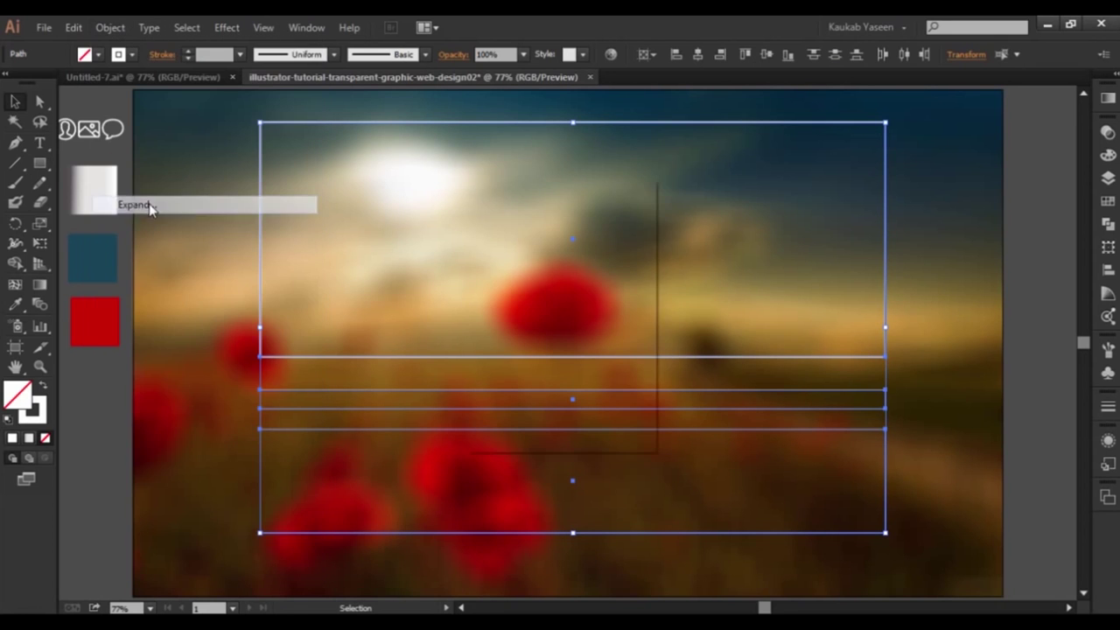
{"action": "left_click", "coordinate": [512, 414]}
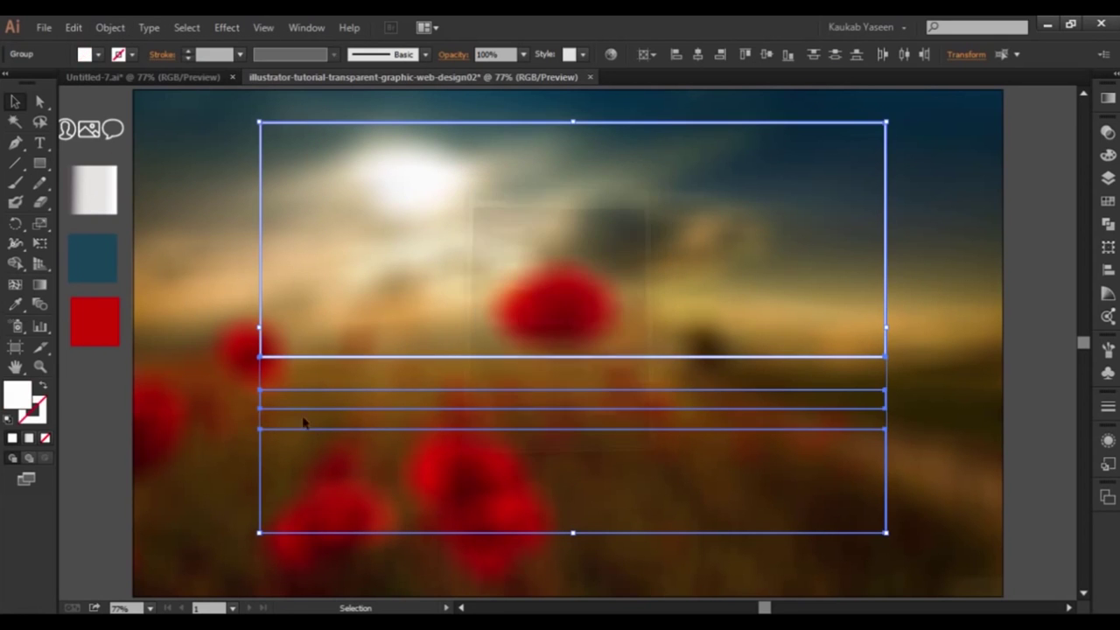
- Apply the sample swatch's white gradient to the expanded boxes with the Eyedropper
{"action": "left_click", "coordinate": [15, 306]}
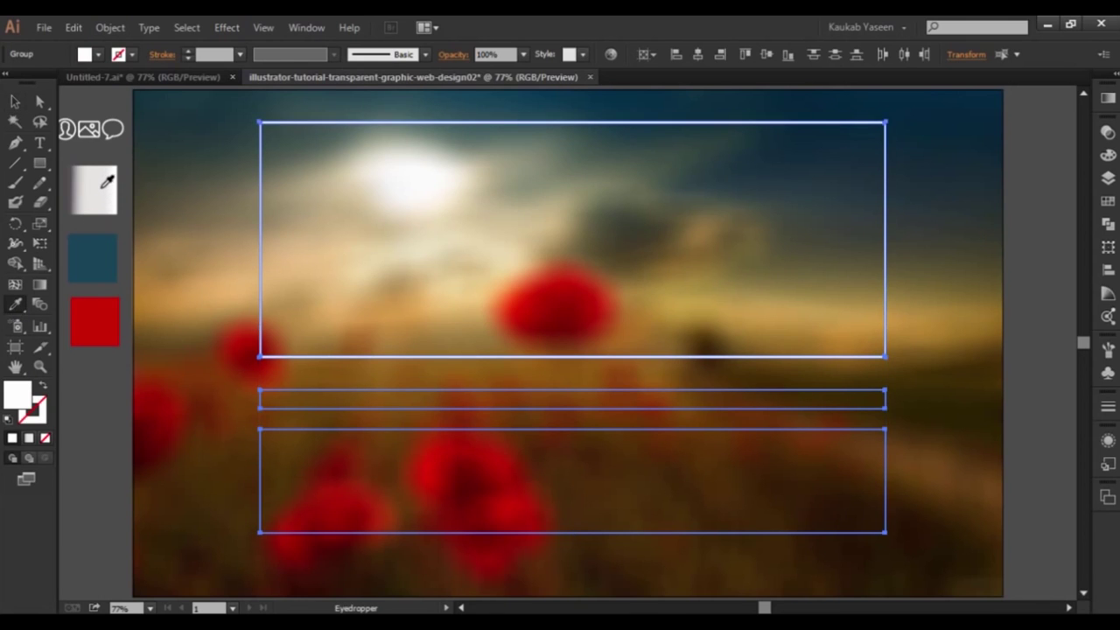
{"action": "left_click", "coordinate": [15, 102]}
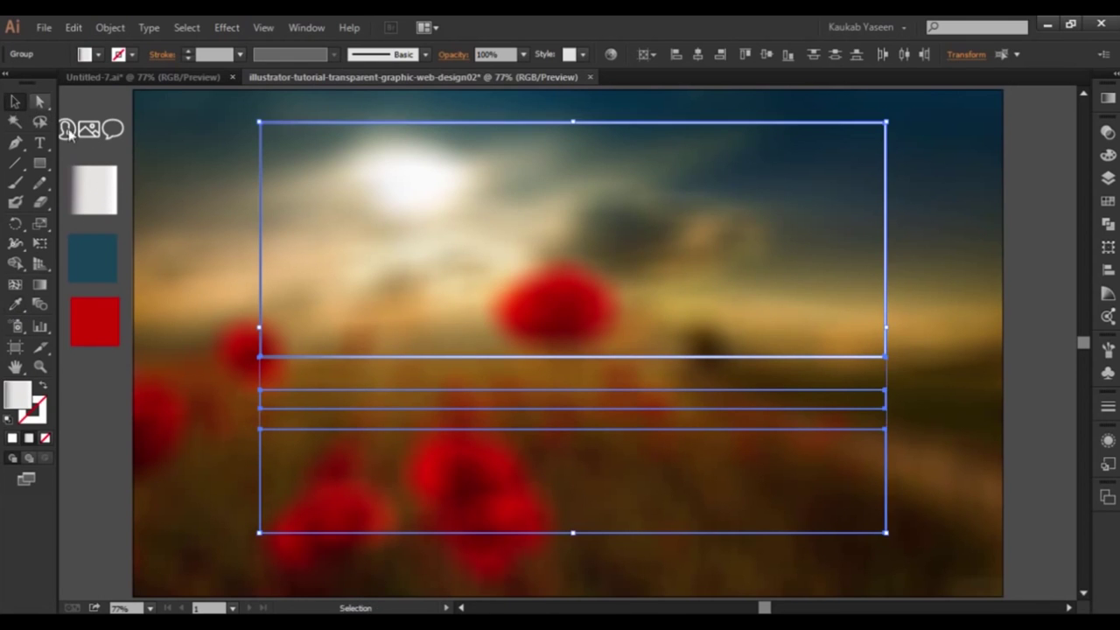
{"action": "left_click", "coordinate": [188, 200]}
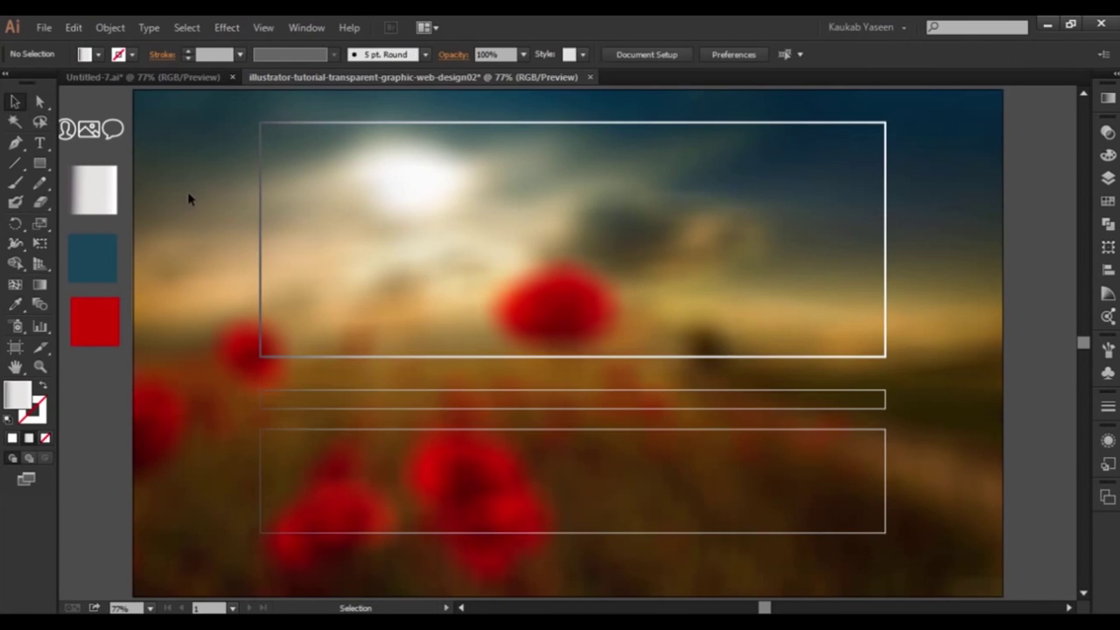
- Redraw the top box's gradient to run vertically from bottom to top
{"action": "left_click", "coordinate": [486, 123]}
{"action": "left_click", "coordinate": [39, 286]}
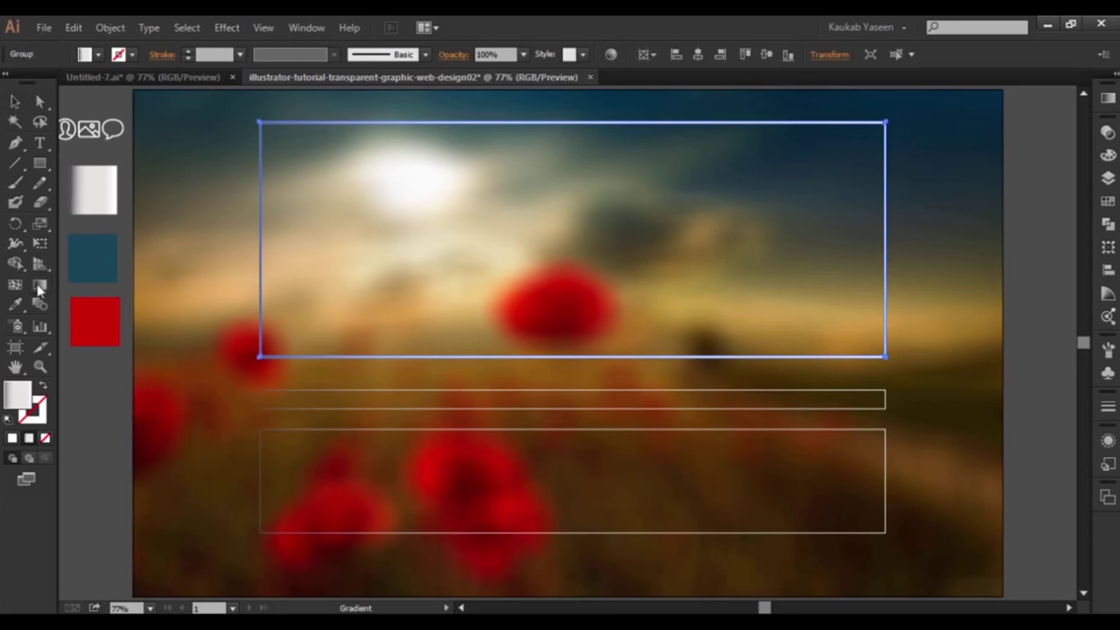
{"action": "left_click_drag", "start_coordinate": [555, 356], "coordinate": [558, 122]}
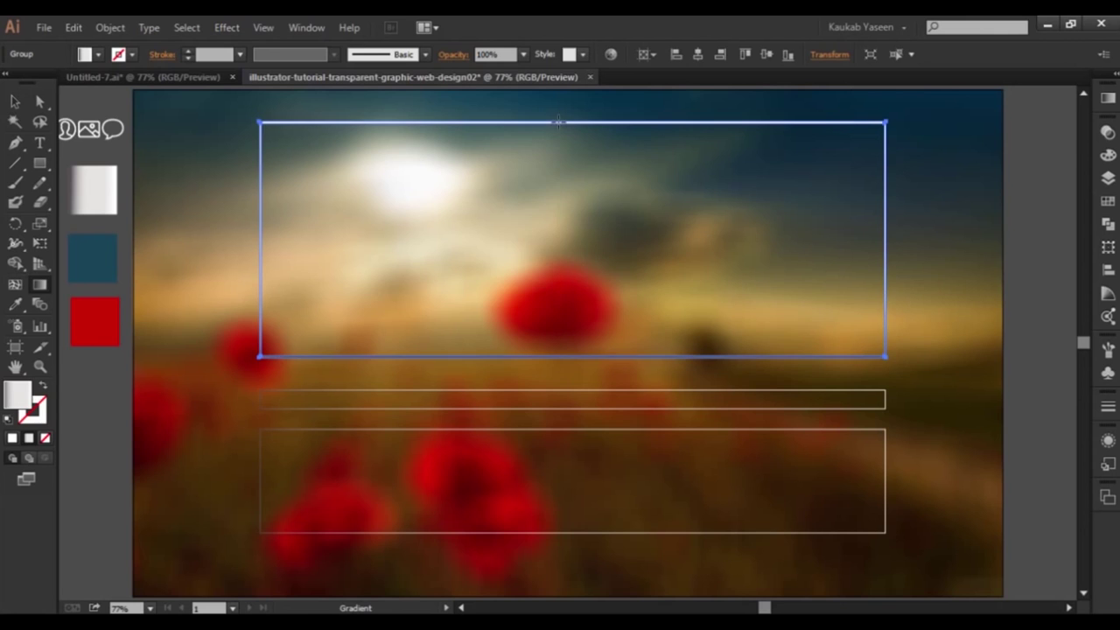
{"action": "left_click", "coordinate": [15, 102]}
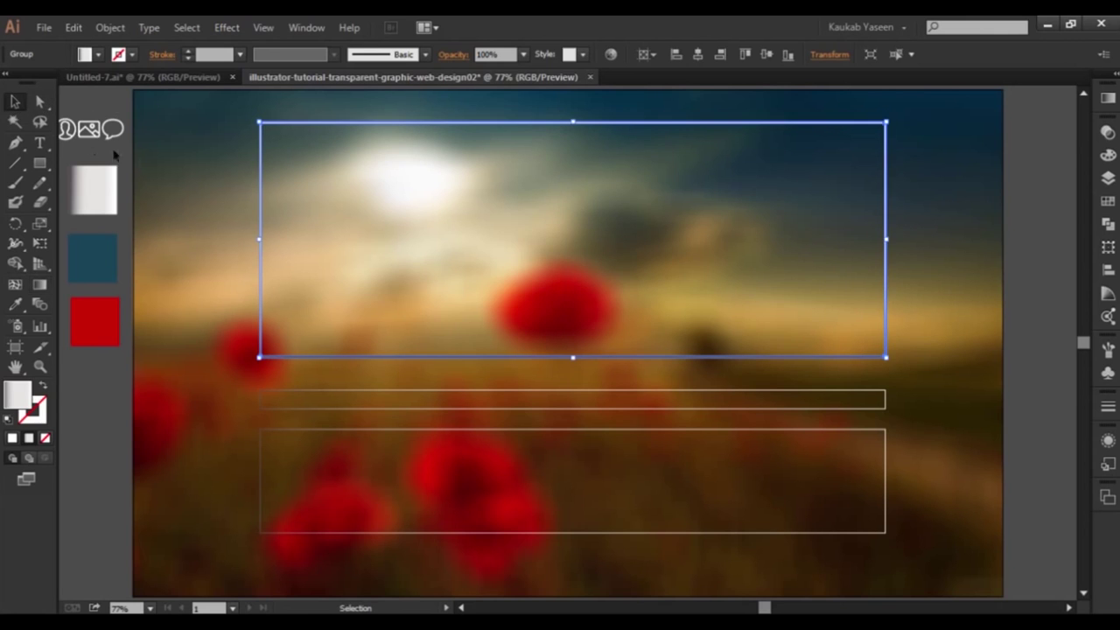
{"action": "left_click", "coordinate": [157, 161]}
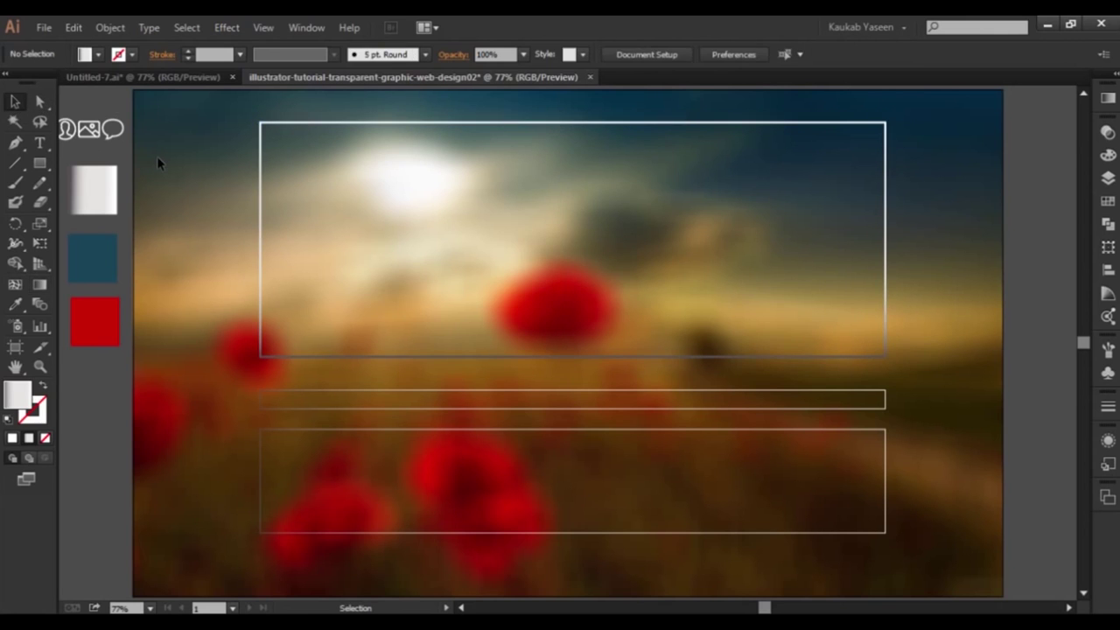
- Redraw the thin bar's and bottom box's gradients to run horizontally right to left
{"action": "left_click", "coordinate": [358, 396]}
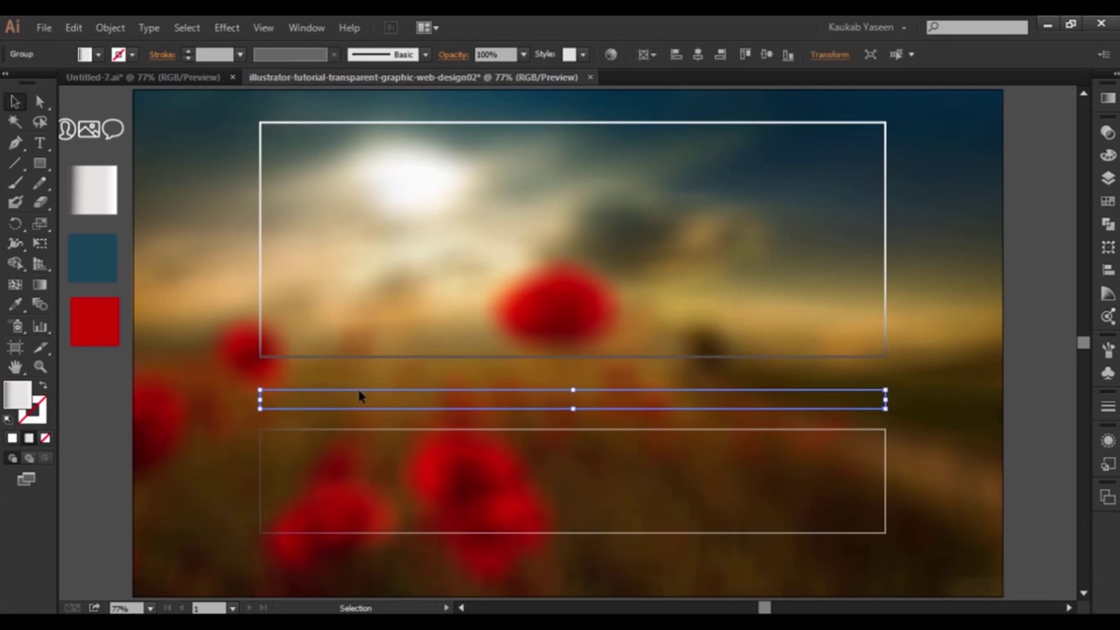
{"action": "left_click", "coordinate": [40, 284]}
{"action": "left_click_drag", "start_coordinate": [862, 400], "coordinate": [293, 429]}
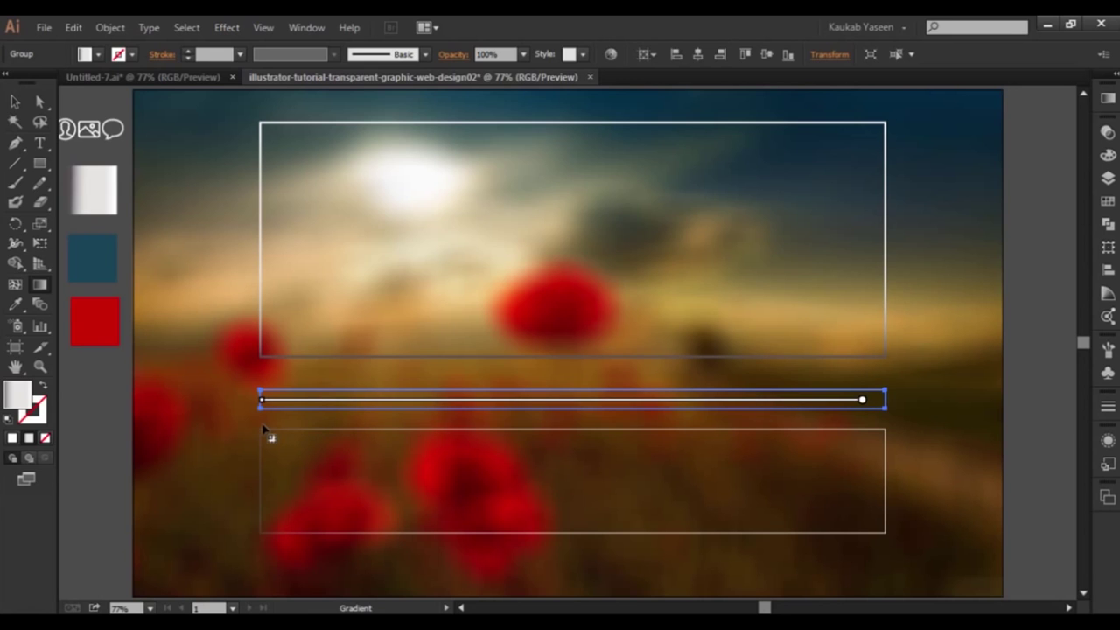
{"action": "left_click", "coordinate": [15, 101]}
{"action": "left_click", "coordinate": [150, 145]}
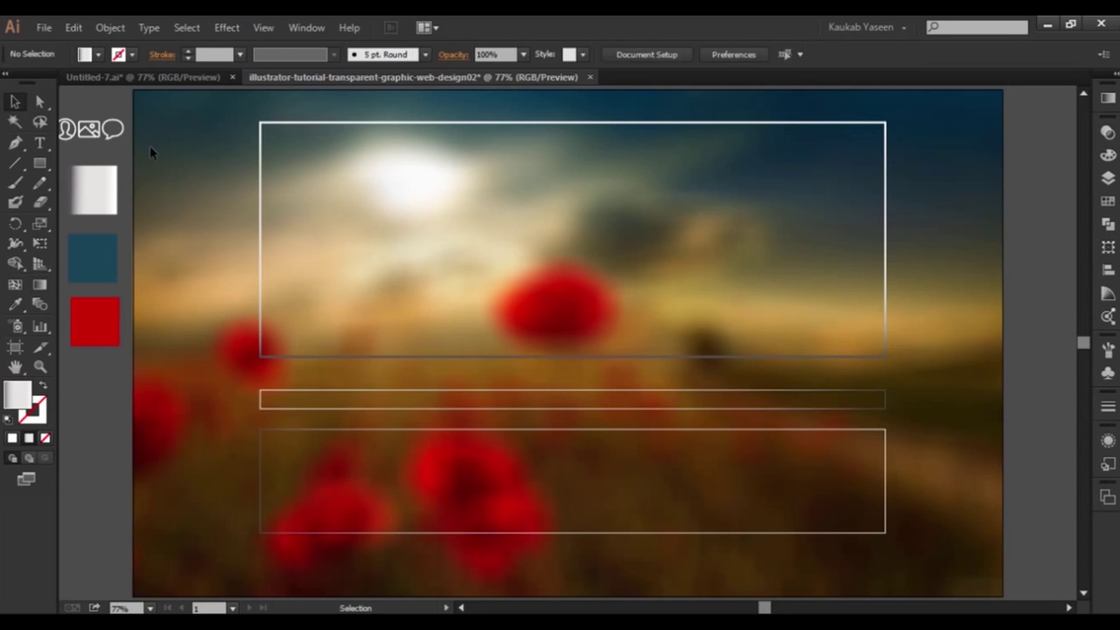
{"action": "left_click", "coordinate": [611, 432]}
{"action": "left_click", "coordinate": [39, 286]}
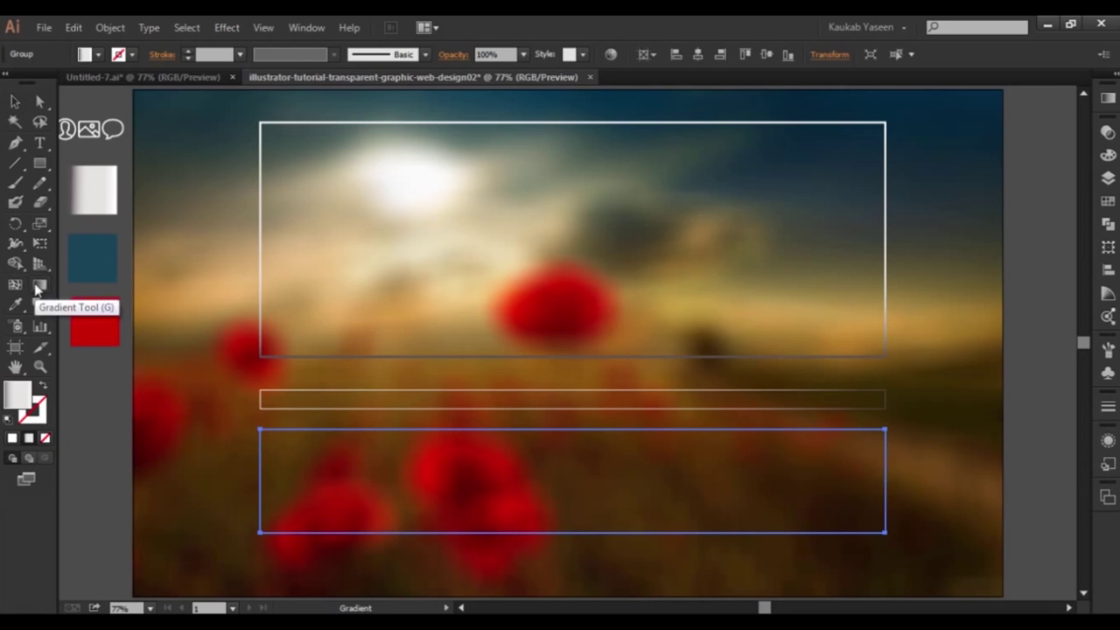
{"action": "left_click_drag", "start_coordinate": [884, 476], "coordinate": [261, 475]}
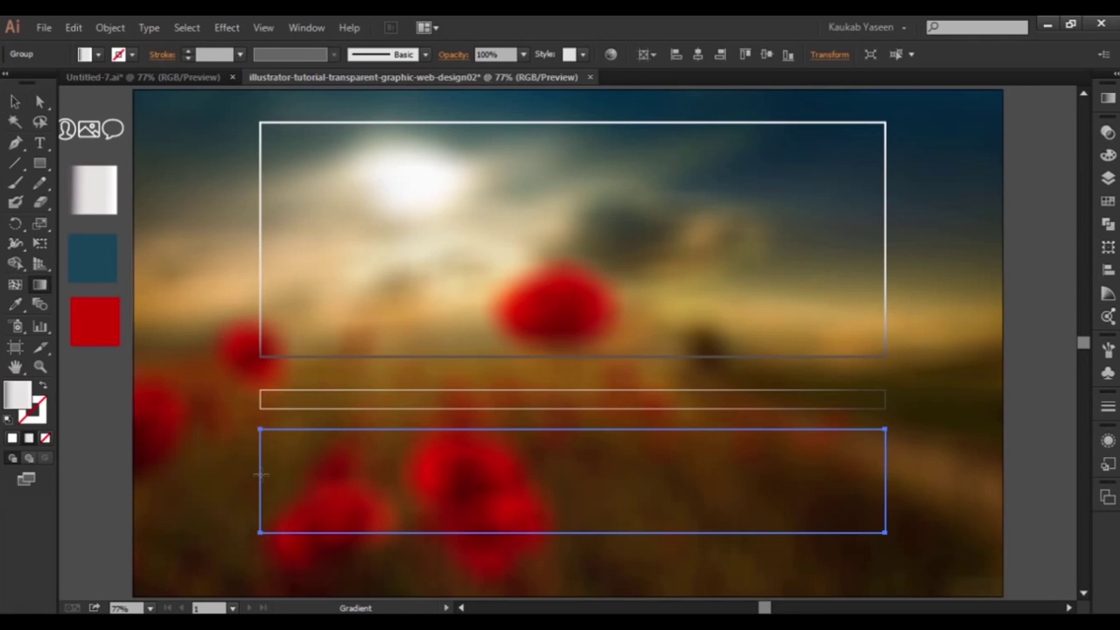
{"action": "left_click", "coordinate": [14, 102]}
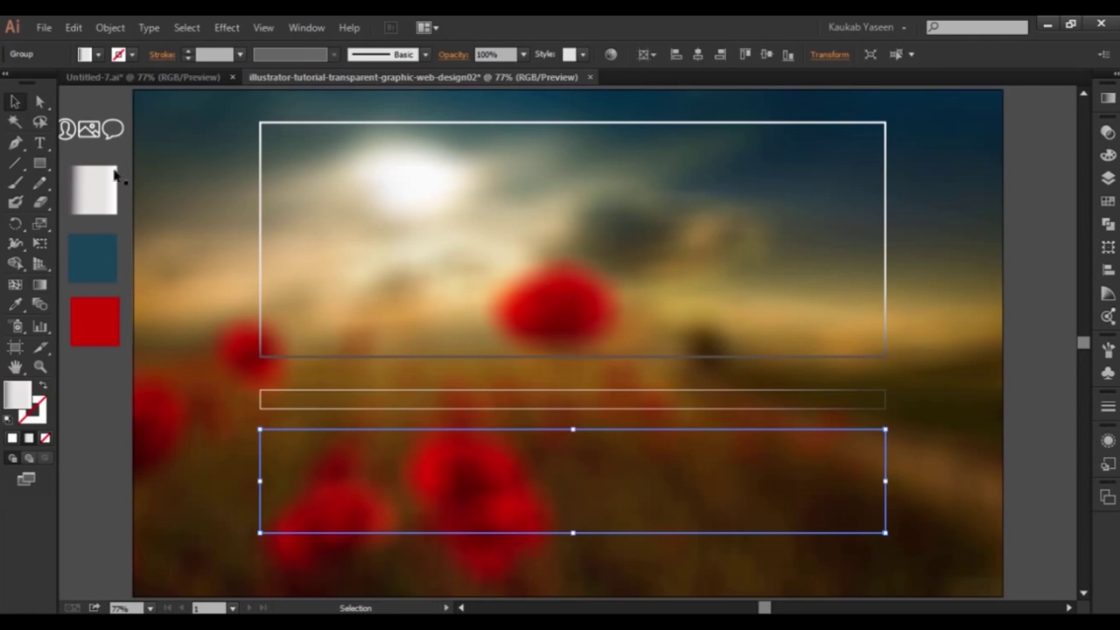
{"action": "left_click", "coordinate": [145, 184]}
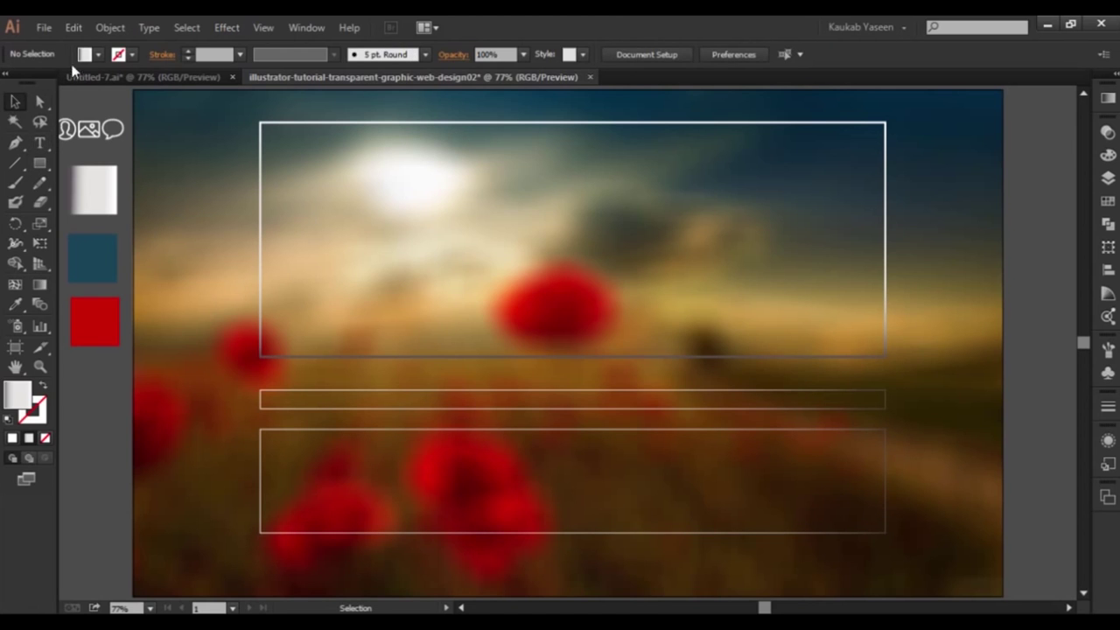
- Draw a white-filled rectangle spanning the full width of the top box's upper portion
{"action": "left_click", "coordinate": [98, 55]}
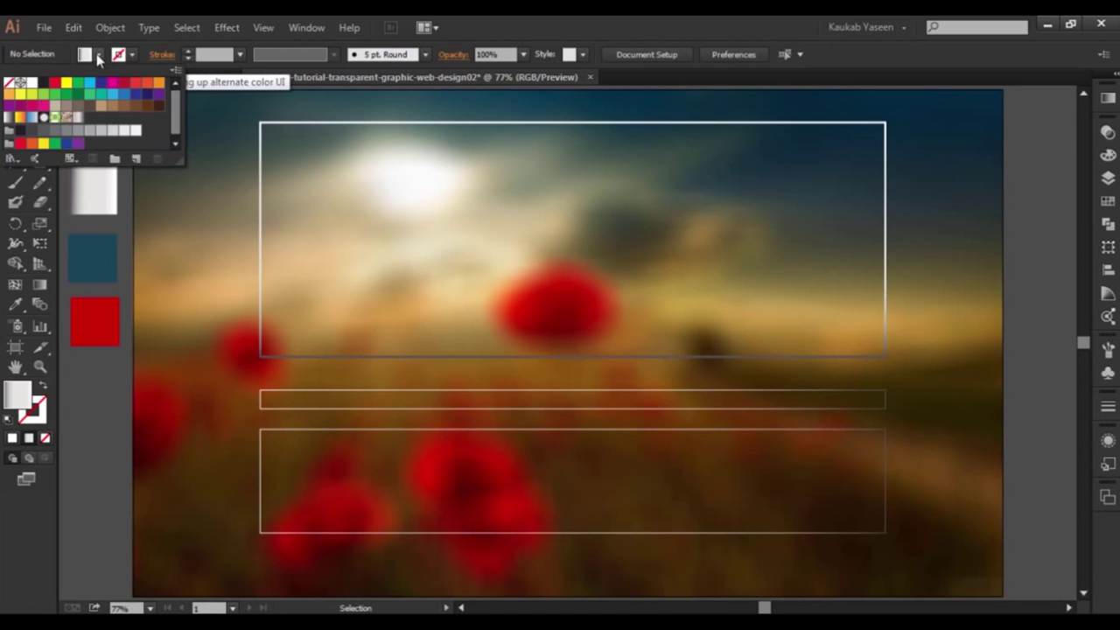
{"action": "left_click", "coordinate": [32, 84]}
{"action": "left_click", "coordinate": [184, 217]}
{"action": "left_click", "coordinate": [40, 163]}
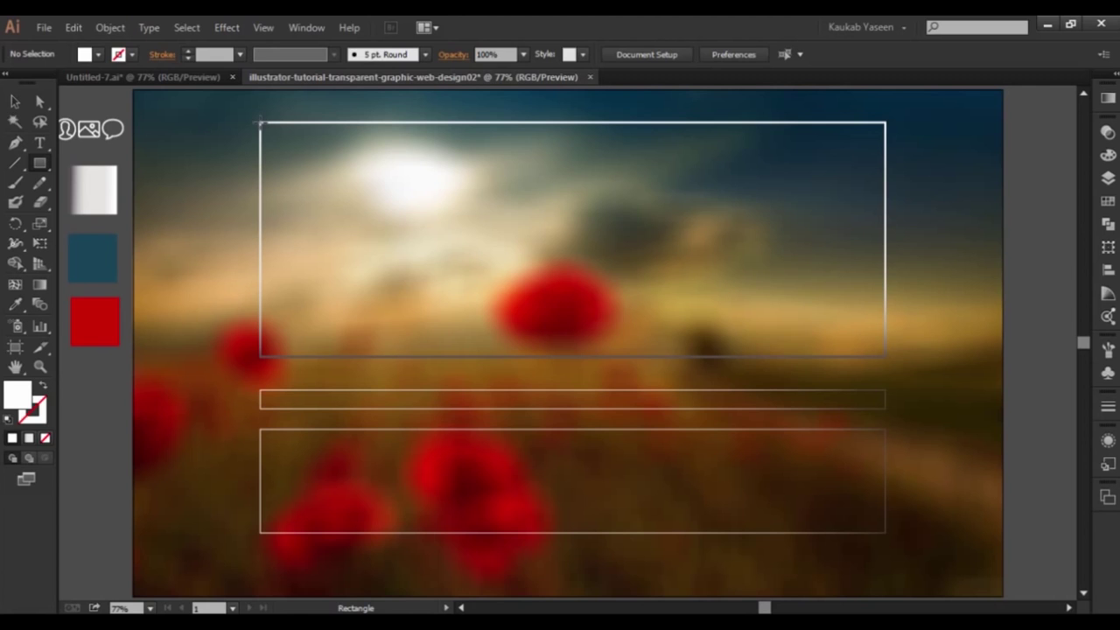
{"action": "left_click_drag", "start_coordinate": [572, 227], "coordinate": [875, 273]}
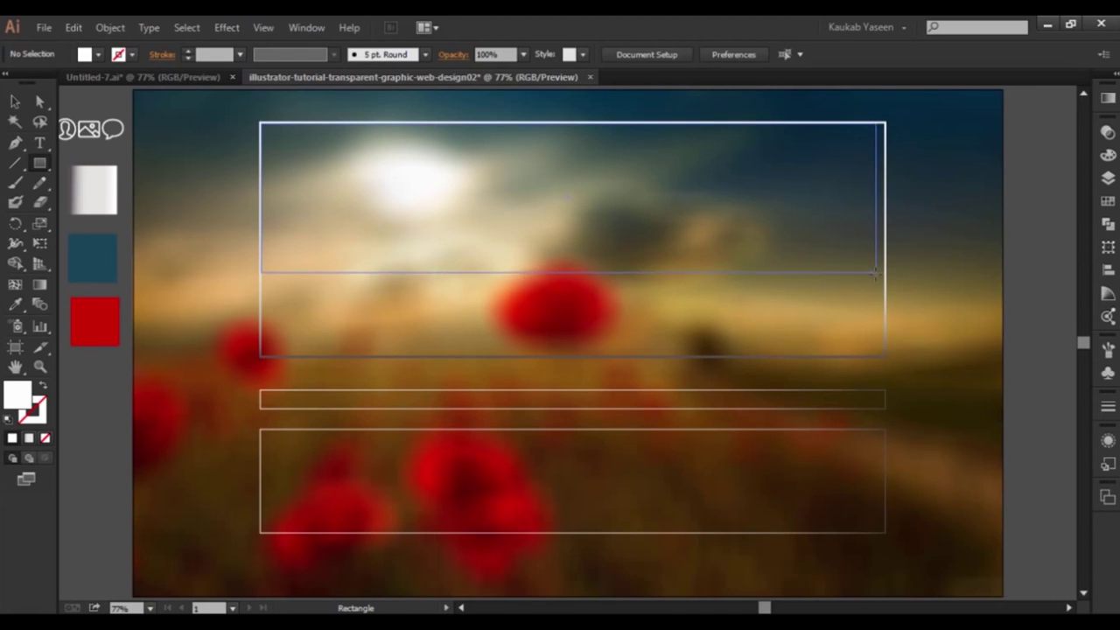
{"action": "left_click_drag", "start_coordinate": [875, 273], "coordinate": [883, 264]}
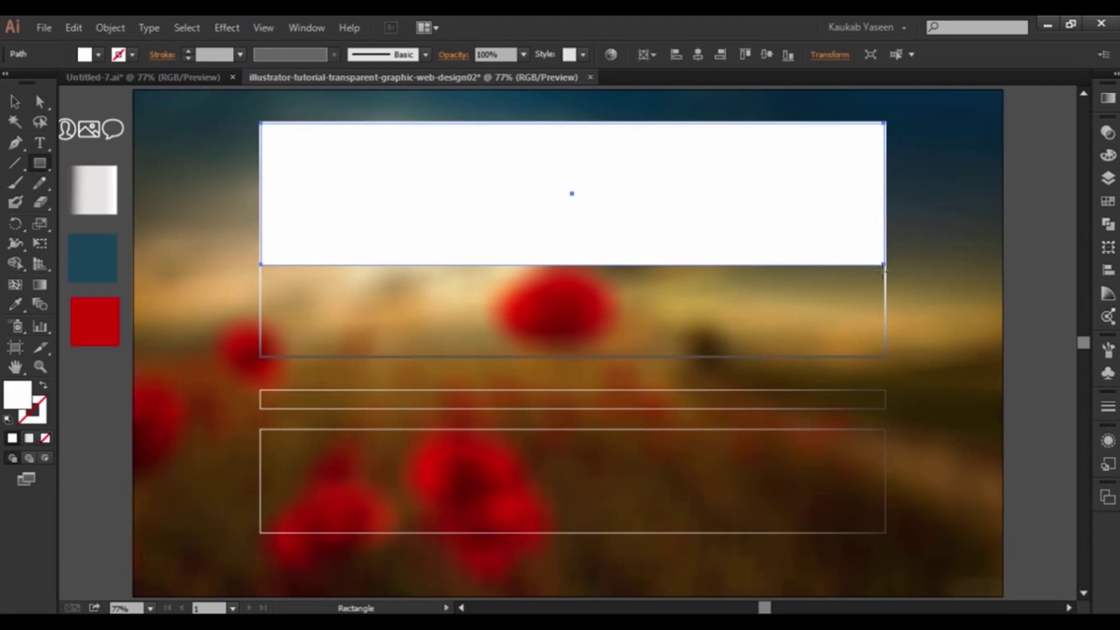
- Apply the White, Black gradient to the rectangle, turning the black stop white at 0% opacity
{"action": "left_click", "coordinate": [1108, 98]}
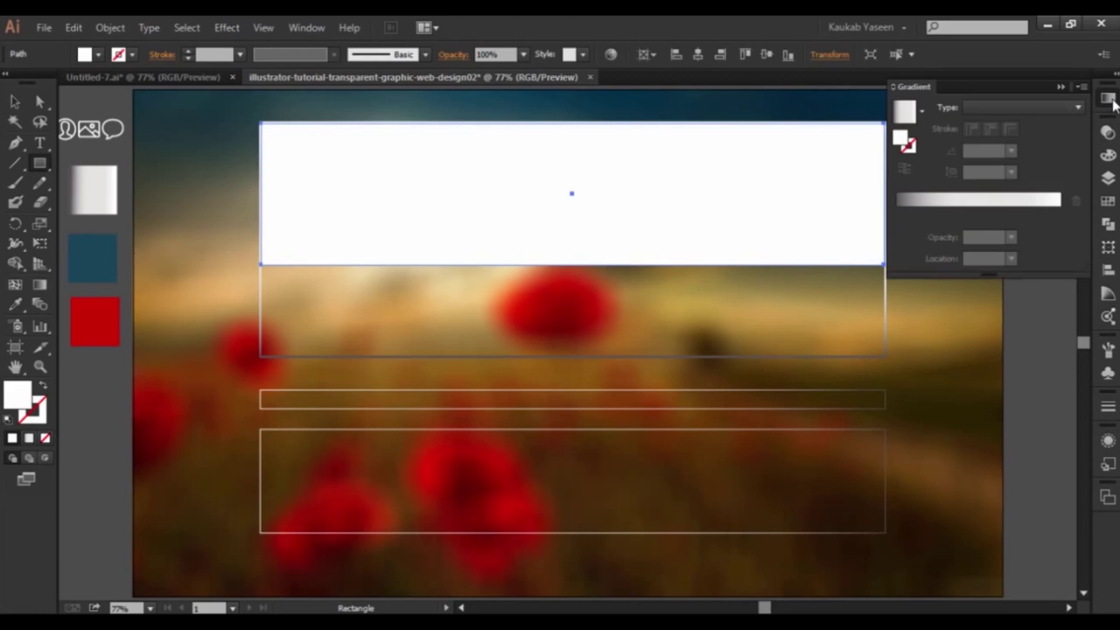
{"action": "left_click", "coordinate": [921, 110]}
{"action": "scroll", "coordinate": [921, 177], "scroll_direction": "up", "scroll_amount": 1}
{"action": "left_click", "coordinate": [869, 143]}
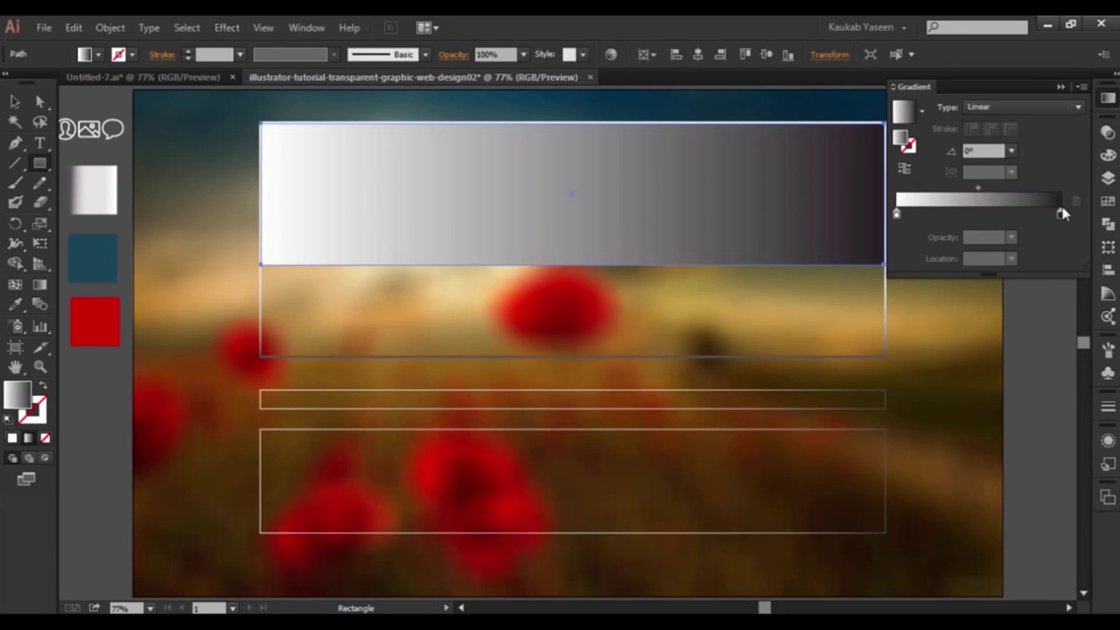
{"action": "double_click", "coordinate": [1059, 213]}
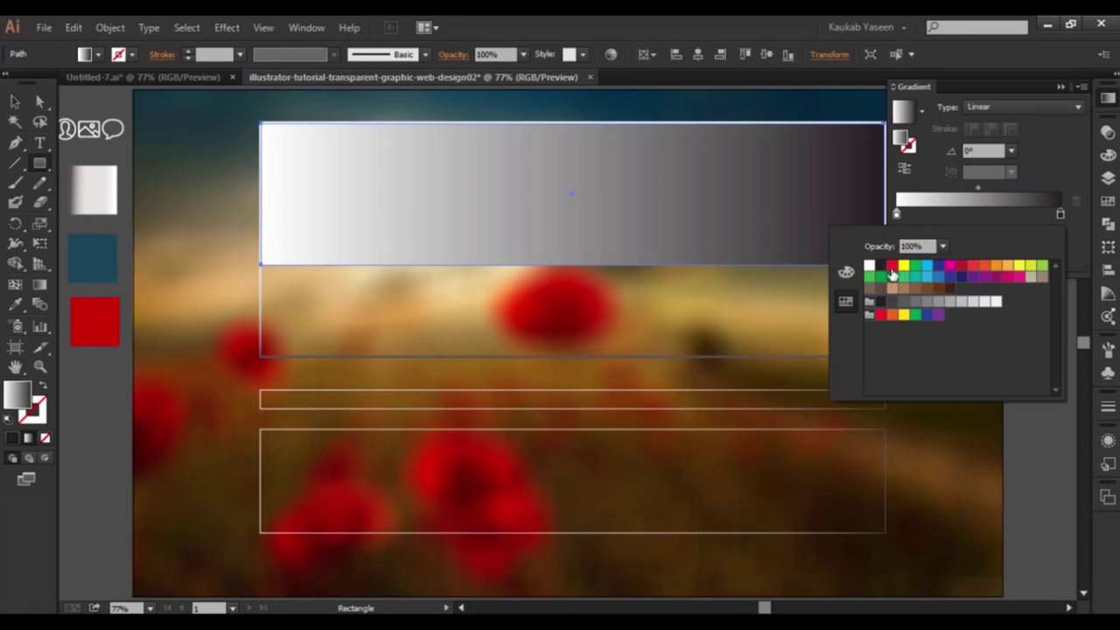
{"action": "left_click", "coordinate": [869, 265]}
{"action": "left_click", "coordinate": [993, 226]}
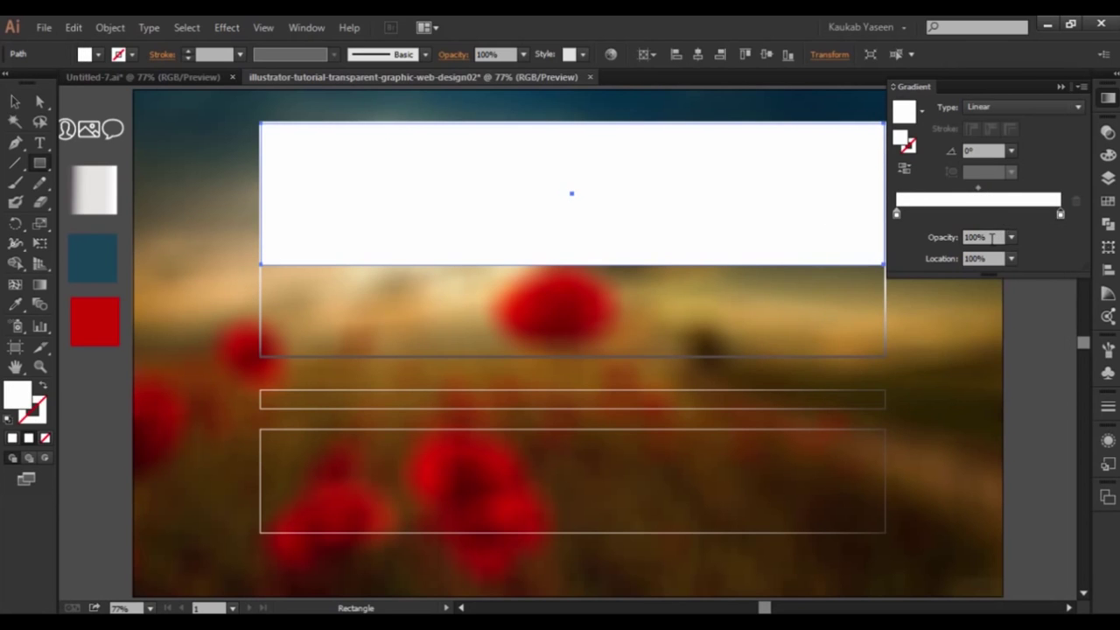
{"action": "left_click", "coordinate": [1010, 237]}
{"action": "left_click", "coordinate": [1025, 257]}
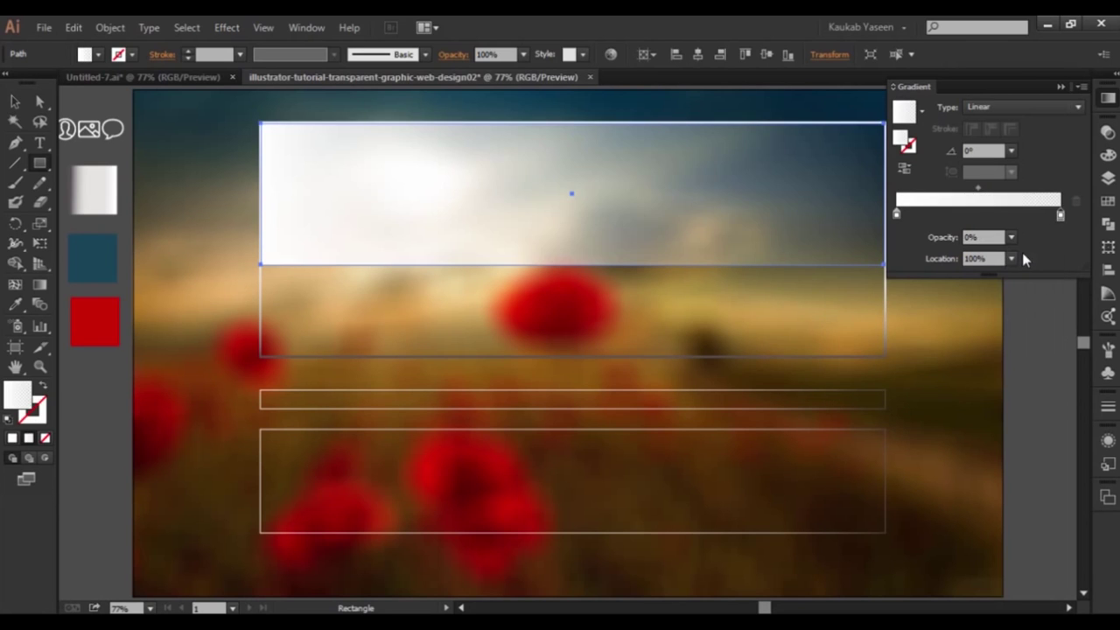
{"action": "left_click", "coordinate": [1059, 87]}
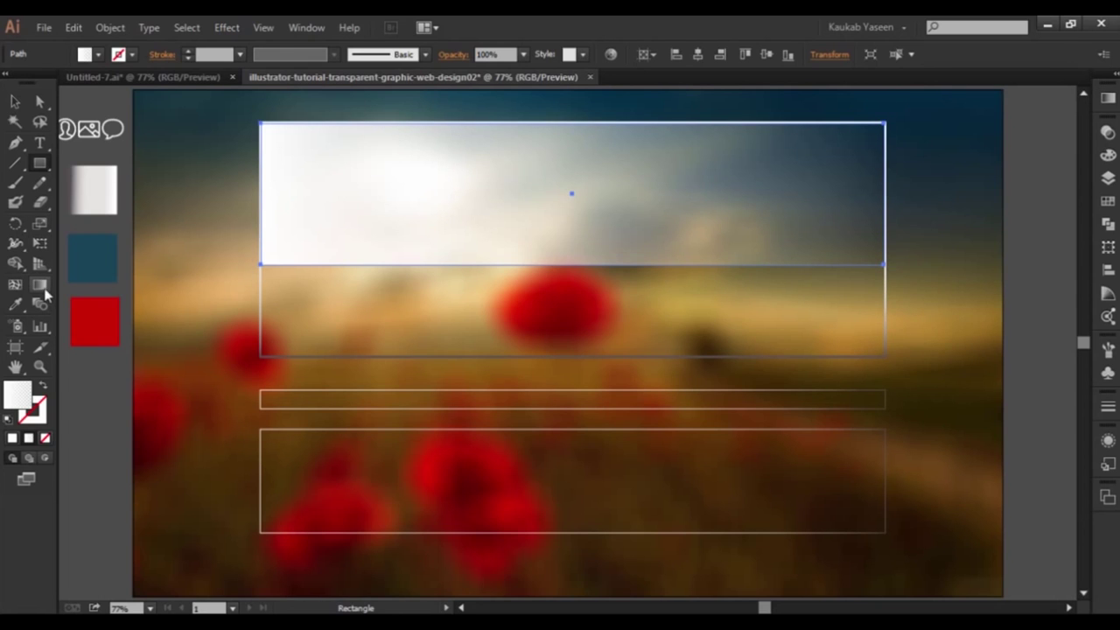
{"action": "left_click", "coordinate": [39, 285]}
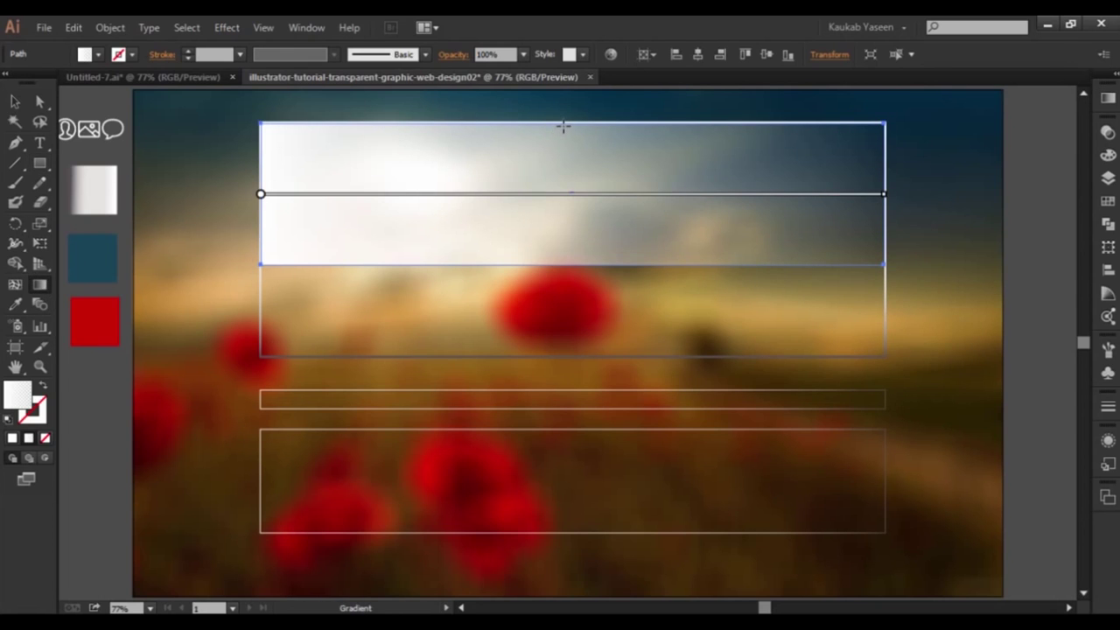
- Run the band's gradient from top to bottom and try it at 10% opacity
{"action": "left_click_drag", "start_coordinate": [563, 125], "coordinate": [572, 262]}
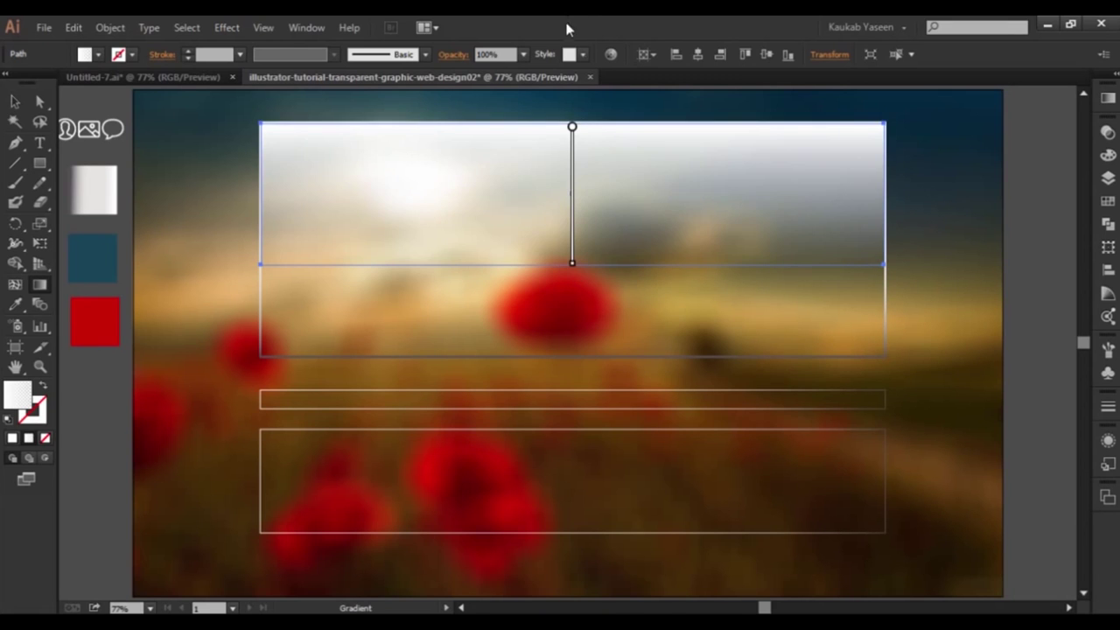
{"action": "left_click", "coordinate": [524, 55]}
{"action": "left_click", "coordinate": [546, 88]}
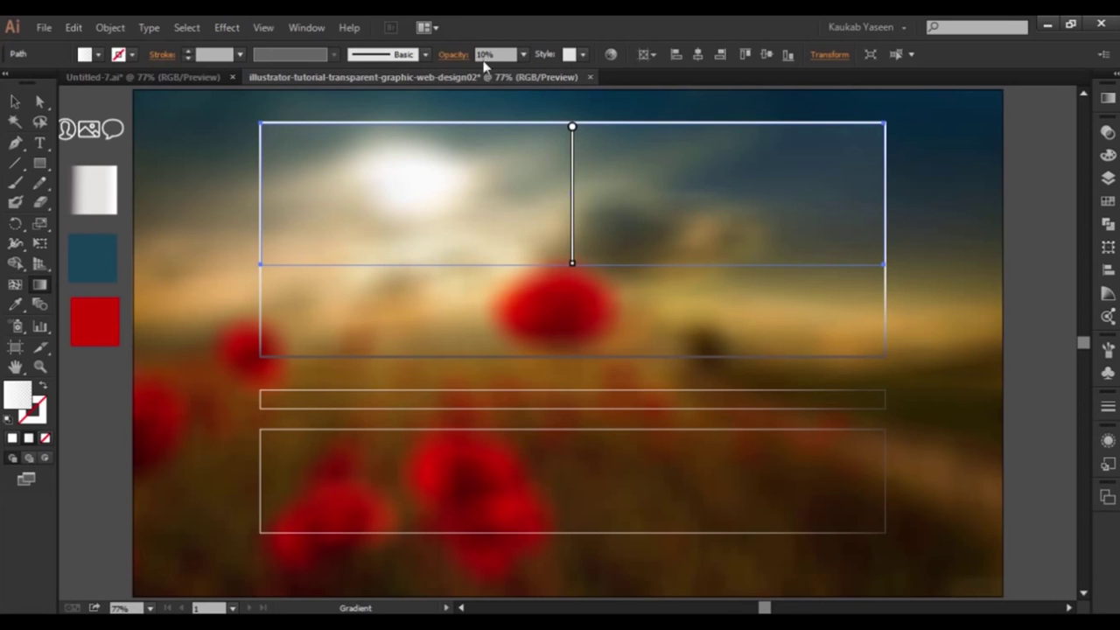
{"action": "left_click", "coordinate": [15, 102]}
{"action": "left_click", "coordinate": [152, 131]}
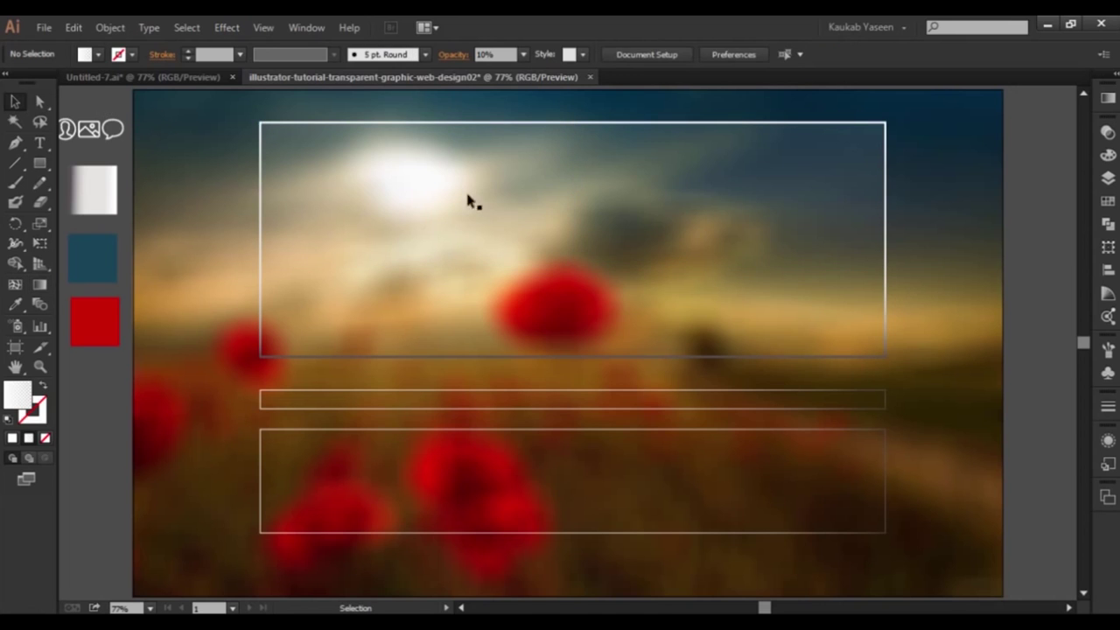
- Raise the glassy band's opacity to 30%, then to 50%
{"action": "left_click", "coordinate": [552, 190]}
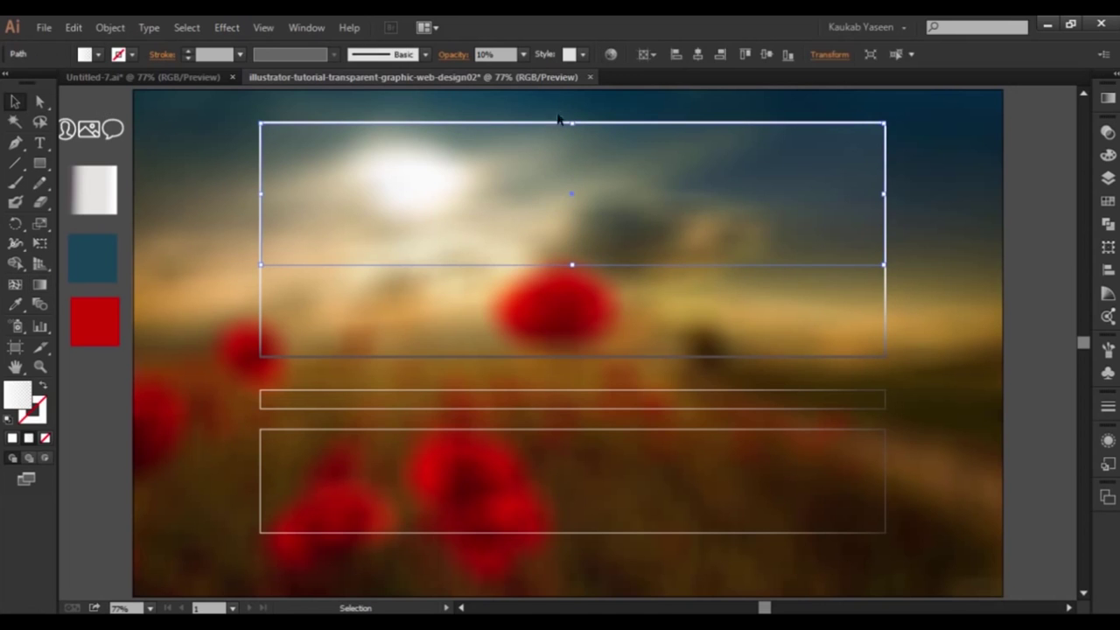
{"action": "left_click", "coordinate": [523, 56]}
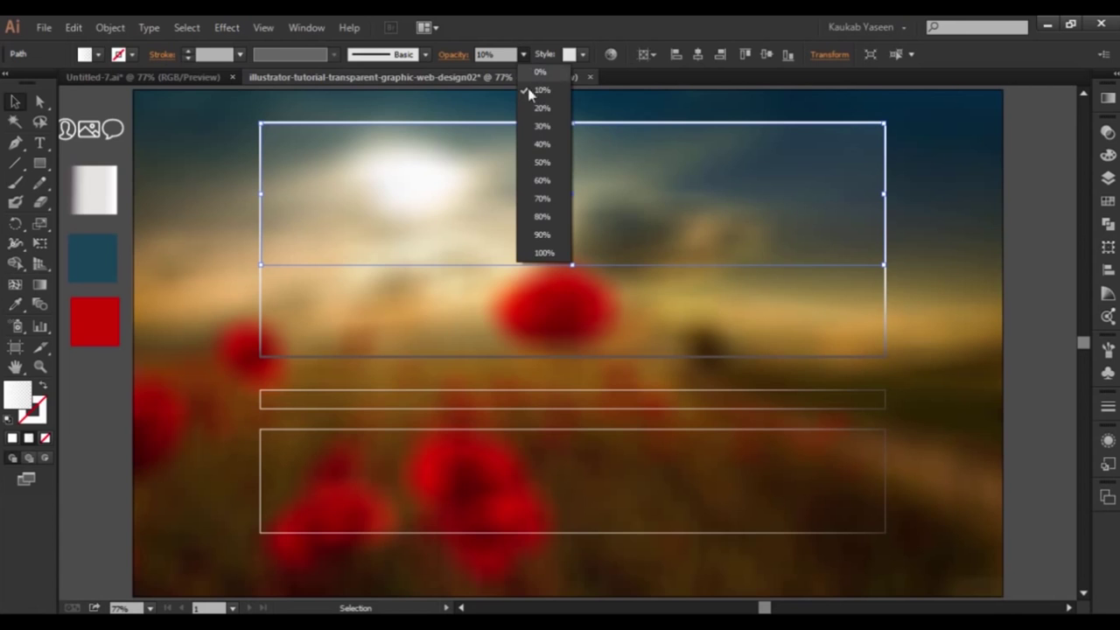
{"action": "left_click", "coordinate": [540, 127]}
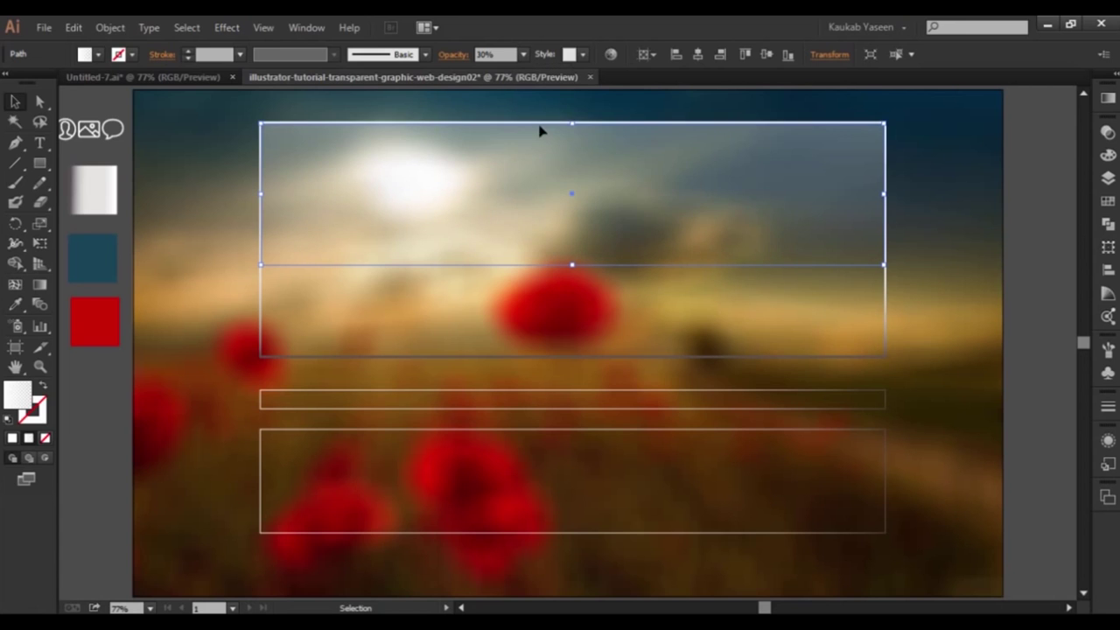
{"action": "left_click", "coordinate": [160, 155]}
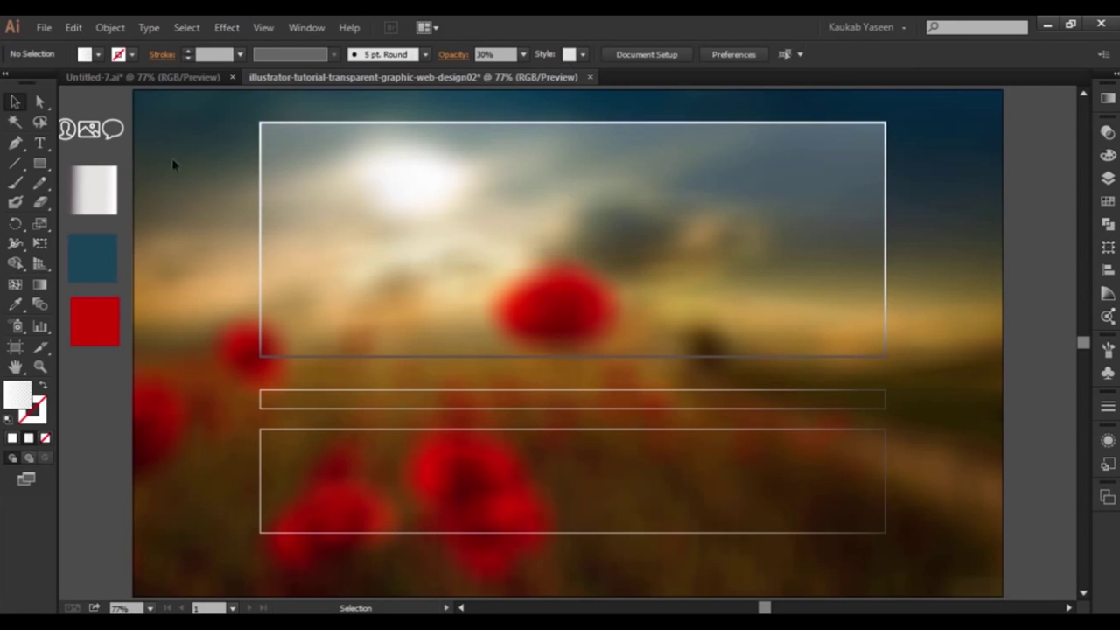
{"action": "left_click", "coordinate": [570, 178]}
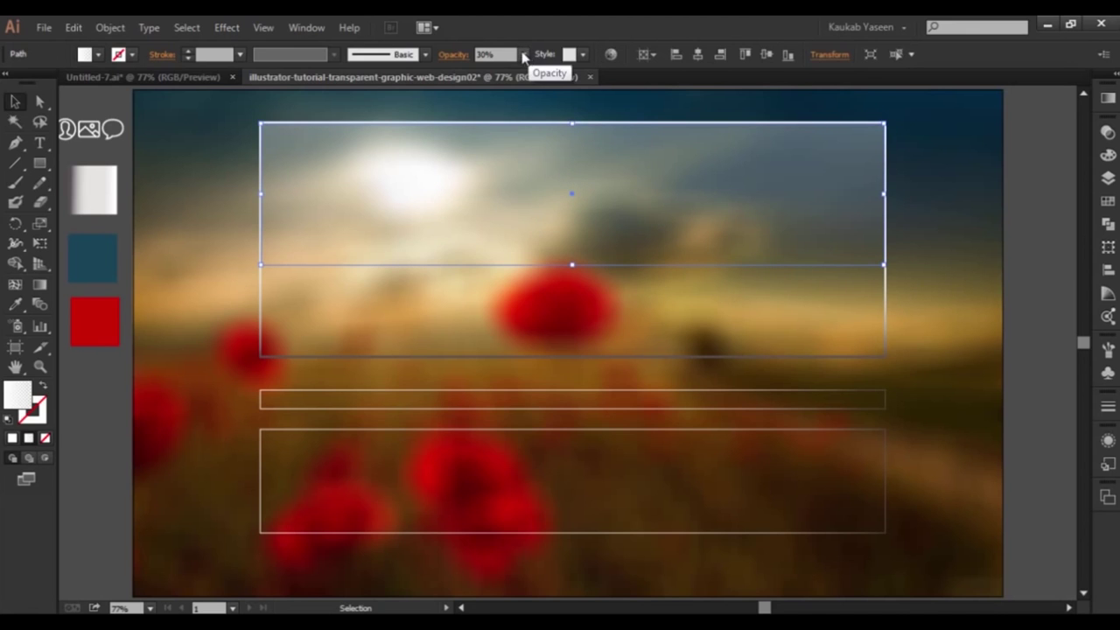
{"action": "left_click", "coordinate": [523, 54]}
{"action": "left_click", "coordinate": [542, 163]}
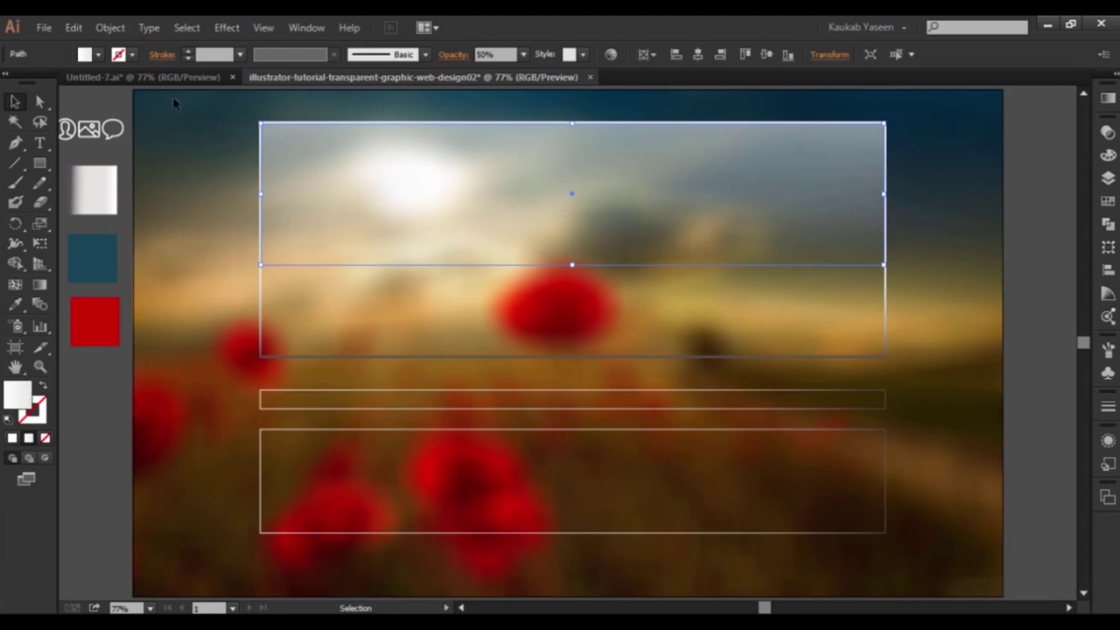
{"action": "left_click", "coordinate": [197, 137]}
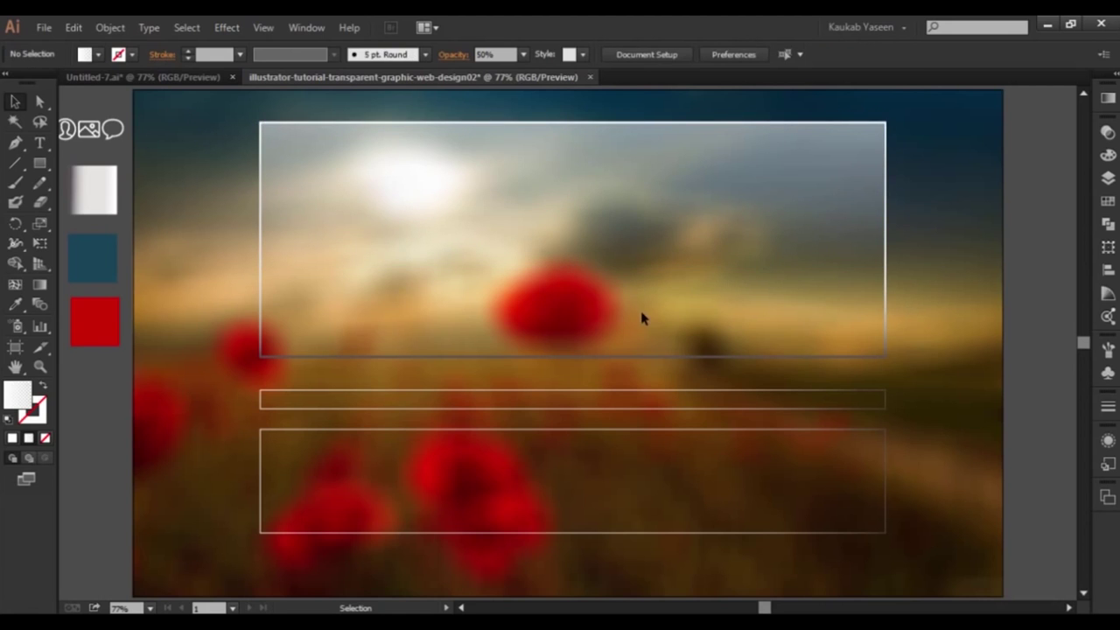
- Check the glassy band's bottom edge with the Line Segment tool ready
{"action": "left_click", "coordinate": [16, 165]}
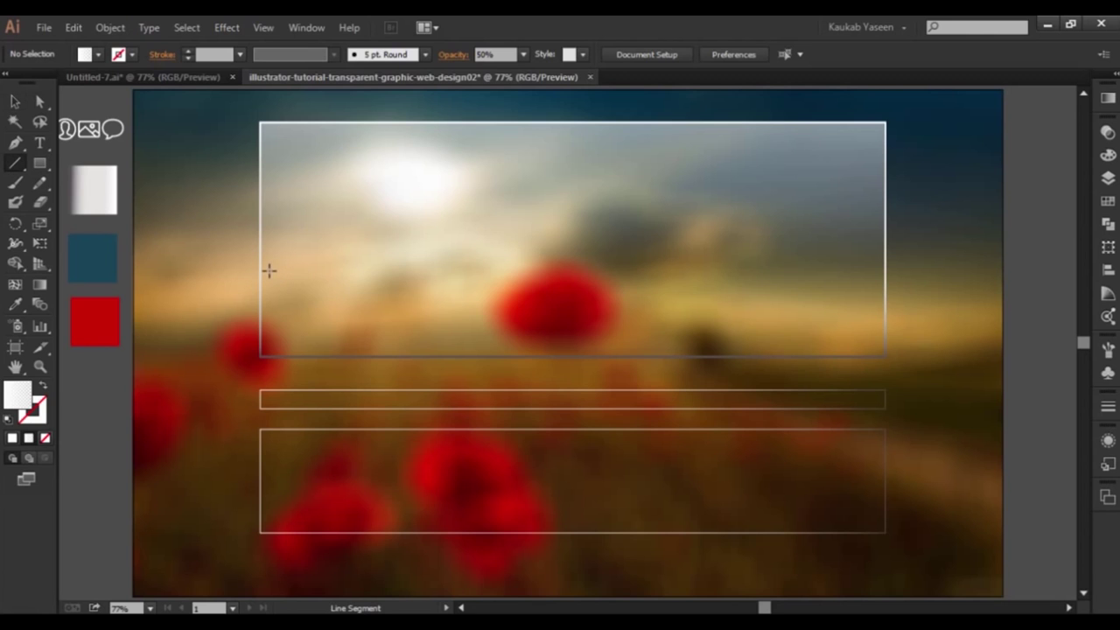
{"action": "left_click", "coordinate": [15, 102]}
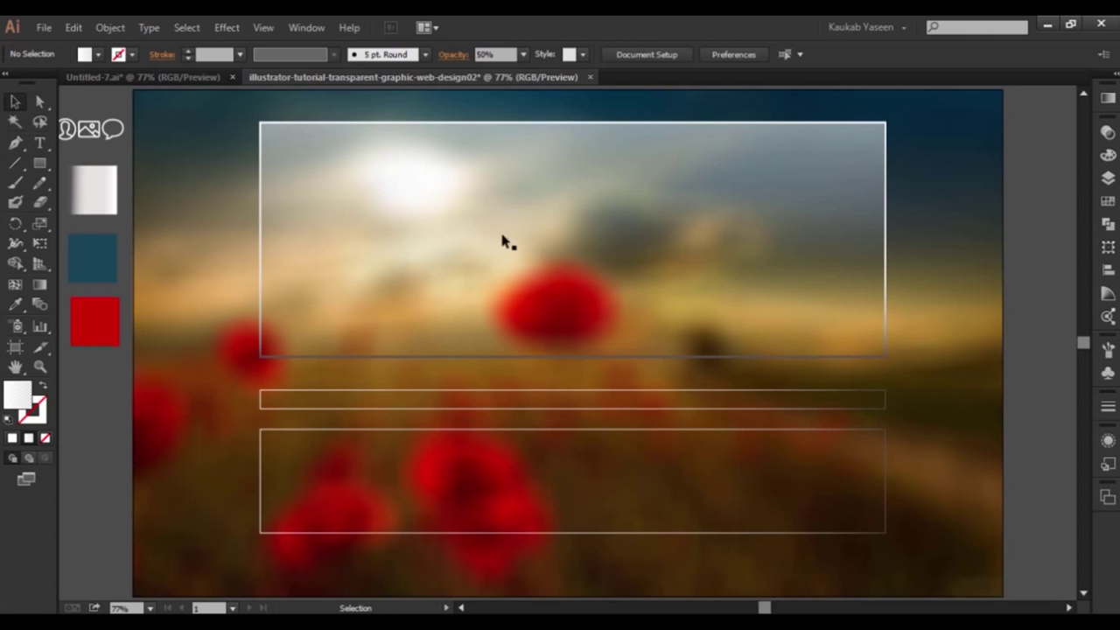
{"action": "left_click", "coordinate": [536, 210]}
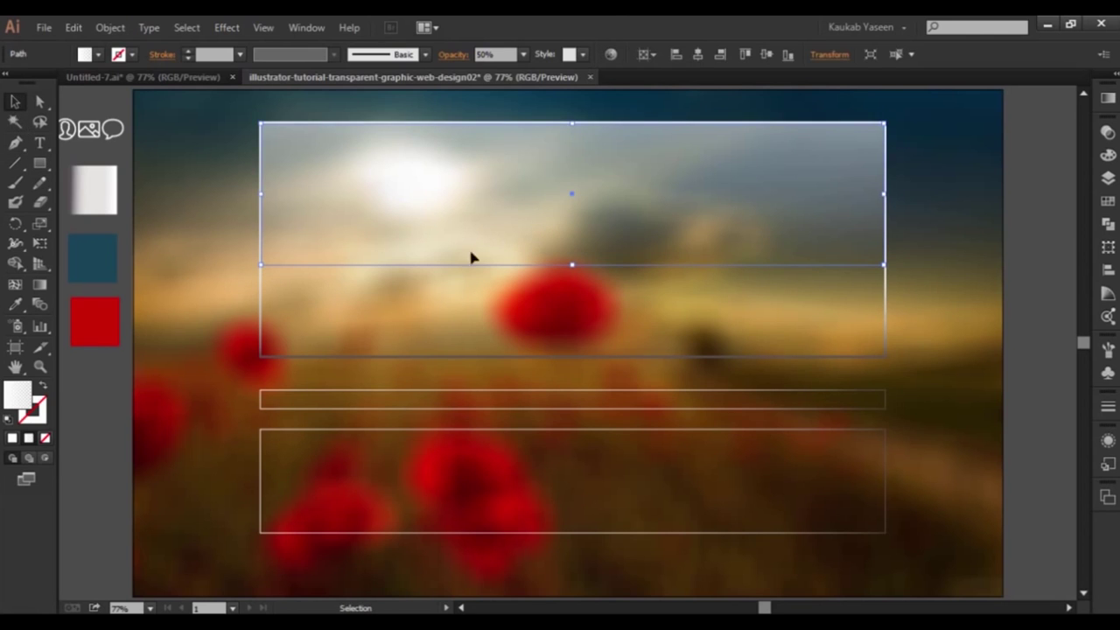
{"action": "left_click", "coordinate": [17, 163]}
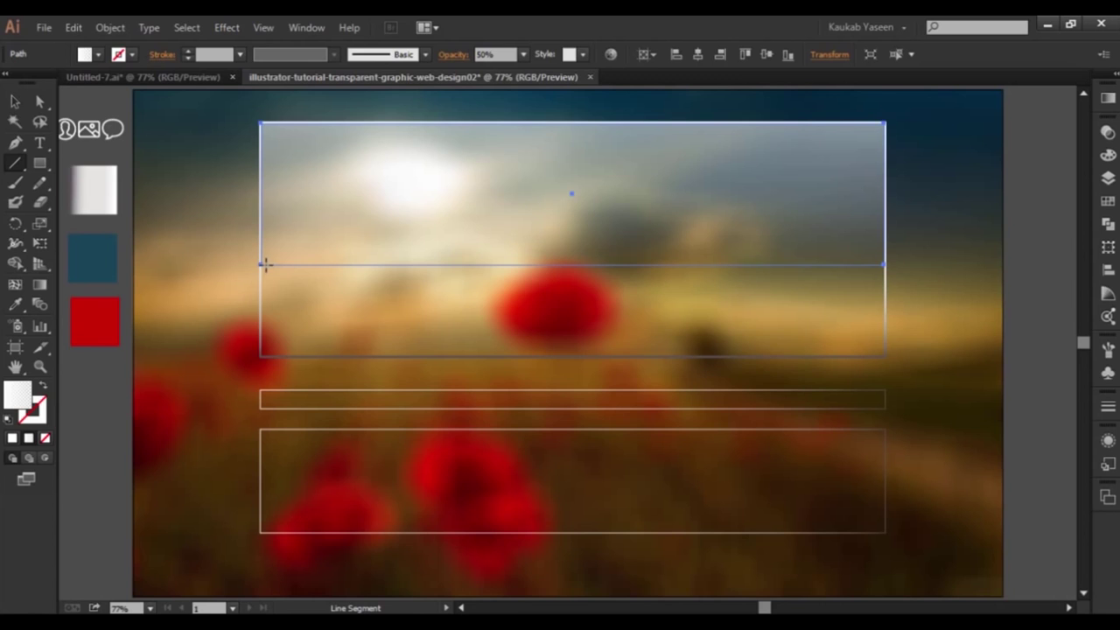
- Draw a horizontal line across the top box at the glassy band's bottom, stroked white
{"action": "left_click_drag", "start_coordinate": [266, 264], "coordinate": [737, 265]}
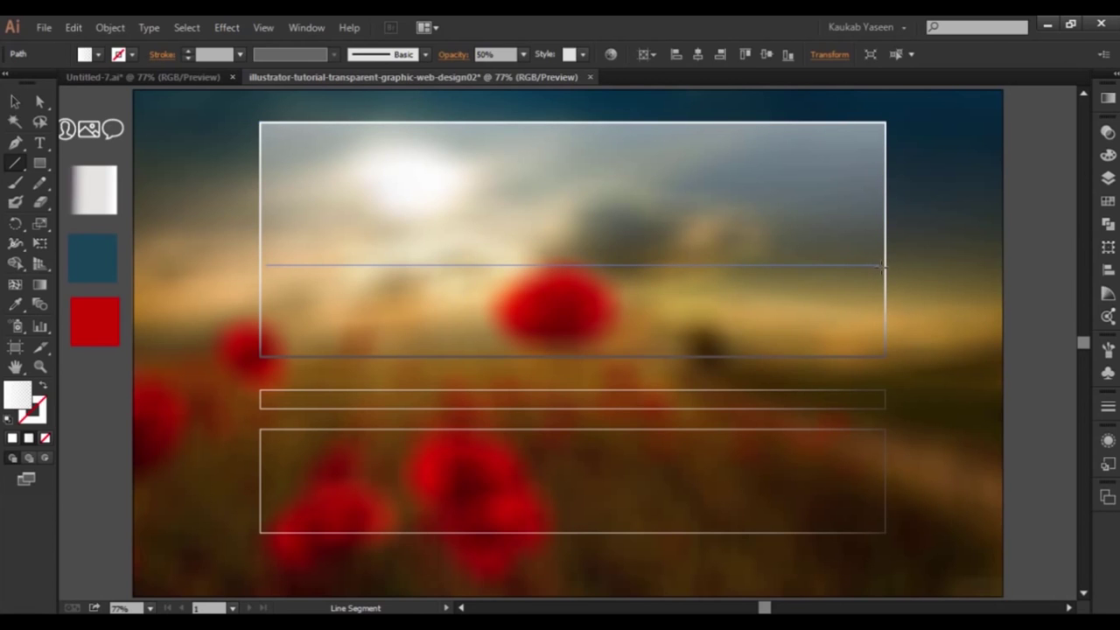
{"action": "left_click_drag", "start_coordinate": [882, 268], "coordinate": [882, 268]}
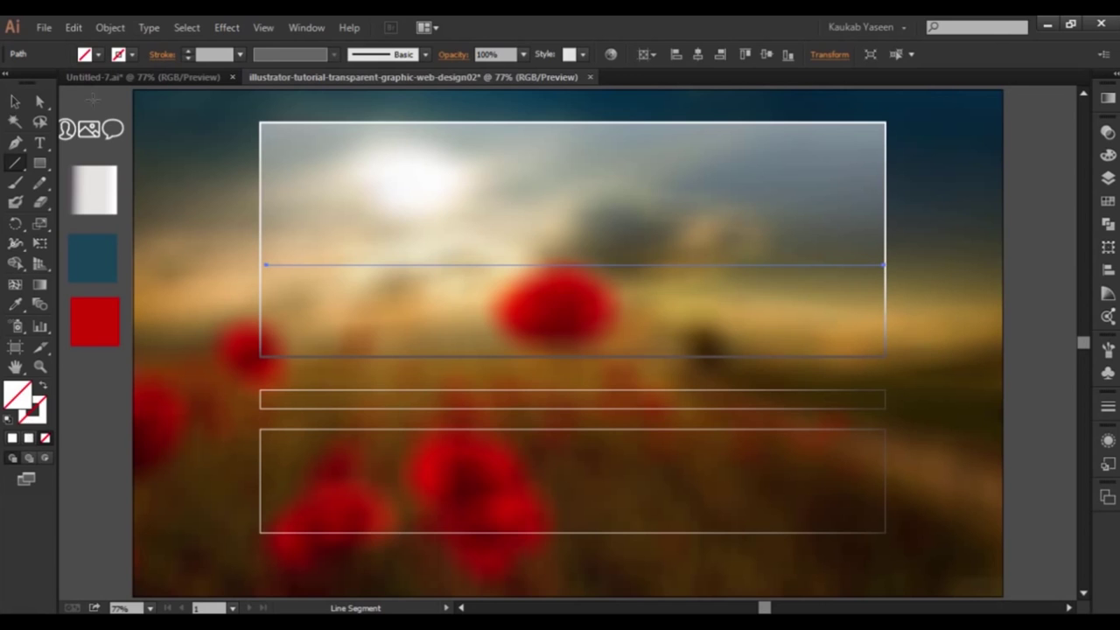
{"action": "left_click", "coordinate": [131, 54]}
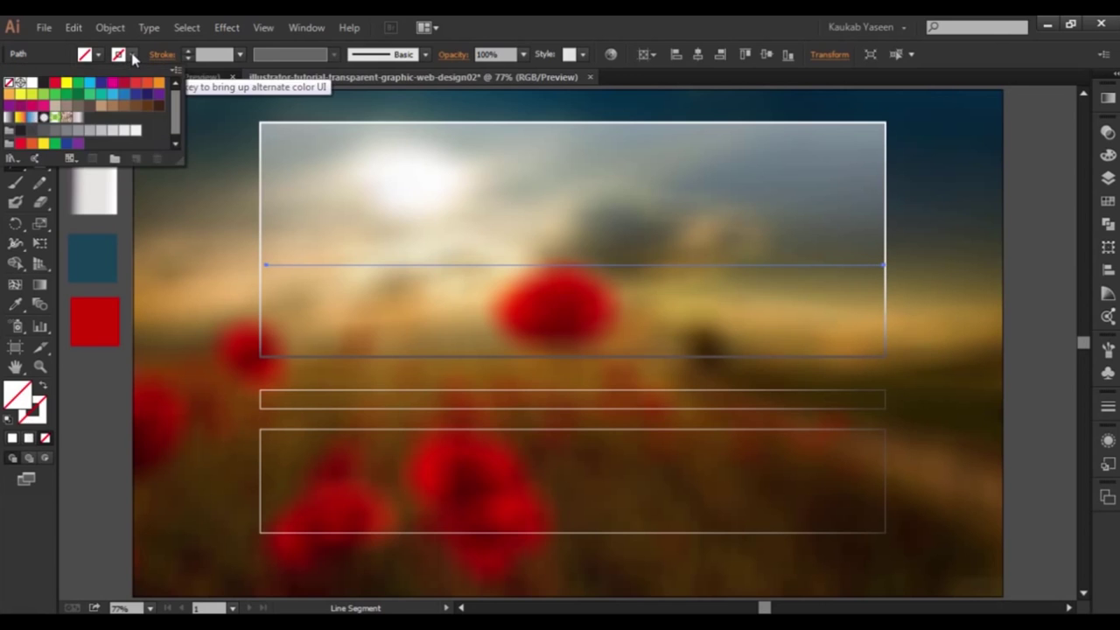
{"action": "left_click", "coordinate": [32, 82]}
{"action": "left_click", "coordinate": [13, 103]}
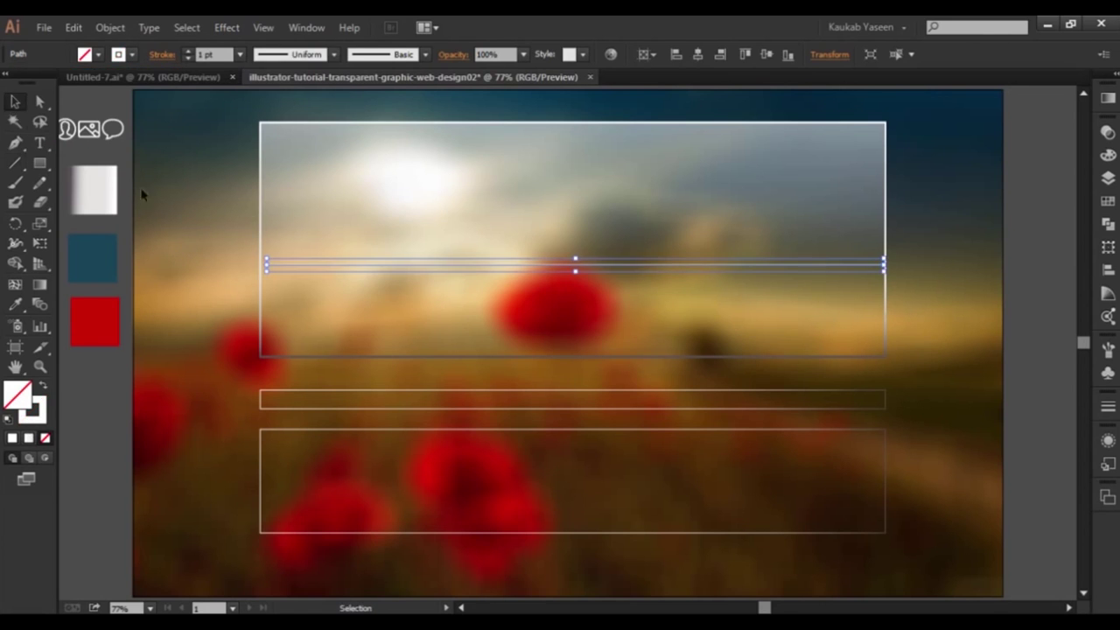
{"action": "left_click", "coordinate": [187, 206]}
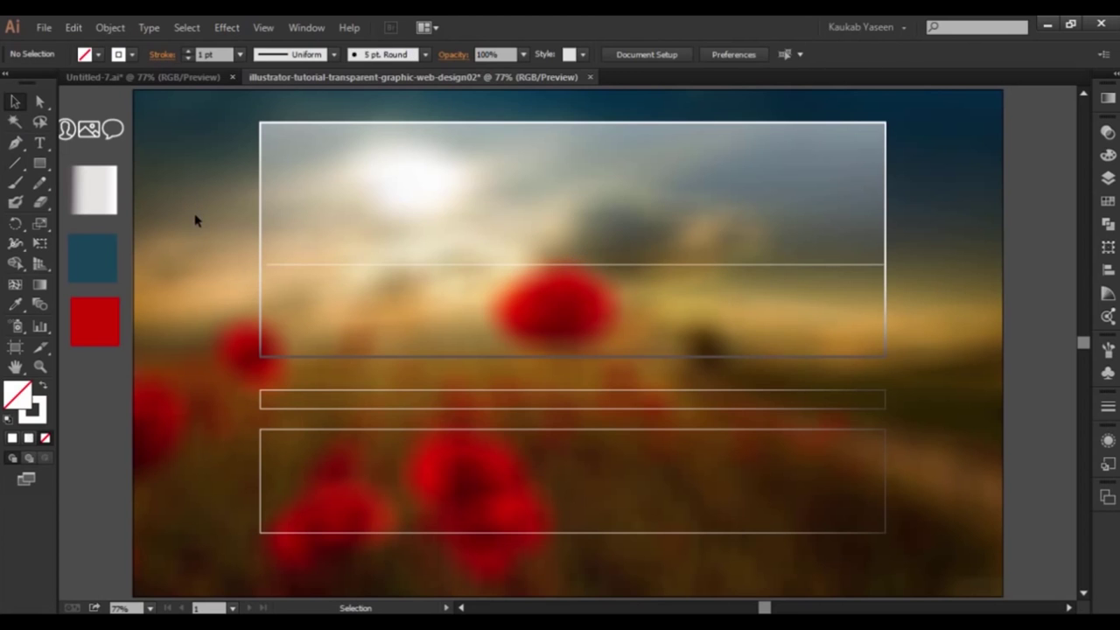
- Centre the white divider line horizontally and nudge it slightly right
{"action": "left_click", "coordinate": [575, 264]}
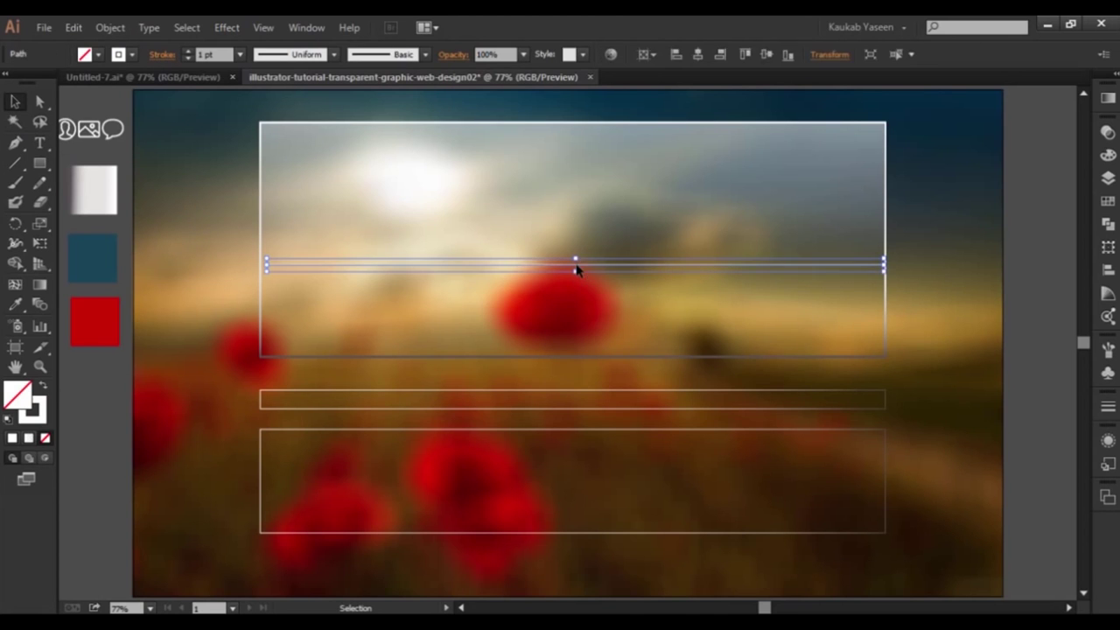
{"action": "left_click", "coordinate": [697, 56]}
{"action": "key", "text": "Right"}
{"action": "key", "text": "Right"}
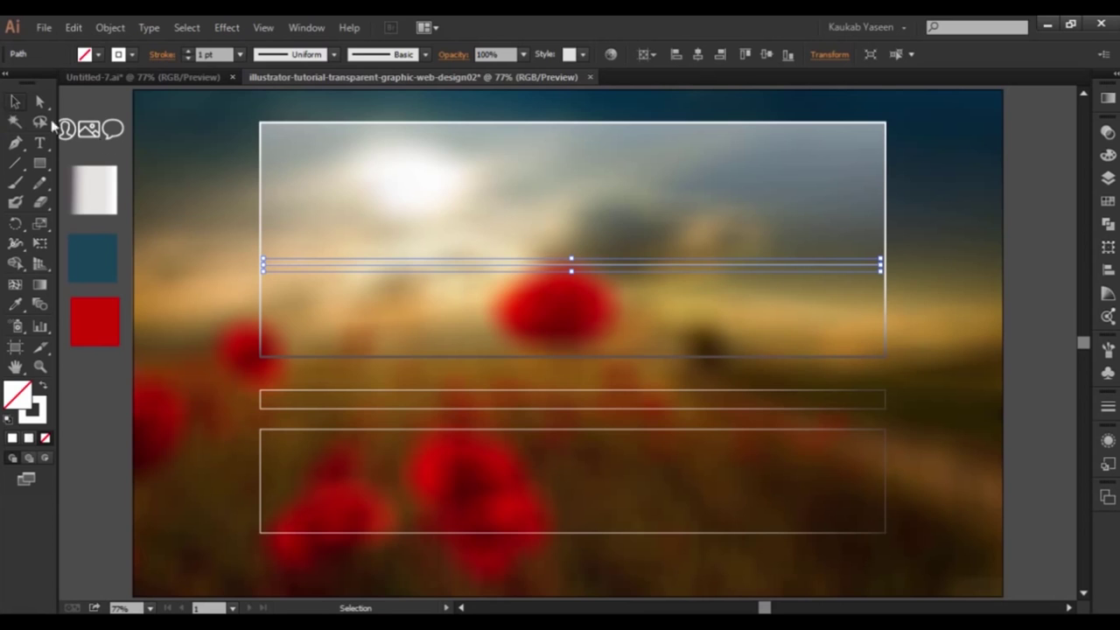
{"action": "left_click", "coordinate": [193, 176]}
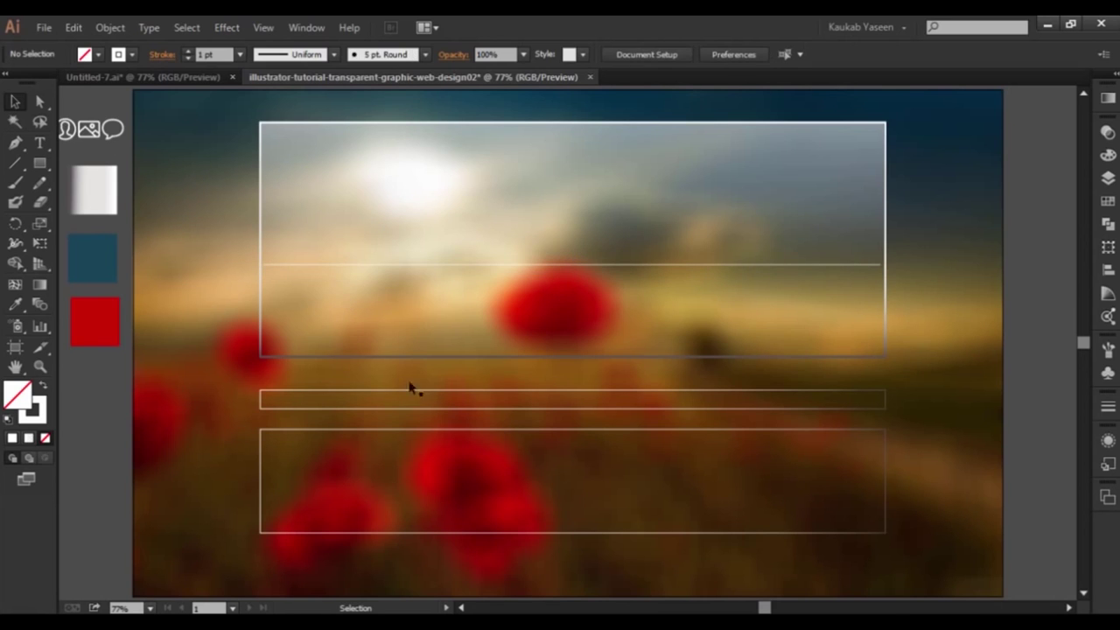
- Draw a rectangle covering the lower box edge to edge
{"action": "left_click", "coordinate": [40, 163]}
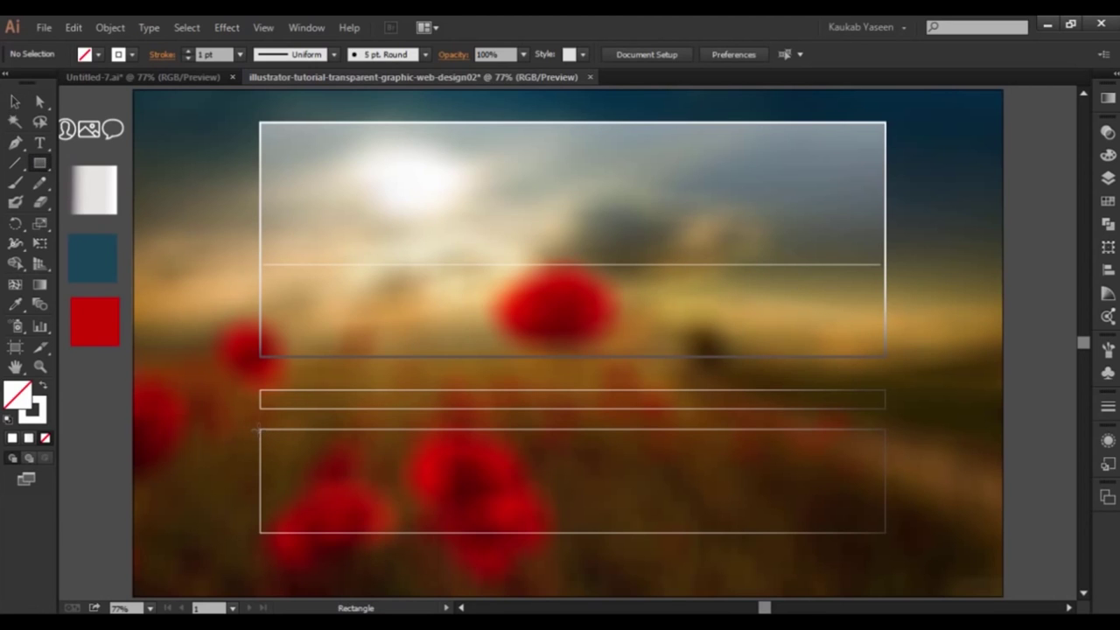
{"action": "left_click_drag", "start_coordinate": [260, 430], "coordinate": [841, 519]}
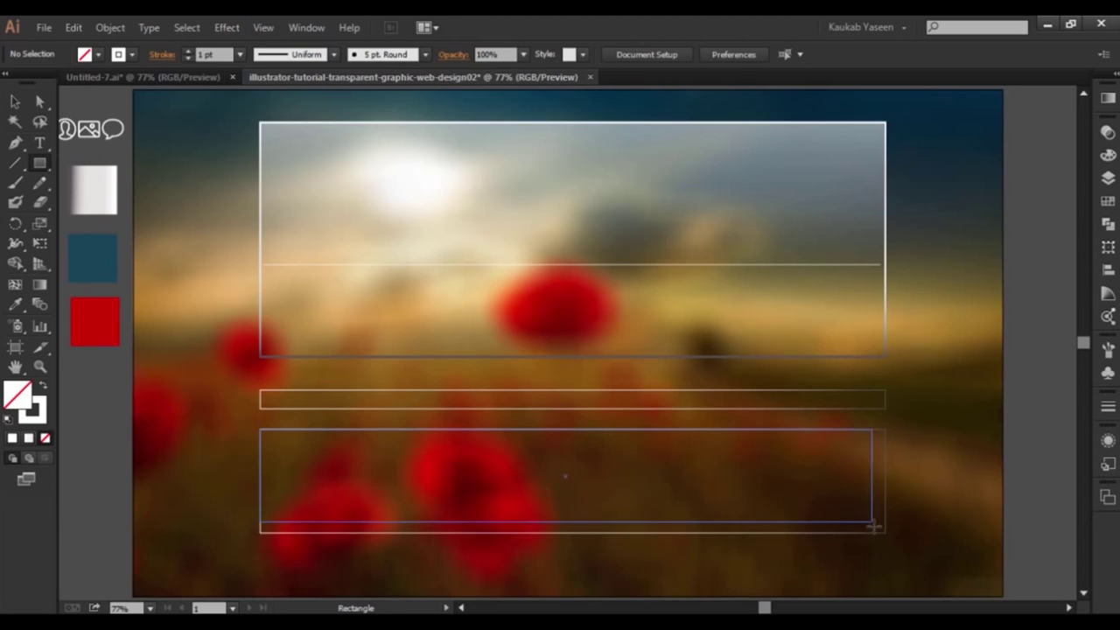
{"action": "left_click_drag", "start_coordinate": [841, 520], "coordinate": [885, 529]}
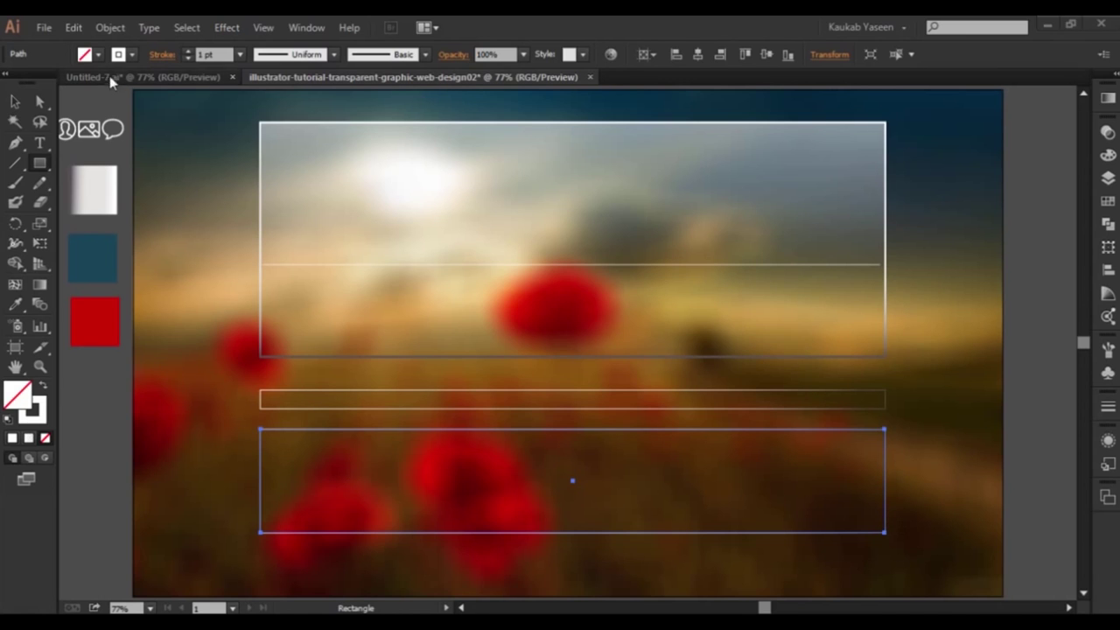
- Give the lower rectangle no outline and a solid white fill
{"action": "left_click", "coordinate": [133, 54]}
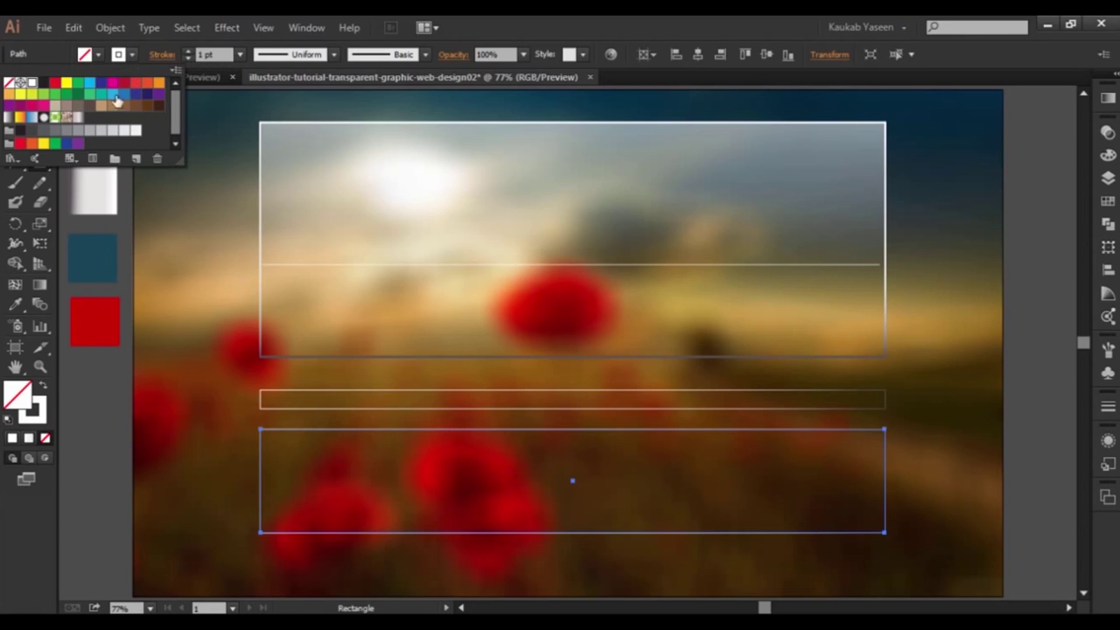
{"action": "left_click", "coordinate": [9, 83]}
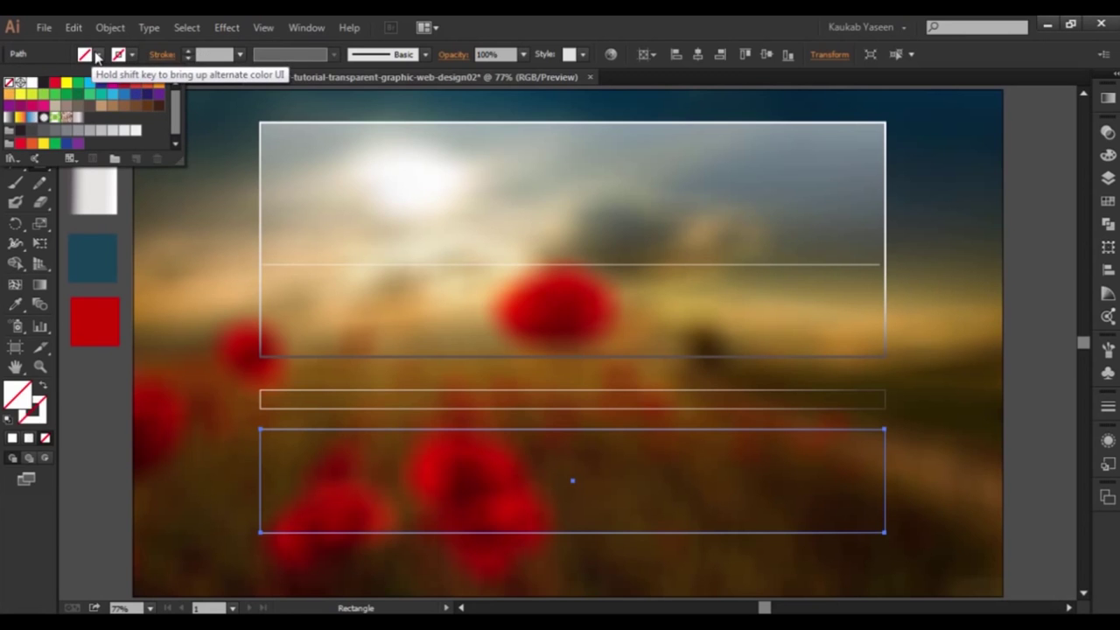
{"action": "key", "text": "Escape"}
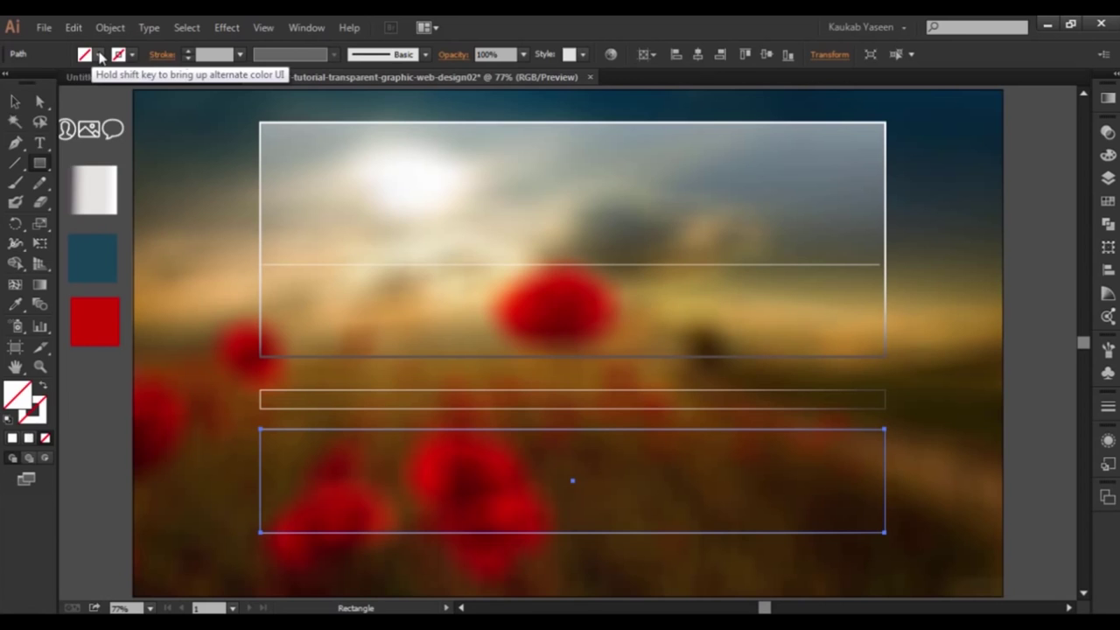
{"action": "left_click", "coordinate": [100, 55]}
{"action": "left_click", "coordinate": [21, 84]}
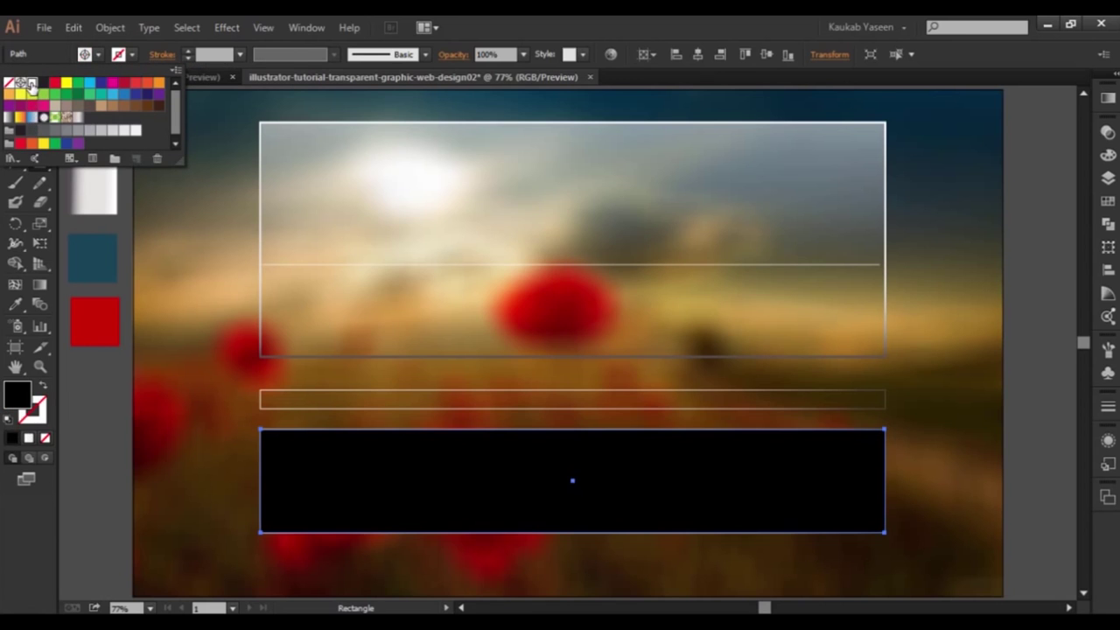
{"action": "left_click", "coordinate": [32, 84]}
{"action": "key", "text": "Escape"}
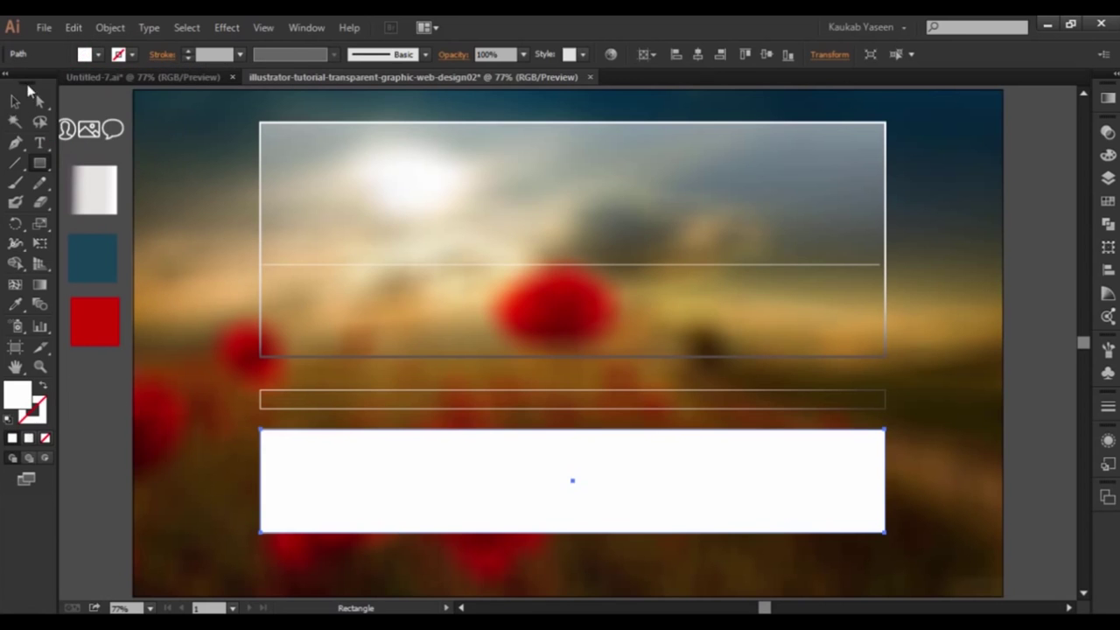
- Copy the top panel's 50% translucent look onto the lower rectangle, with its gradient fading downward
{"action": "left_click", "coordinate": [15, 304]}
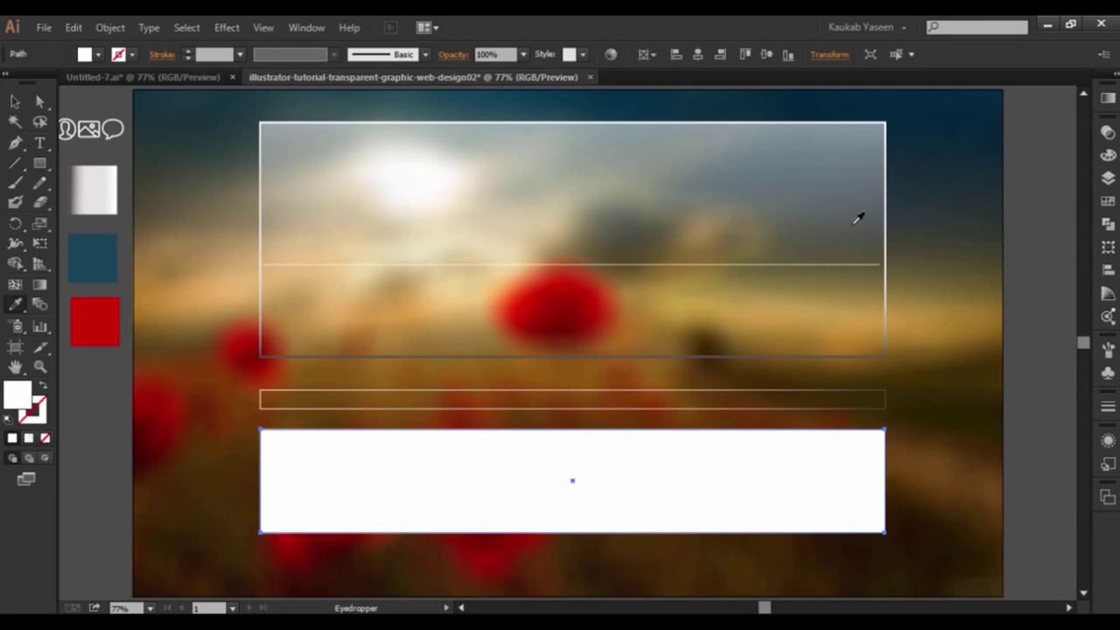
{"action": "left_click", "coordinate": [856, 219]}
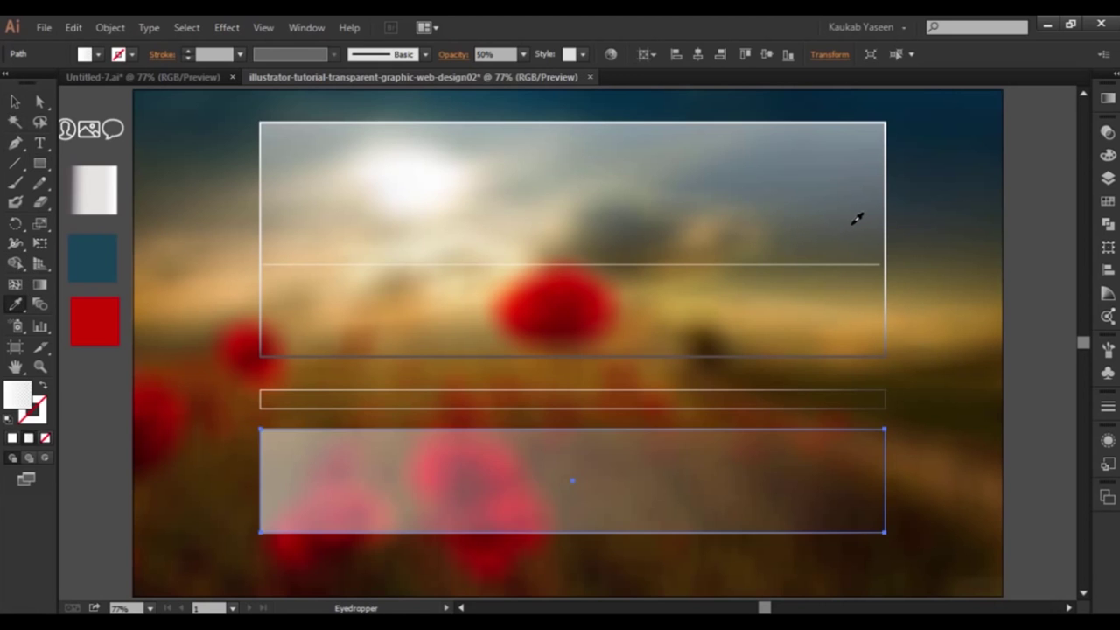
{"action": "left_click", "coordinate": [38, 286]}
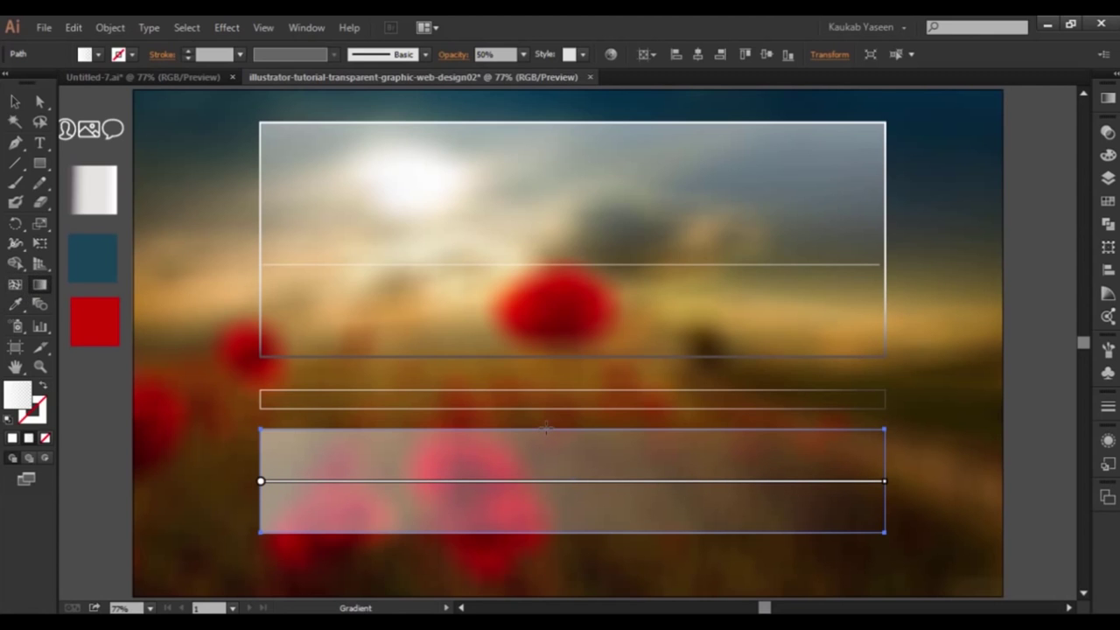
{"action": "left_click_drag", "start_coordinate": [545, 428], "coordinate": [546, 529]}
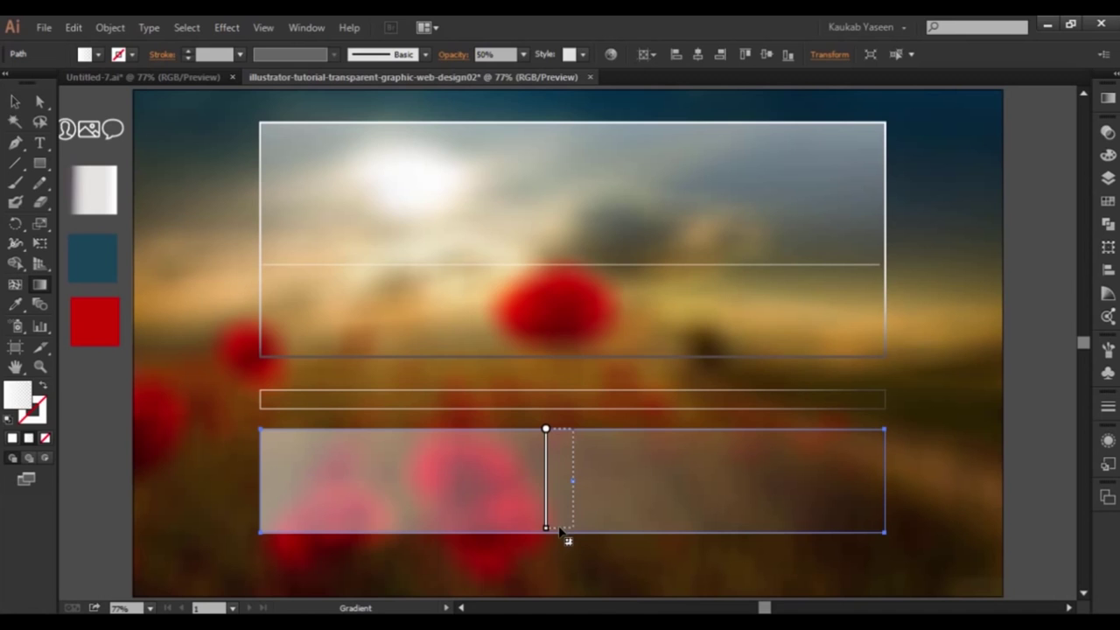
{"action": "left_click_drag", "start_coordinate": [559, 530], "coordinate": [565, 532]}
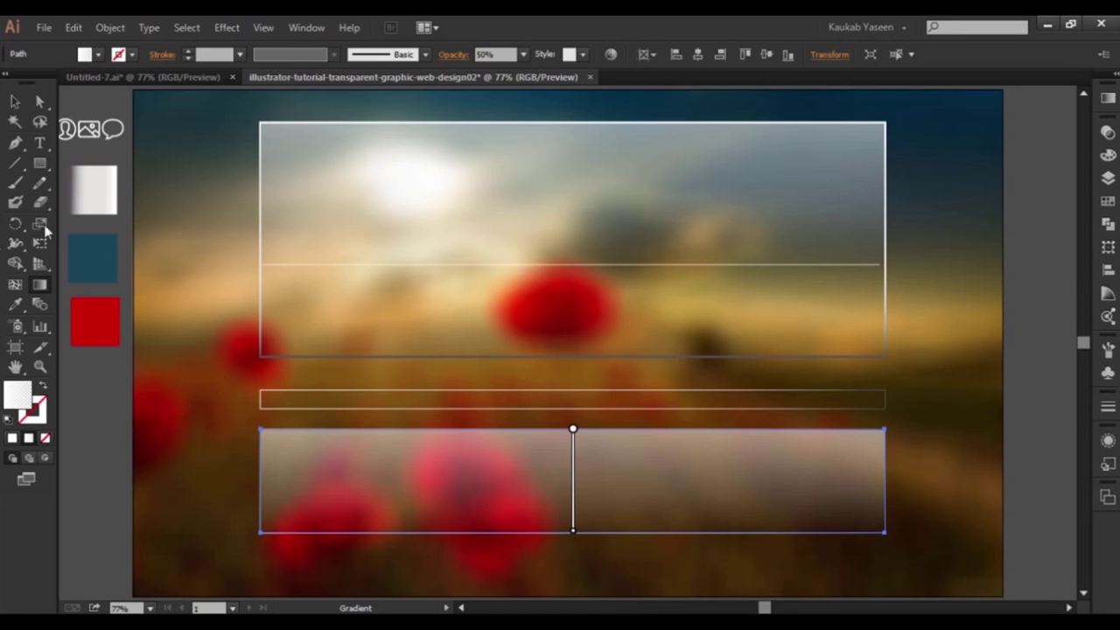
{"action": "left_click", "coordinate": [15, 102]}
{"action": "left_click", "coordinate": [198, 186]}
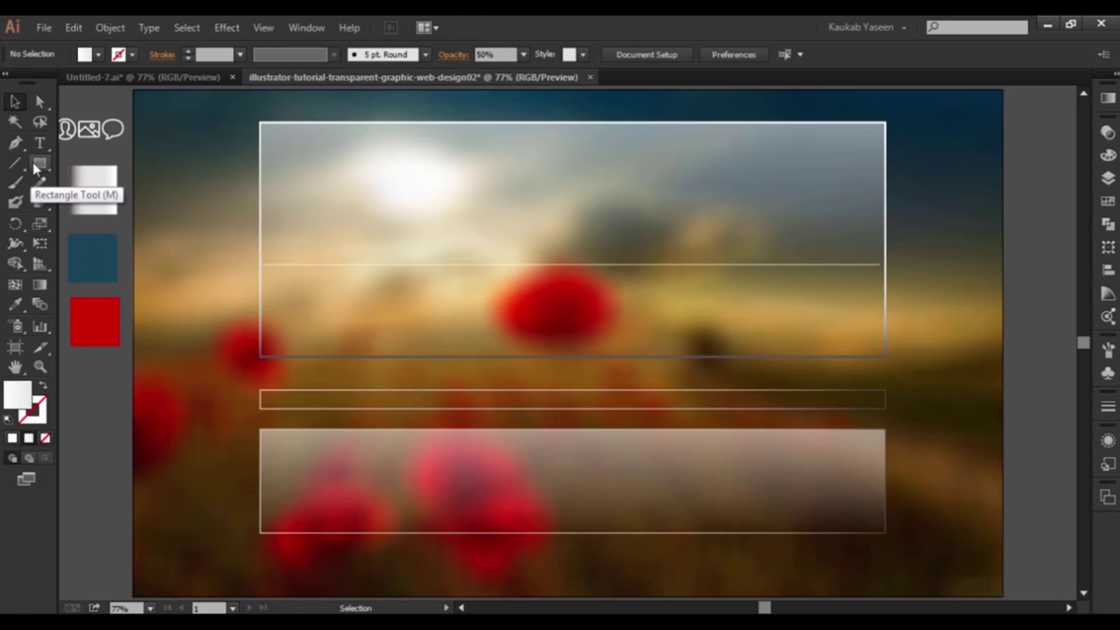
- Set new rectangles to no fill with a white 1 pt outline
{"action": "left_click_drag", "start_coordinate": [38, 166], "coordinate": [92, 164]}
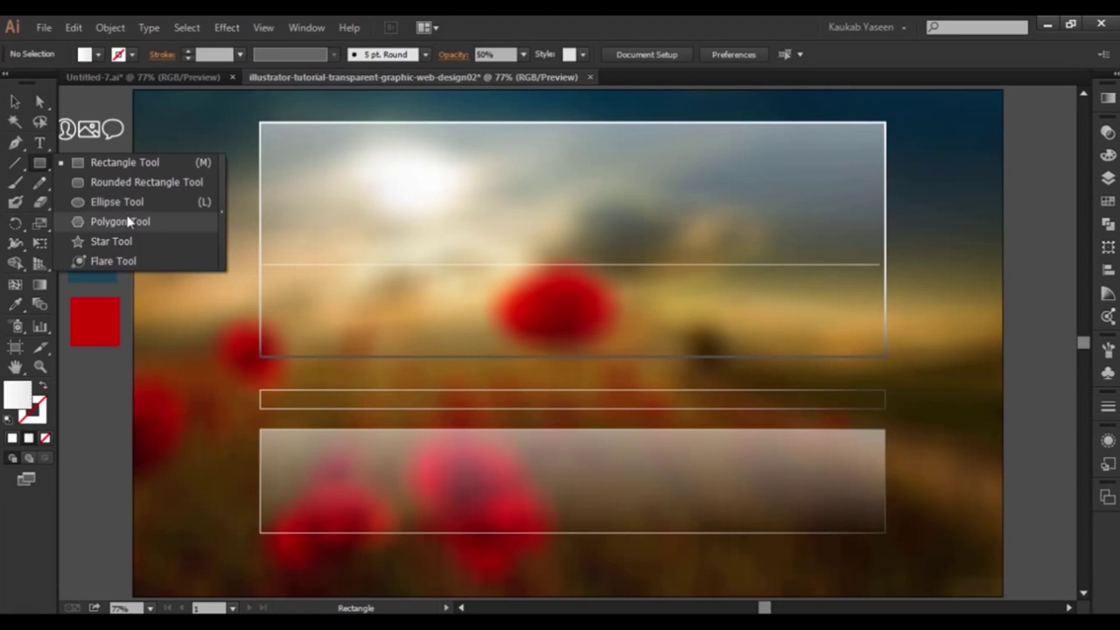
{"action": "left_click", "coordinate": [92, 164]}
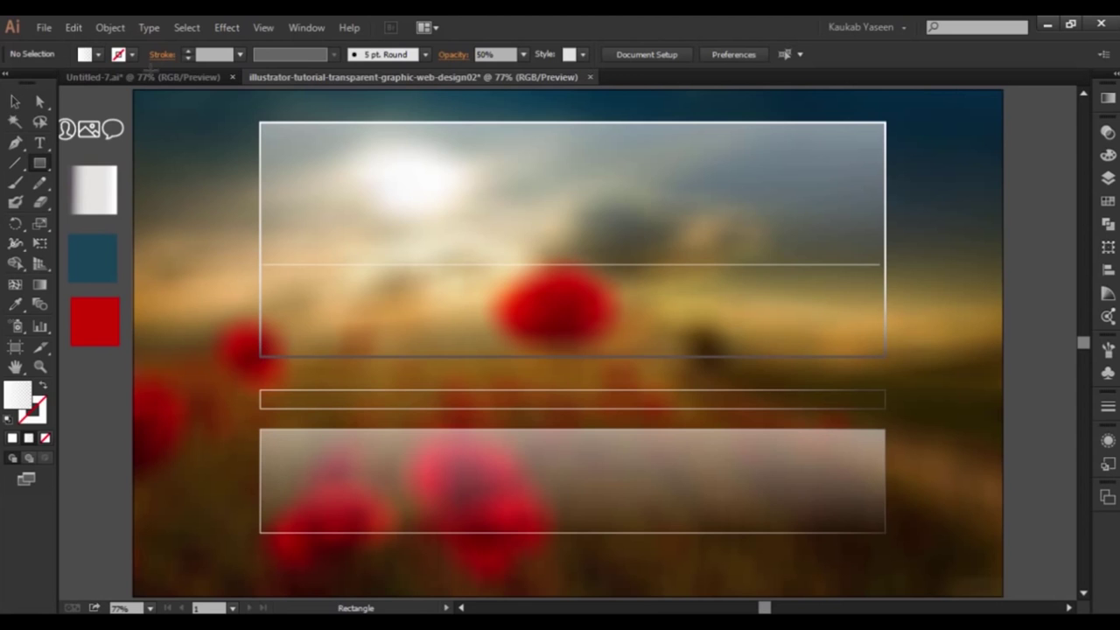
{"action": "left_click", "coordinate": [99, 55]}
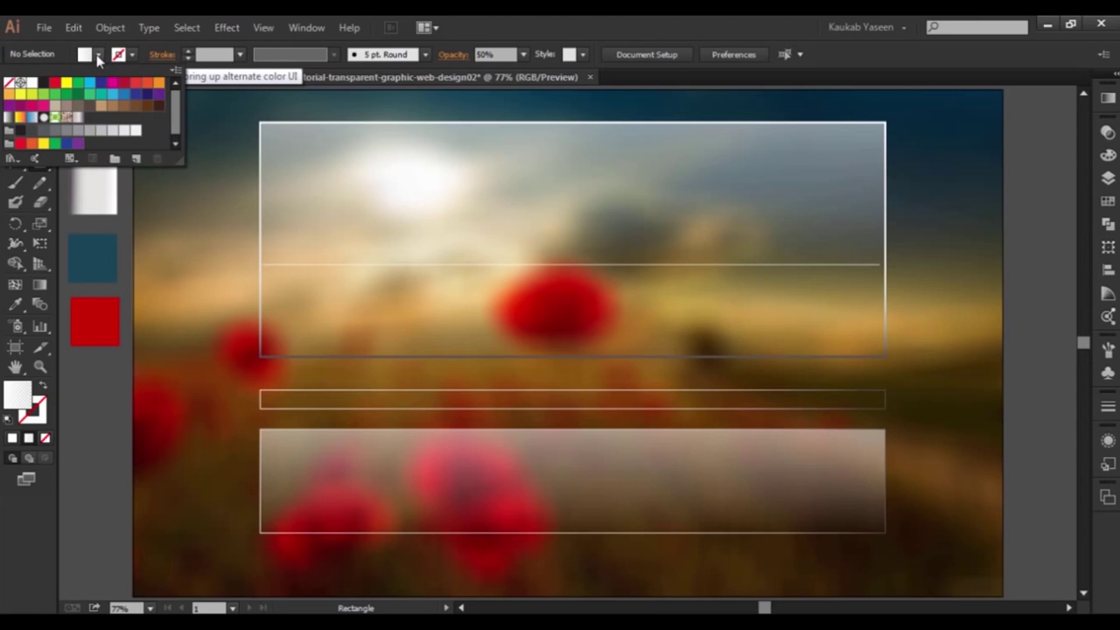
{"action": "left_click", "coordinate": [98, 55]}
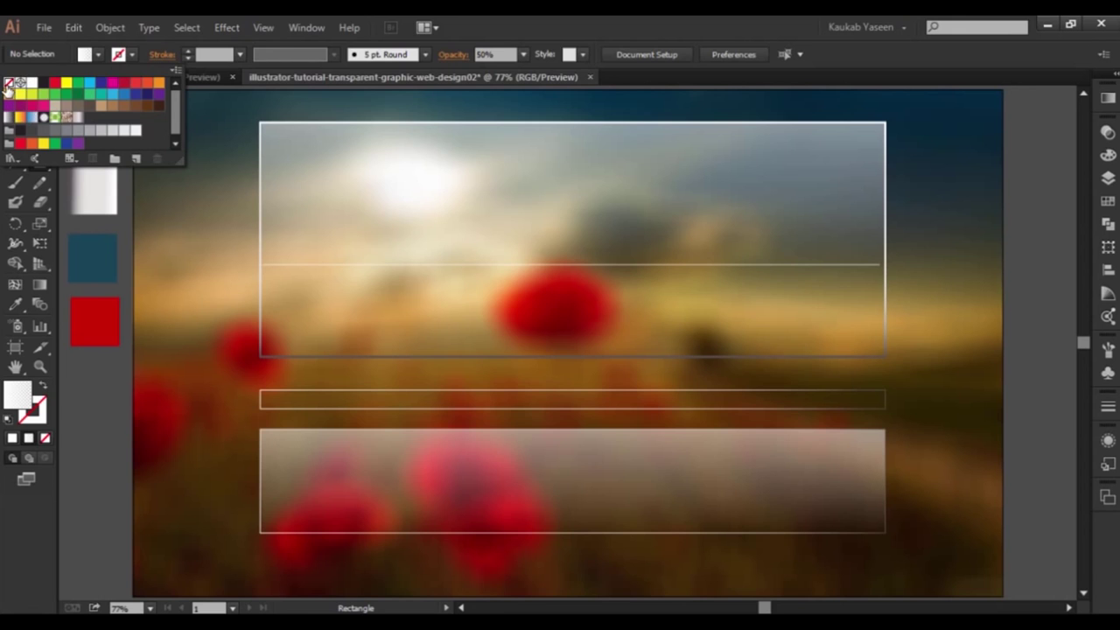
{"action": "left_click", "coordinate": [8, 82]}
{"action": "left_click", "coordinate": [133, 59]}
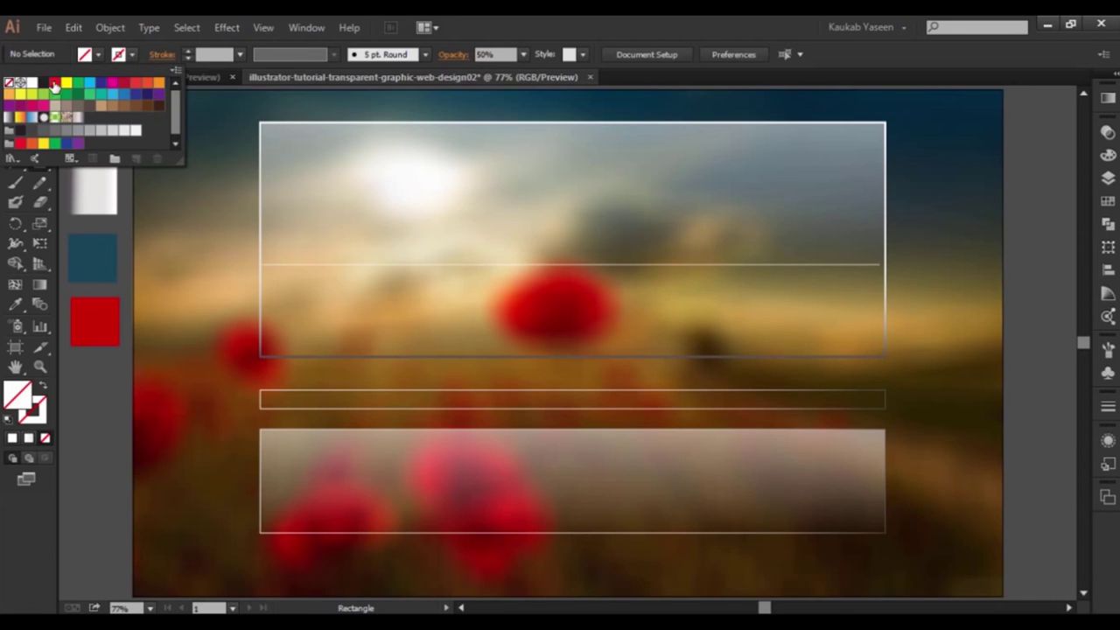
{"action": "left_click", "coordinate": [31, 83]}
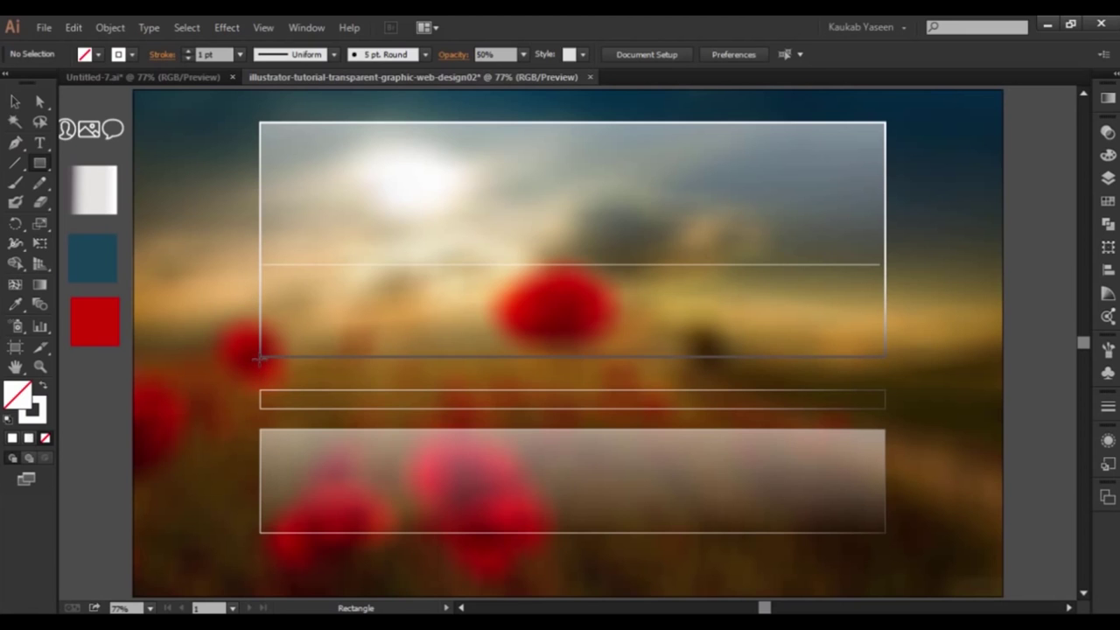
- Draw a thin strip under the top panel and align its ends with the panel's sides
{"action": "left_click_drag", "start_coordinate": [257, 357], "coordinate": [888, 365]}
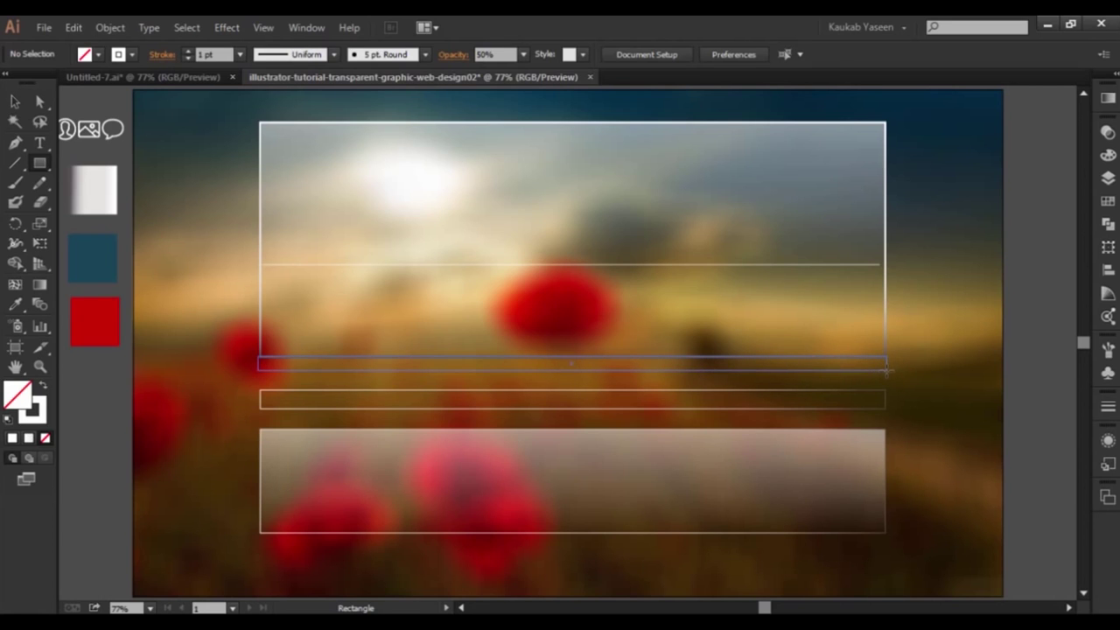
{"action": "left_click_drag", "start_coordinate": [886, 367], "coordinate": [889, 374]}
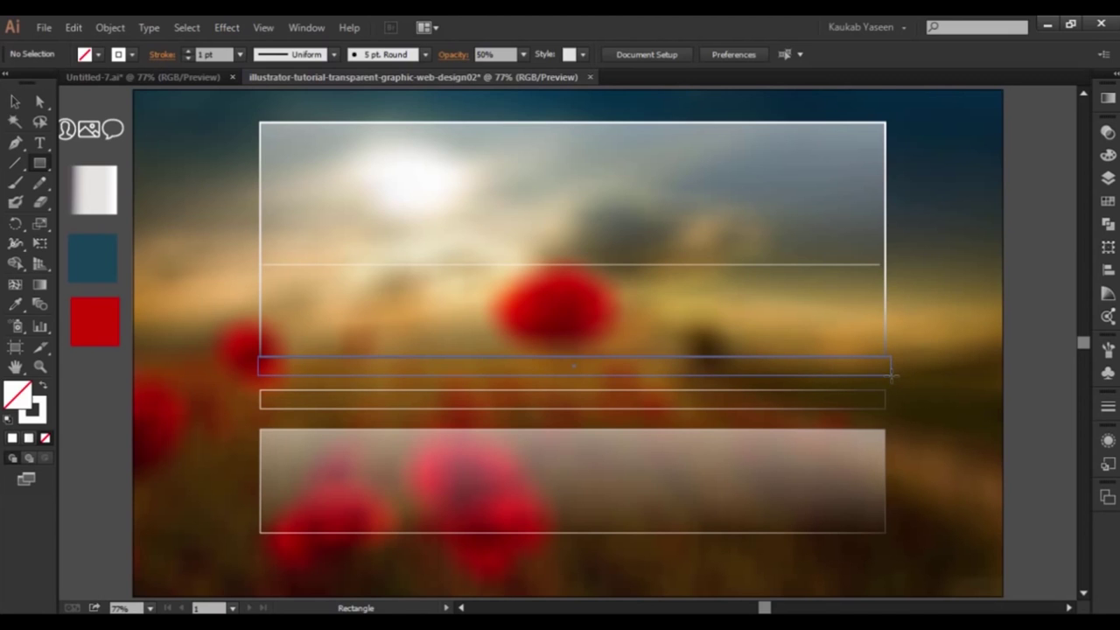
{"action": "left_click_drag", "start_coordinate": [888, 373], "coordinate": [891, 375]}
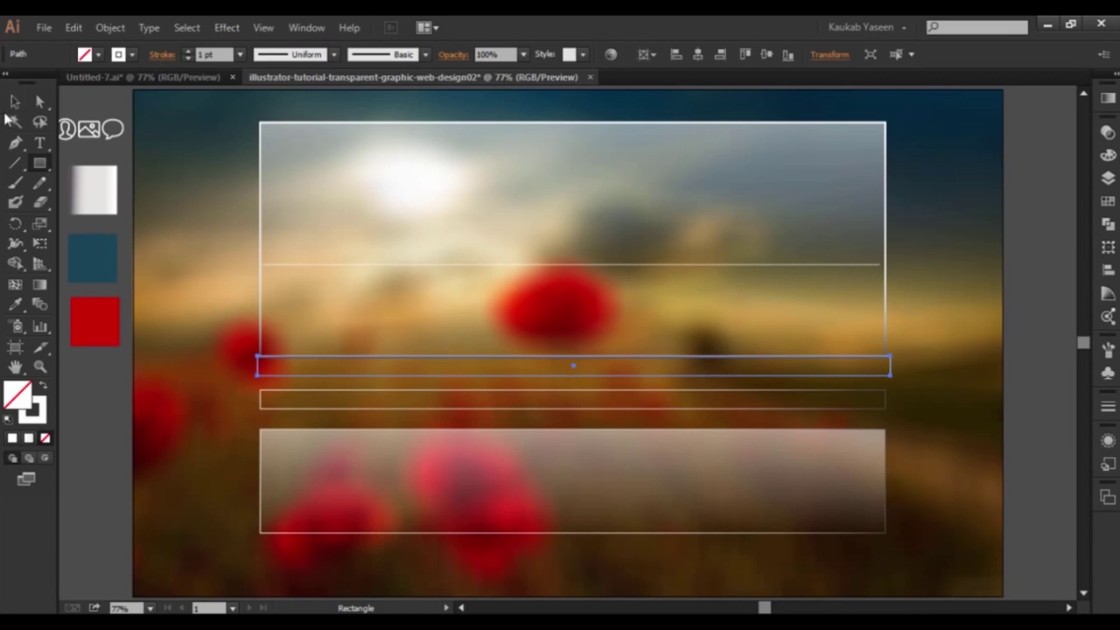
{"action": "left_click", "coordinate": [17, 109]}
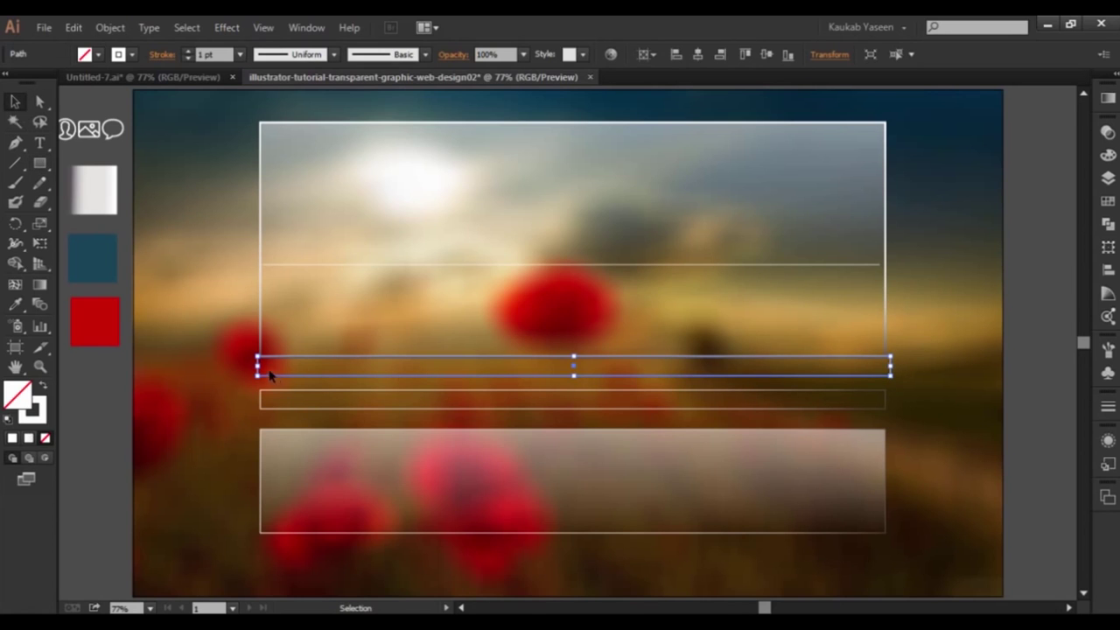
{"action": "left_click_drag", "start_coordinate": [258, 368], "coordinate": [259, 367]}
{"action": "left_click_drag", "start_coordinate": [891, 368], "coordinate": [885, 367]}
- Drag the strip's bottom corner anchors inward so both ends slant
{"action": "left_click", "coordinate": [37, 102]}
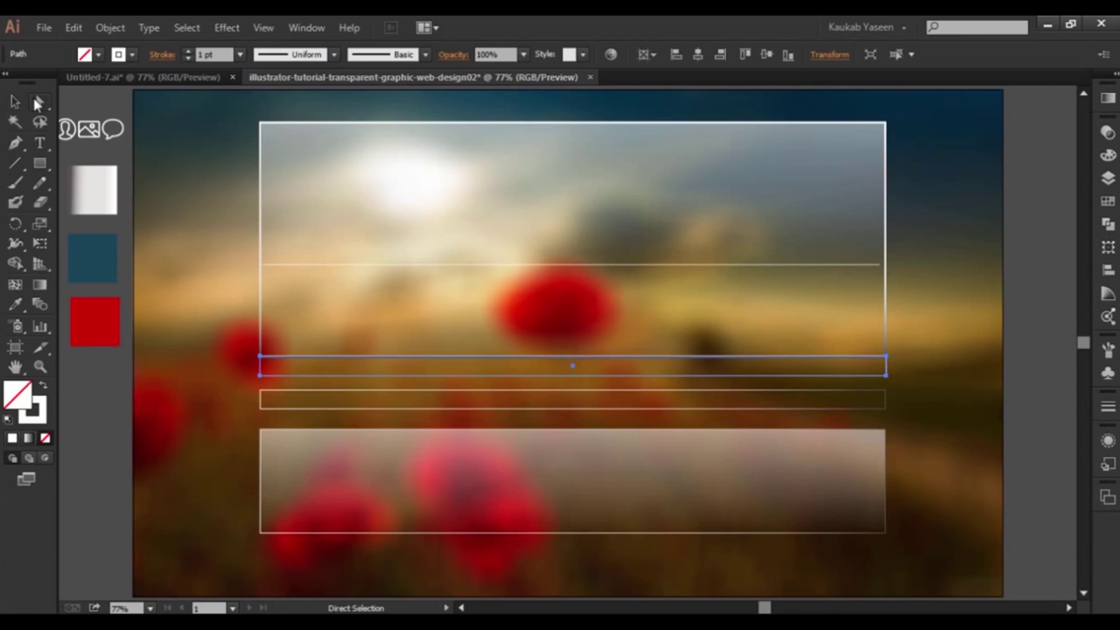
{"action": "left_click", "coordinate": [260, 377]}
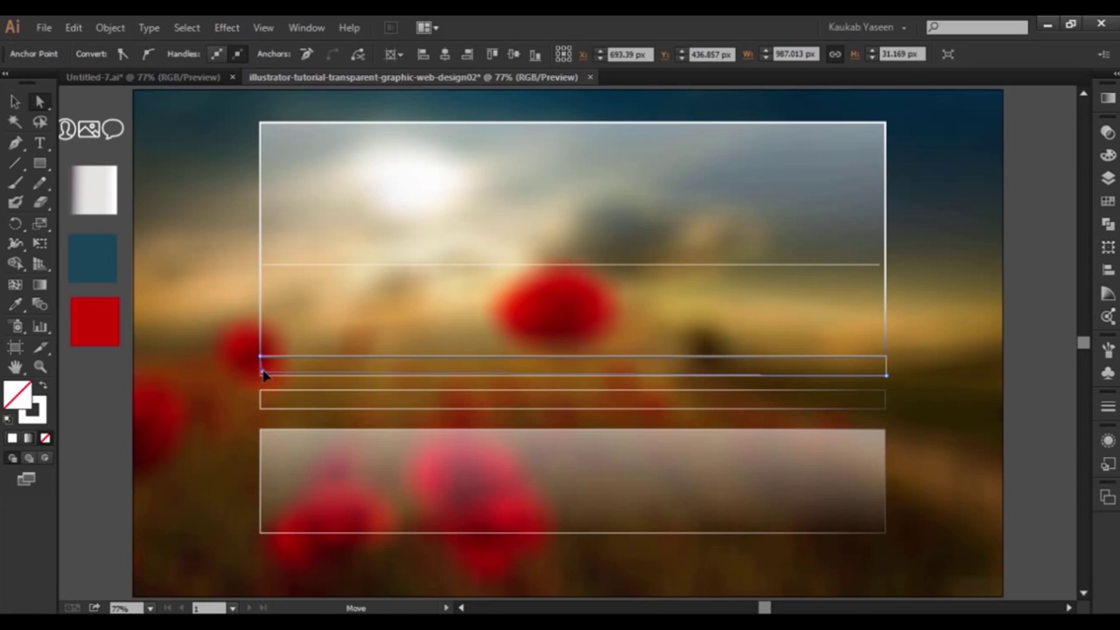
{"action": "left_click_drag", "start_coordinate": [265, 374], "coordinate": [265, 369]}
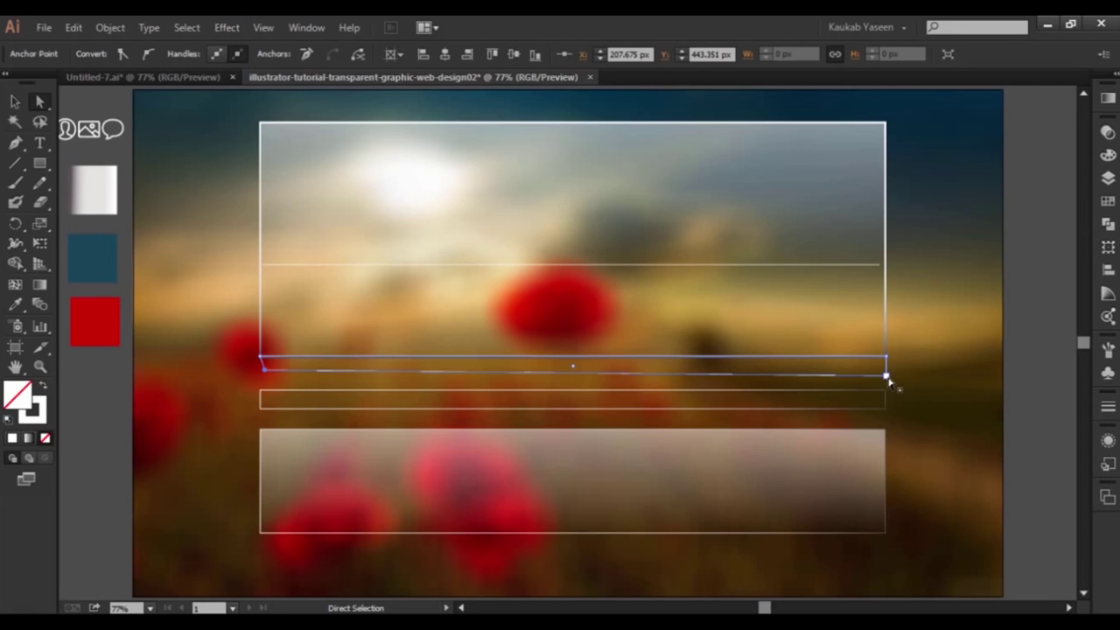
{"action": "left_click_drag", "start_coordinate": [886, 377], "coordinate": [879, 374]}
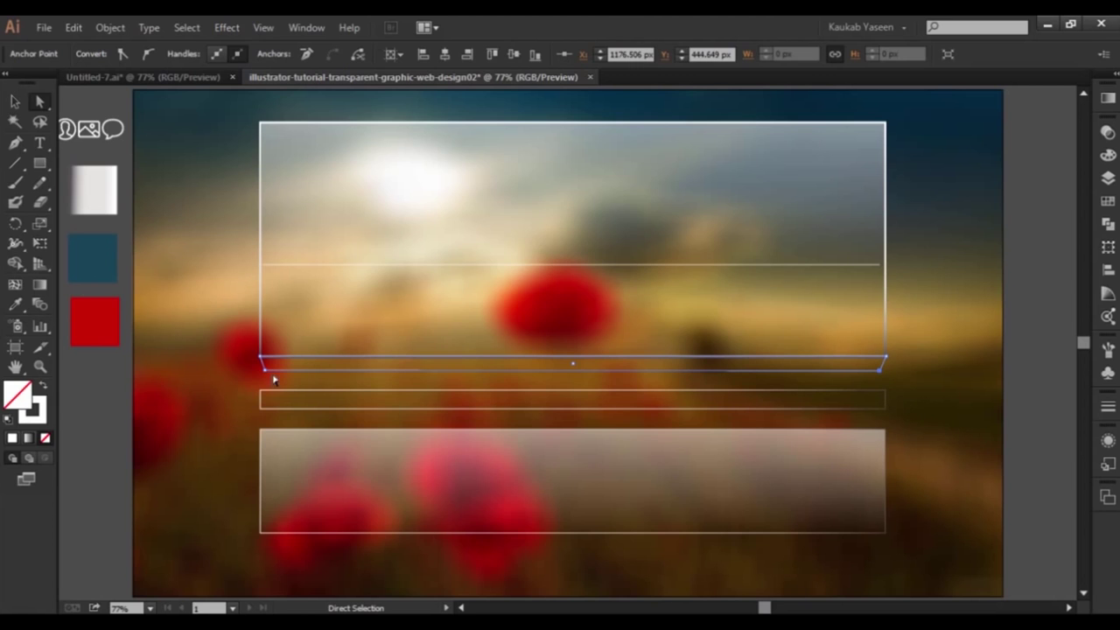
{"action": "left_click_drag", "start_coordinate": [264, 372], "coordinate": [266, 373]}
{"action": "left_click_drag", "start_coordinate": [268, 373], "coordinate": [267, 370]}
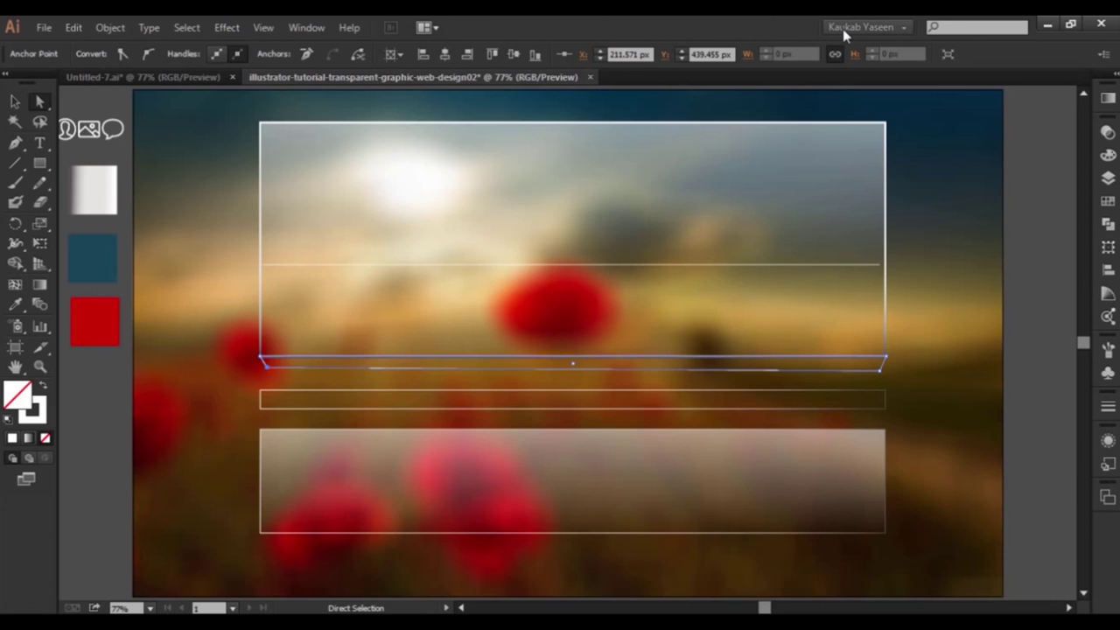
- Place a horizontal guide at the strip's bottom and snap the bottom-left corner onto it
{"action": "key", "text": "ctrl+r"}
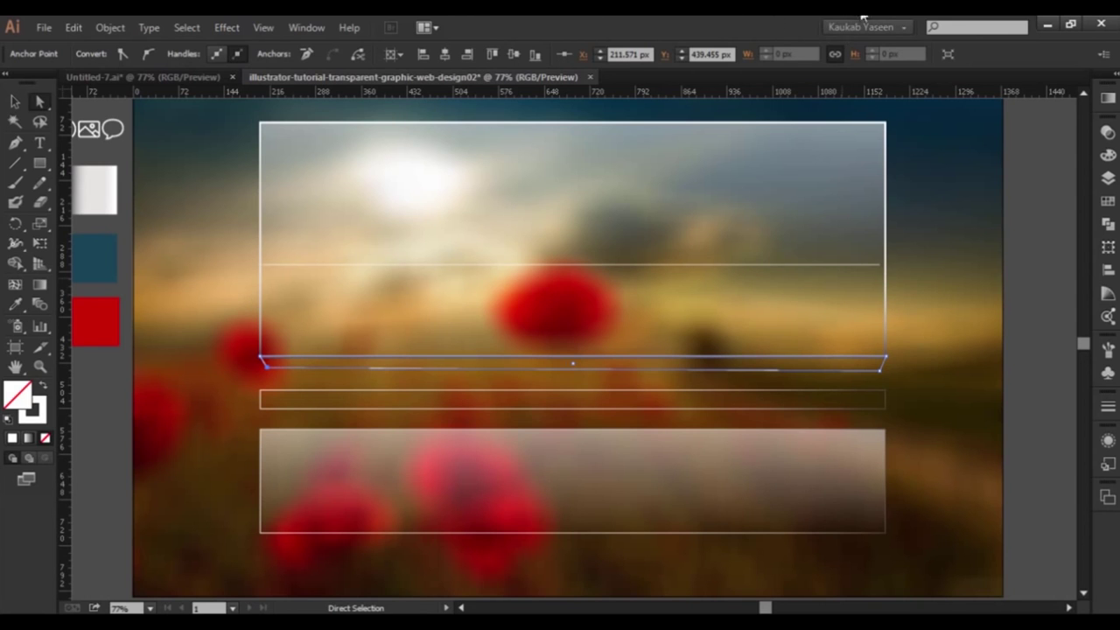
{"action": "mouse_move", "coordinate": [505, 102]}
{"action": "left_mouse_down"}
{"action": "mouse_move", "coordinate": [567, 278]}
{"action": "mouse_move", "coordinate": [577, 376]}
{"action": "left_mouse_up"}
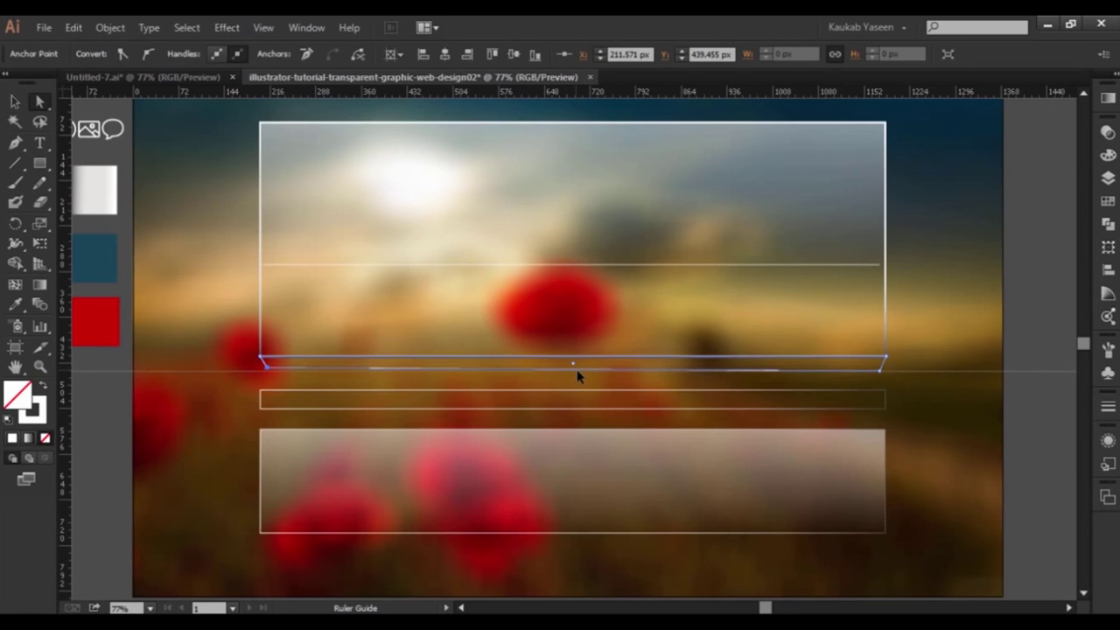
{"action": "left_click_drag", "start_coordinate": [577, 377], "coordinate": [577, 376]}
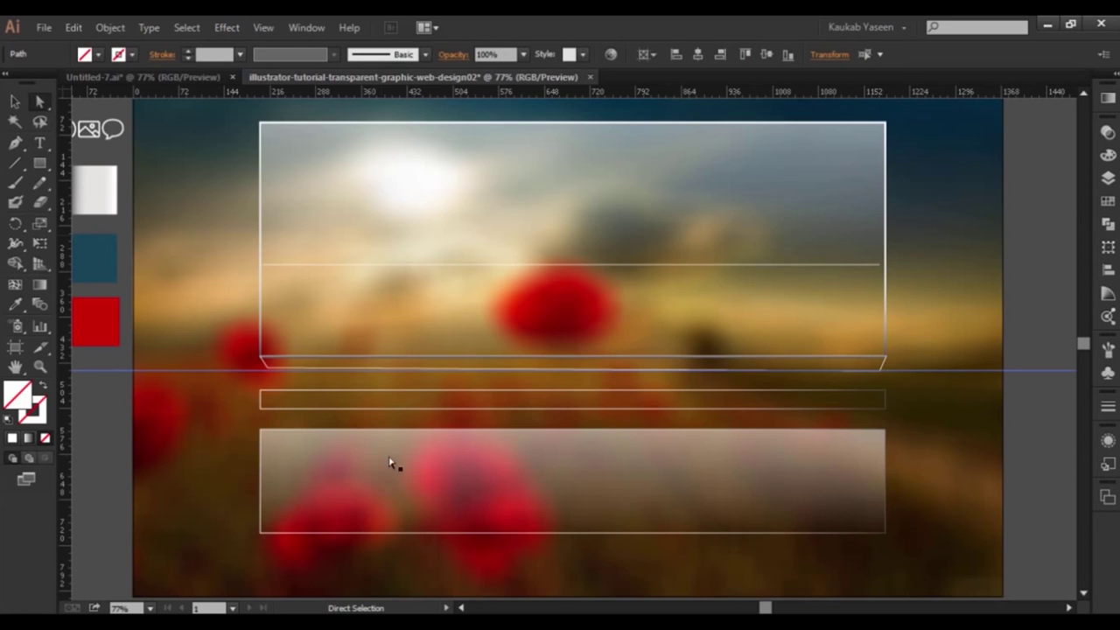
{"action": "left_click", "coordinate": [40, 366]}
{"action": "left_click_drag", "start_coordinate": [233, 326], "coordinate": [332, 464]}
{"action": "key", "text": "a"}
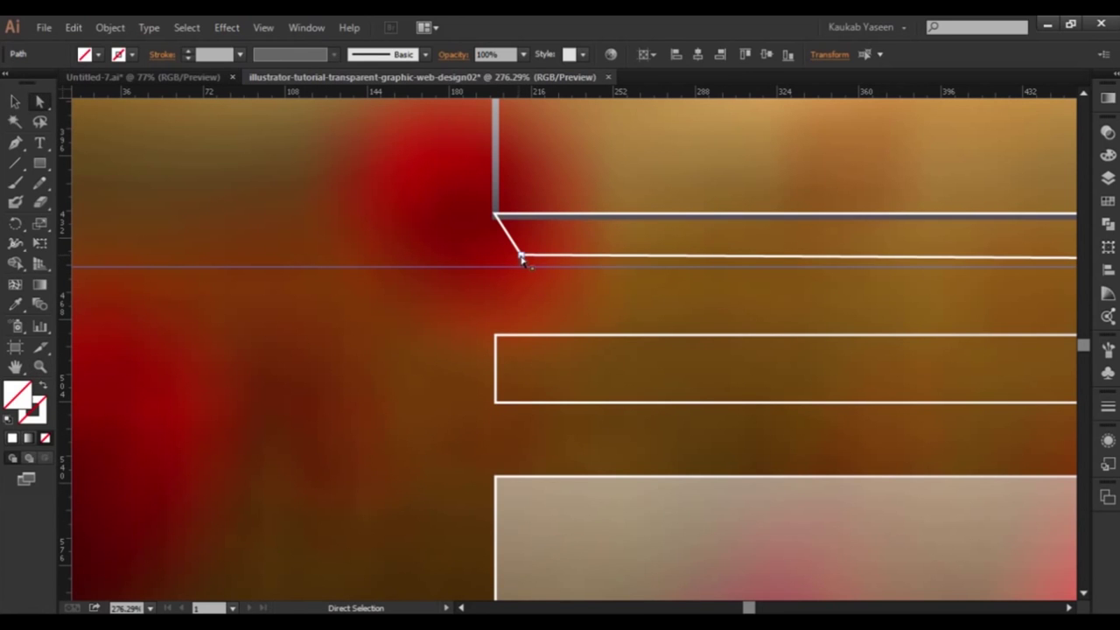
{"action": "left_click", "coordinate": [522, 257]}
{"action": "left_click_drag", "start_coordinate": [522, 257], "coordinate": [528, 269]}
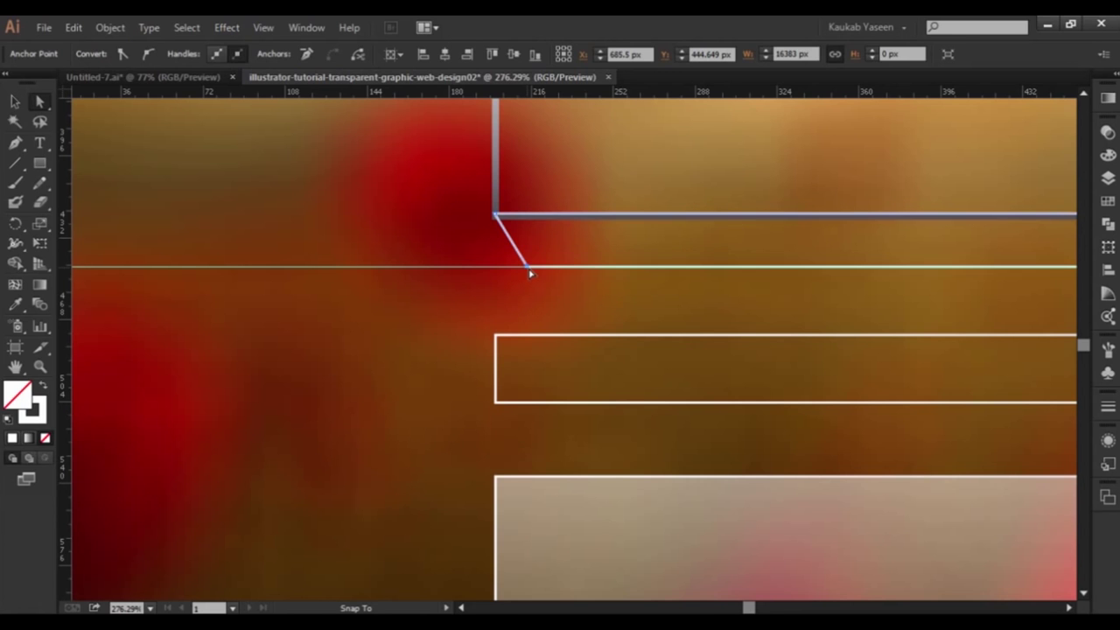
- Pan to the strip's slanted right end, check the shape, and fit the artboard
{"action": "left_click_drag", "start_coordinate": [872, 243], "coordinate": [240, 241]}
{"action": "left_click_drag", "start_coordinate": [843, 245], "coordinate": [198, 242]}
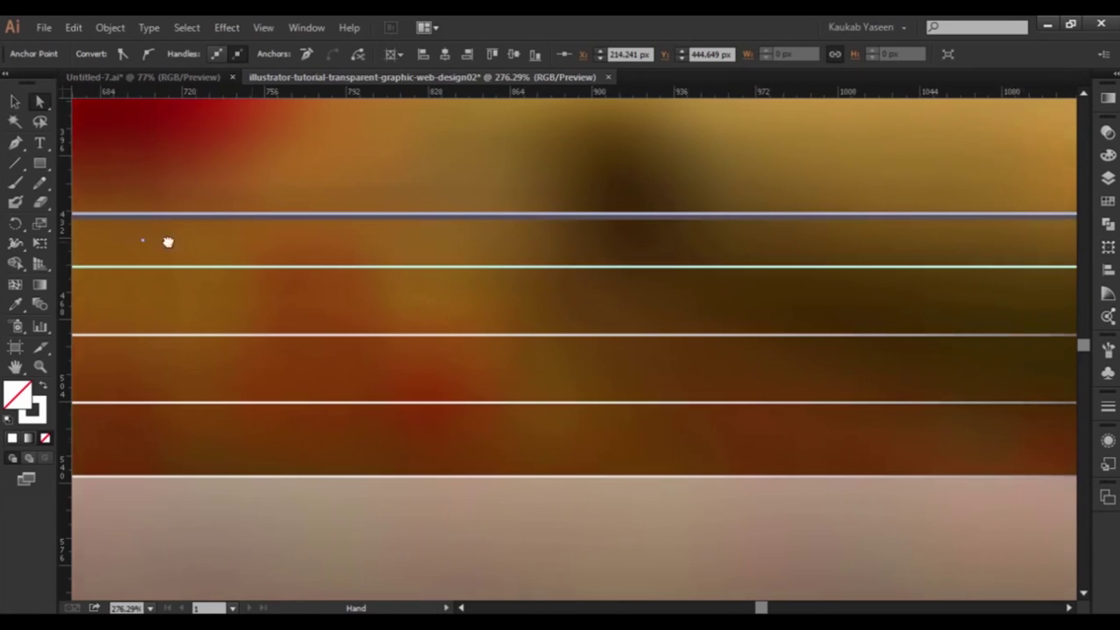
{"action": "left_click_drag", "start_coordinate": [980, 245], "coordinate": [254, 233]}
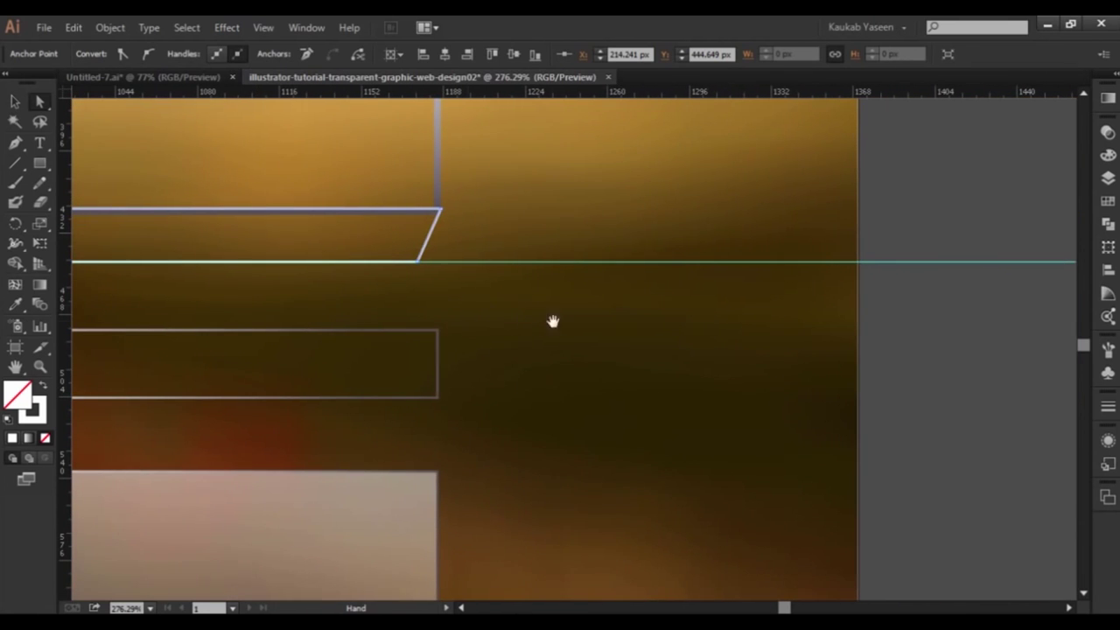
{"action": "key", "text": "v"}
{"action": "key", "text": "a"}
{"action": "left_click", "coordinate": [15, 102]}
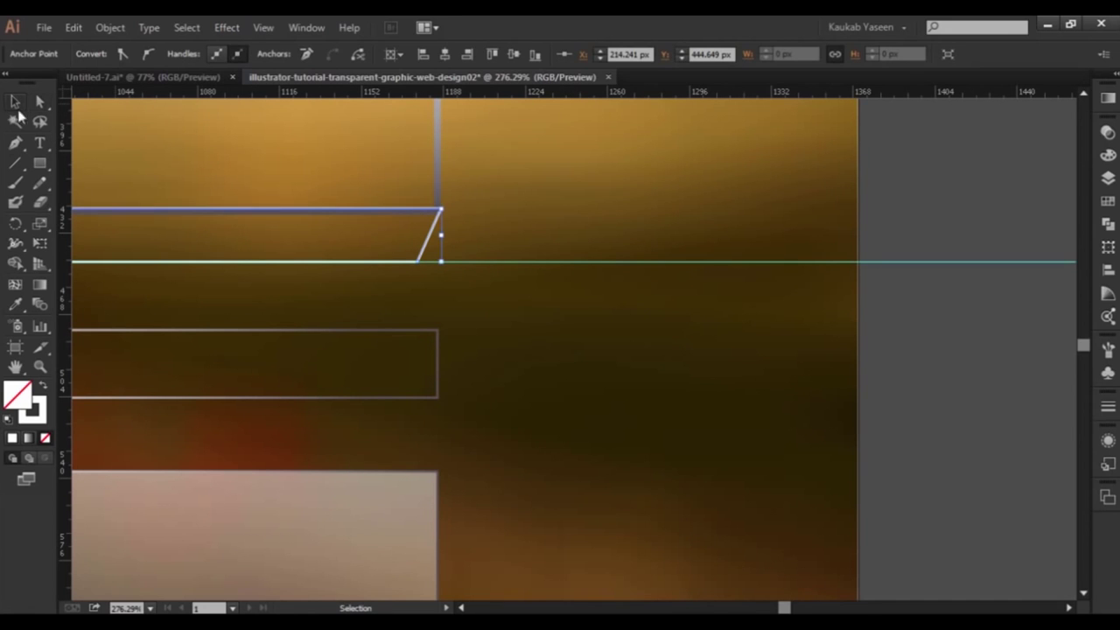
{"action": "left_click", "coordinate": [279, 210]}
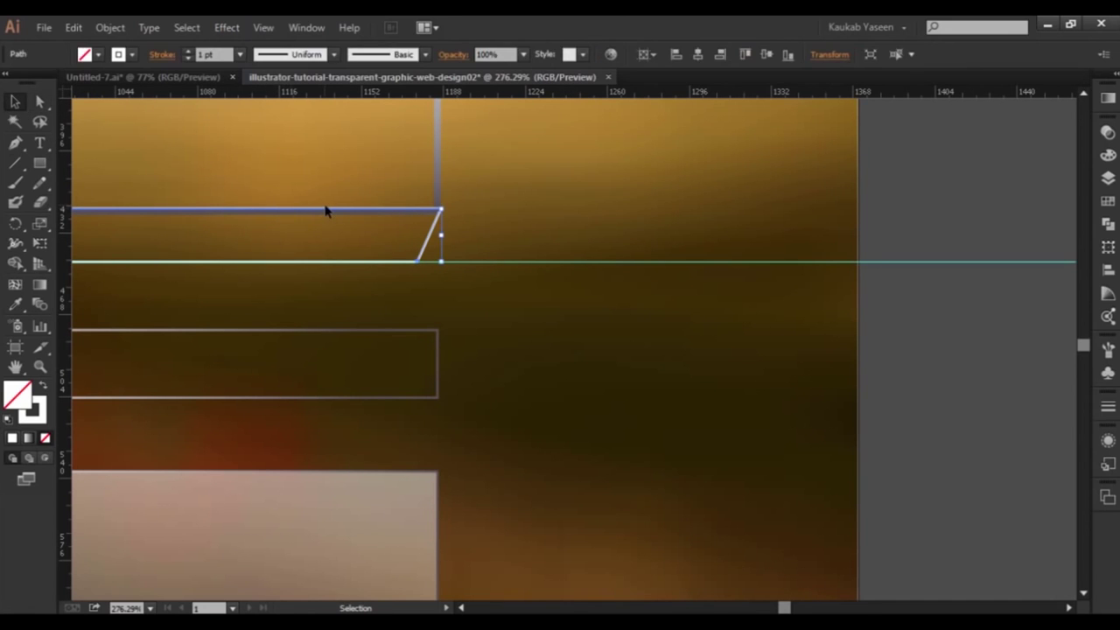
{"action": "left_click", "coordinate": [330, 208]}
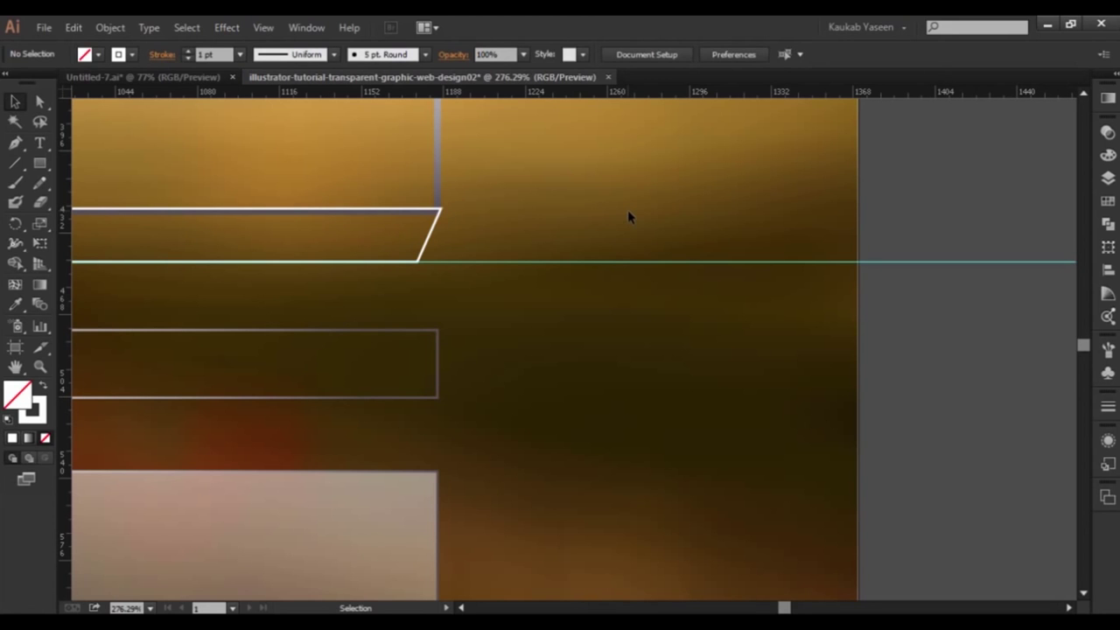
{"action": "key", "text": "ctrl+0"}
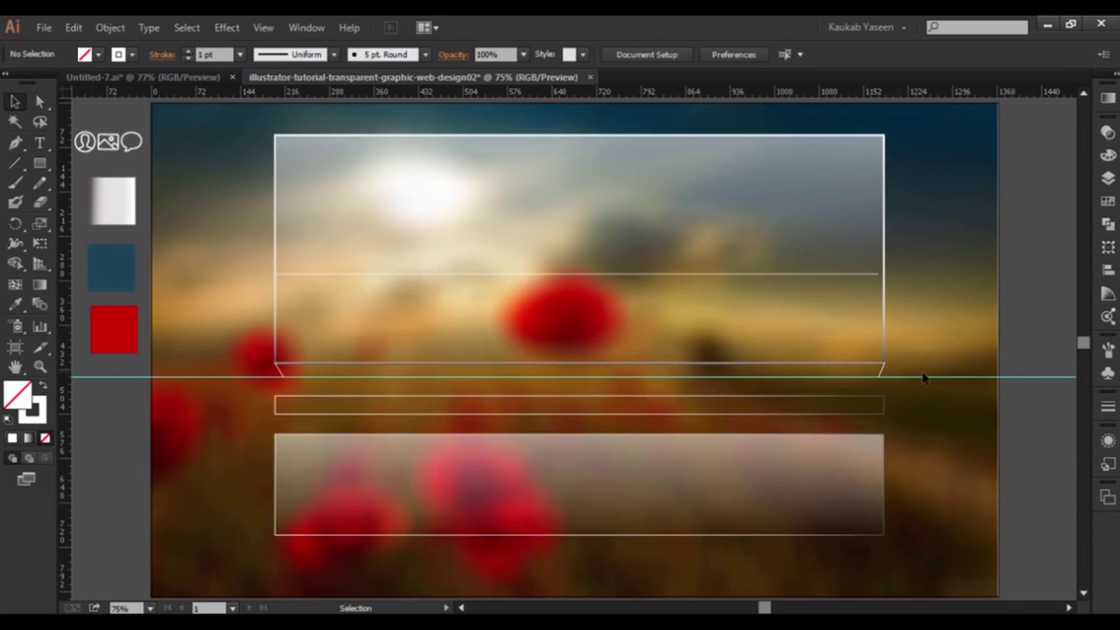
- Delete the horizontal guide and sample the lower glass box's white 50% opacity look
{"action": "left_click", "coordinate": [959, 381]}
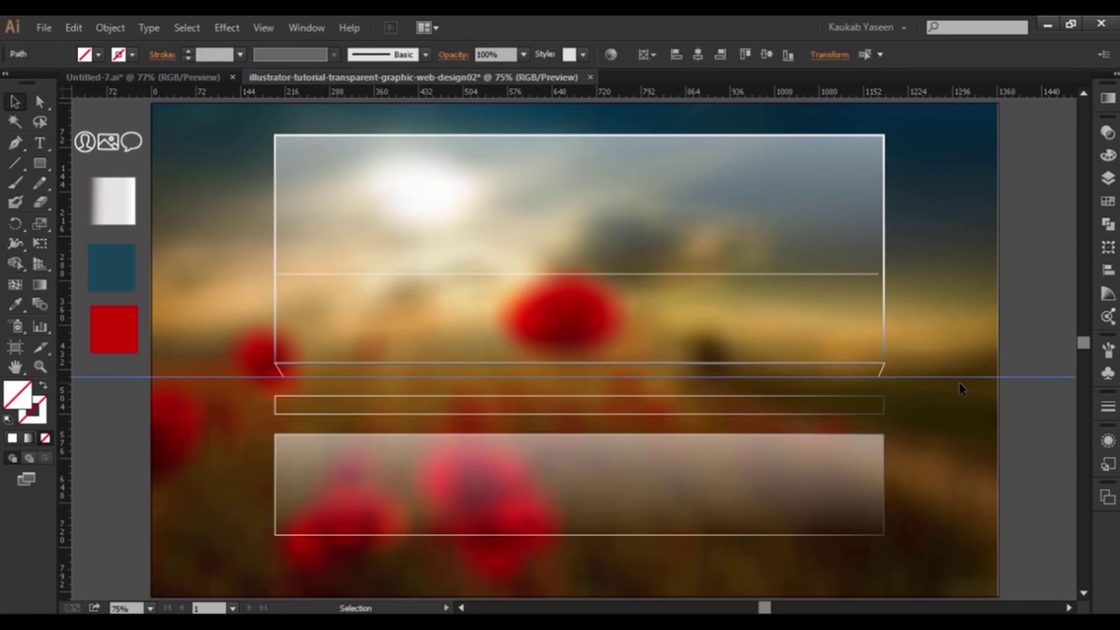
{"action": "key", "text": "Delete"}
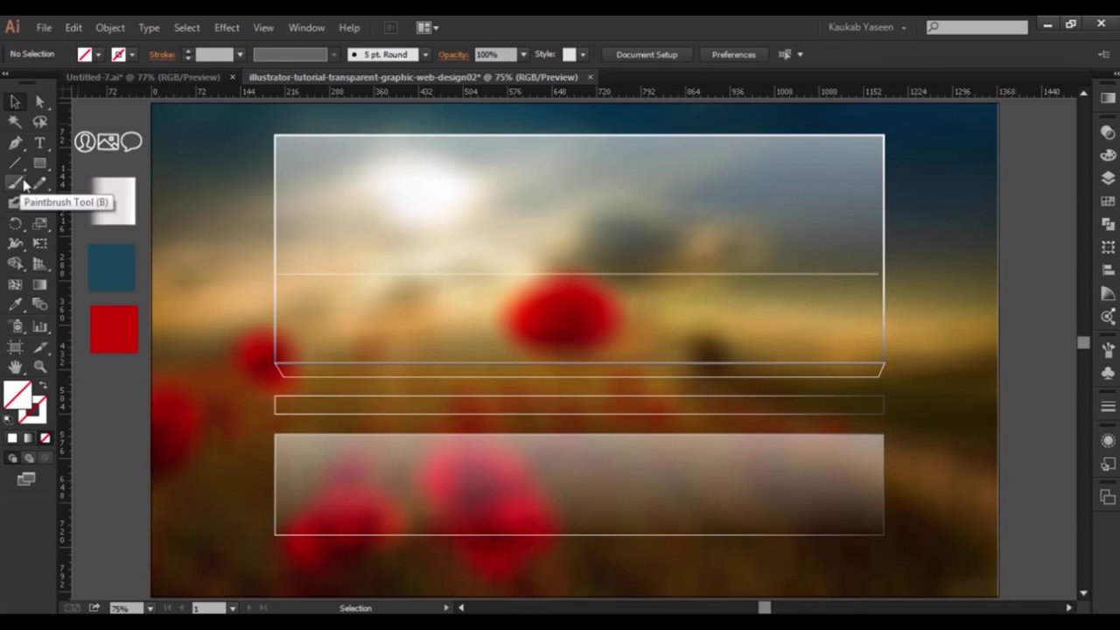
{"action": "left_click", "coordinate": [100, 55]}
{"action": "left_click", "coordinate": [31, 83]}
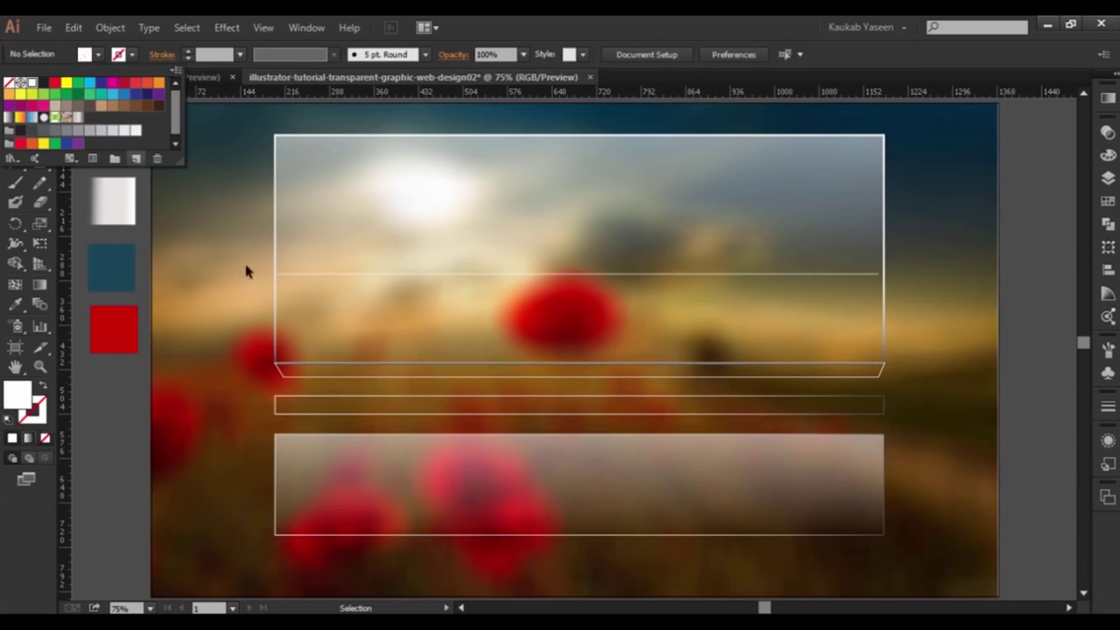
{"action": "left_click", "coordinate": [15, 303]}
{"action": "left_click", "coordinate": [446, 455]}
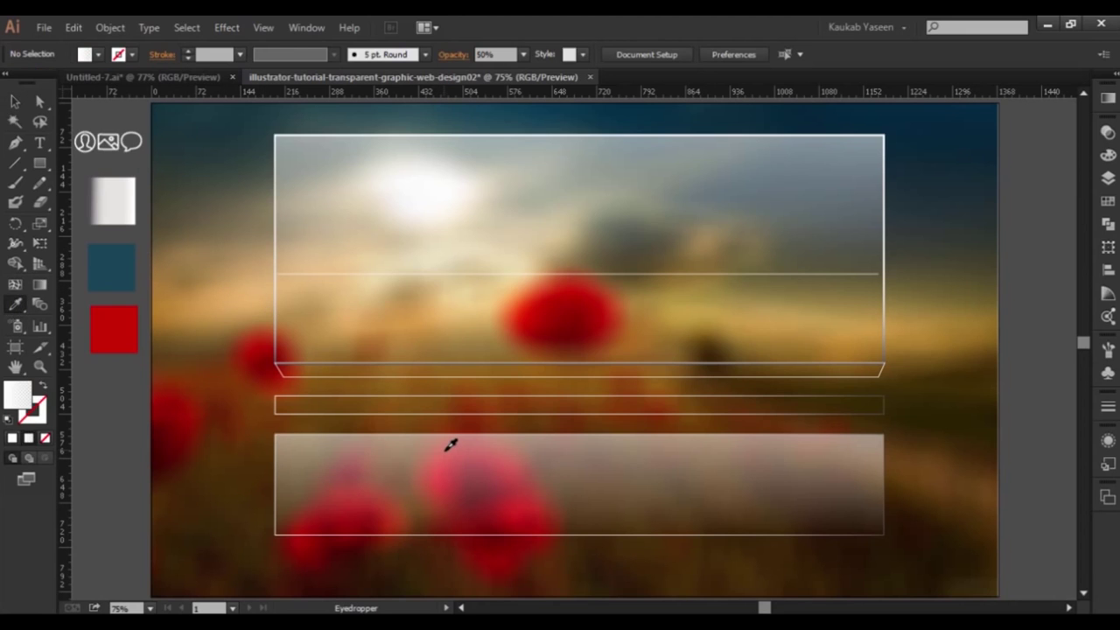
{"action": "left_click", "coordinate": [15, 101]}
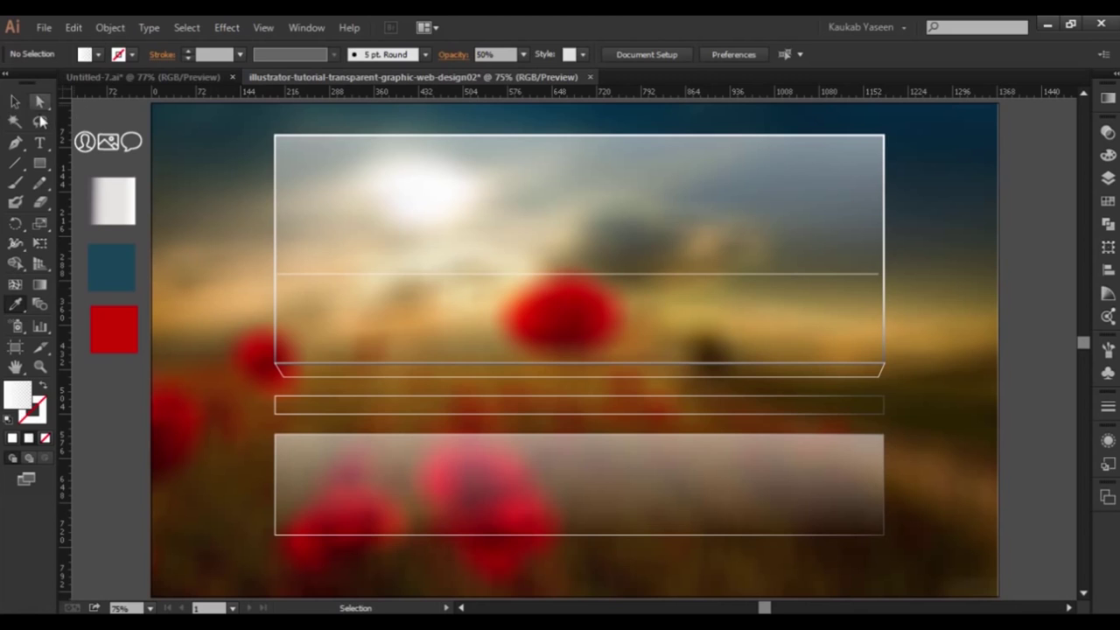
- Fill the slanted strip white and copy the lower glass box's 50% opacity appearance onto it
{"action": "left_click", "coordinate": [326, 381]}
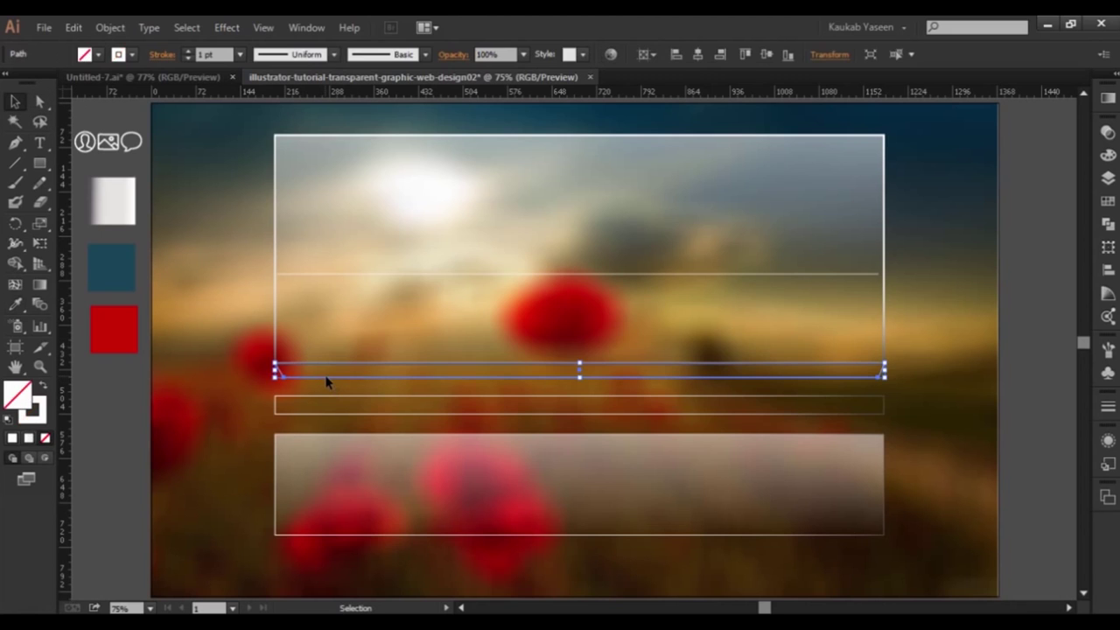
{"action": "left_click", "coordinate": [99, 54]}
{"action": "left_click", "coordinate": [32, 84]}
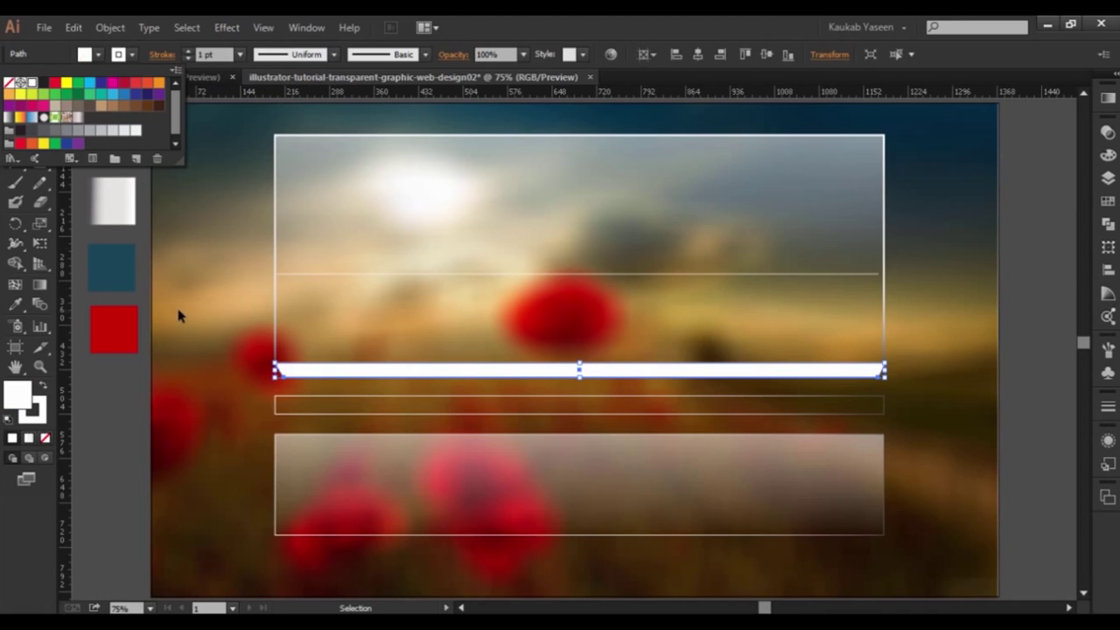
{"action": "key", "text": "Escape"}
{"action": "left_click", "coordinate": [15, 303]}
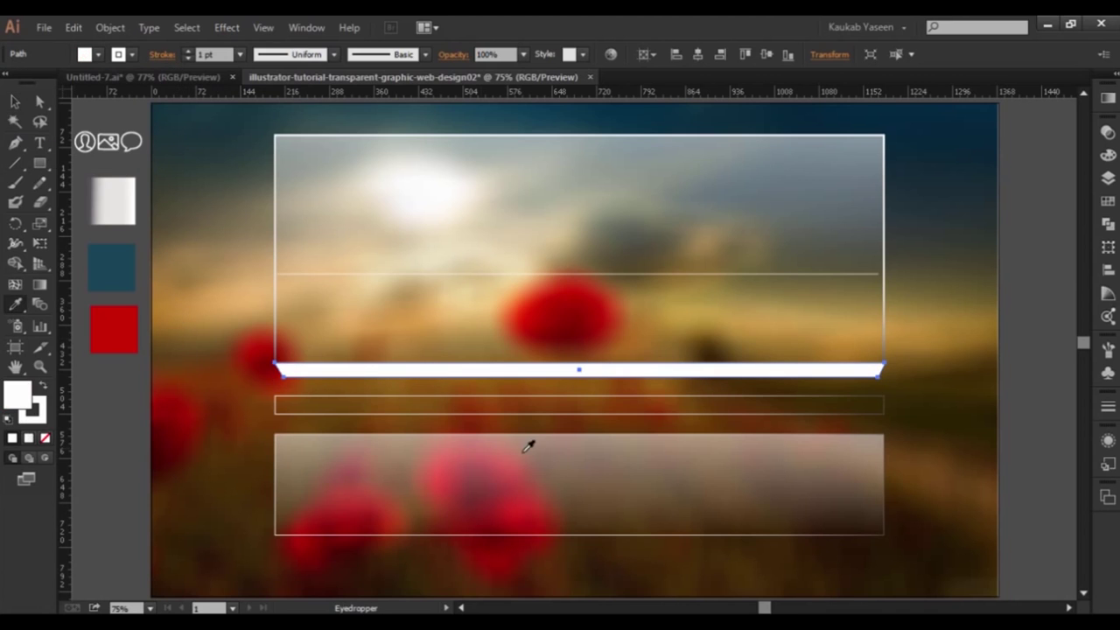
{"action": "left_click", "coordinate": [529, 447]}
{"action": "key", "text": "v"}
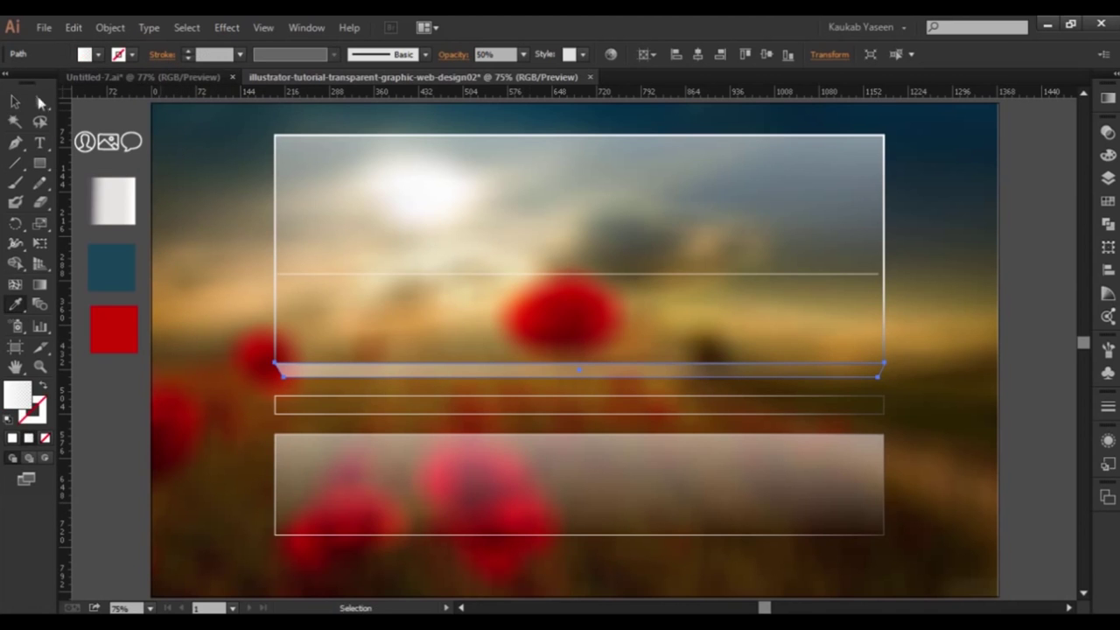
{"action": "left_click", "coordinate": [15, 102]}
{"action": "left_click", "coordinate": [40, 286]}
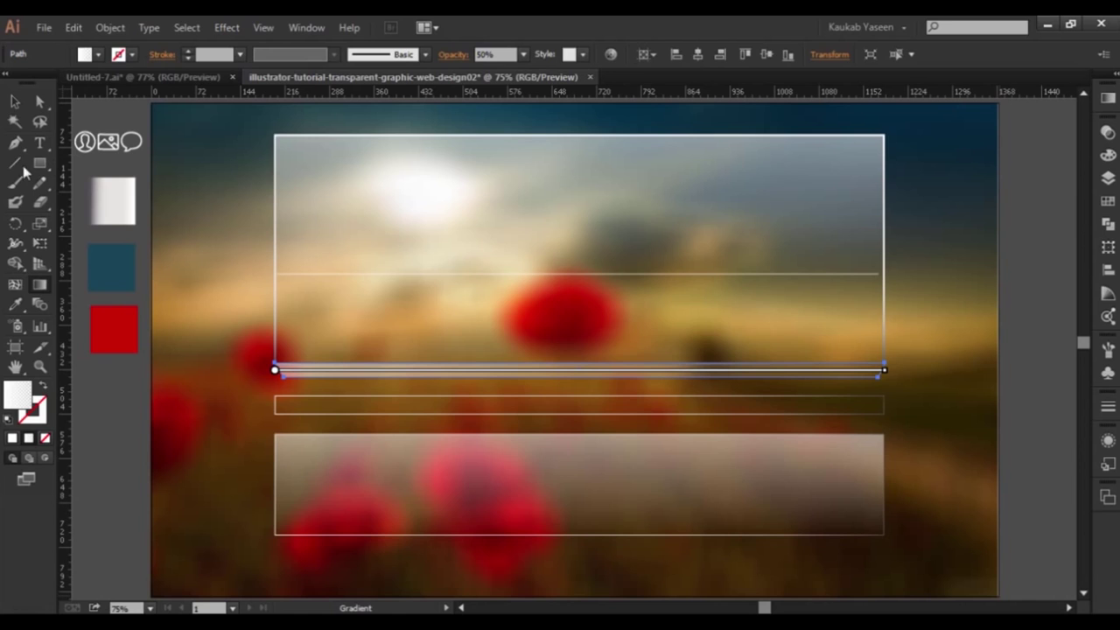
- Apply a white gradient to the slanted strip, running vertically across its height
{"action": "left_click", "coordinate": [566, 364]}
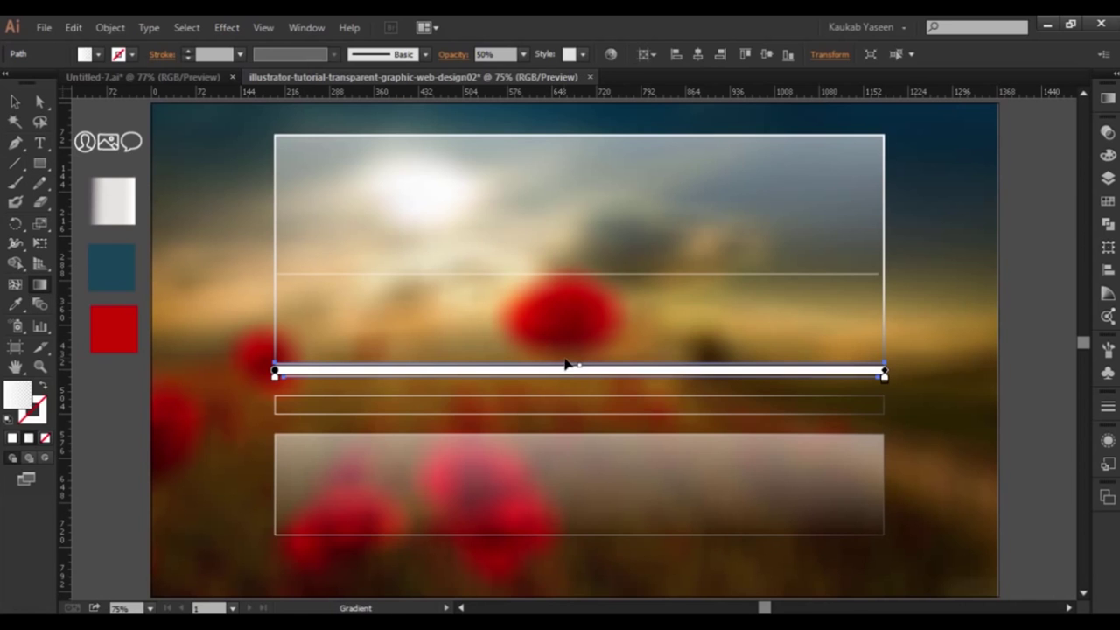
{"action": "left_click", "coordinate": [41, 366]}
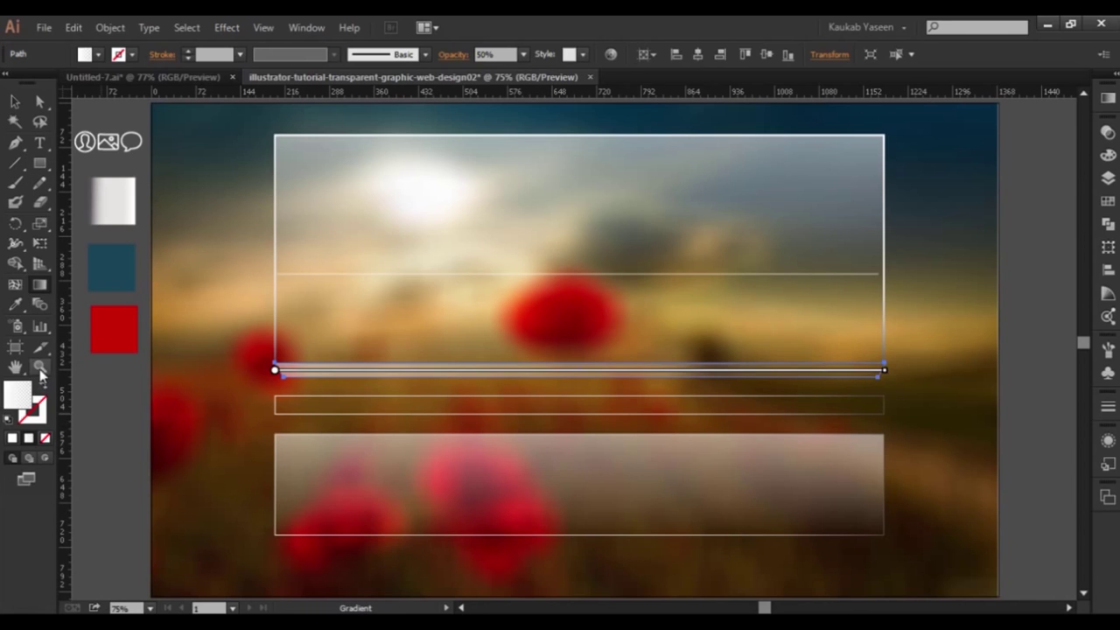
{"action": "left_click_drag", "start_coordinate": [548, 342], "coordinate": [587, 443]}
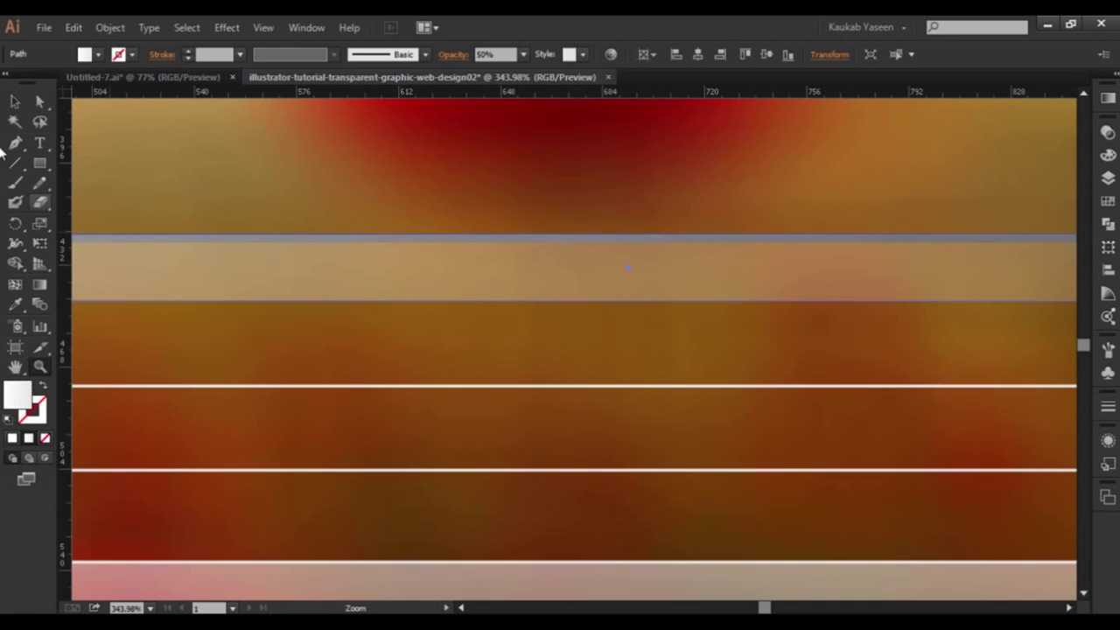
{"action": "left_click", "coordinate": [39, 285]}
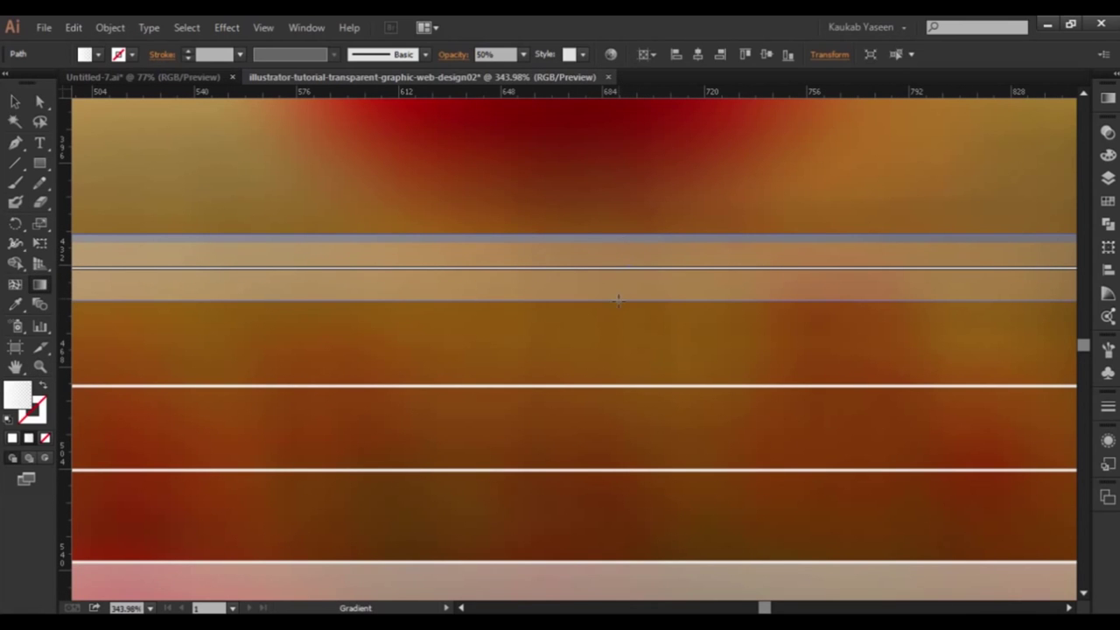
{"action": "left_click_drag", "start_coordinate": [617, 300], "coordinate": [615, 252]}
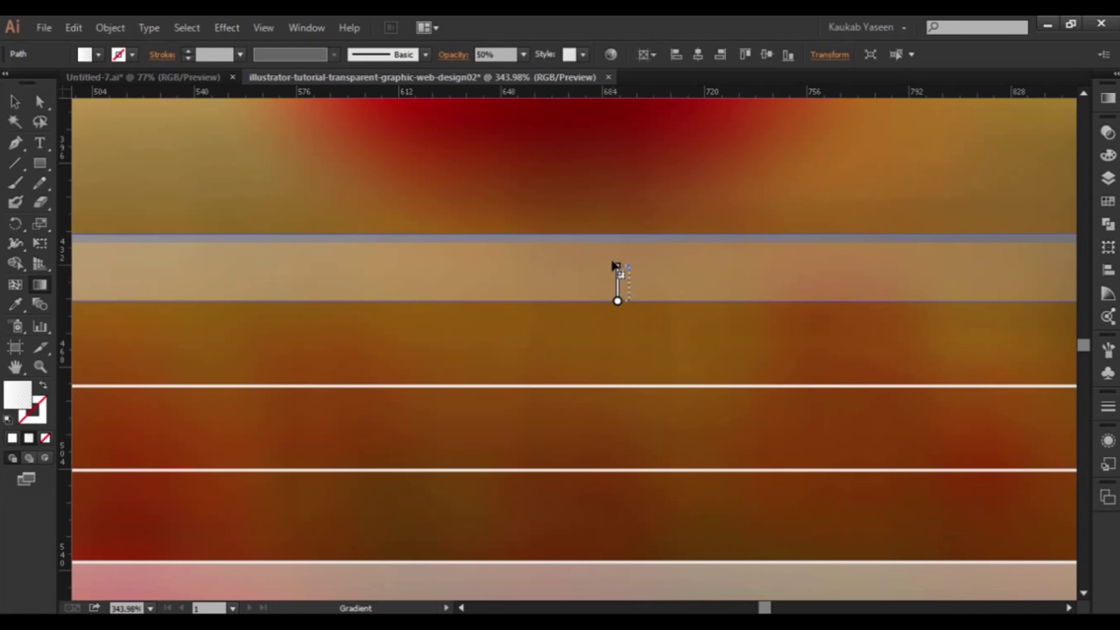
{"action": "left_click_drag", "start_coordinate": [616, 253], "coordinate": [611, 244]}
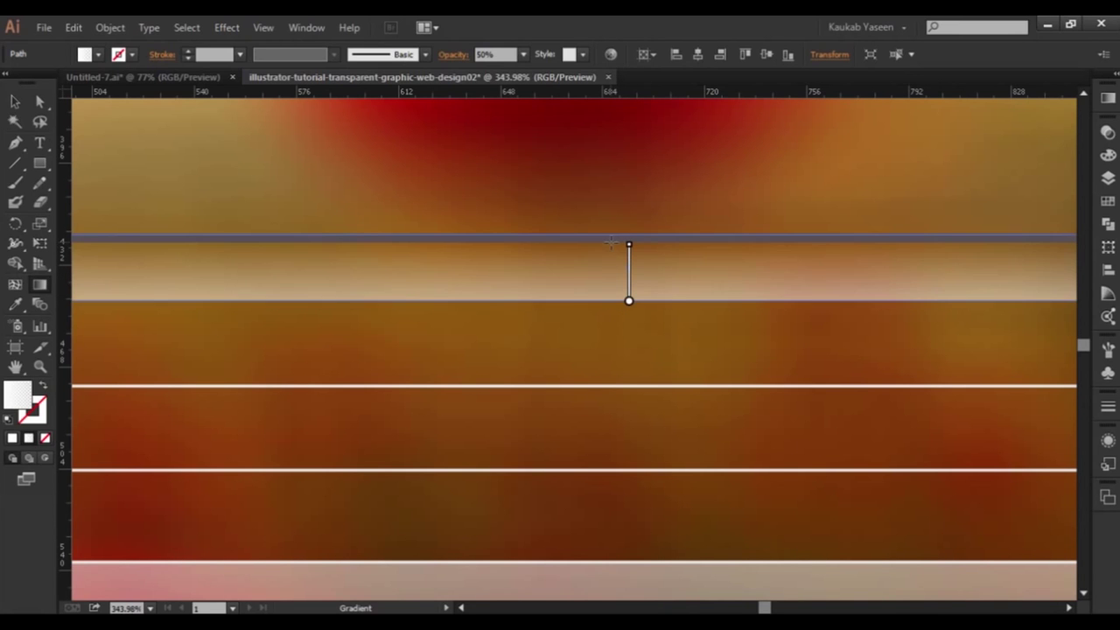
{"action": "key", "text": "ctrl+0"}
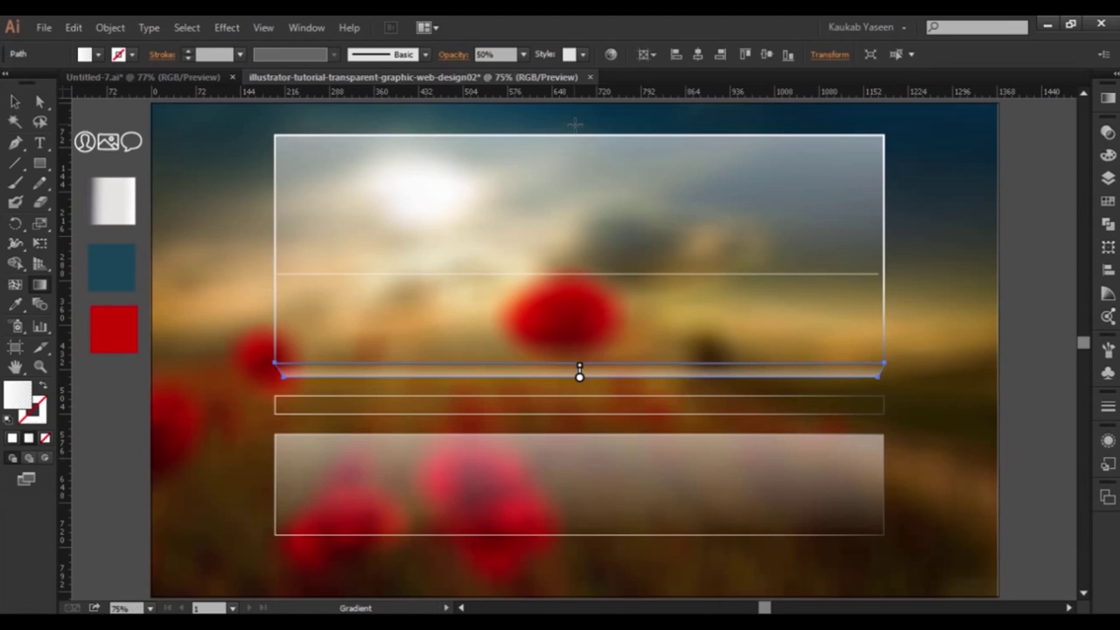
{"action": "left_click", "coordinate": [15, 101]}
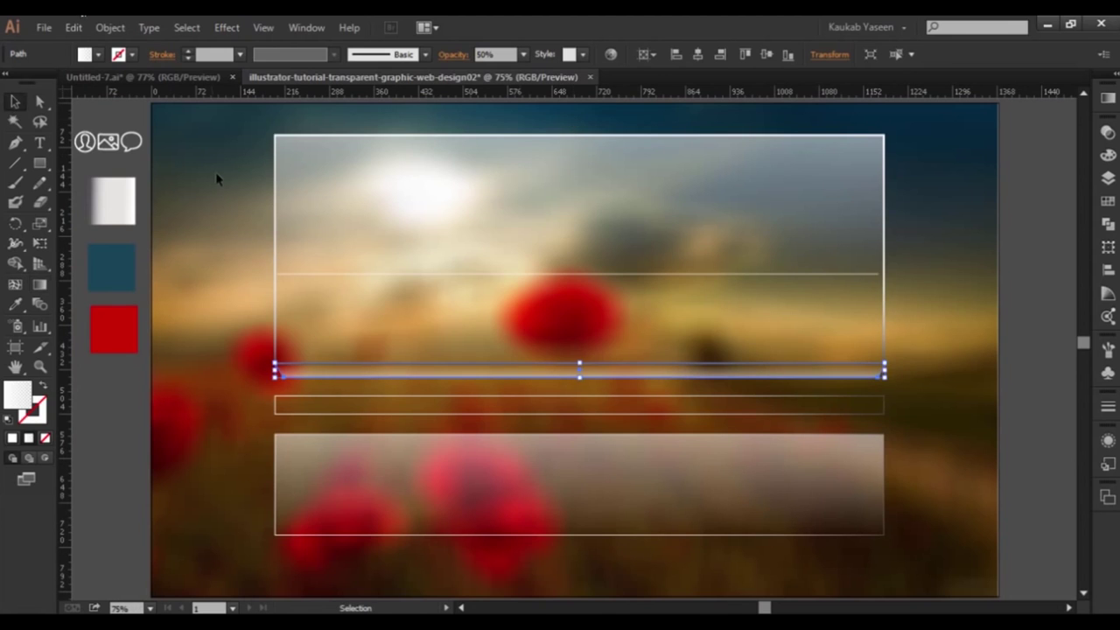
- Give the slanted strip a grey outline from the swatches
{"action": "left_click", "coordinate": [221, 177]}
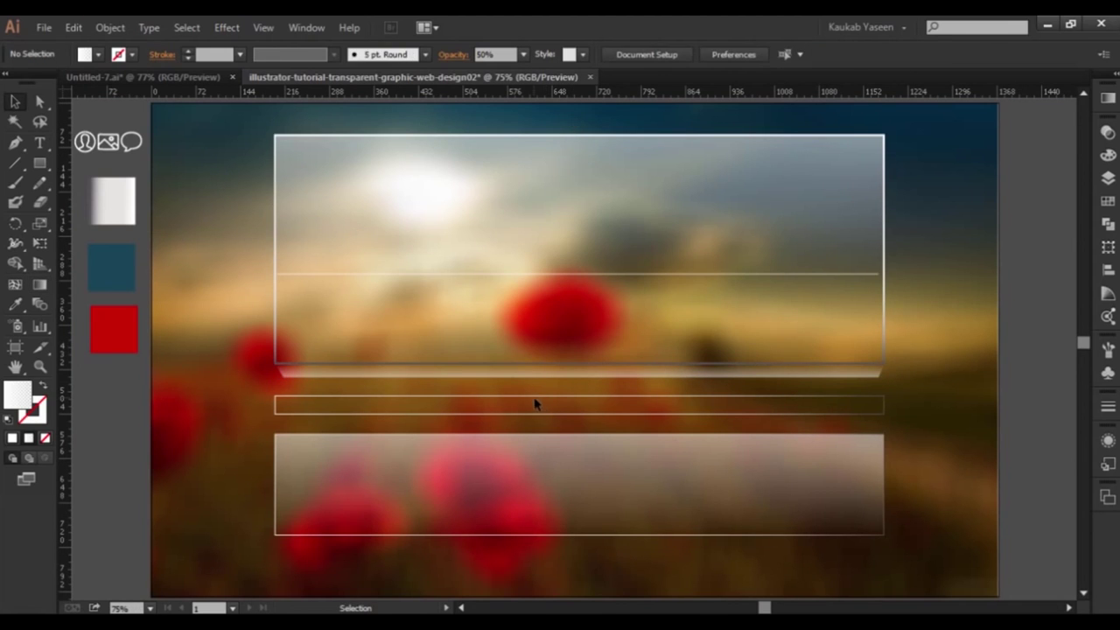
{"action": "left_click", "coordinate": [573, 377]}
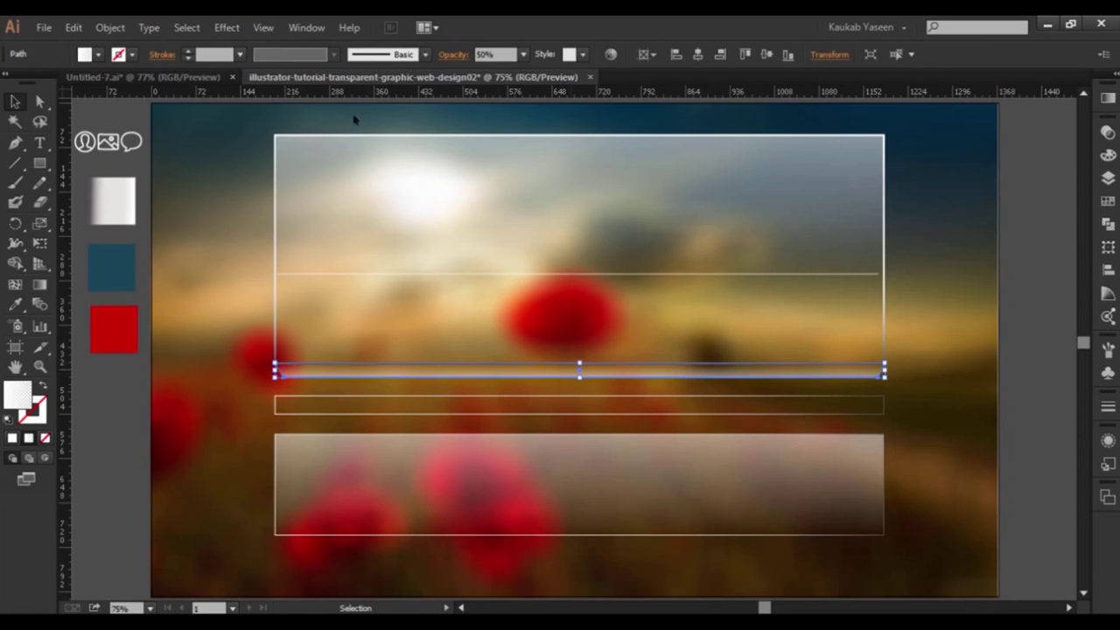
{"action": "left_click", "coordinate": [131, 54]}
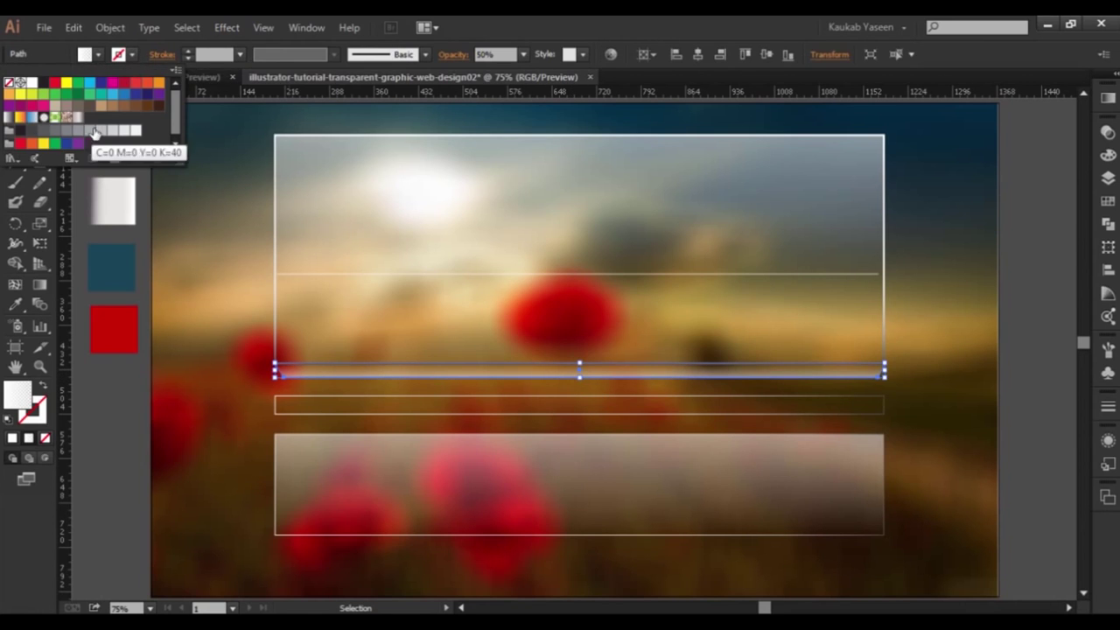
{"action": "left_click", "coordinate": [123, 132]}
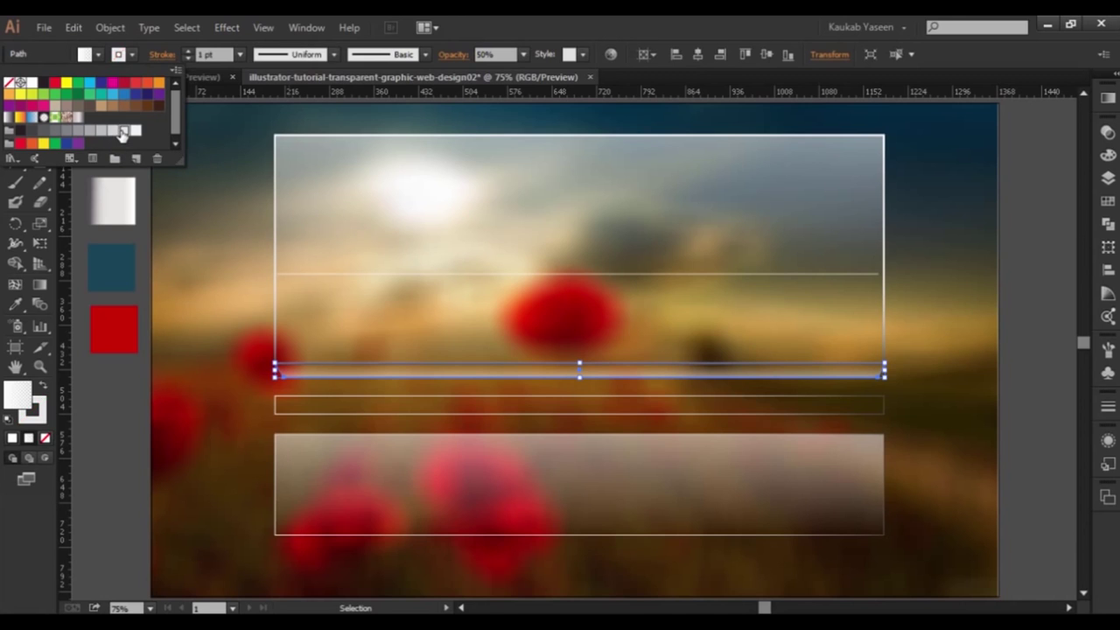
{"action": "left_click", "coordinate": [168, 224]}
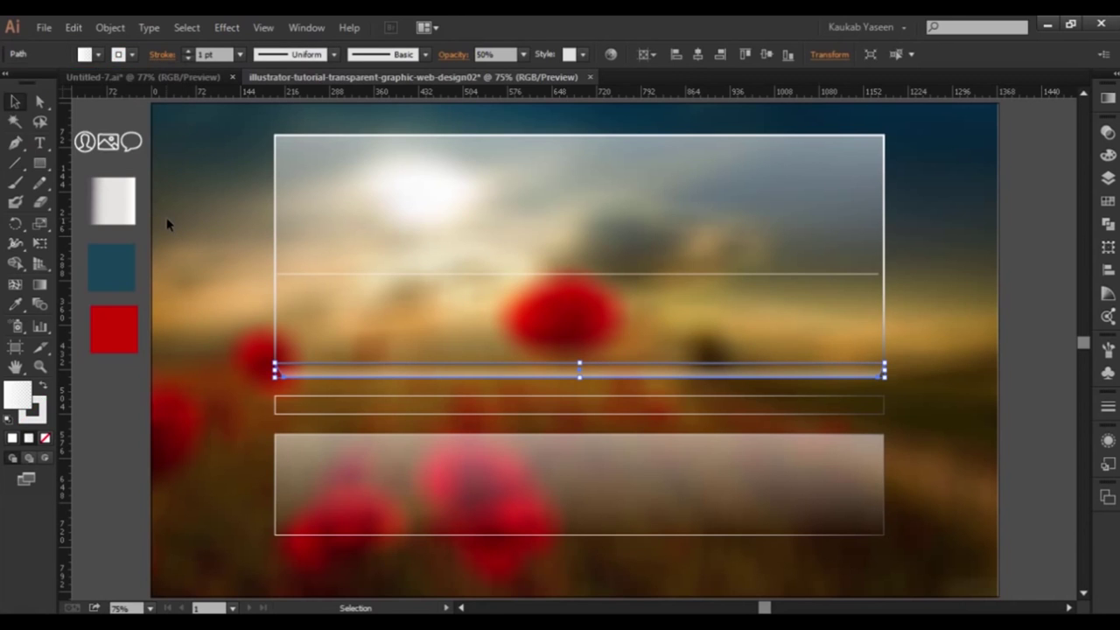
{"action": "left_click", "coordinate": [101, 110]}
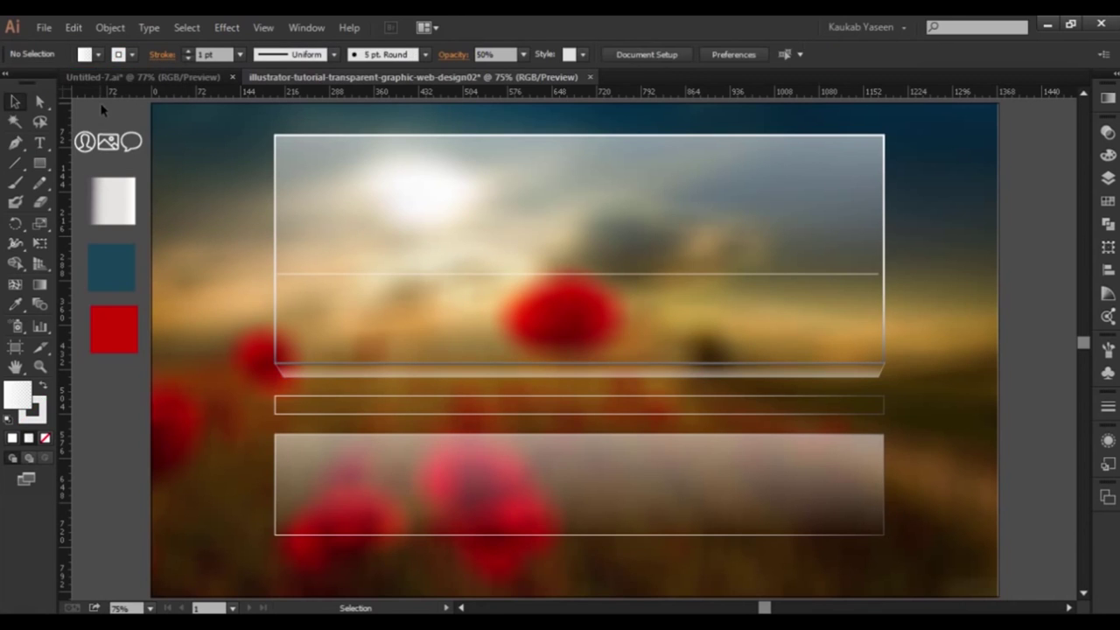
- Thicken the slanted strip's outline to 2 pt
{"action": "left_click", "coordinate": [434, 376]}
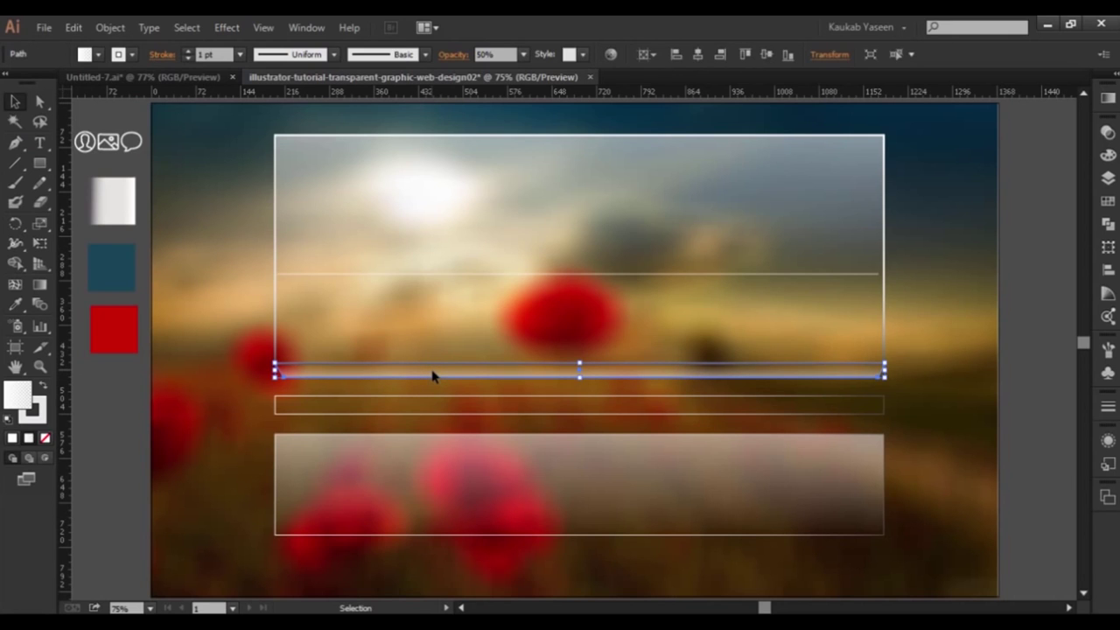
{"action": "left_click", "coordinate": [187, 51]}
{"action": "left_click", "coordinate": [203, 140]}
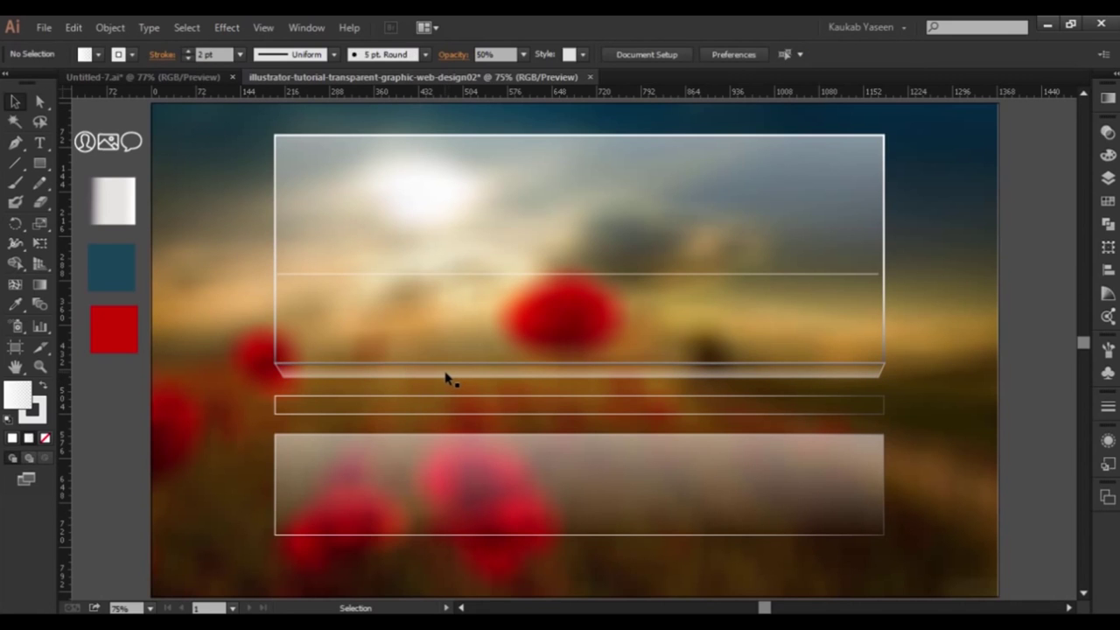
{"action": "left_click", "coordinate": [449, 377]}
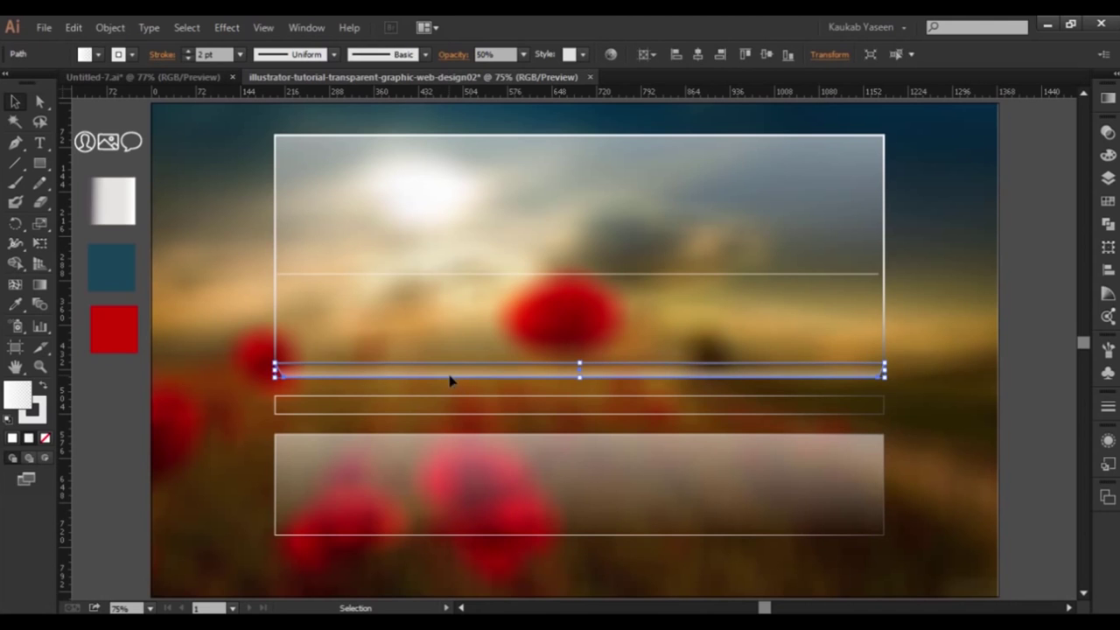
- Copy the ledge strip, paste it in front, and move it down to the lower box's bottom edge
{"action": "left_click", "coordinate": [73, 28]}
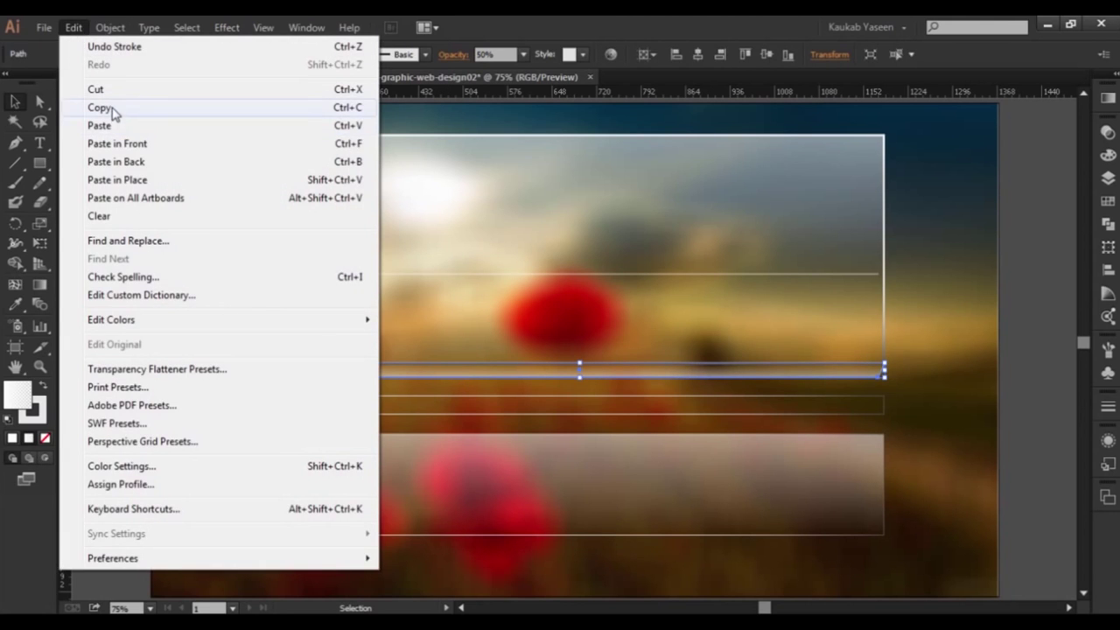
{"action": "left_click", "coordinate": [110, 109]}
{"action": "left_click", "coordinate": [73, 27]}
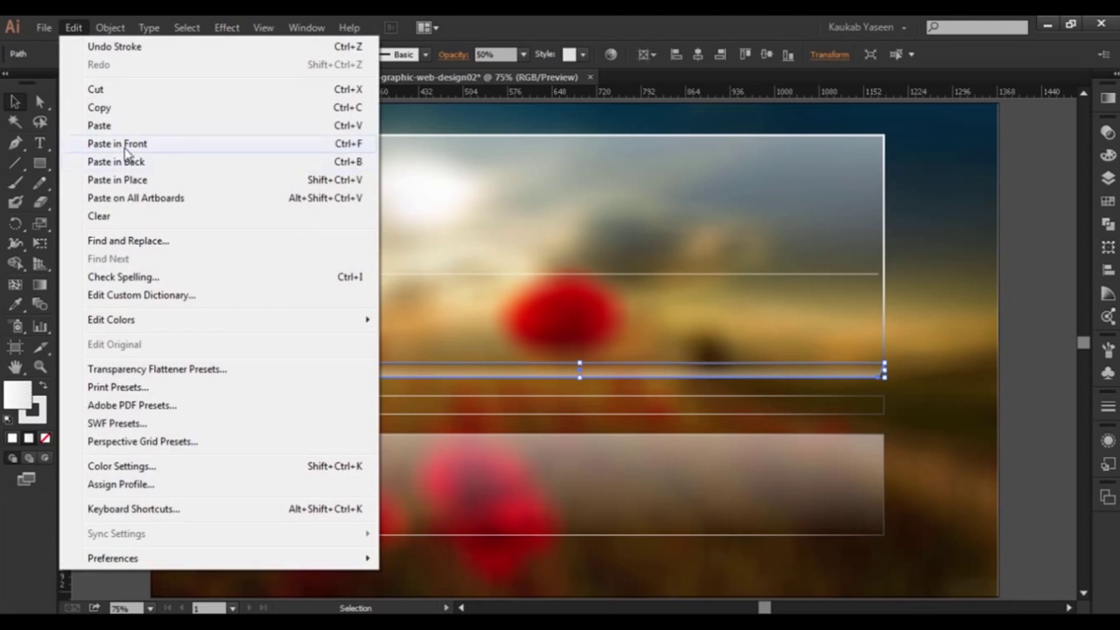
{"action": "left_click", "coordinate": [125, 143]}
{"action": "key", "text": "Down"}
{"action": "key", "text": "Down"}
{"action": "key", "text": "Down"}
{"action": "key", "text": "Down"}
{"action": "key", "text": "Down"}
{"action": "key", "text": "Down"}
{"action": "key", "text": "Down"}
{"action": "key", "text": "Down"}
{"action": "key", "text": "Down"}
{"action": "key", "text": "Down"}
{"action": "key", "text": "Down"}
{"action": "key", "text": "Down"}
{"action": "key", "text": "Down"}
{"action": "key", "text": "Down"}
{"action": "key", "text": "Down"}
{"action": "key", "text": "Down"}
{"action": "key", "text": "Down"}
{"action": "key", "text": "Down"}
{"action": "key", "text": "Down"}
{"action": "key", "text": "Down"}
{"action": "key", "text": "Down"}
{"action": "key", "text": "Down"}
{"action": "key", "text": "Down"}
{"action": "key", "text": "Down"}
{"action": "key", "text": "Down"}
{"action": "key", "text": "Down"}
{"action": "key", "text": "Down"}
{"action": "key", "text": "Down"}
{"action": "key", "text": "Down"}
{"action": "key", "text": "Down"}
{"action": "key", "text": "Down"}
{"action": "key", "text": "Down"}
{"action": "key", "text": "Down"}
{"action": "key", "text": "Down"}
{"action": "key", "text": "Down"}
{"action": "key", "text": "Down"}
{"action": "key", "text": "Down"}
{"action": "key", "text": "Down"}
{"action": "key", "text": "Down"}
{"action": "key", "text": "Down"}
{"action": "key", "text": "Down"}
{"action": "key", "text": "Down"}
{"action": "key", "text": "Down"}
{"action": "key", "text": "Down"}
{"action": "key", "text": "Down"}
{"action": "key", "text": "Down"}
{"action": "key", "text": "Down"}
{"action": "key", "text": "Down"}
{"action": "key", "text": "Down"}
{"action": "key", "text": "Down"}
{"action": "key", "text": "Down"}
{"action": "key", "text": "Down"}
{"action": "key", "text": "Down"}
{"action": "key", "text": "Down"}
{"action": "key", "text": "Down"}
{"action": "key", "text": "Down"}
{"action": "key", "text": "Down"}
{"action": "key", "text": "Down"}
{"action": "key", "text": "Down"}
{"action": "key", "text": "Down"}
{"action": "key", "text": "Down"}
{"action": "key", "text": "Down"}
{"action": "key", "text": "Down"}
{"action": "key", "text": "Down"}
{"action": "key", "text": "Down"}
{"action": "key", "text": "Down"}
{"action": "key", "text": "Down"}
{"action": "key", "text": "Down"}
{"action": "key", "text": "Down"}
{"action": "key", "text": "Down"}
{"action": "key", "text": "Down"}
{"action": "key", "text": "Down"}
{"action": "key", "text": "Down"}
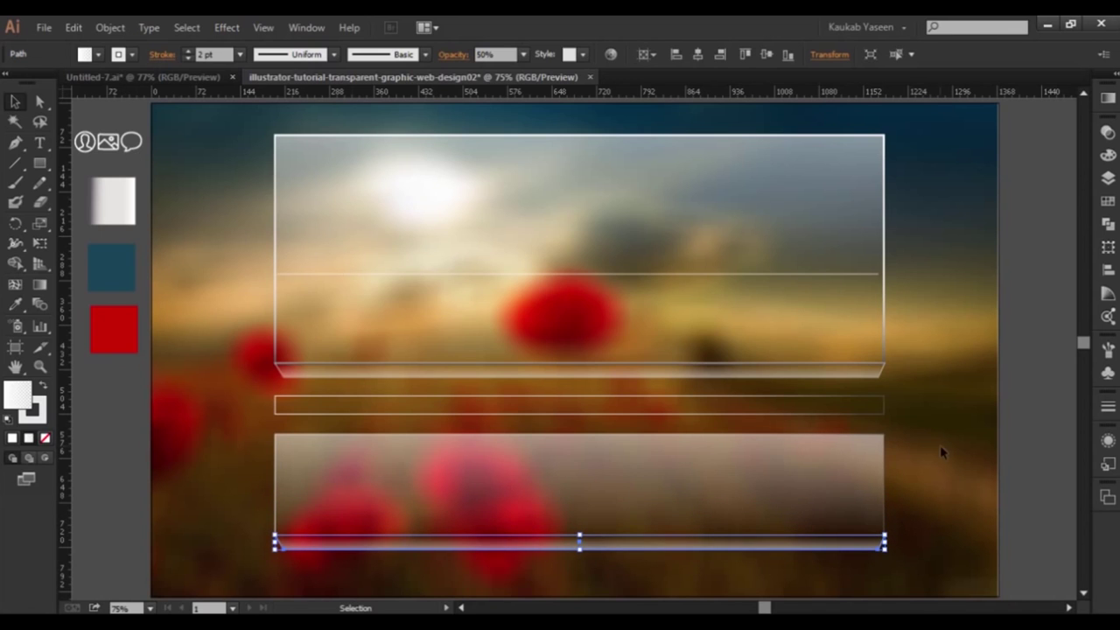
{"action": "left_click", "coordinate": [941, 447]}
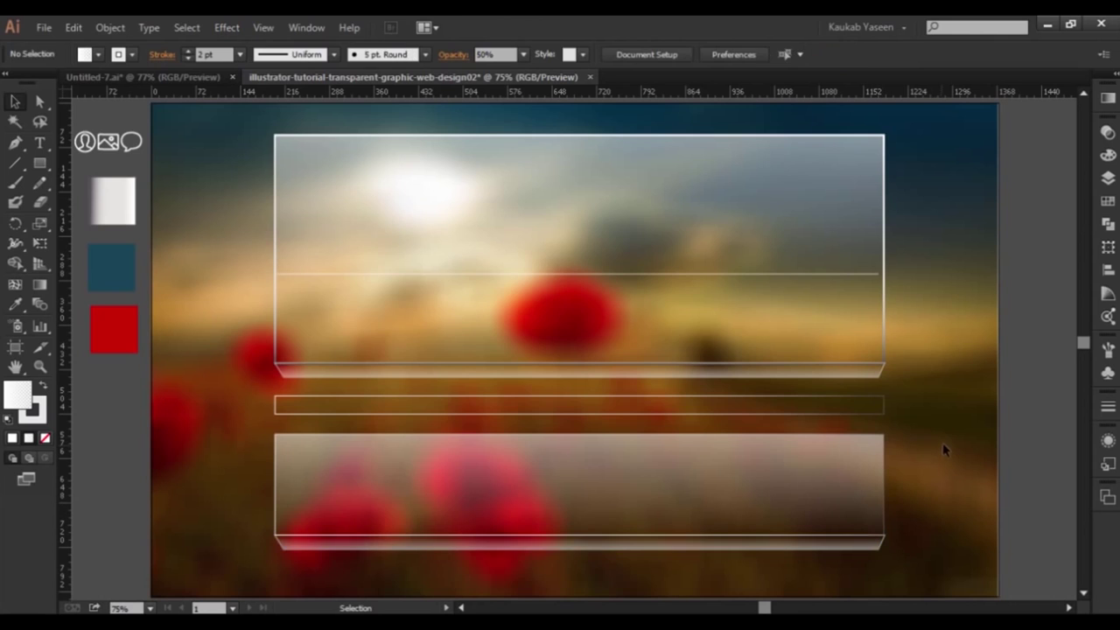
{"action": "left_click", "coordinate": [825, 543]}
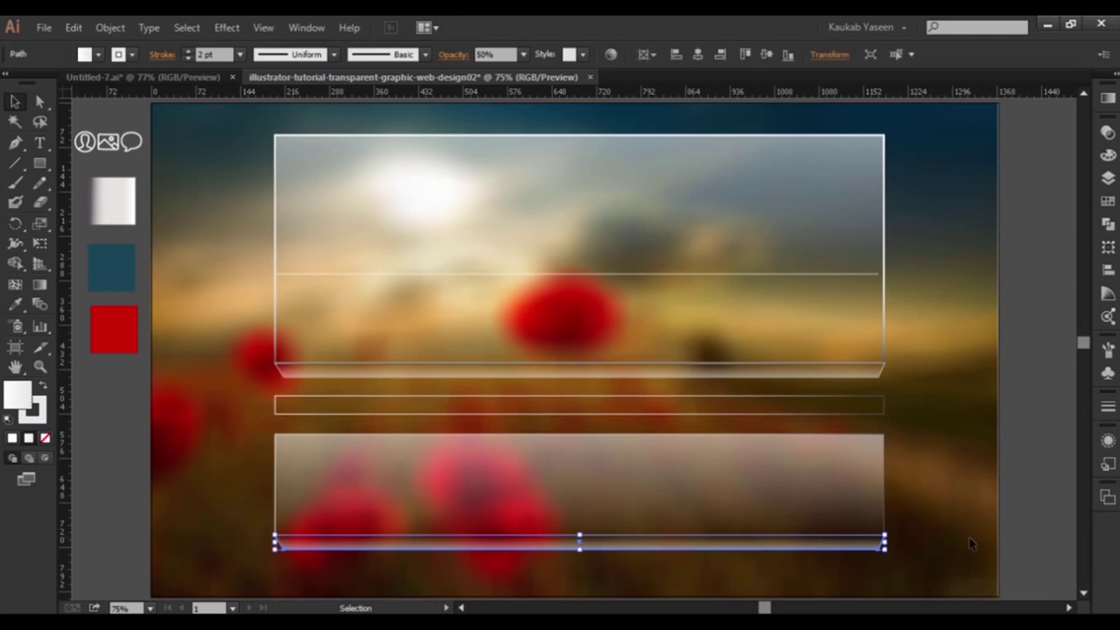
{"action": "left_click", "coordinate": [962, 529]}
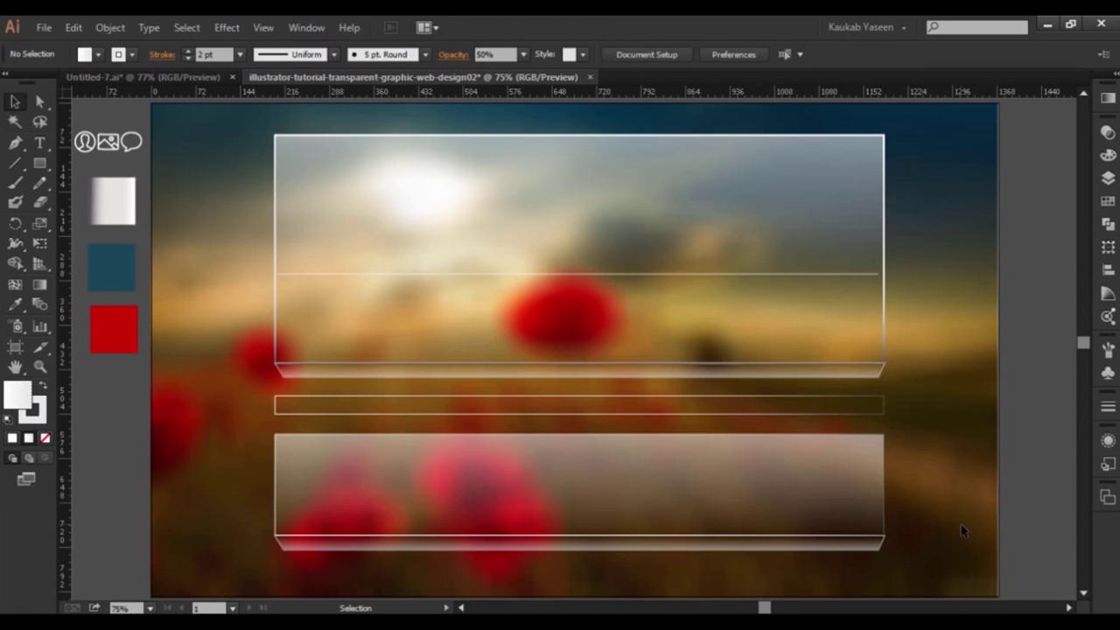
- Draw a strokeless white bar across the left part of the thin middle strip
{"action": "left_click", "coordinate": [39, 163]}
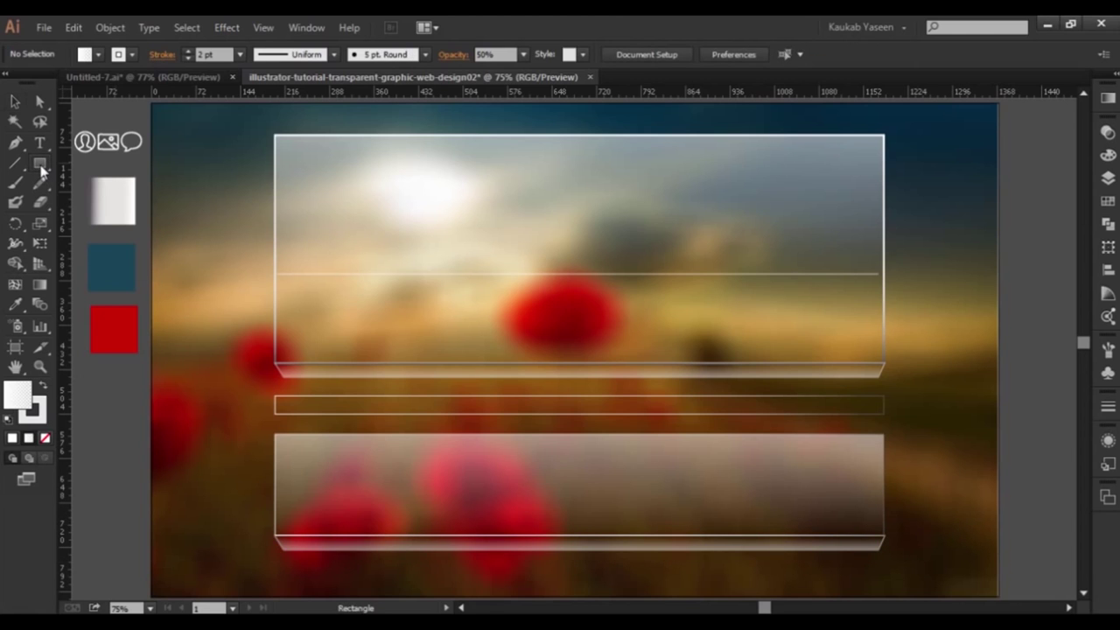
{"action": "left_click", "coordinate": [97, 55]}
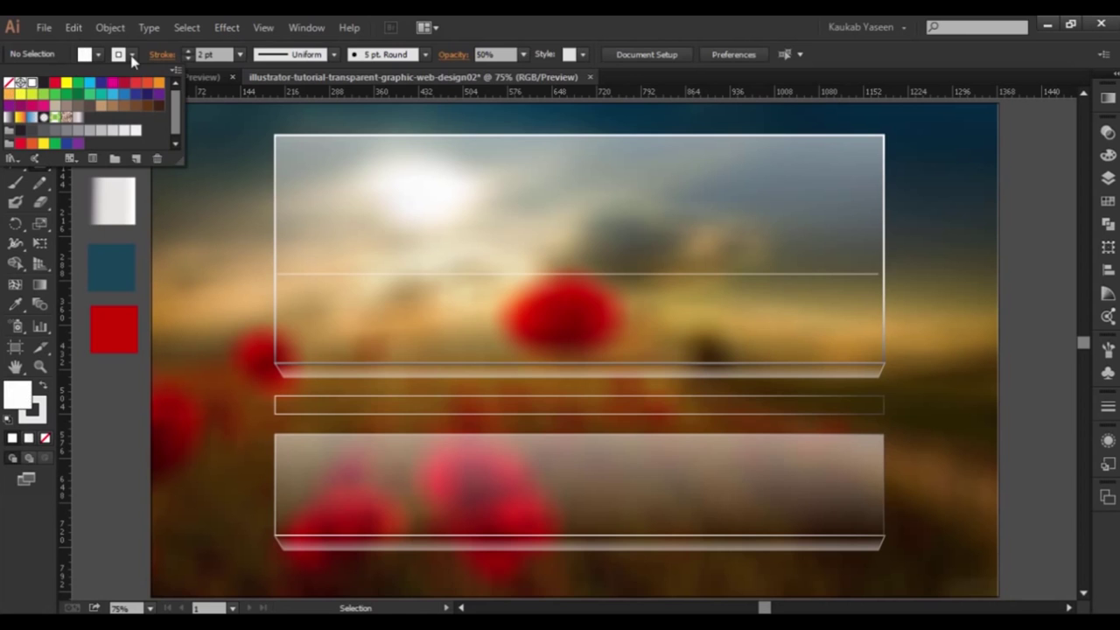
{"action": "left_click", "coordinate": [119, 54]}
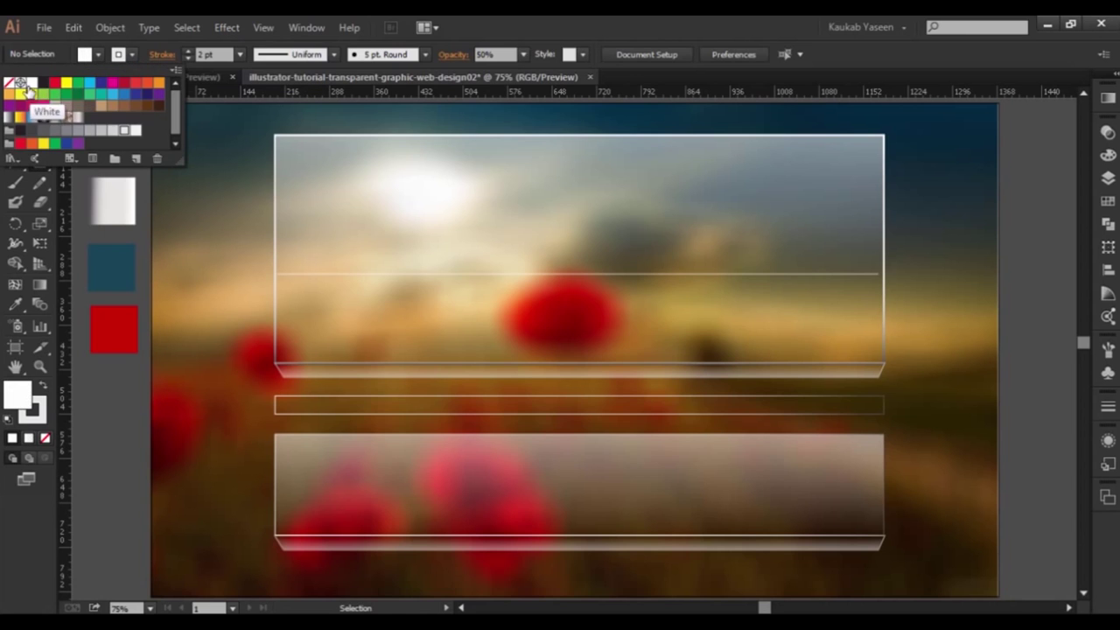
{"action": "left_click", "coordinate": [8, 83]}
{"action": "left_click", "coordinate": [39, 162]}
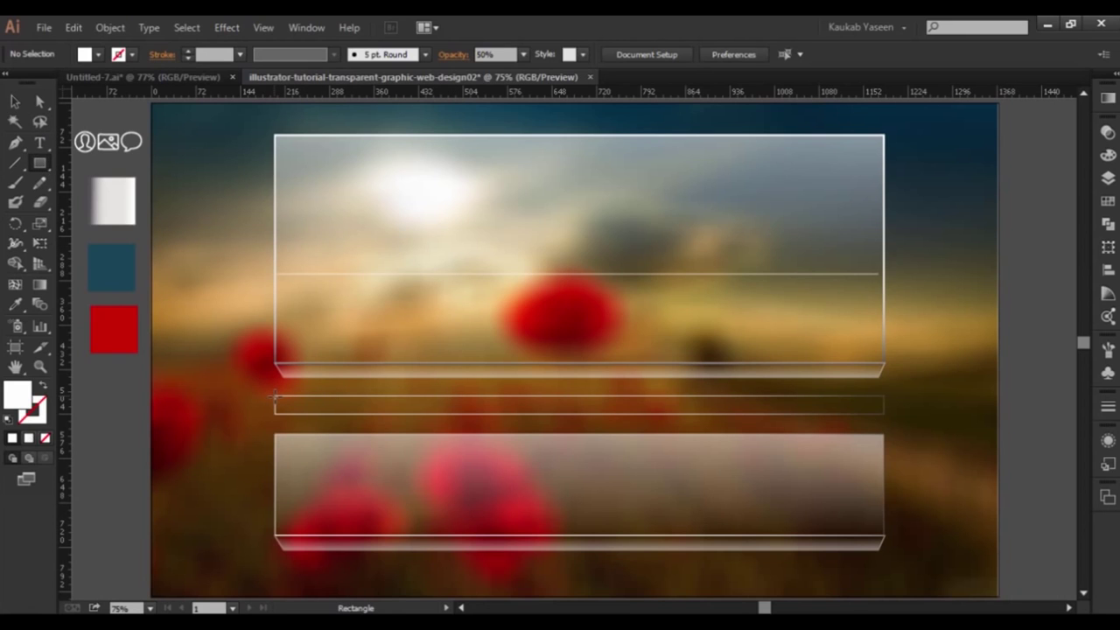
{"action": "mouse_move", "coordinate": [277, 403]}
{"action": "left_mouse_down"}
{"action": "mouse_move", "coordinate": [618, 412]}
{"action": "mouse_move", "coordinate": [601, 412]}
{"action": "left_mouse_up"}
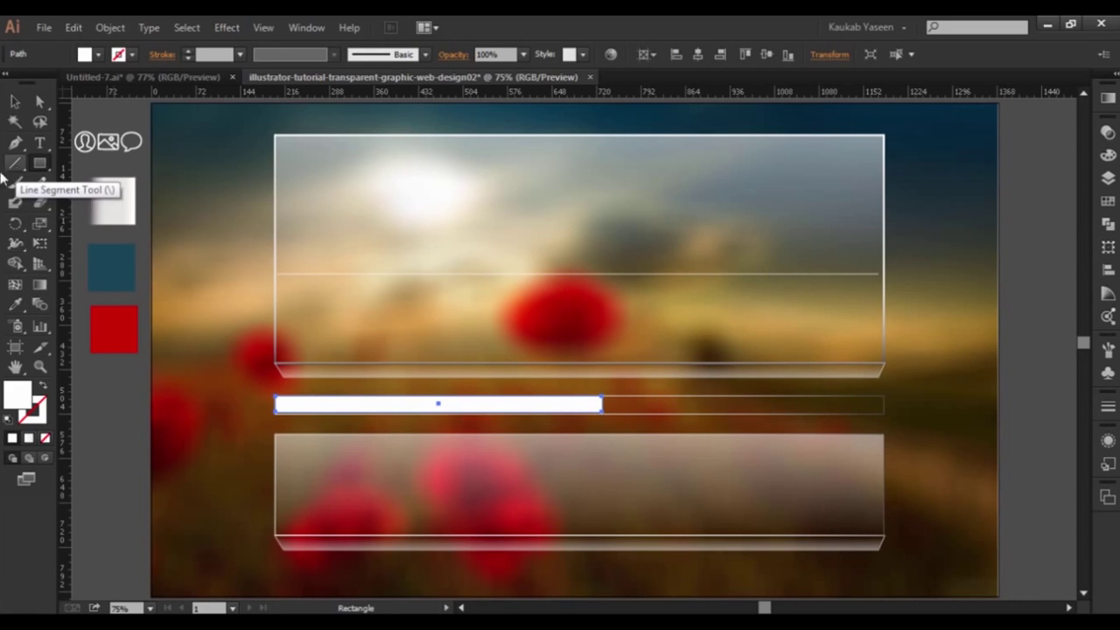
- Nudge the white bar down and right to line up with the strip's edges
{"action": "left_click", "coordinate": [39, 366]}
{"action": "left_click_drag", "start_coordinate": [398, 391], "coordinate": [437, 487]}
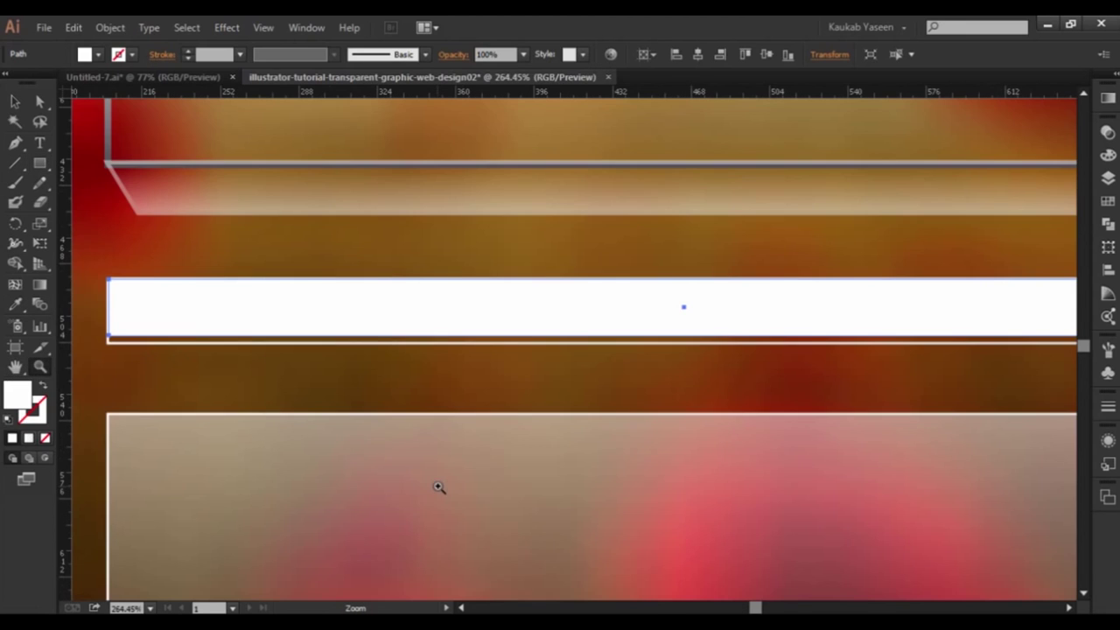
{"action": "left_click", "coordinate": [11, 103]}
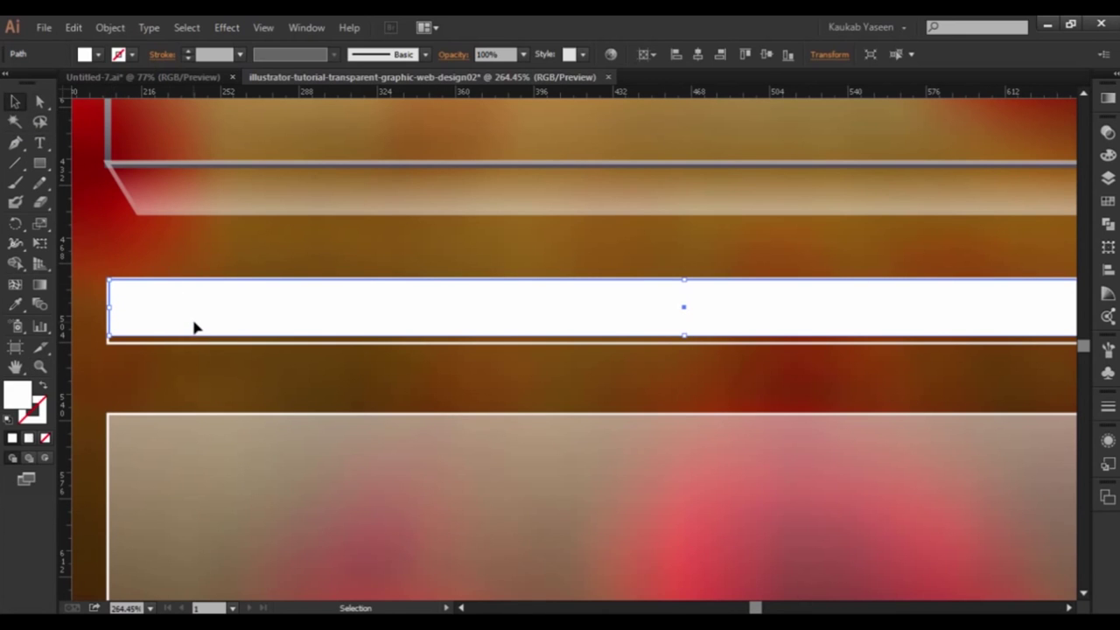
{"action": "key", "text": "Down"}
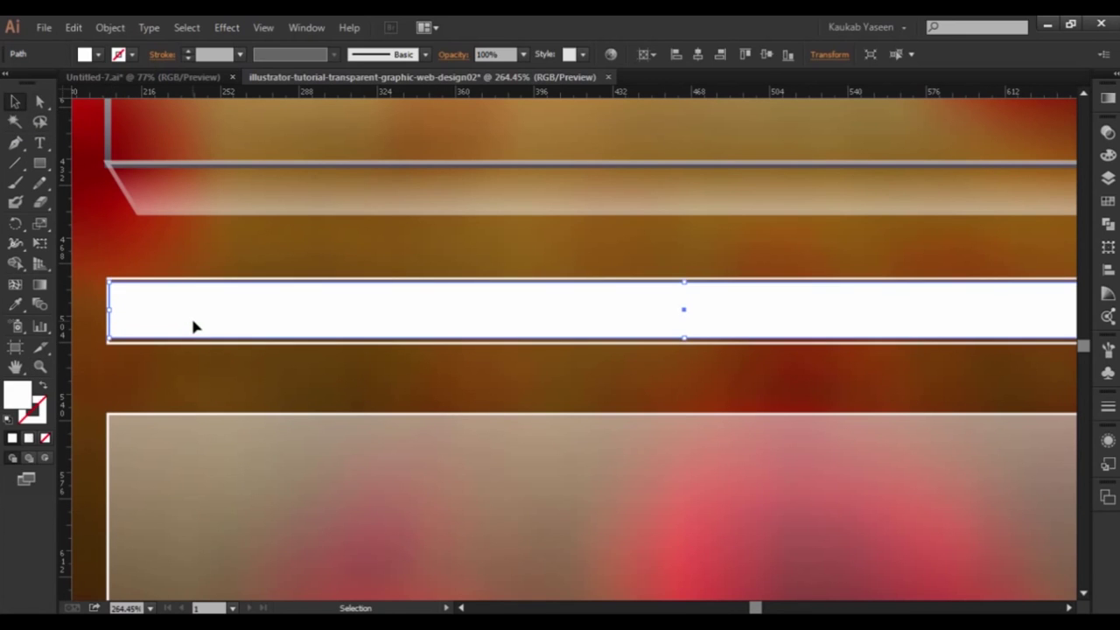
{"action": "key", "text": "Right"}
{"action": "key", "text": "ctrl+0"}
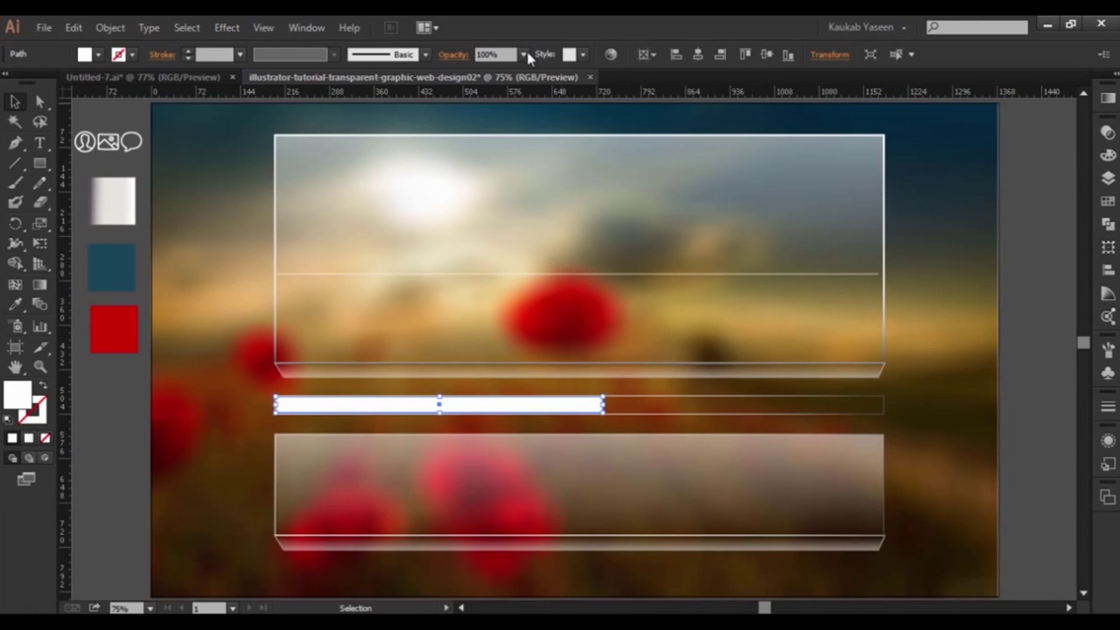
- Set the new white bar's opacity to 10%
{"action": "left_click", "coordinate": [523, 55]}
{"action": "left_click", "coordinate": [537, 90]}
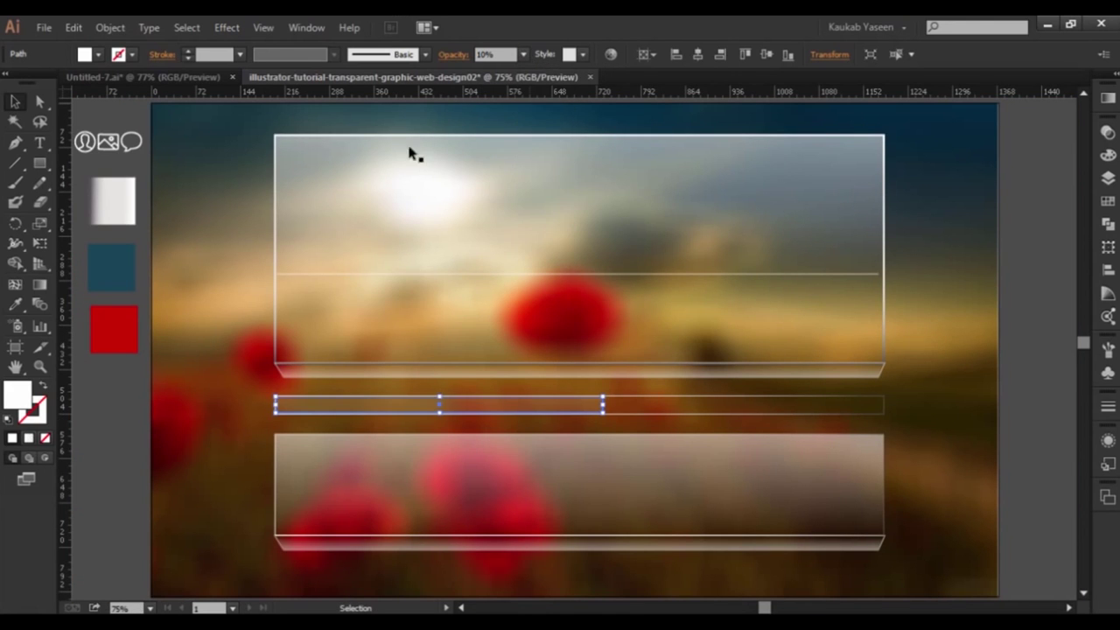
{"action": "left_click", "coordinate": [219, 209]}
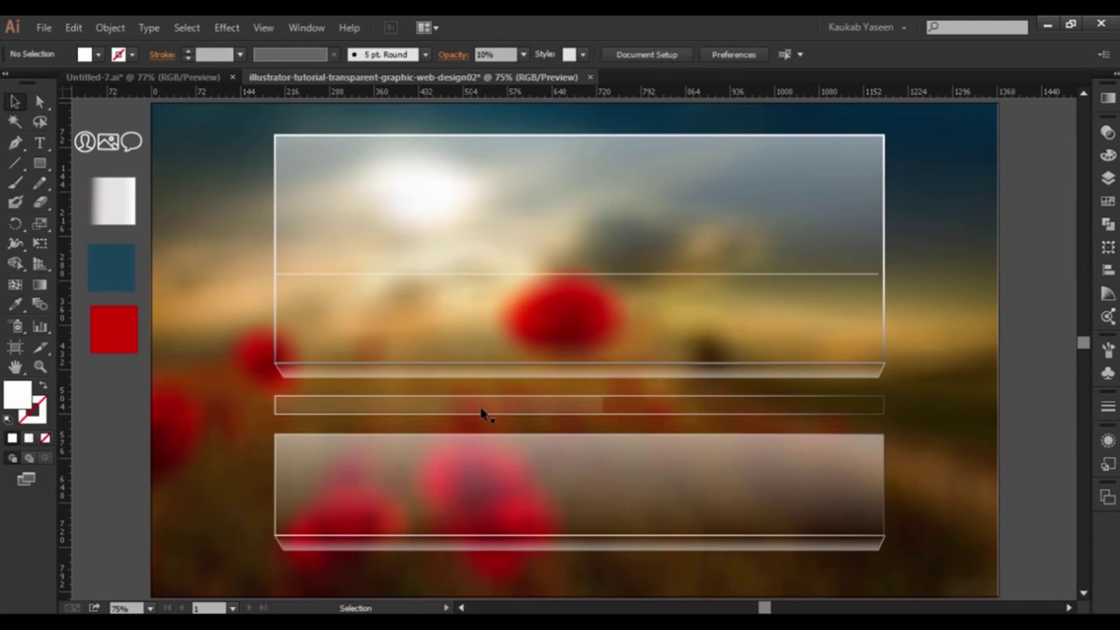
- Give the translucent bar a grey outline, settling on a darker grey swatch
{"action": "left_click", "coordinate": [523, 408]}
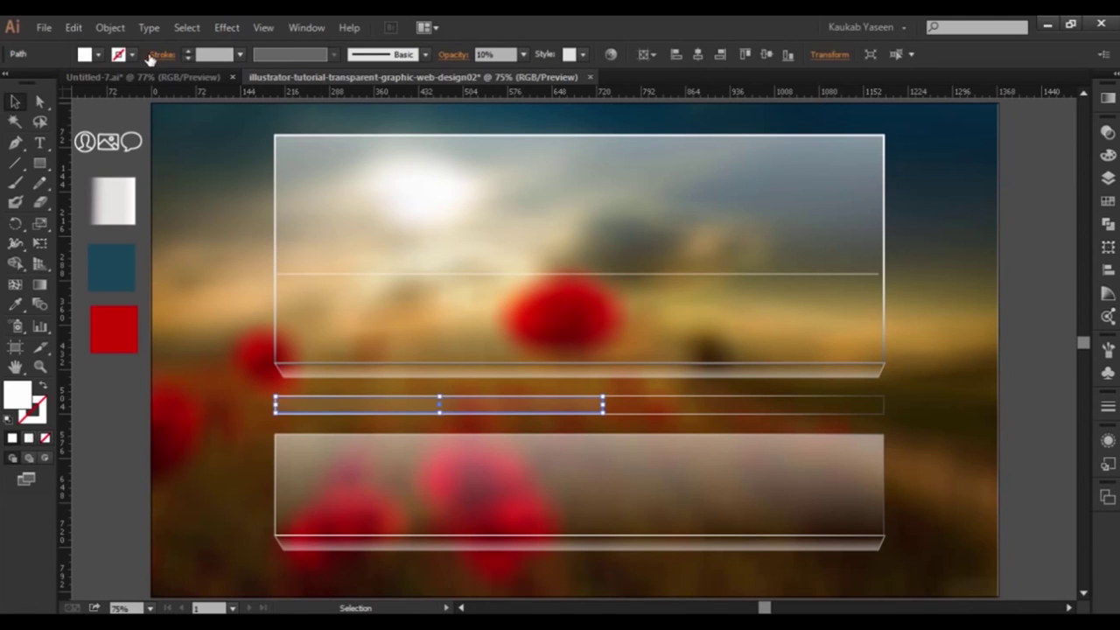
{"action": "left_click", "coordinate": [131, 54]}
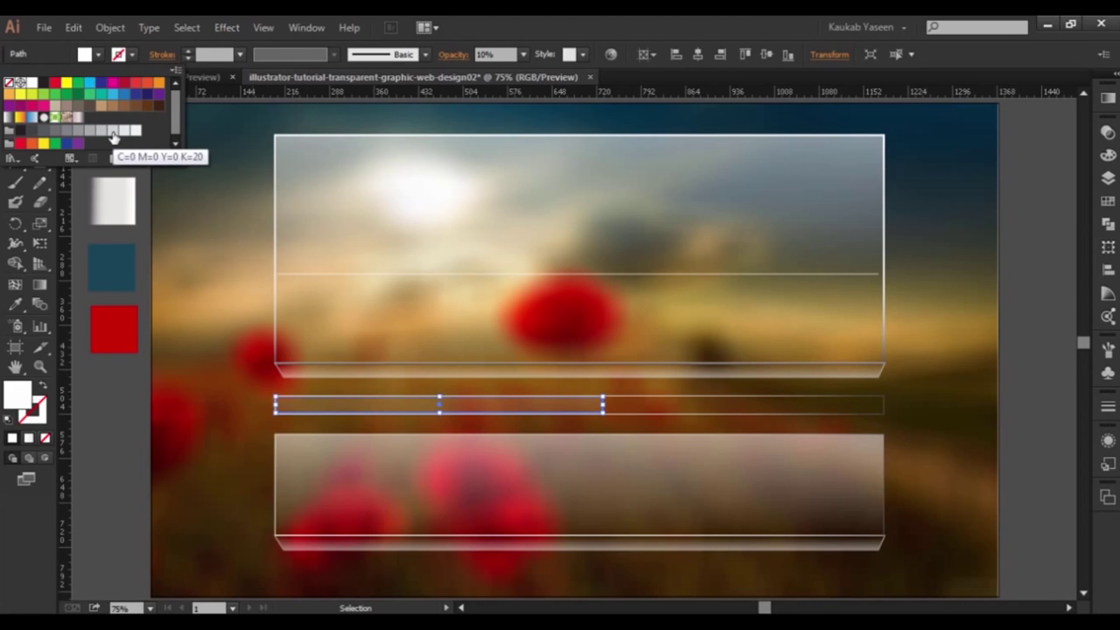
{"action": "left_click", "coordinate": [113, 131]}
{"action": "left_click", "coordinate": [199, 241]}
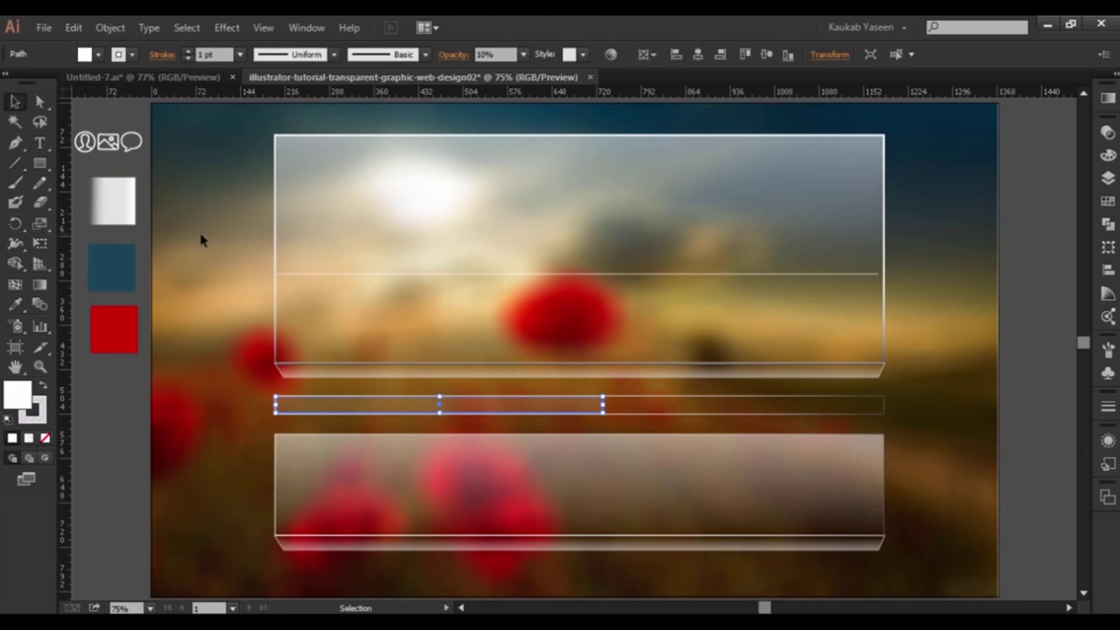
{"action": "left_click", "coordinate": [128, 115]}
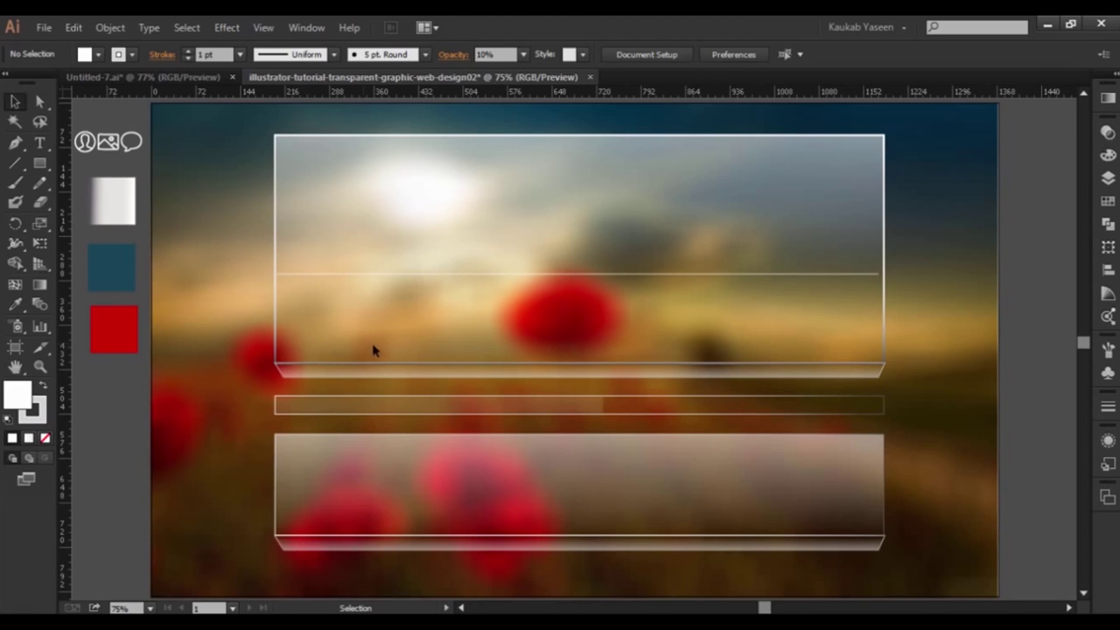
{"action": "left_click", "coordinate": [450, 409]}
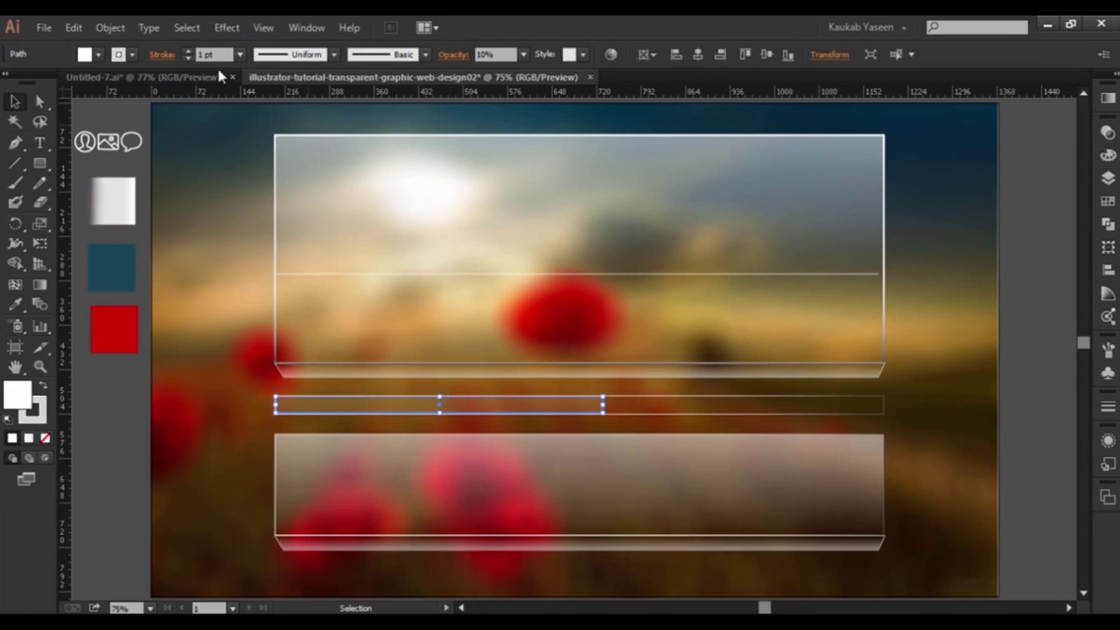
{"action": "left_click", "coordinate": [133, 55]}
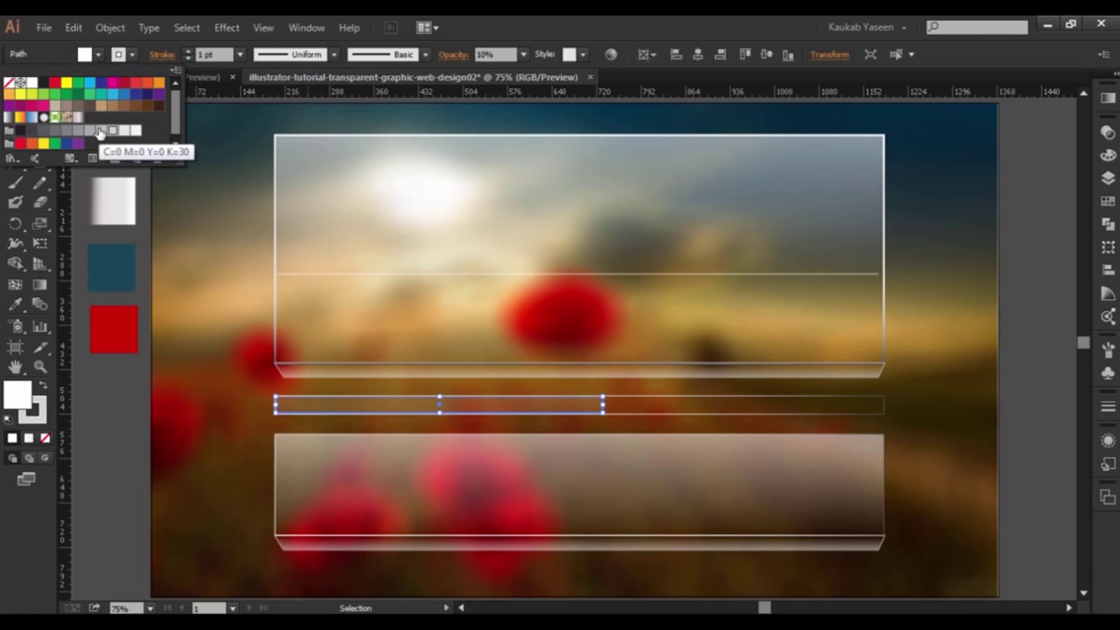
{"action": "left_click", "coordinate": [90, 130]}
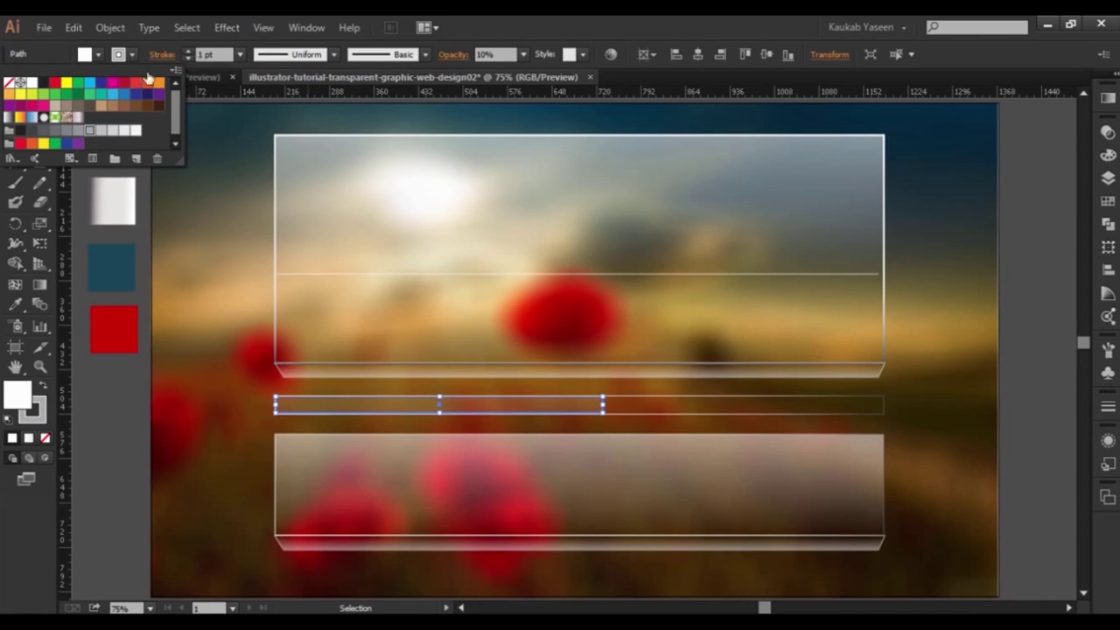
{"action": "left_click", "coordinate": [218, 173]}
{"action": "left_click", "coordinate": [225, 252]}
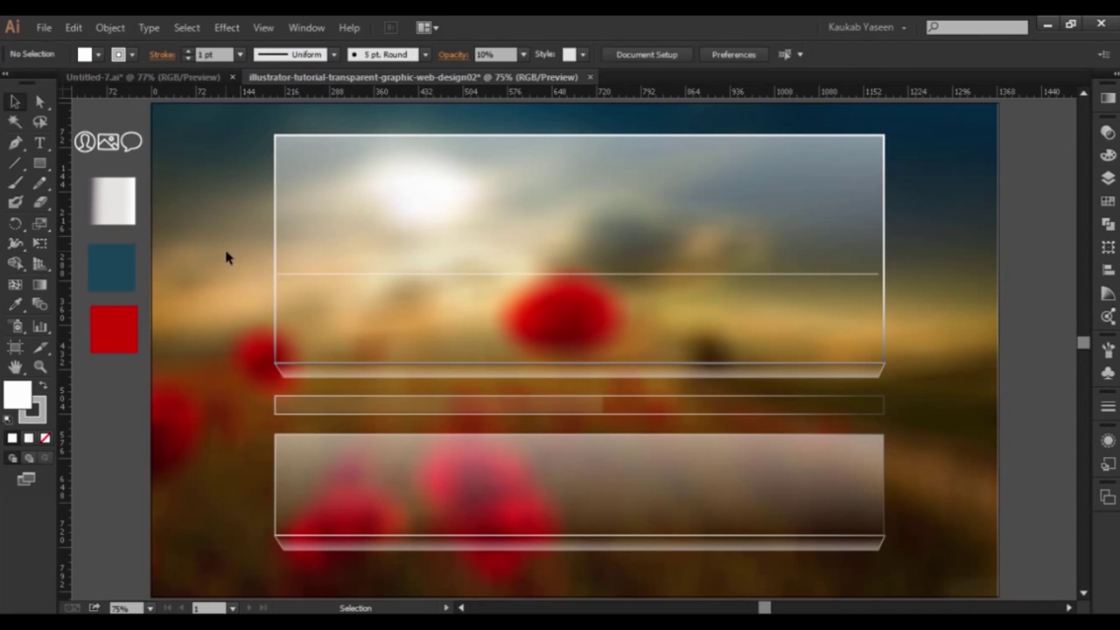
- Thicken the bar's outline to 3 pt
{"action": "left_click", "coordinate": [536, 407]}
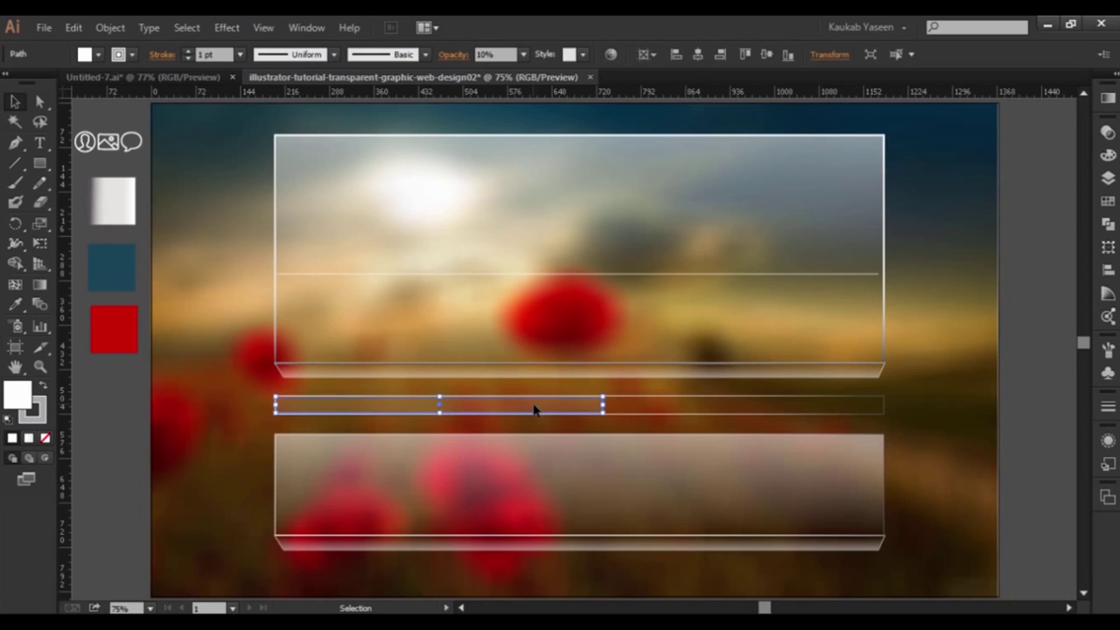
{"action": "left_click", "coordinate": [188, 50]}
{"action": "left_click", "coordinate": [187, 50]}
{"action": "left_click", "coordinate": [210, 147]}
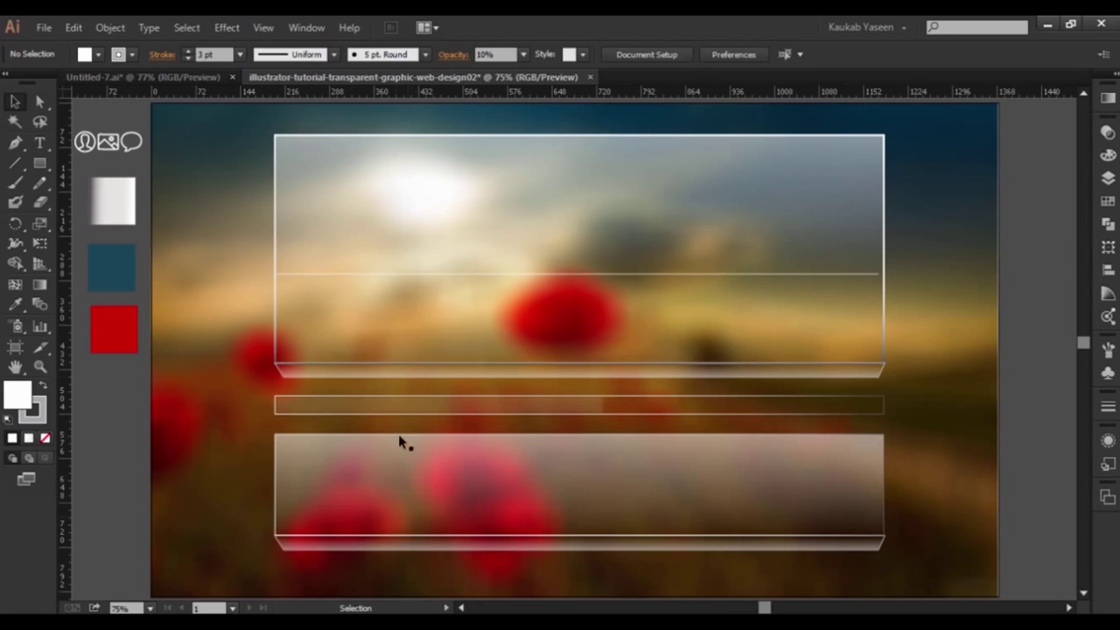
- Drop the bottom glass box's opacity to 10%, then deselect and pick the Rectangle tool
{"action": "left_click", "coordinate": [475, 475]}
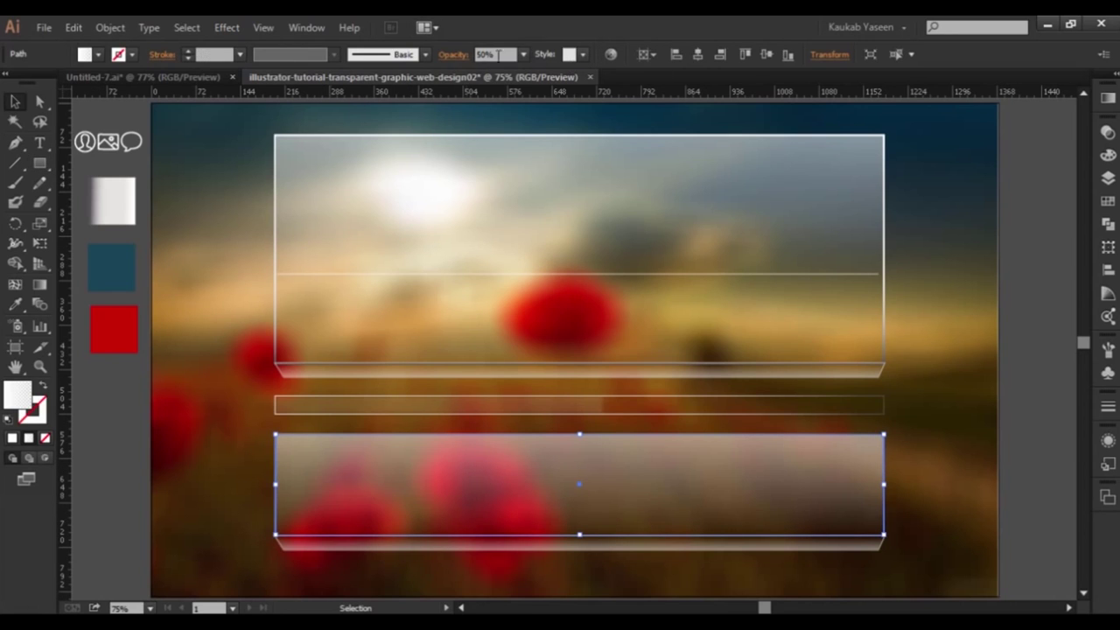
{"action": "left_click", "coordinate": [523, 54]}
{"action": "left_click", "coordinate": [541, 90]}
{"action": "type", "text": "10"}
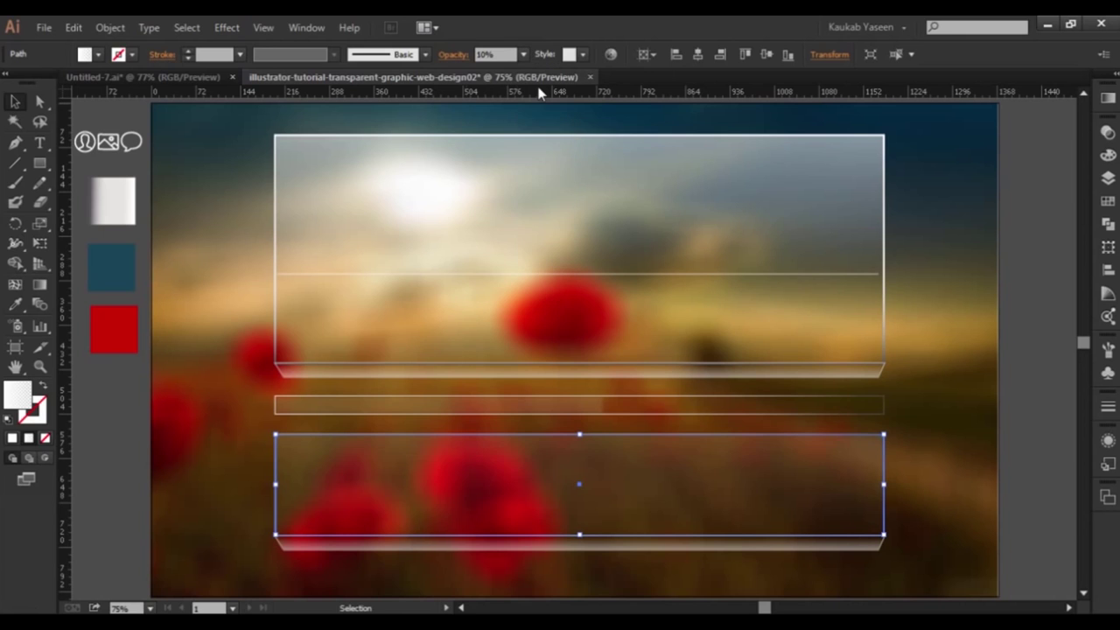
{"action": "left_click", "coordinate": [198, 322]}
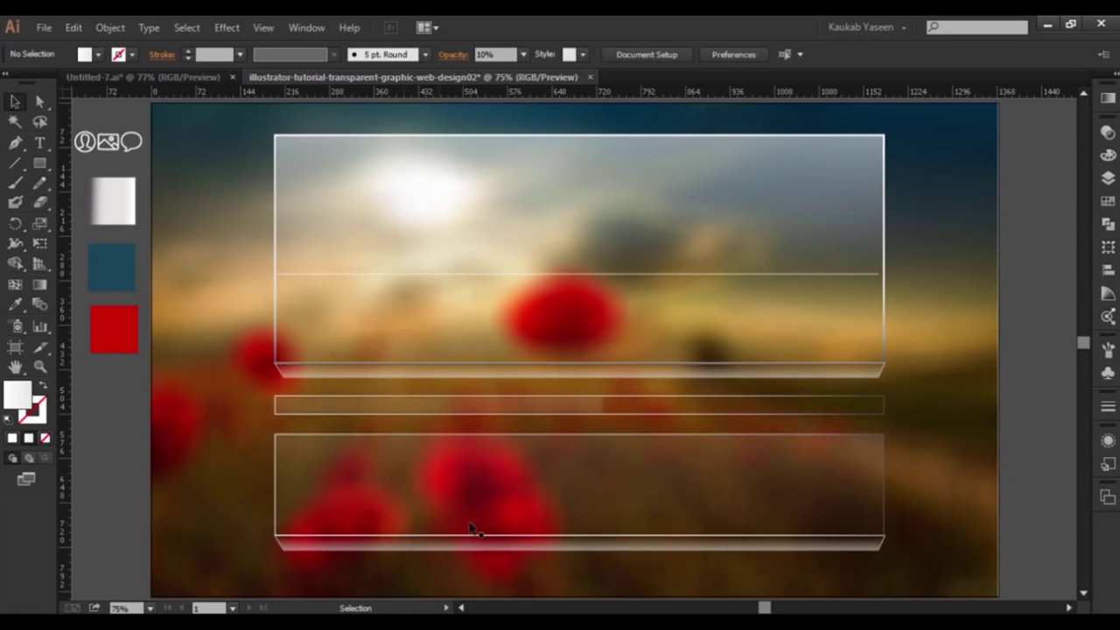
{"action": "left_click", "coordinate": [738, 235]}
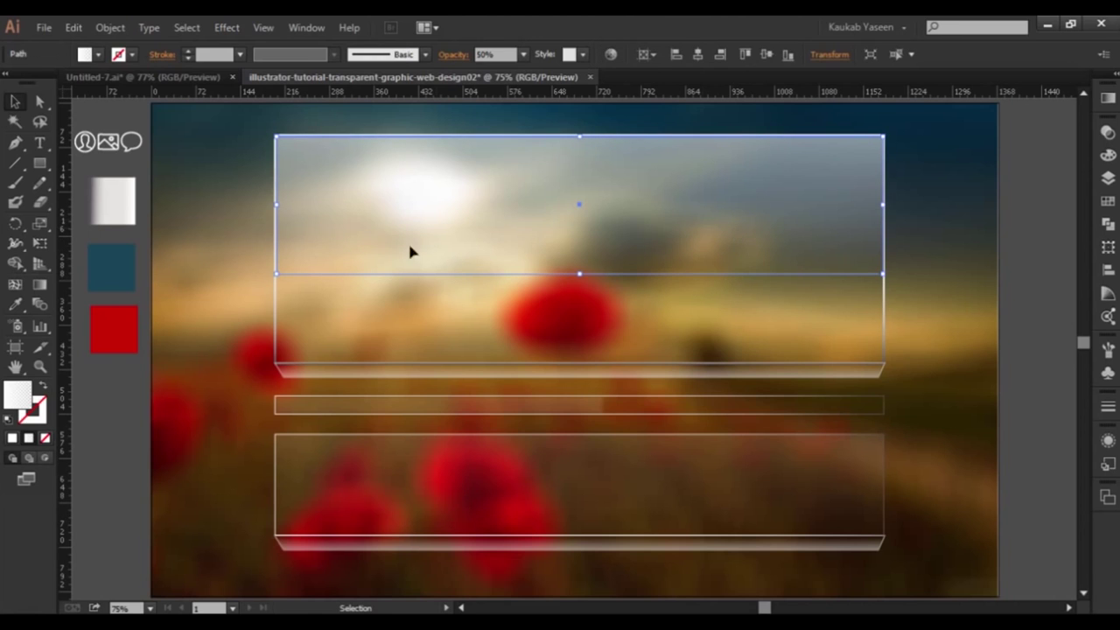
{"action": "left_click", "coordinate": [202, 228]}
{"action": "left_click", "coordinate": [40, 163]}
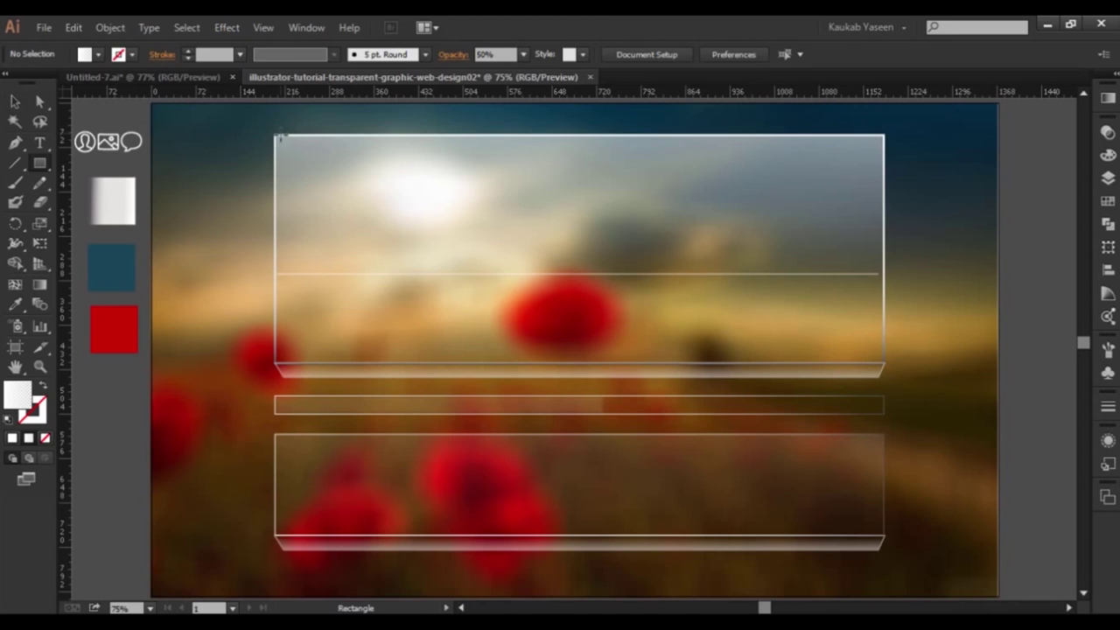
- Draw a white rectangle covering the top glass box
{"action": "key", "text": "v"}
{"action": "left_click", "coordinate": [98, 54]}
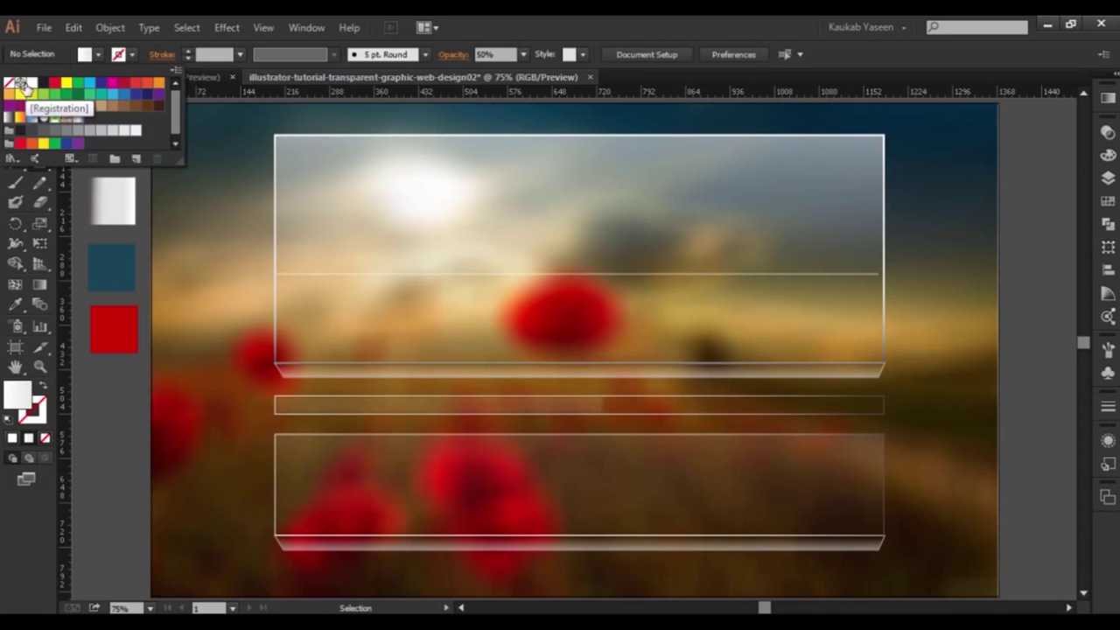
{"action": "key", "text": "m"}
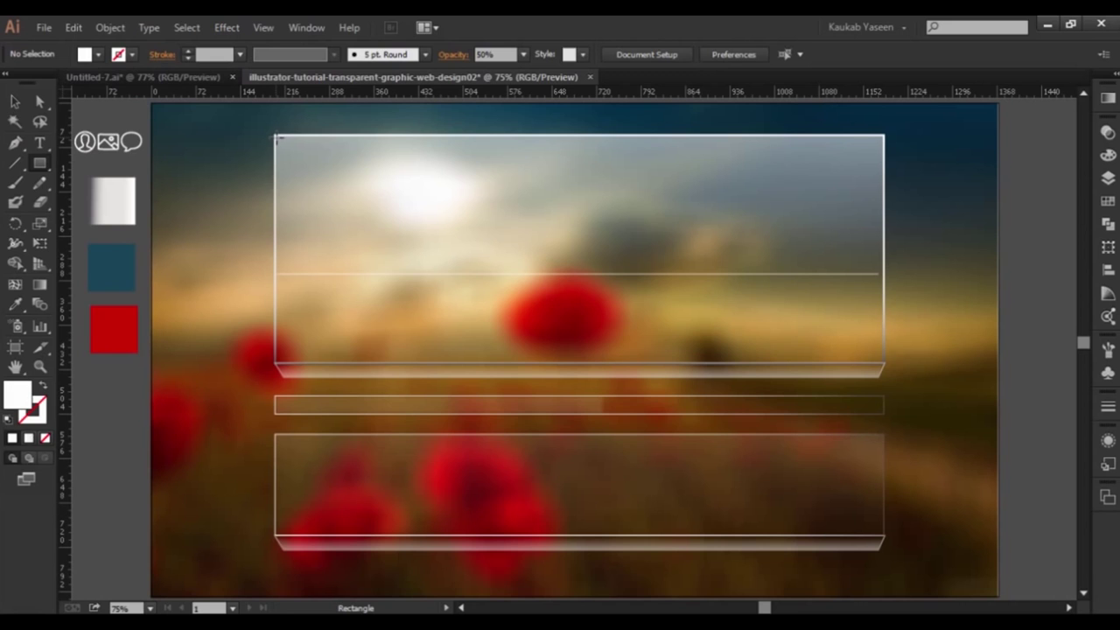
{"action": "left_click_drag", "start_coordinate": [276, 137], "coordinate": [880, 362]}
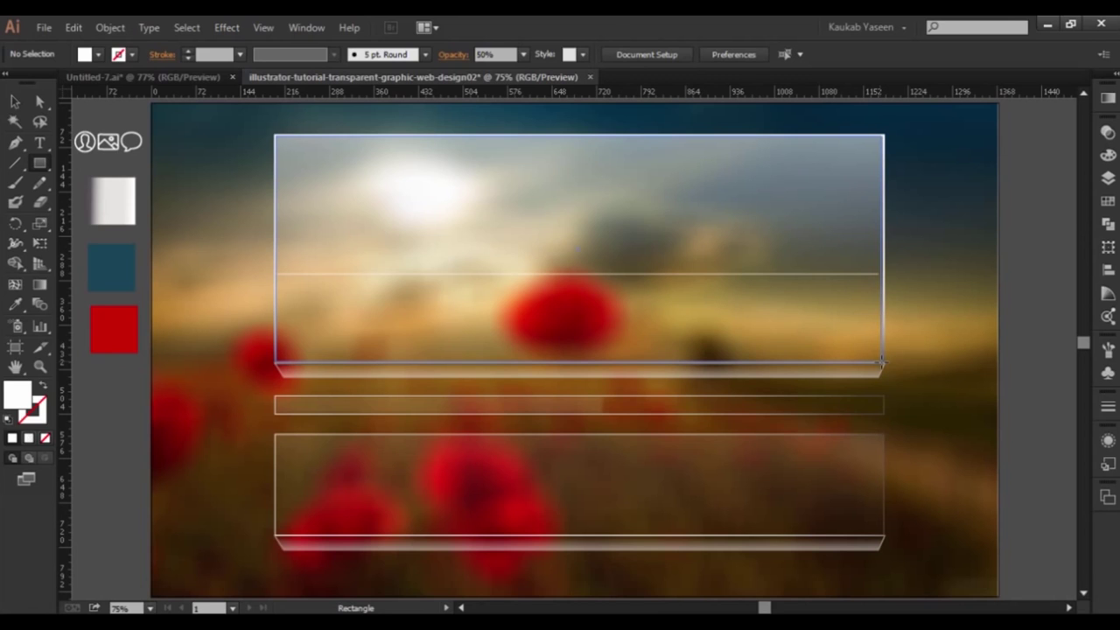
{"action": "left_click_drag", "start_coordinate": [880, 362], "coordinate": [881, 362]}
{"action": "key", "text": "v"}
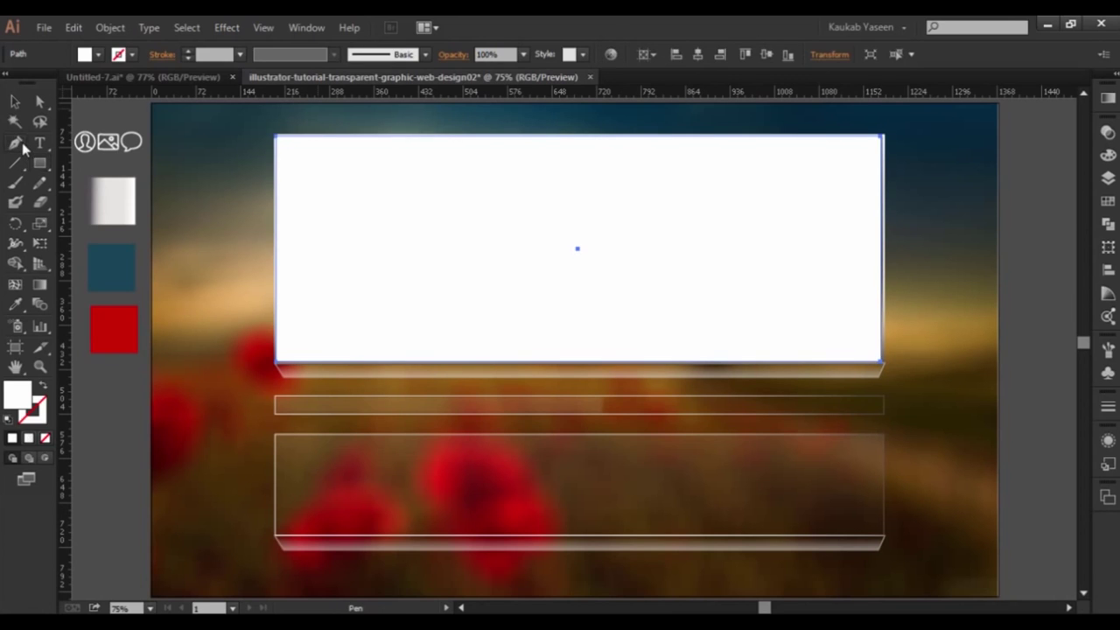
- Delete the rectangle's bottom-right anchor point to turn it into a triangle
{"action": "left_click_drag", "start_coordinate": [16, 144], "coordinate": [68, 178]}
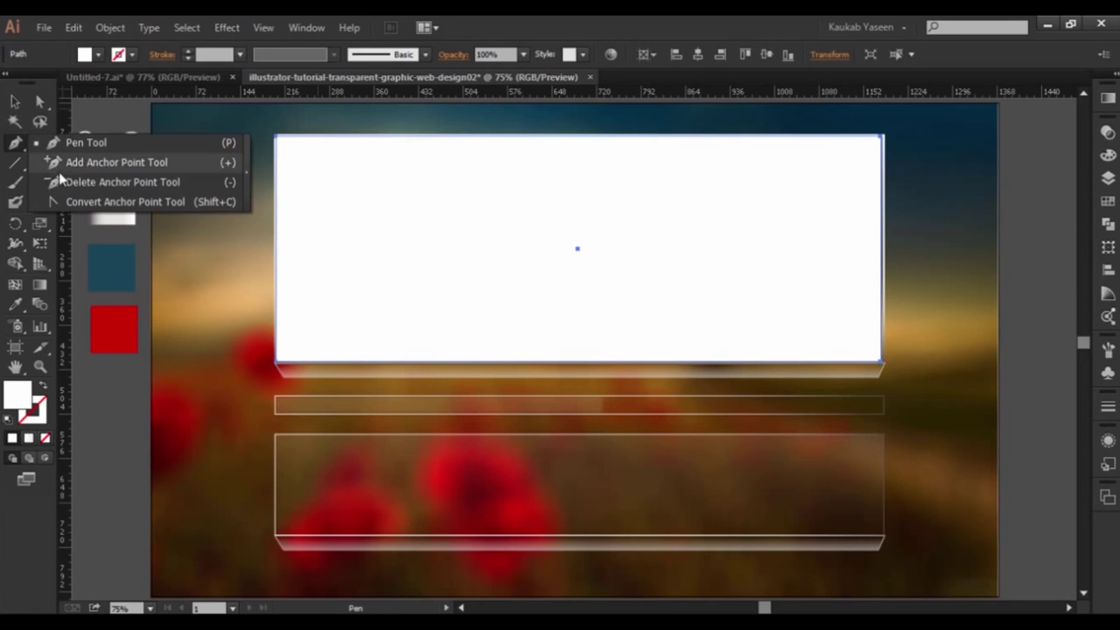
{"action": "left_click", "coordinate": [880, 368]}
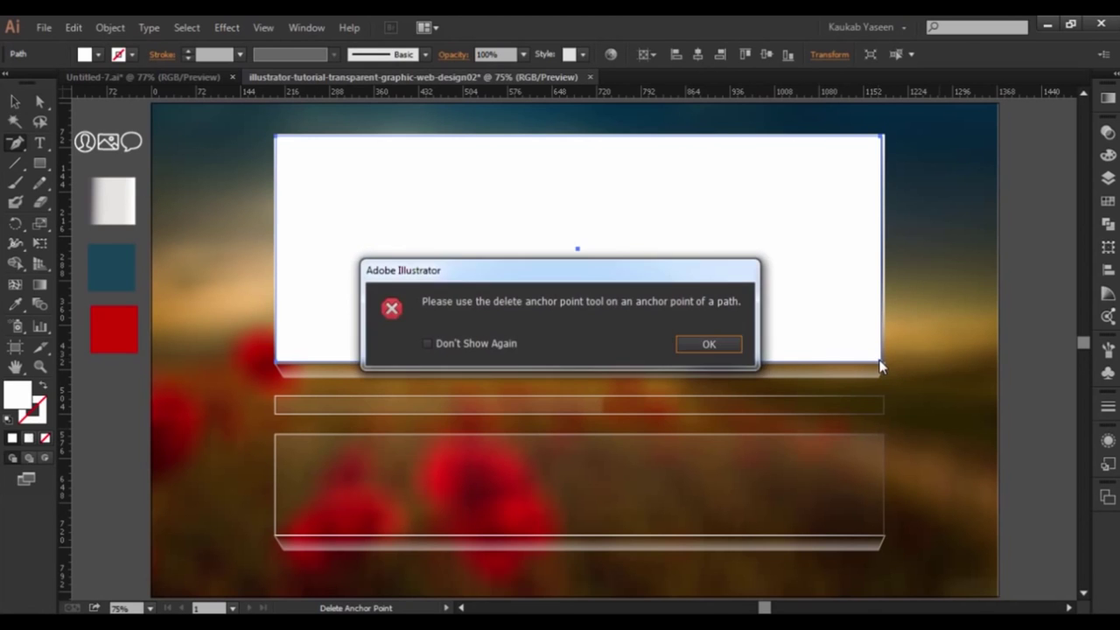
{"action": "left_click", "coordinate": [711, 344]}
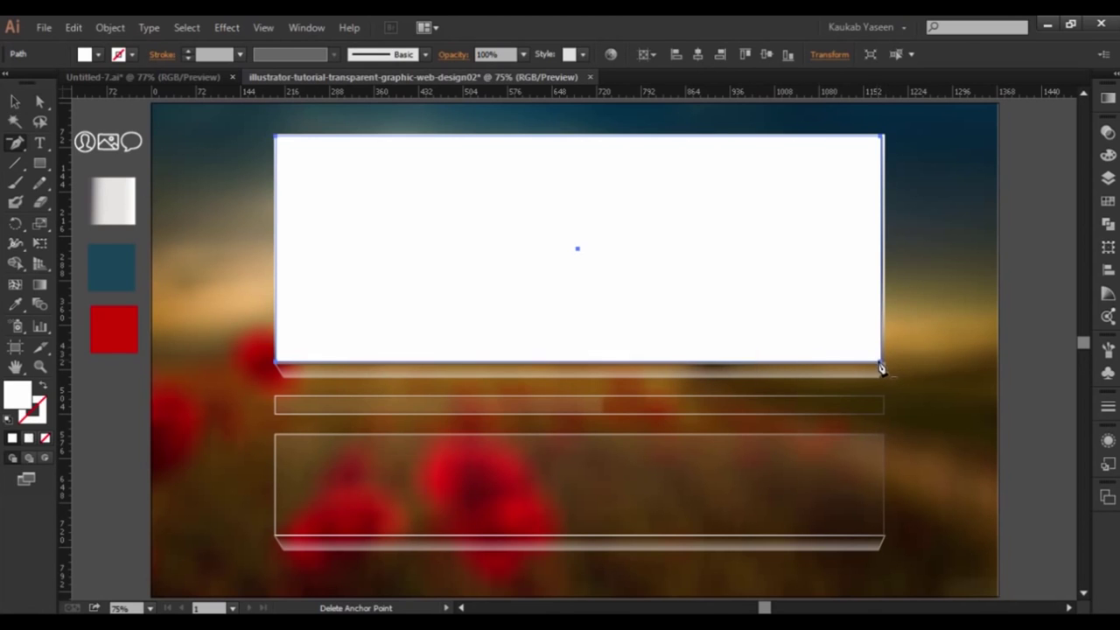
{"action": "left_click", "coordinate": [882, 365]}
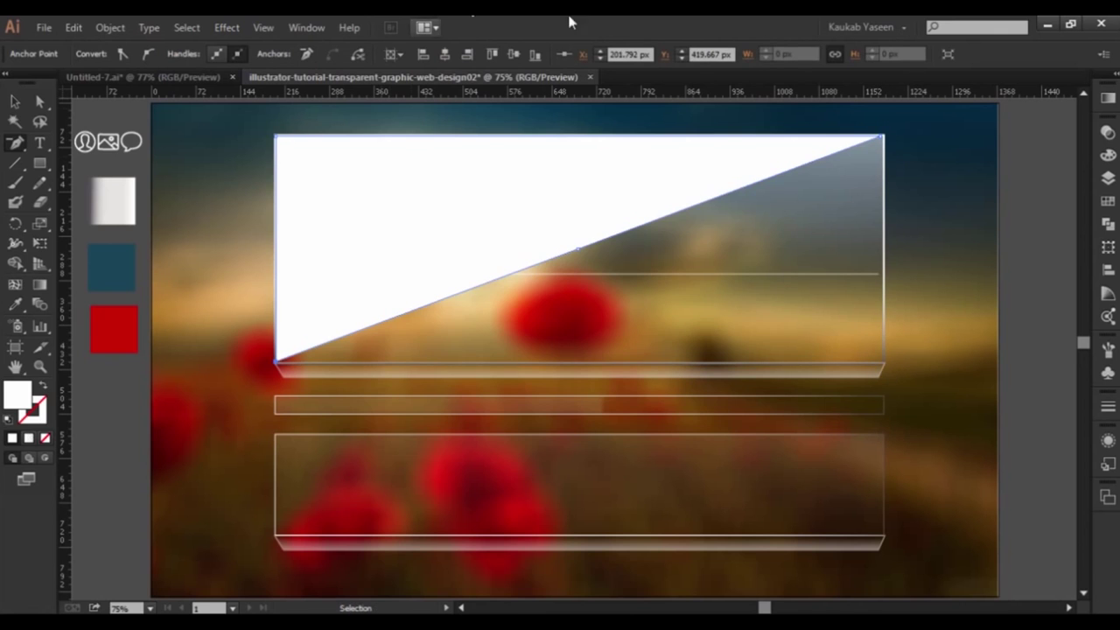
- Set the glare triangle's opacity to 5% and check the result
{"action": "left_click", "coordinate": [15, 102]}
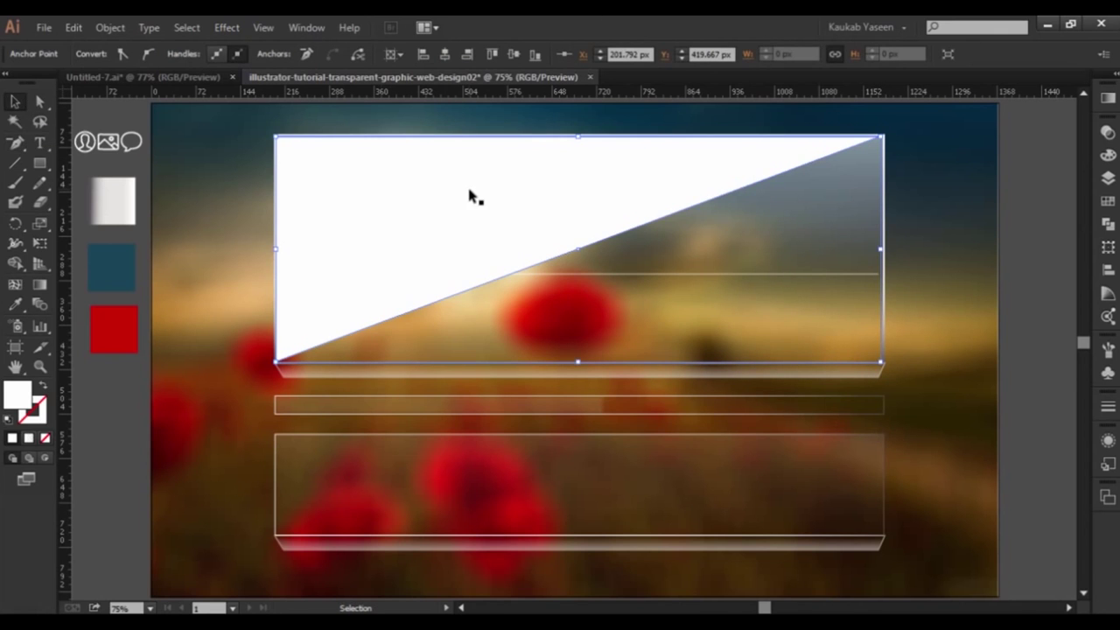
{"action": "left_click", "coordinate": [525, 56]}
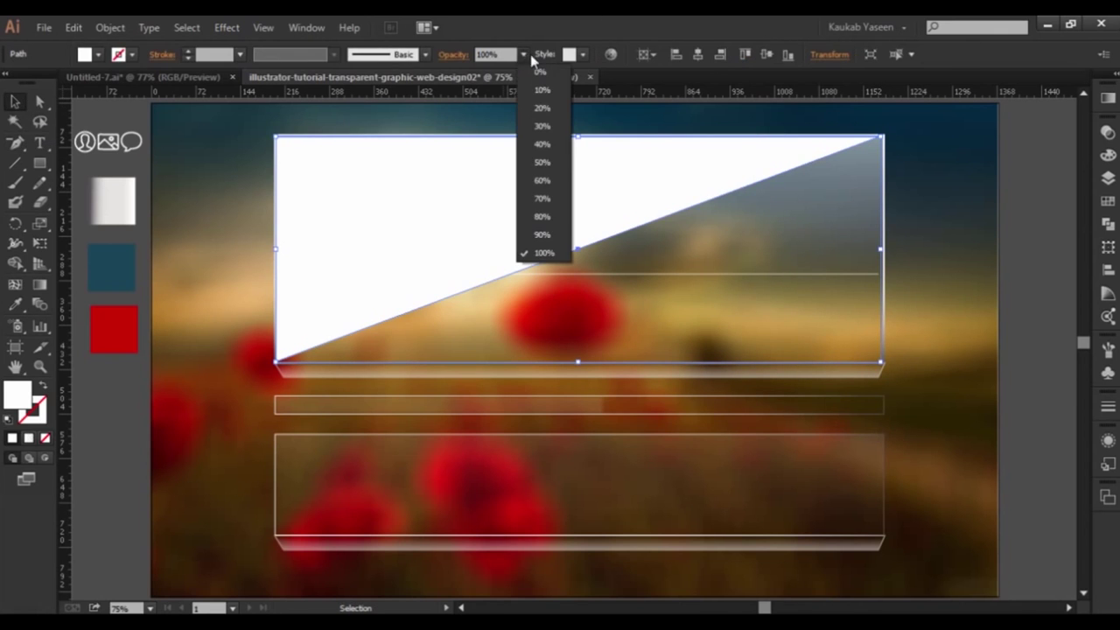
{"action": "left_click", "coordinate": [543, 90]}
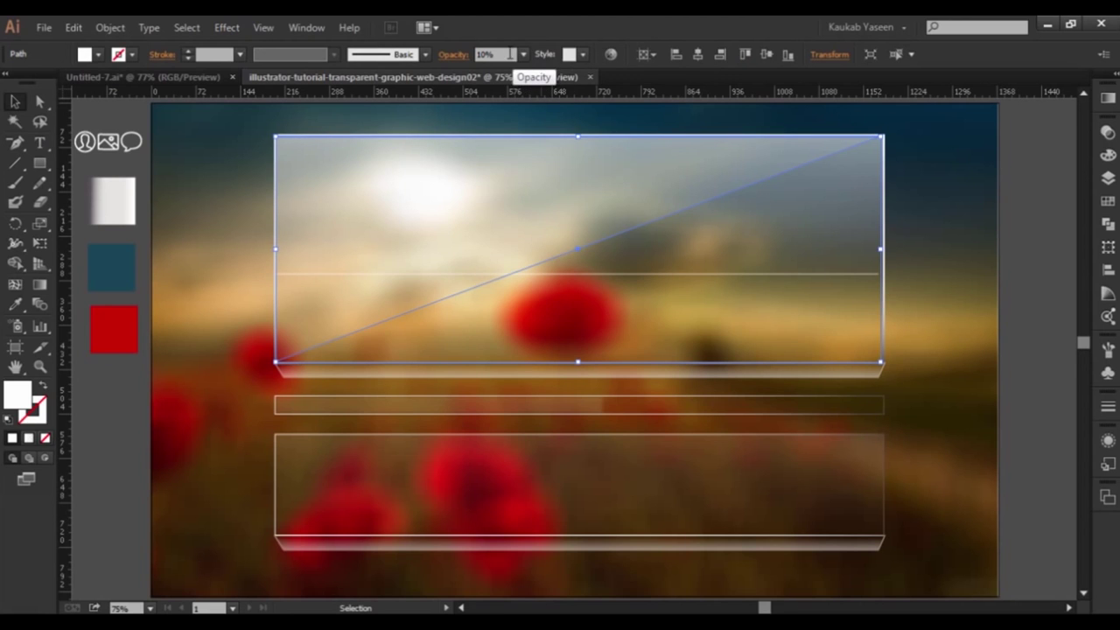
{"action": "type", "text": "5"}
{"action": "key", "text": "Return"}
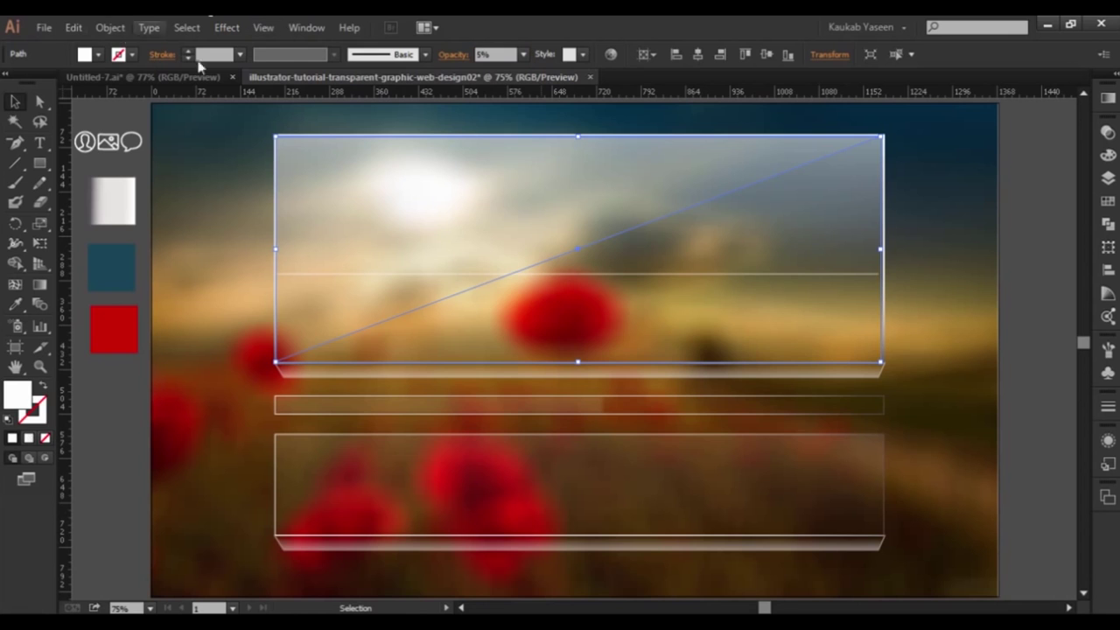
{"action": "left_click", "coordinate": [189, 182]}
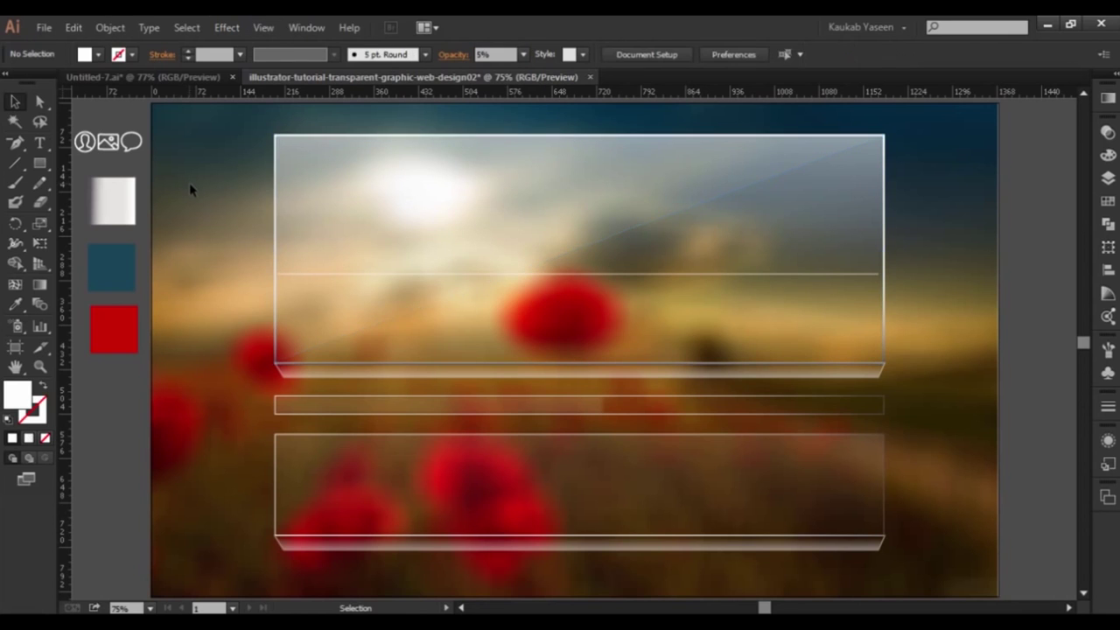
{"action": "left_click", "coordinate": [428, 292]}
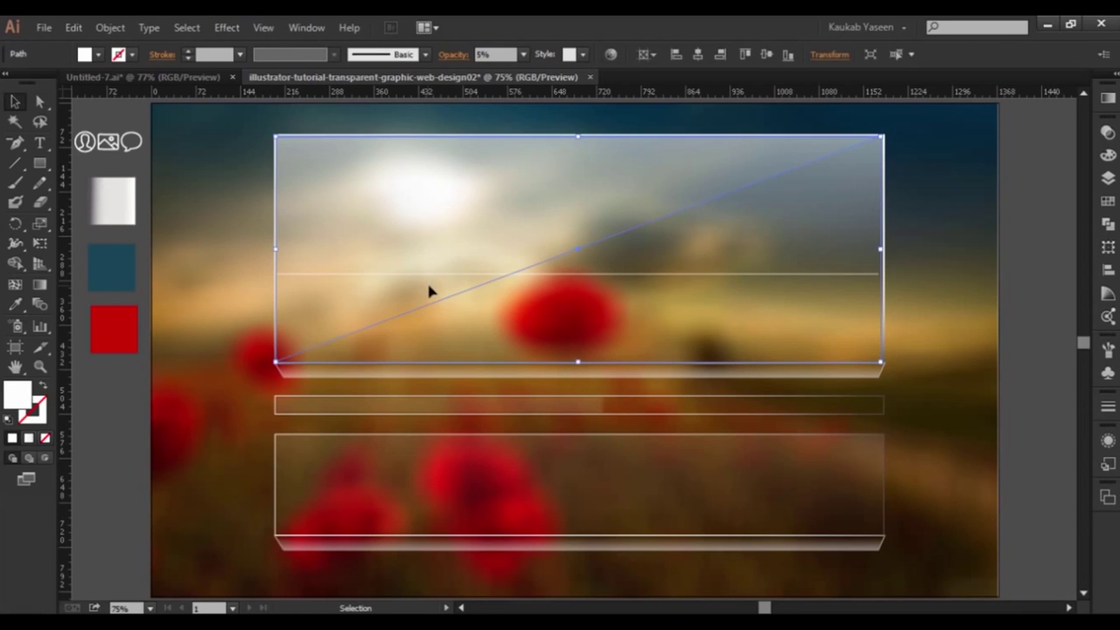
{"action": "left_click", "coordinate": [196, 294]}
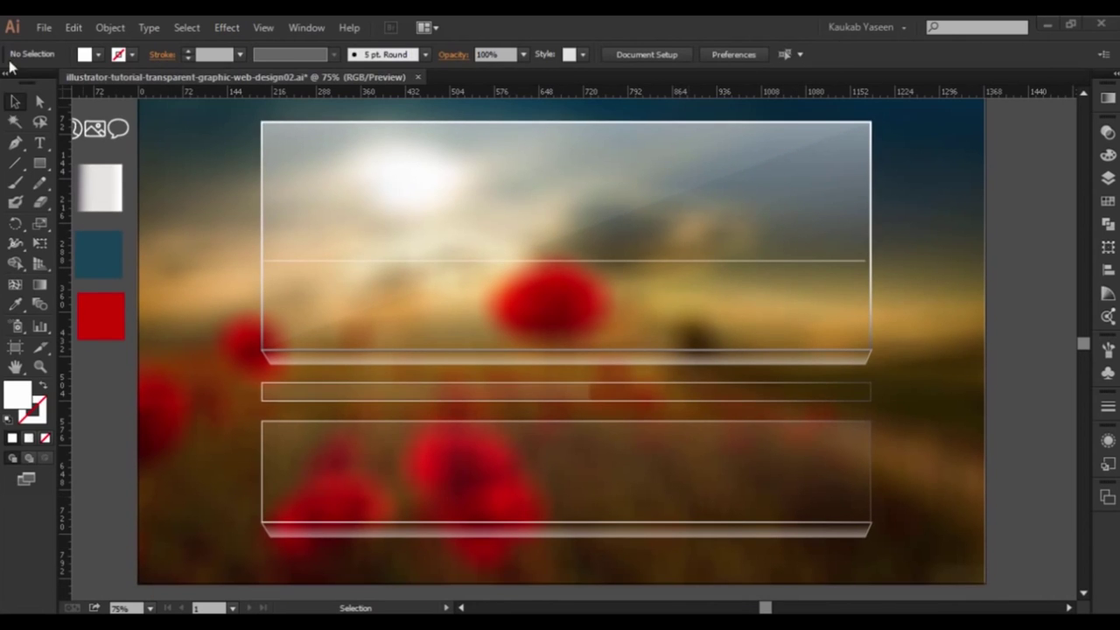
- With a white stroke and no fill, draw a short vertical divider in the bottom box
{"action": "left_click", "coordinate": [131, 54]}
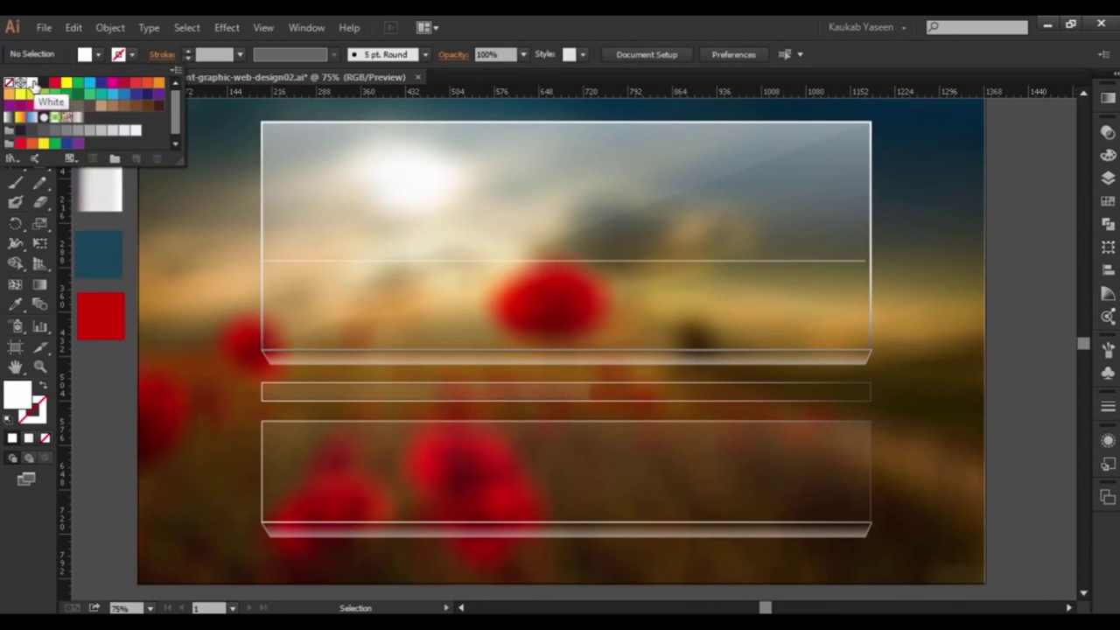
{"action": "left_click", "coordinate": [33, 84]}
{"action": "left_click", "coordinate": [99, 56]}
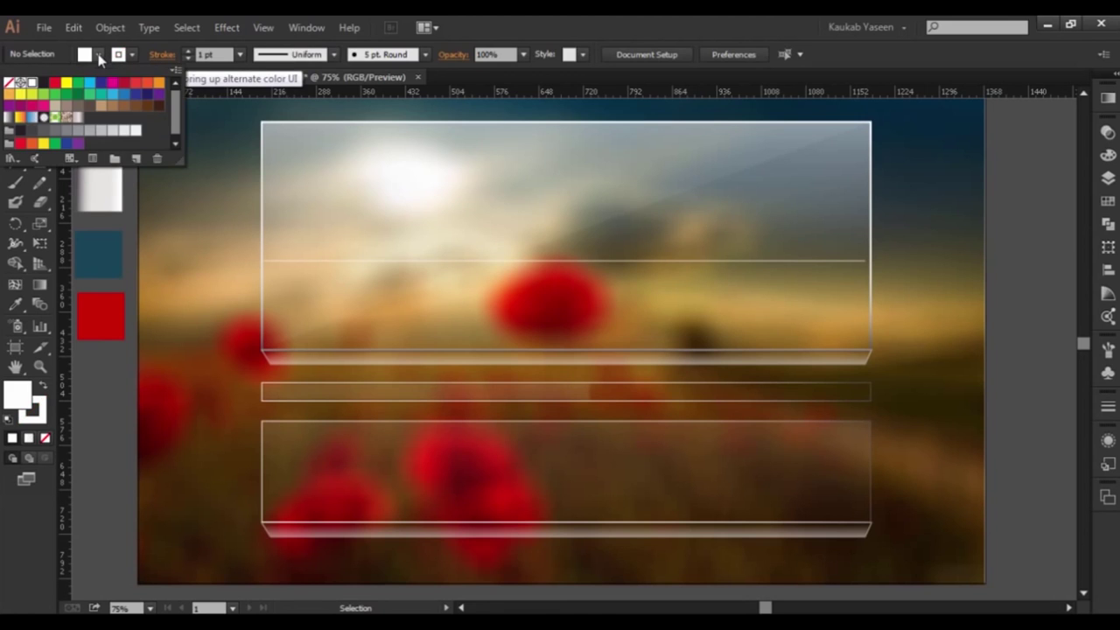
{"action": "left_click", "coordinate": [8, 83]}
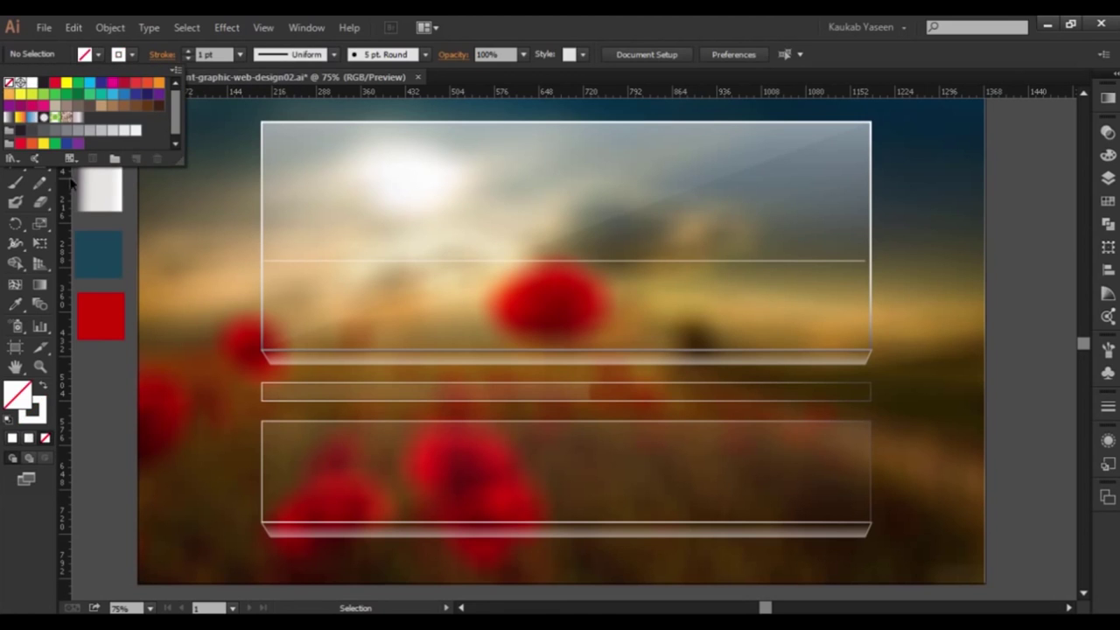
{"action": "left_click", "coordinate": [14, 163]}
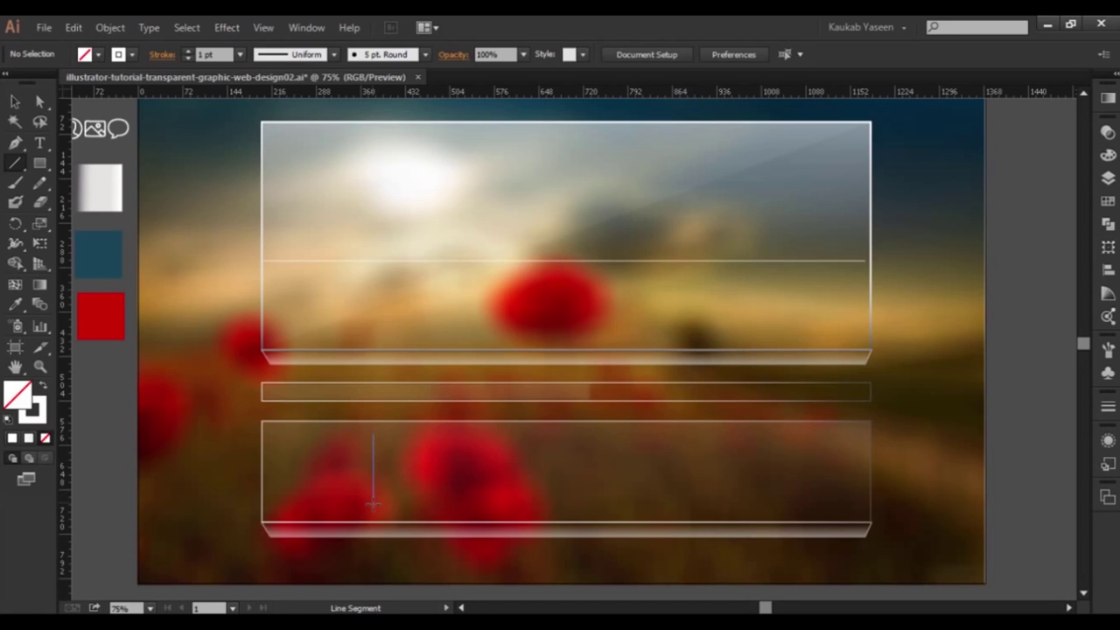
{"action": "left_click_drag", "start_coordinate": [372, 504], "coordinate": [372, 502]}
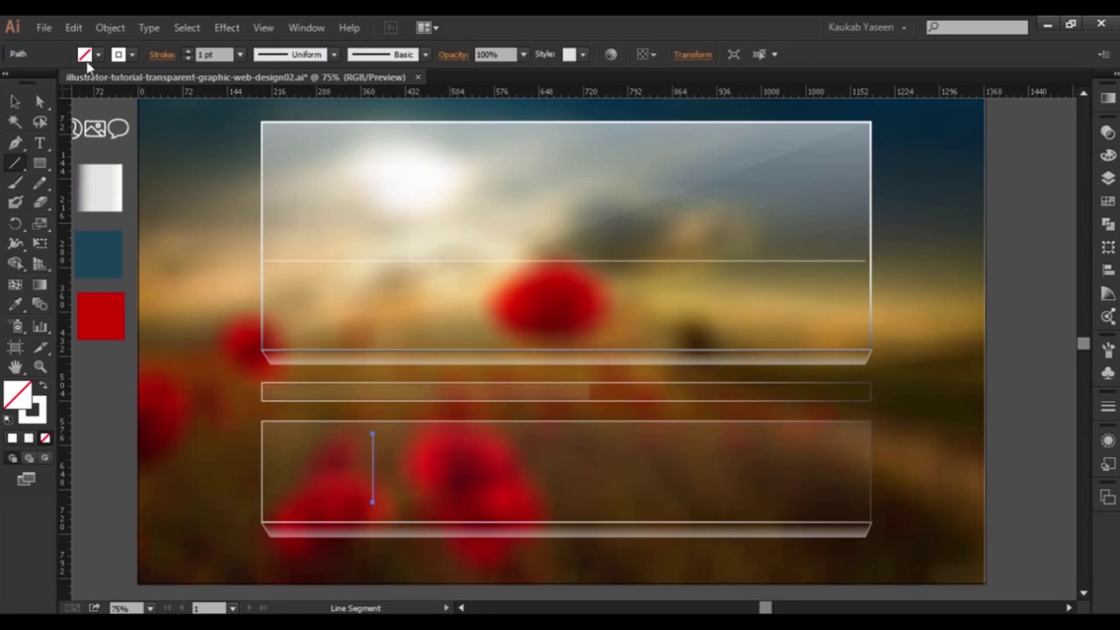
- Show the guides and copy the divider onto the next column guides
{"action": "left_click", "coordinate": [14, 105]}
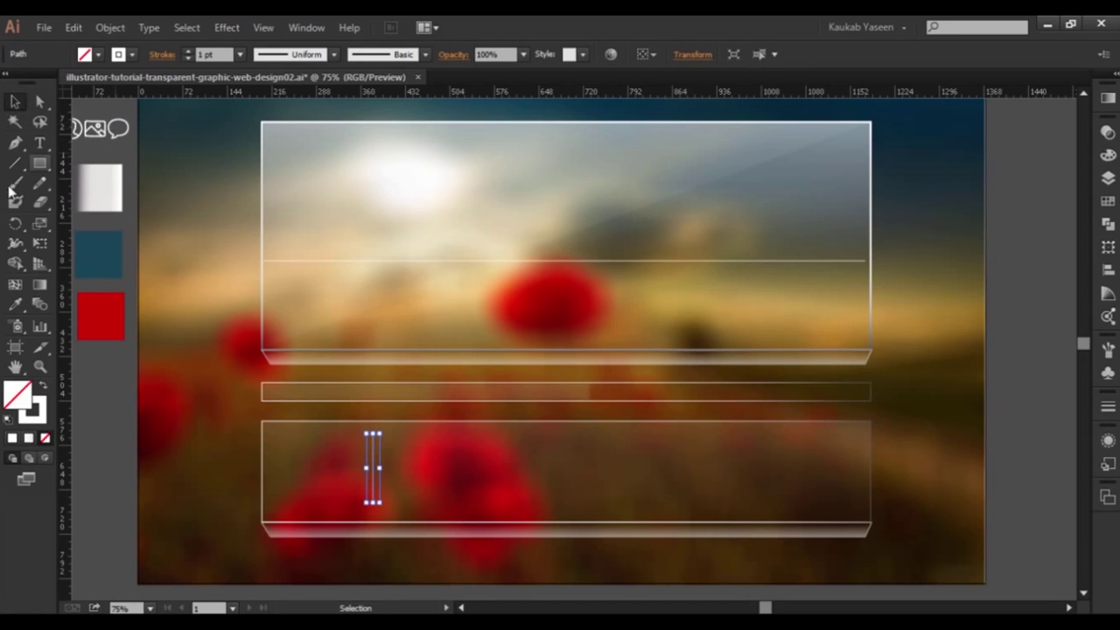
{"action": "key", "text": "ctrl+semicolon"}
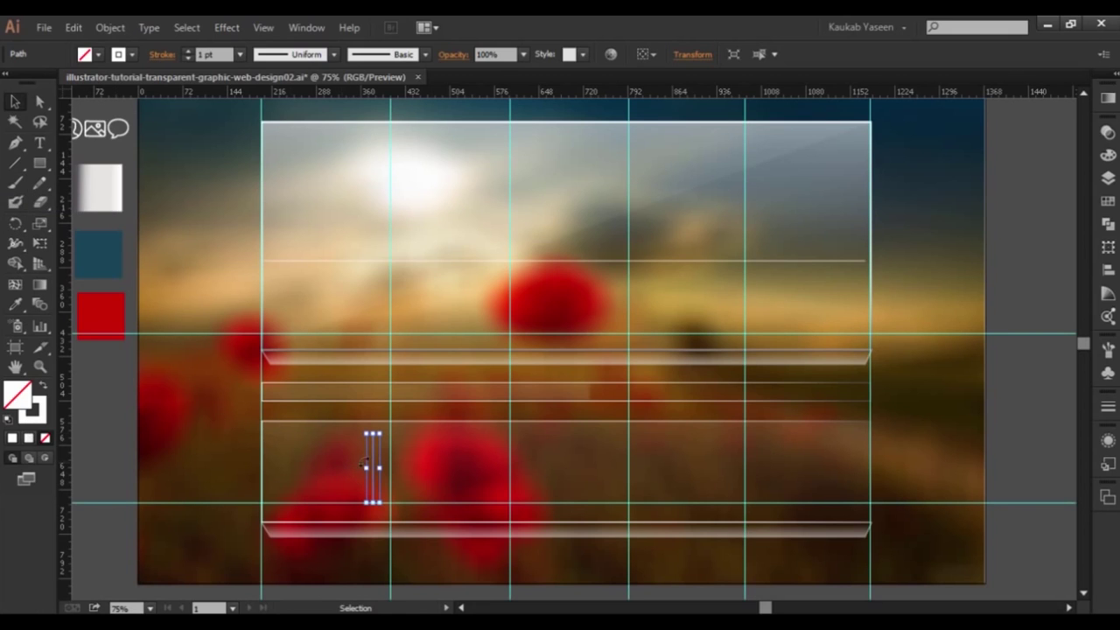
{"action": "left_click_drag", "start_coordinate": [378, 468], "coordinate": [507, 466]}
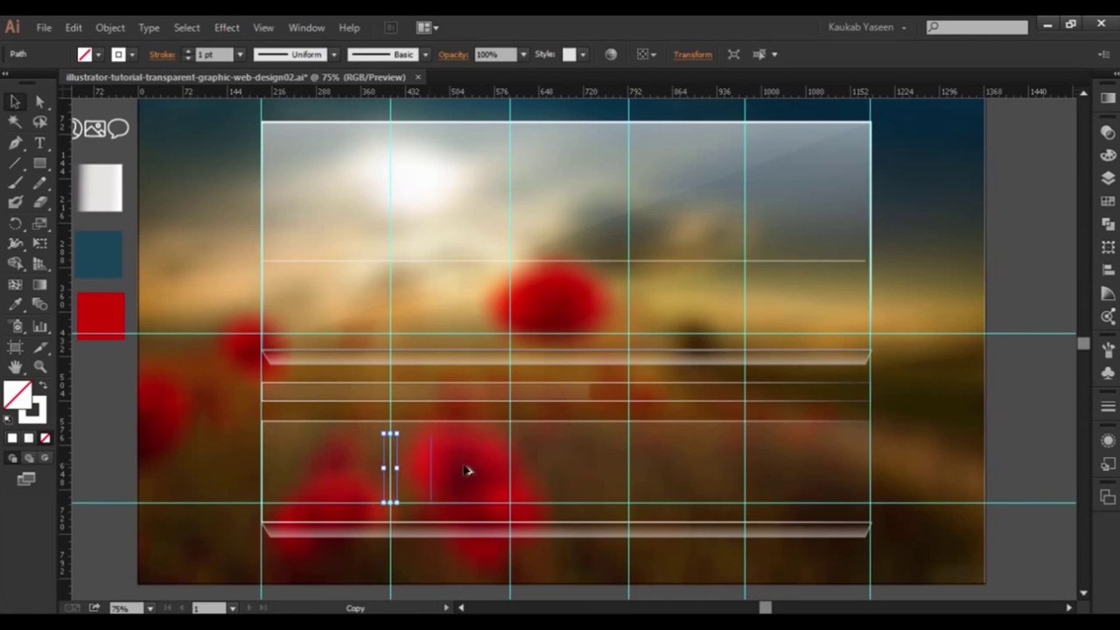
{"action": "left_click_drag", "start_coordinate": [507, 467], "coordinate": [632, 465]}
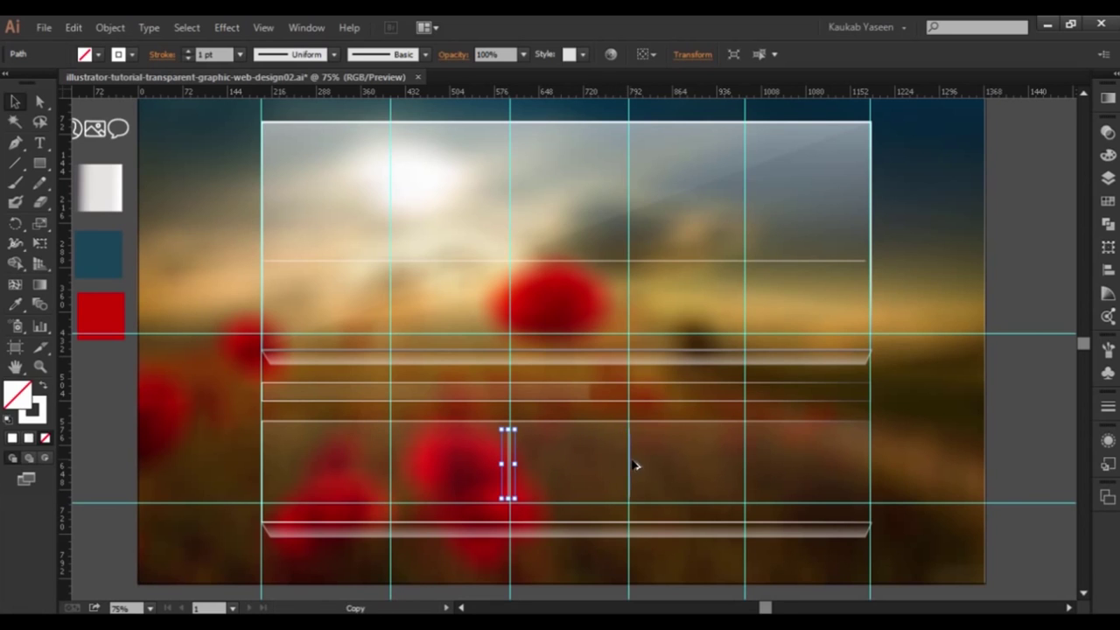
{"action": "left_click_drag", "start_coordinate": [633, 466], "coordinate": [634, 465]}
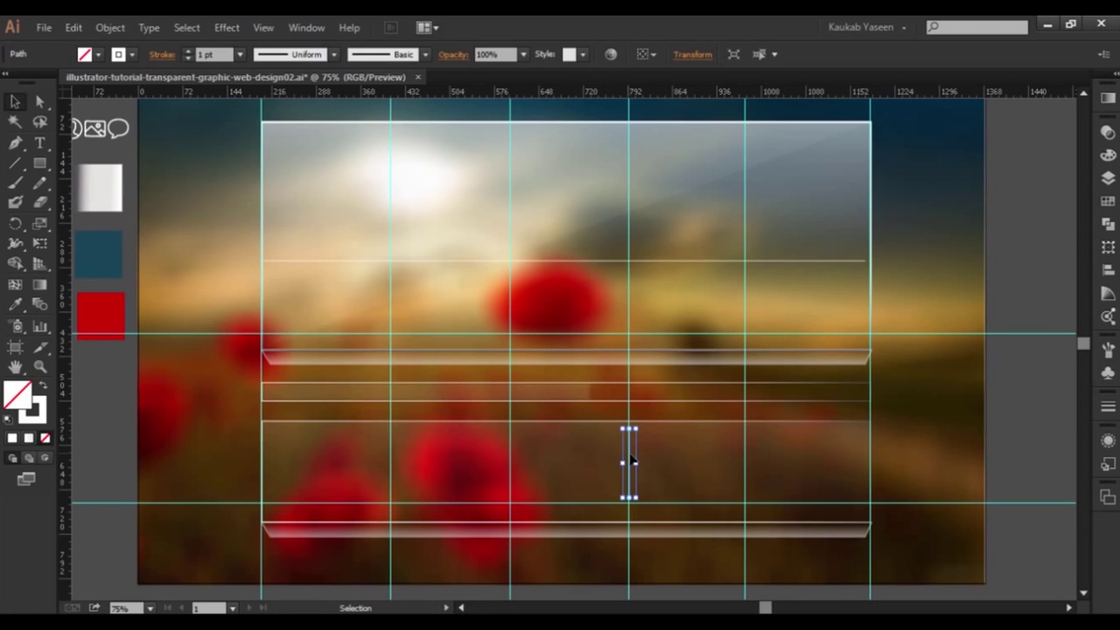
{"action": "left_click_drag", "start_coordinate": [632, 461], "coordinate": [745, 465]}
{"action": "left_click_drag", "start_coordinate": [744, 466], "coordinate": [745, 465]}
{"action": "left_click", "coordinate": [890, 457]}
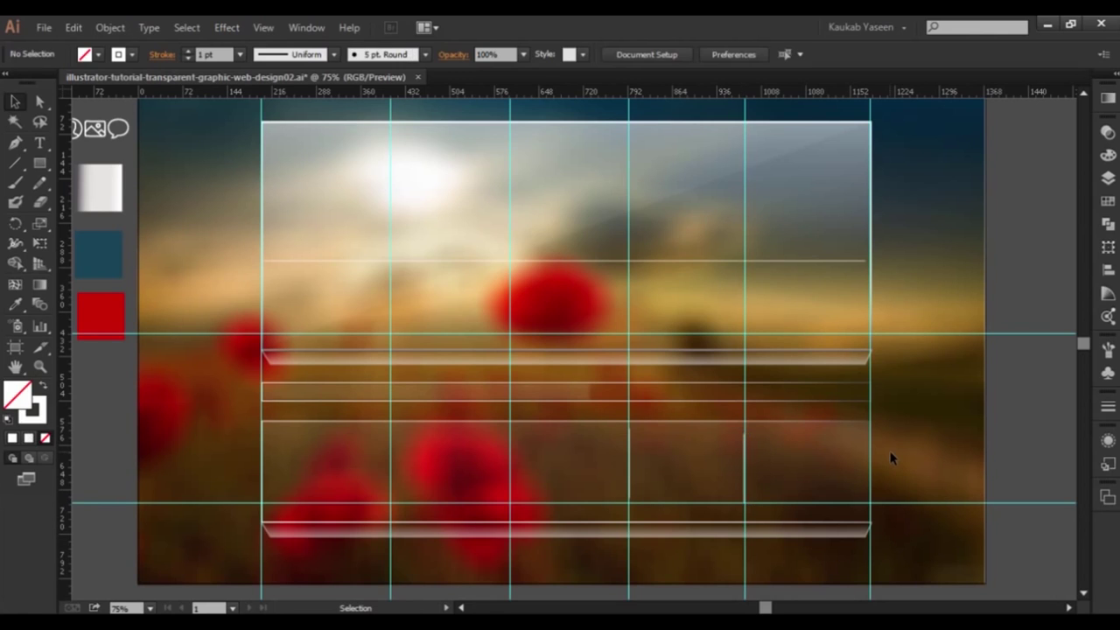
- Check the dividers with guides hidden, then copy one onto the second column guide
{"action": "key", "text": "a"}
{"action": "key", "text": "ctrl+semicolon"}
{"action": "key", "text": "v"}
{"action": "key", "text": "a"}
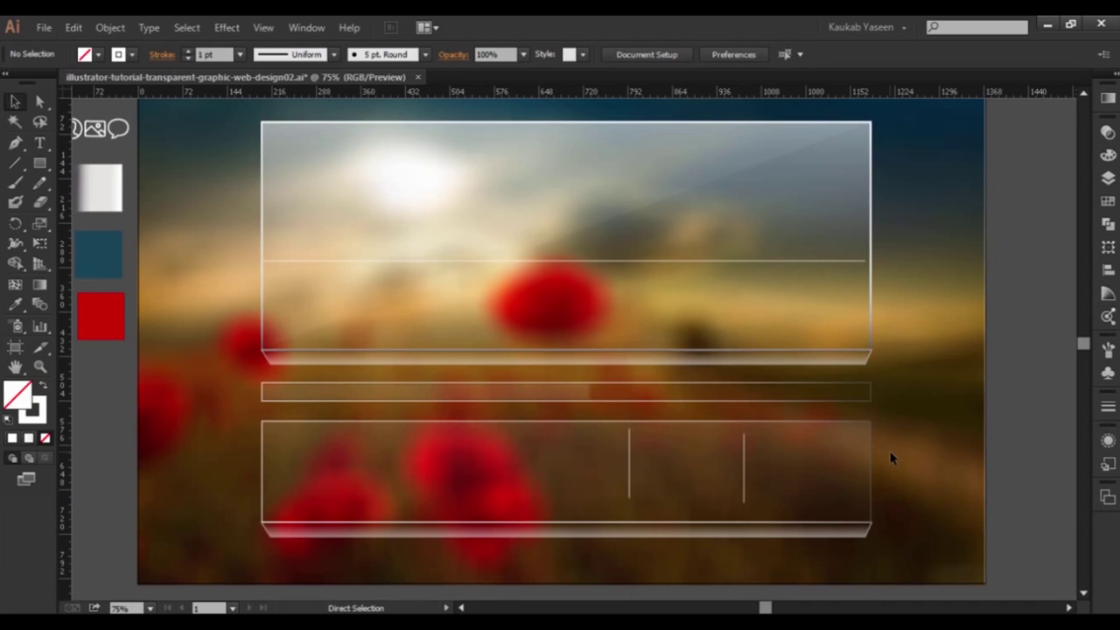
{"action": "key", "text": "ctrl+semicolon"}
{"action": "key", "text": "v"}
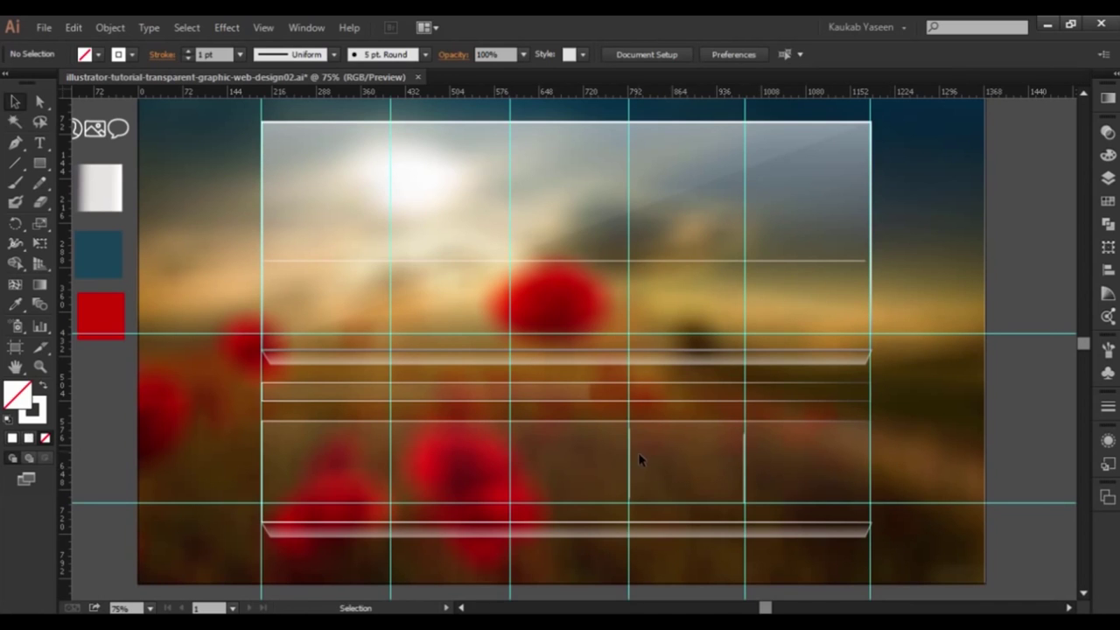
{"action": "left_click", "coordinate": [630, 467]}
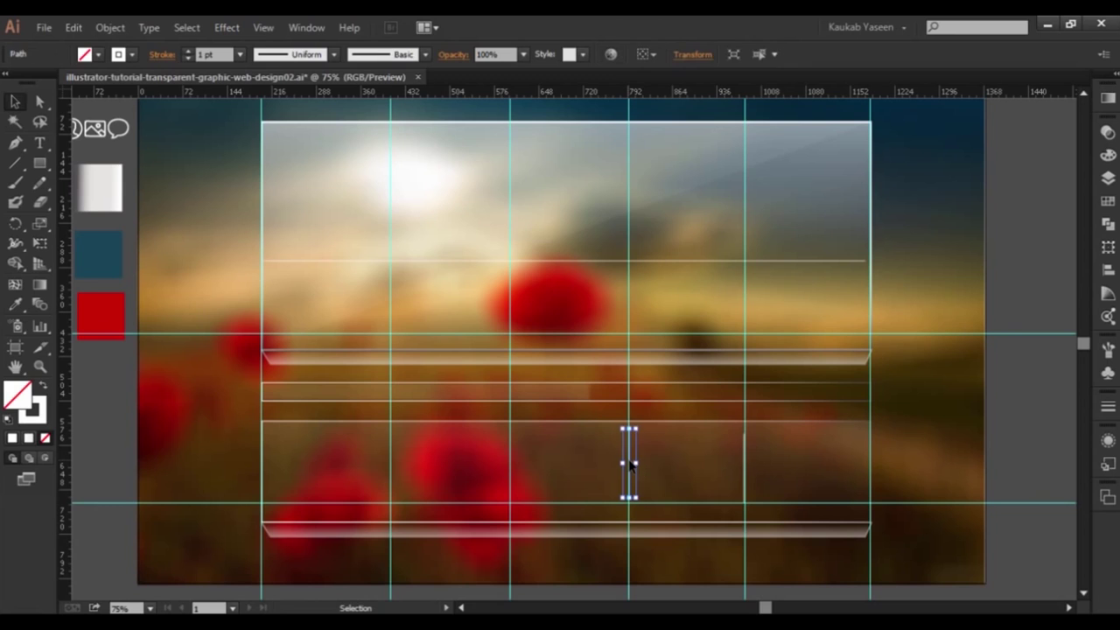
{"action": "left_click_drag", "start_coordinate": [630, 463], "coordinate": [395, 462]}
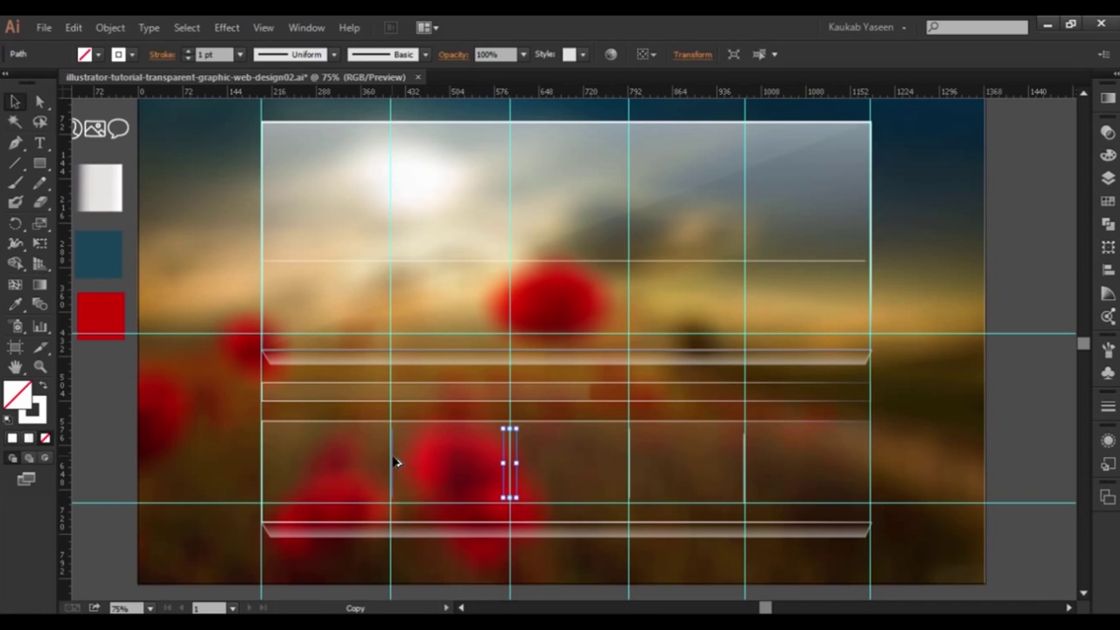
{"action": "left_click_drag", "start_coordinate": [395, 462], "coordinate": [396, 463]}
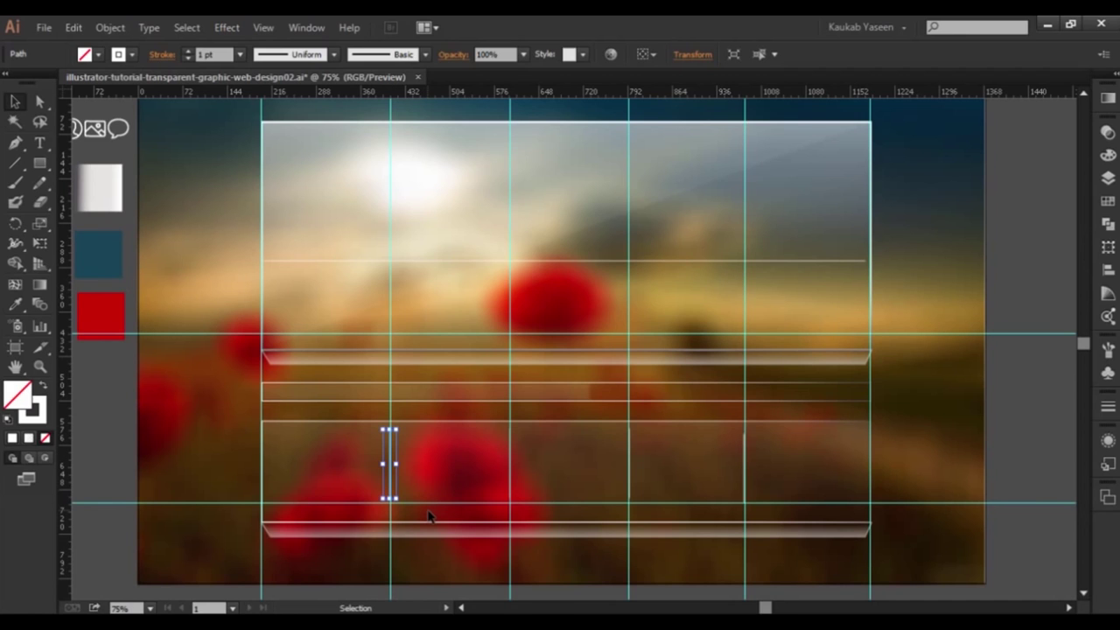
- Toggle the guides to review the dividers and move the icon group onto the layout
{"action": "key", "text": "a"}
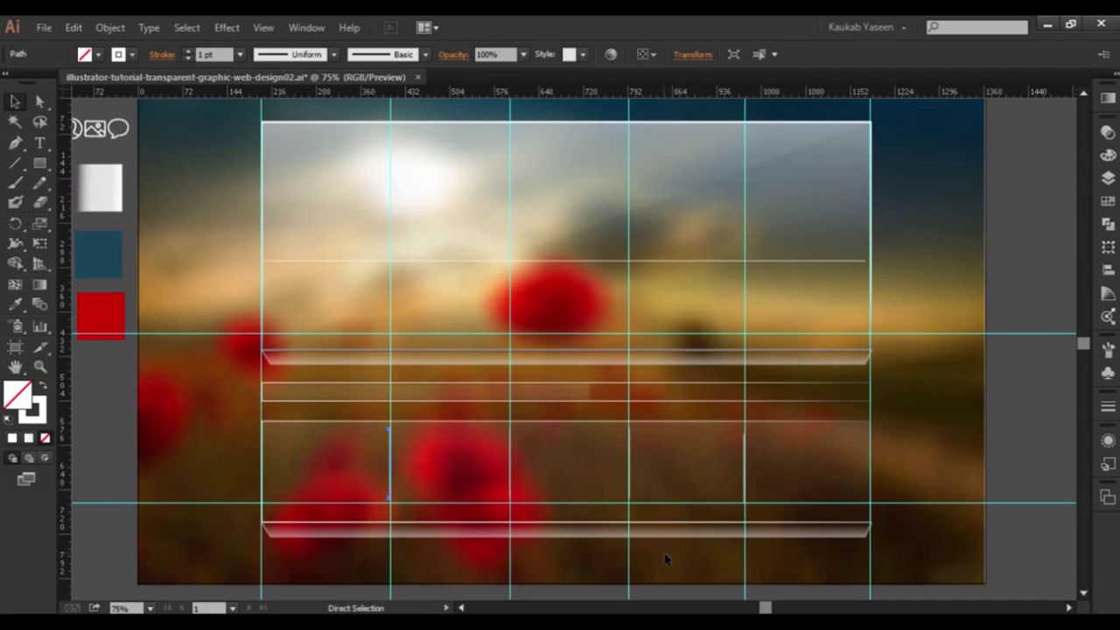
{"action": "key", "text": "ctrl+semicolon"}
{"action": "key", "text": "v"}
{"action": "key", "text": "a"}
{"action": "key", "text": "ctrl+semicolon"}
{"action": "key", "text": "v"}
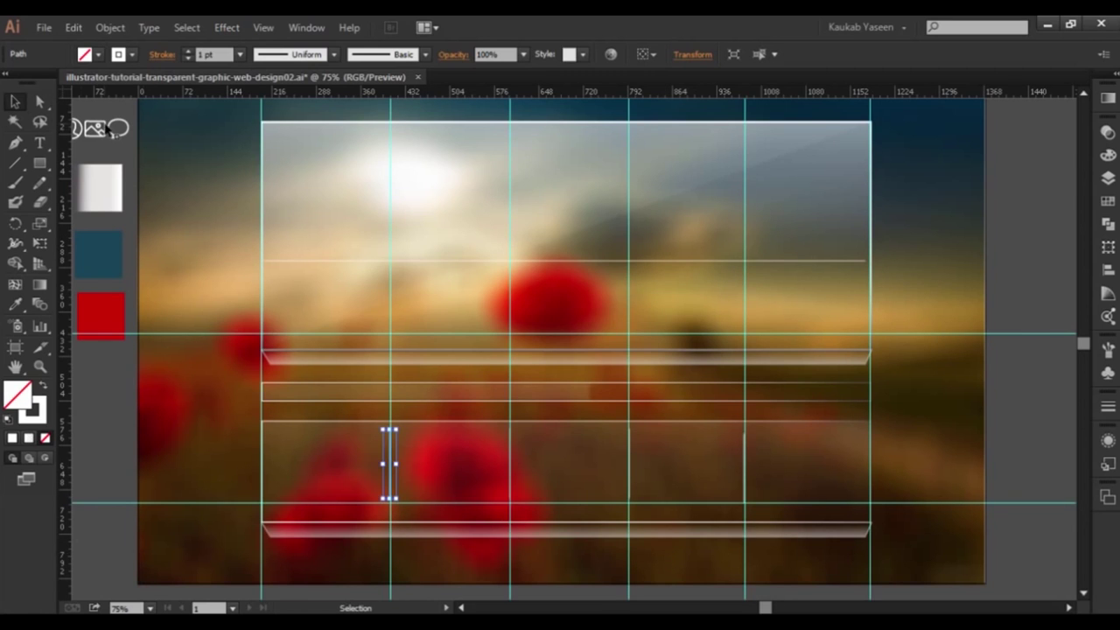
{"action": "mouse_move", "coordinate": [103, 130]}
{"action": "left_mouse_down"}
{"action": "mouse_move", "coordinate": [508, 354]}
{"action": "mouse_move", "coordinate": [618, 250]}
{"action": "left_mouse_up"}
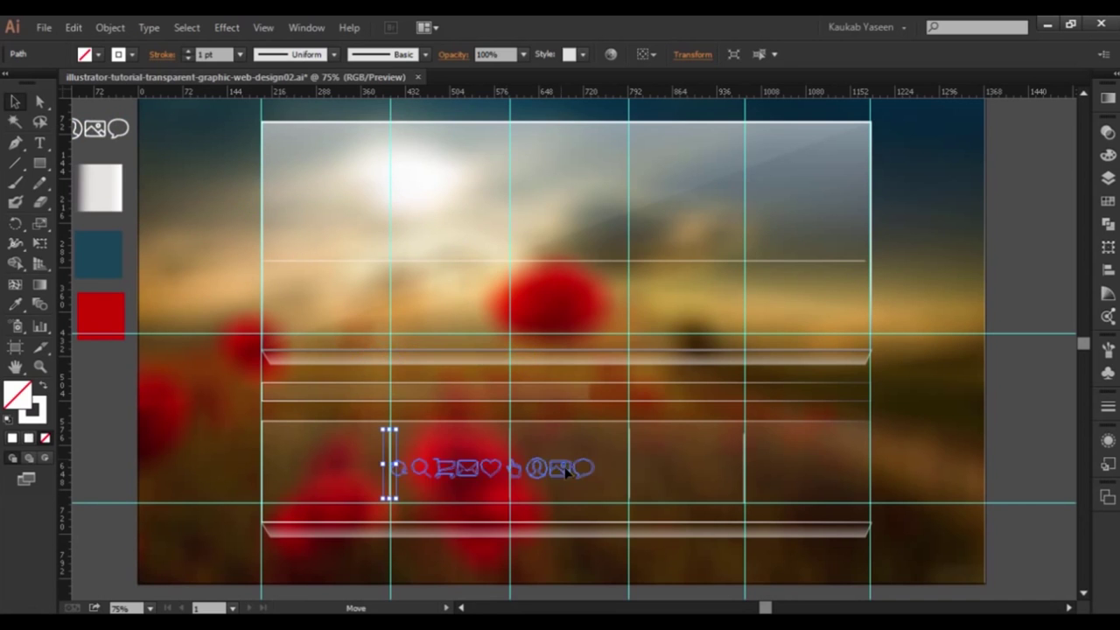
- Drop the icon row into the top box, scale it wider, and ungroup it into separate icons
{"action": "left_click_drag", "start_coordinate": [617, 251], "coordinate": [616, 222]}
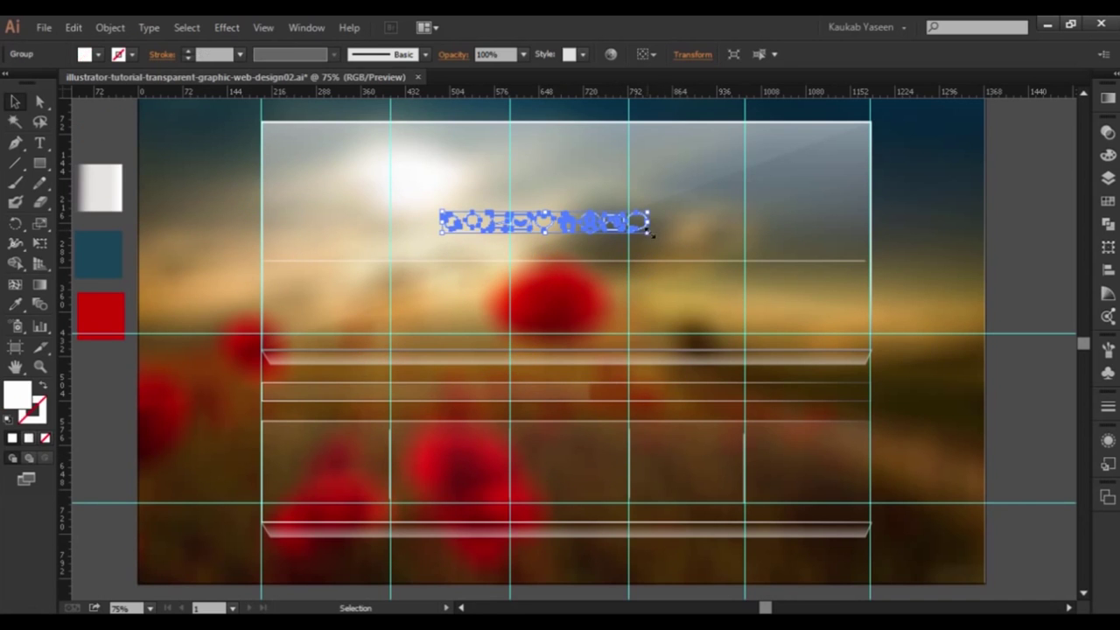
{"action": "left_click_drag", "start_coordinate": [653, 234], "coordinate": [684, 246]}
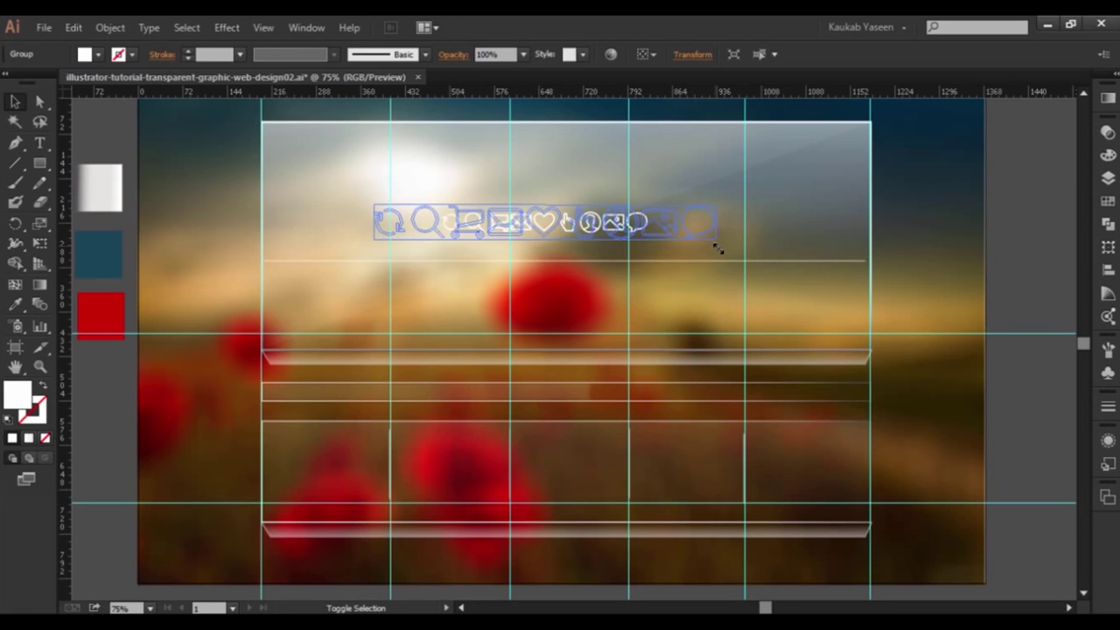
{"action": "left_click_drag", "start_coordinate": [685, 246], "coordinate": [715, 245]}
{"action": "right_click", "coordinate": [529, 228]}
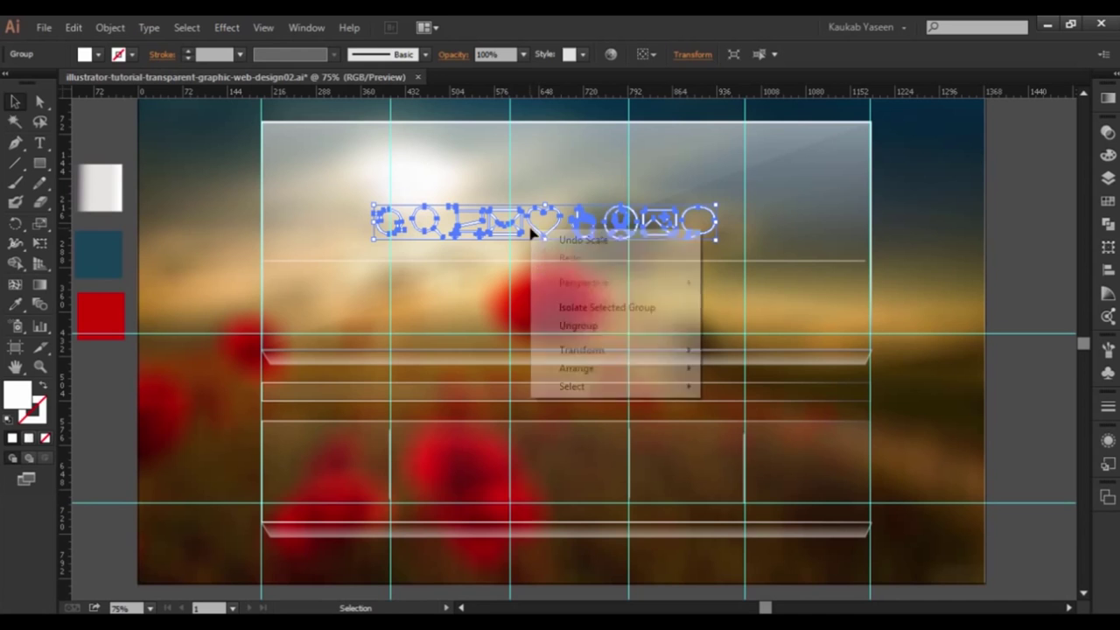
{"action": "left_click", "coordinate": [593, 327]}
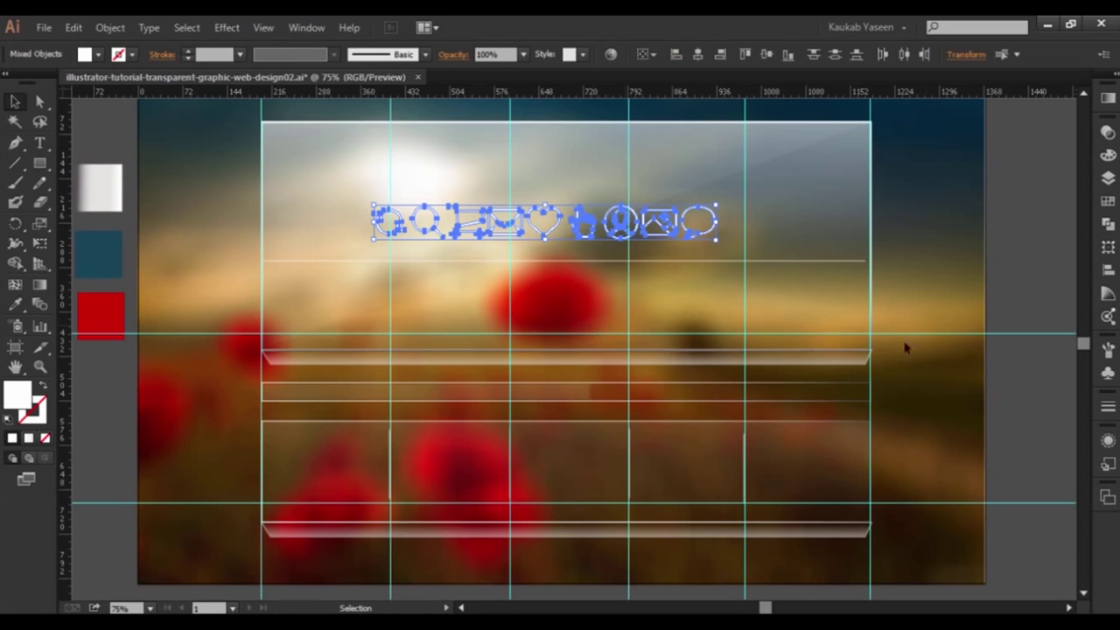
{"action": "left_click", "coordinate": [961, 244]}
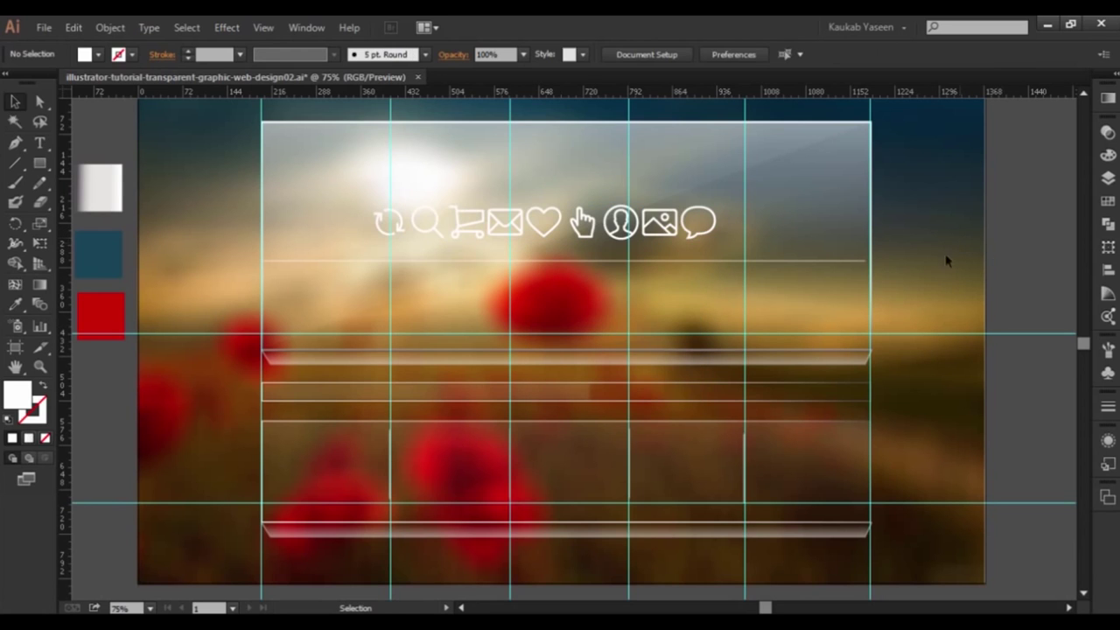
- Move the speech bubble to bottom-right, the hand into the middle row, and the heart to bottom-middle
{"action": "left_click", "coordinate": [691, 239]}
{"action": "left_click_drag", "start_coordinate": [693, 238], "coordinate": [440, 437]}
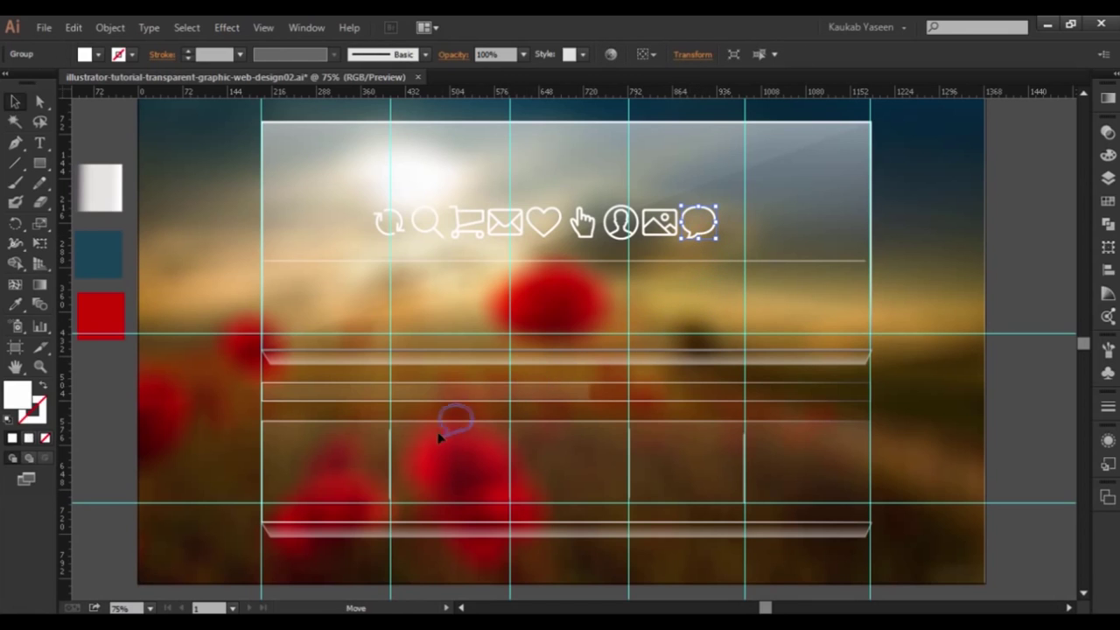
{"action": "left_click_drag", "start_coordinate": [440, 438], "coordinate": [751, 473]}
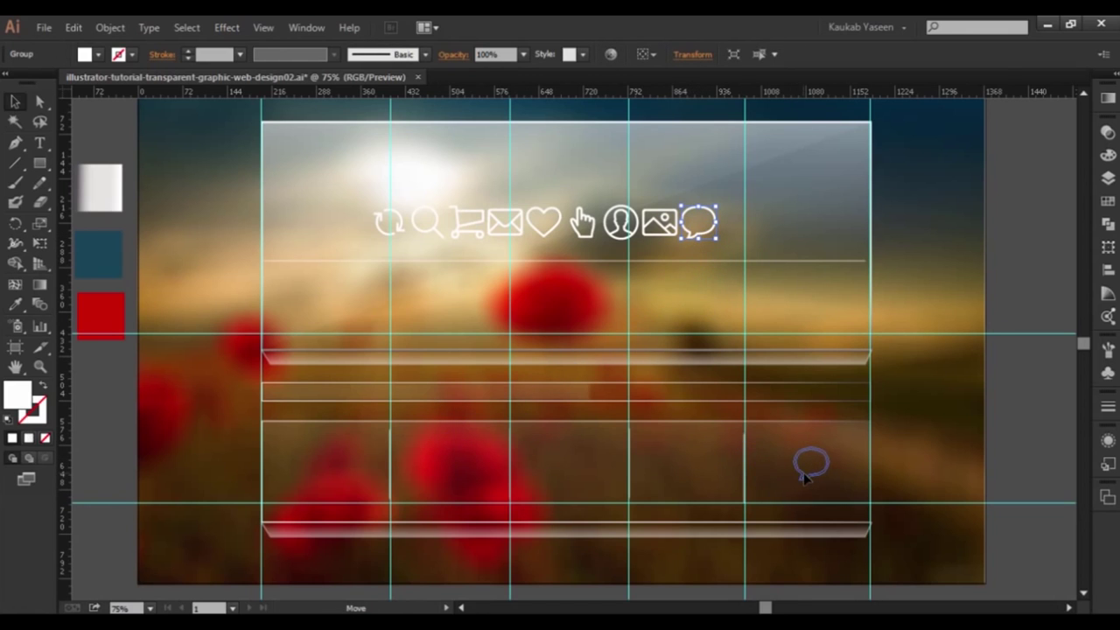
{"action": "left_click_drag", "start_coordinate": [793, 475], "coordinate": [808, 475]}
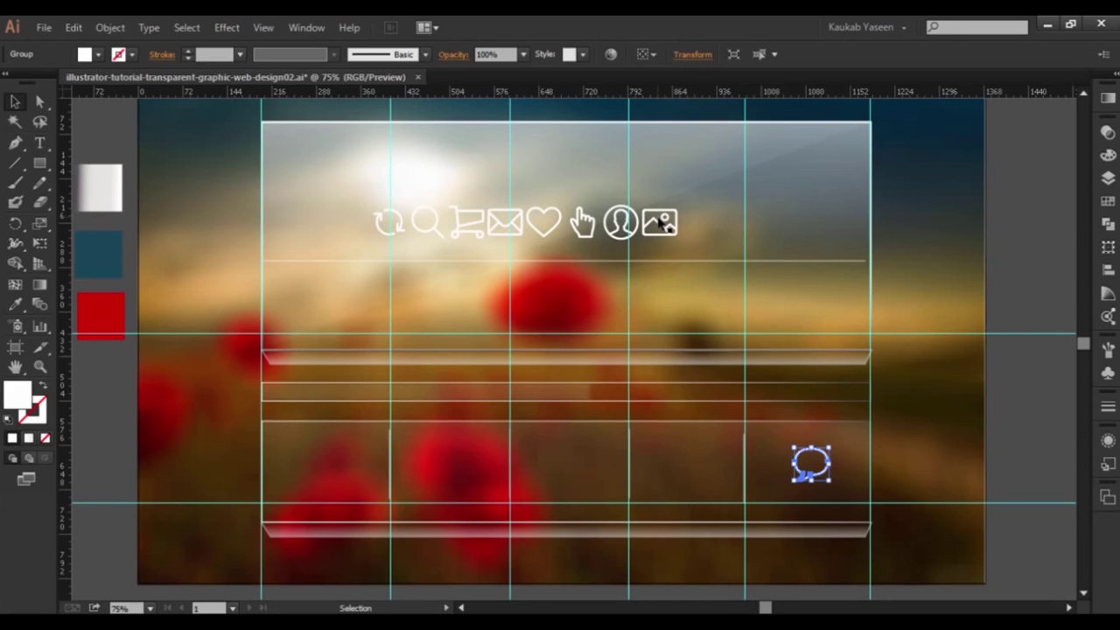
{"action": "left_click_drag", "start_coordinate": [660, 223], "coordinate": [670, 230]}
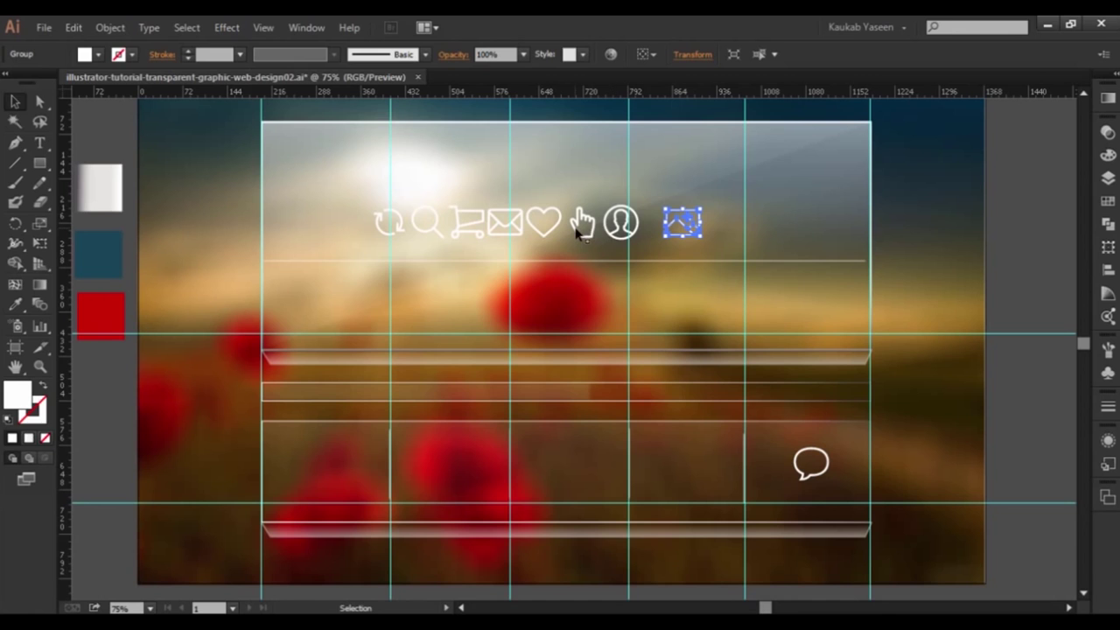
{"action": "mouse_move", "coordinate": [579, 229]}
{"action": "left_mouse_down"}
{"action": "mouse_move", "coordinate": [585, 306]}
{"action": "mouse_move", "coordinate": [565, 305]}
{"action": "left_mouse_up"}
{"action": "left_click_drag", "start_coordinate": [545, 236], "coordinate": [564, 433]}
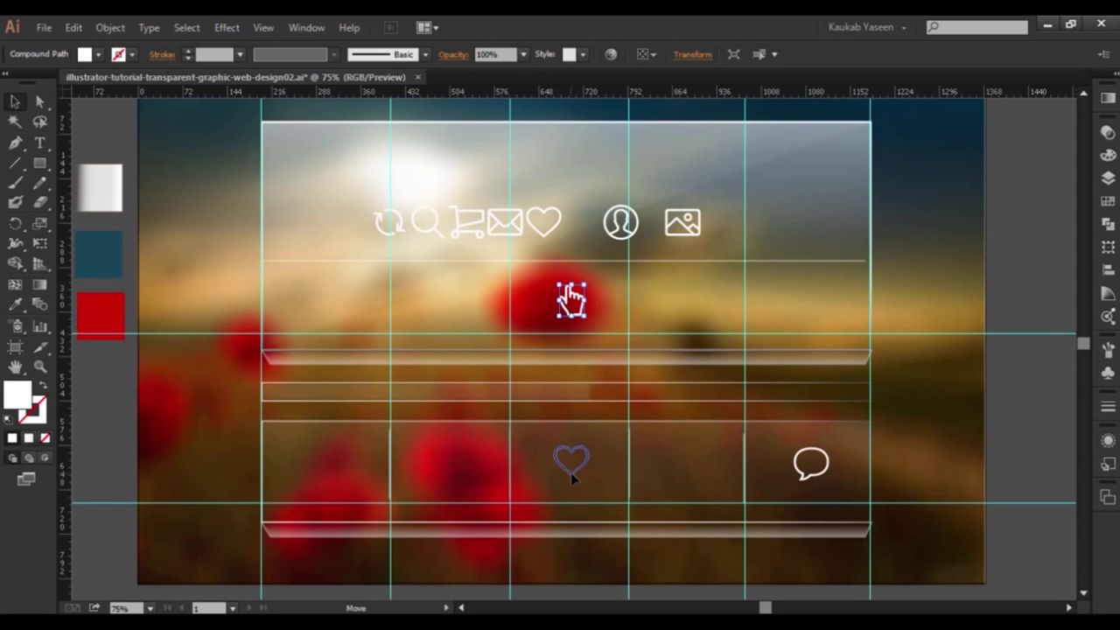
{"action": "left_click_drag", "start_coordinate": [570, 472], "coordinate": [570, 472]}
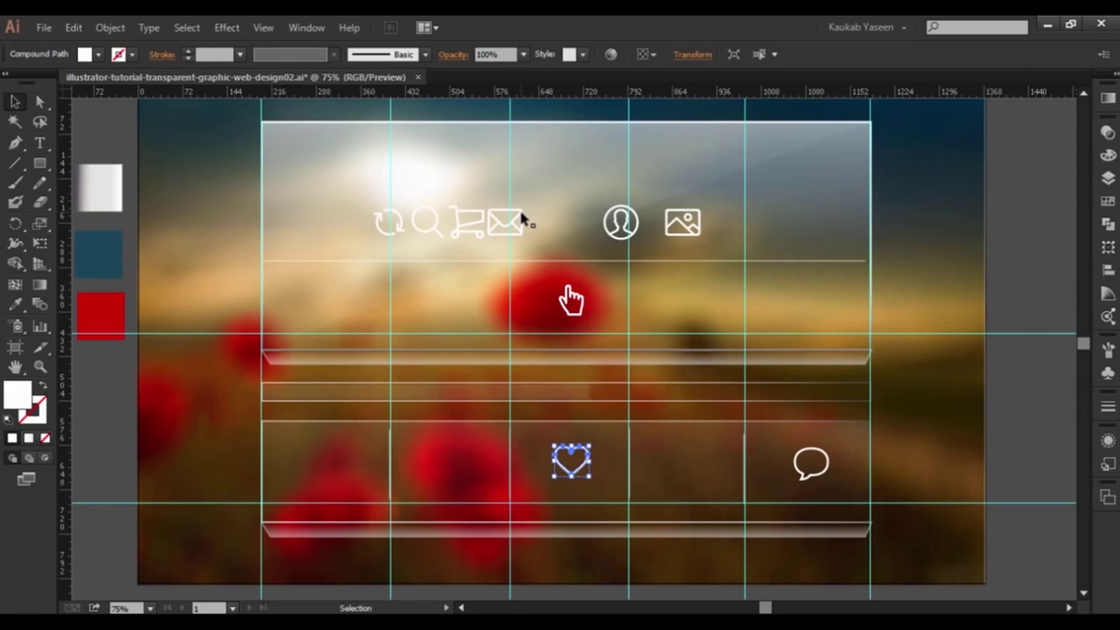
- Place envelope, image, user and refresh icons in middle-row cells, cart and search in bottom cells
{"action": "left_click_drag", "start_coordinate": [521, 213], "coordinate": [342, 300]}
{"action": "left_click_drag", "start_coordinate": [691, 228], "coordinate": [813, 304]}
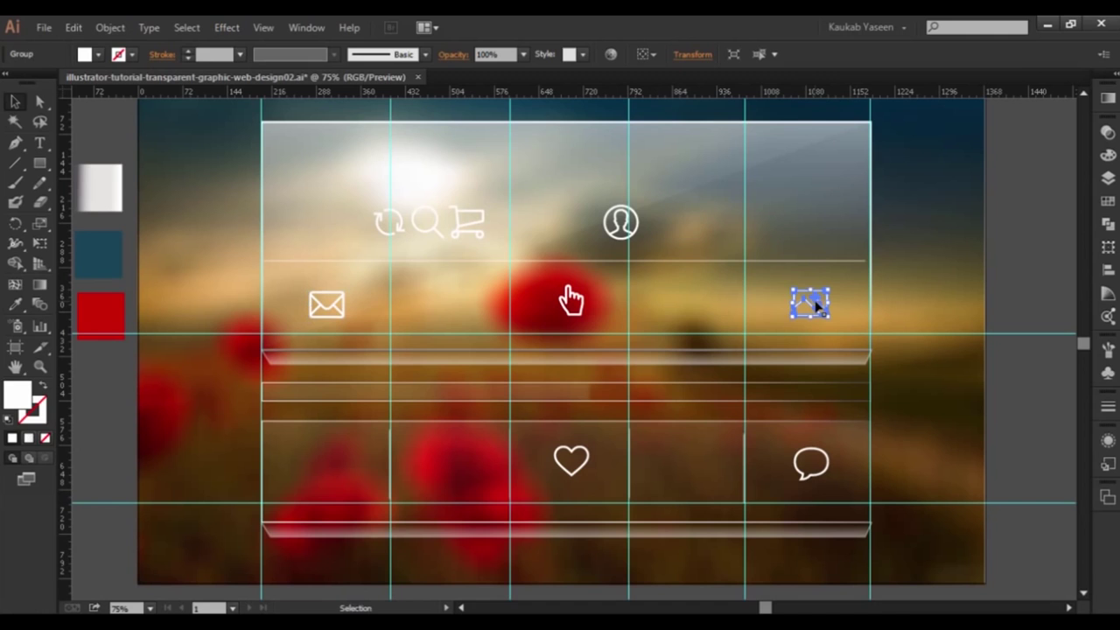
{"action": "left_click_drag", "start_coordinate": [472, 228], "coordinate": [331, 469]}
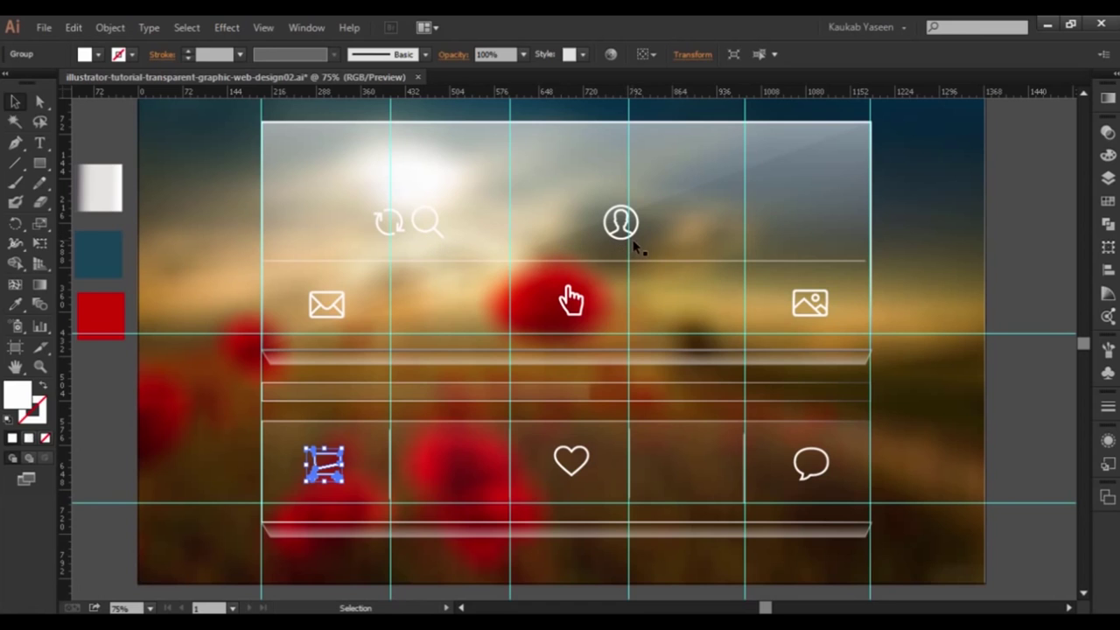
{"action": "left_click_drag", "start_coordinate": [617, 234], "coordinate": [678, 308]}
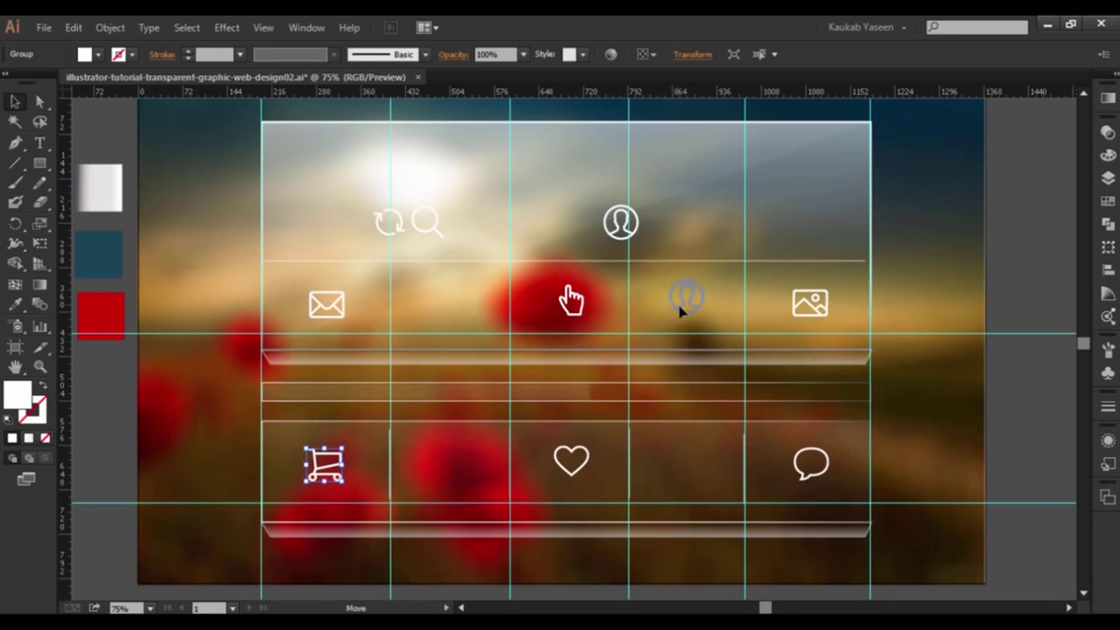
{"action": "left_click_drag", "start_coordinate": [680, 313], "coordinate": [681, 313]}
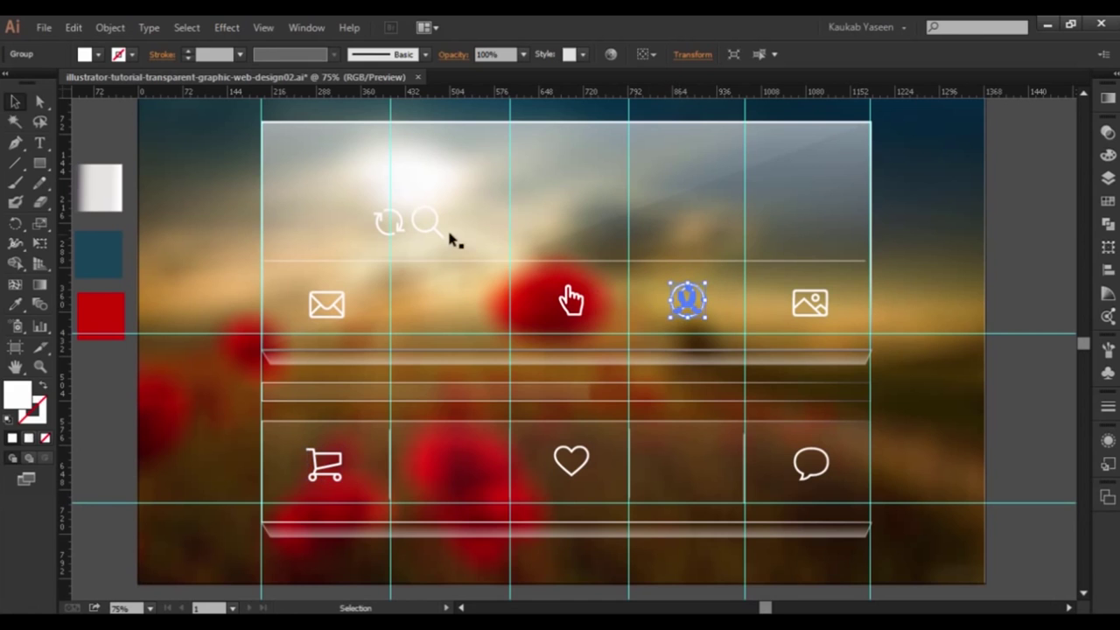
{"action": "left_click_drag", "start_coordinate": [402, 234], "coordinate": [455, 308]}
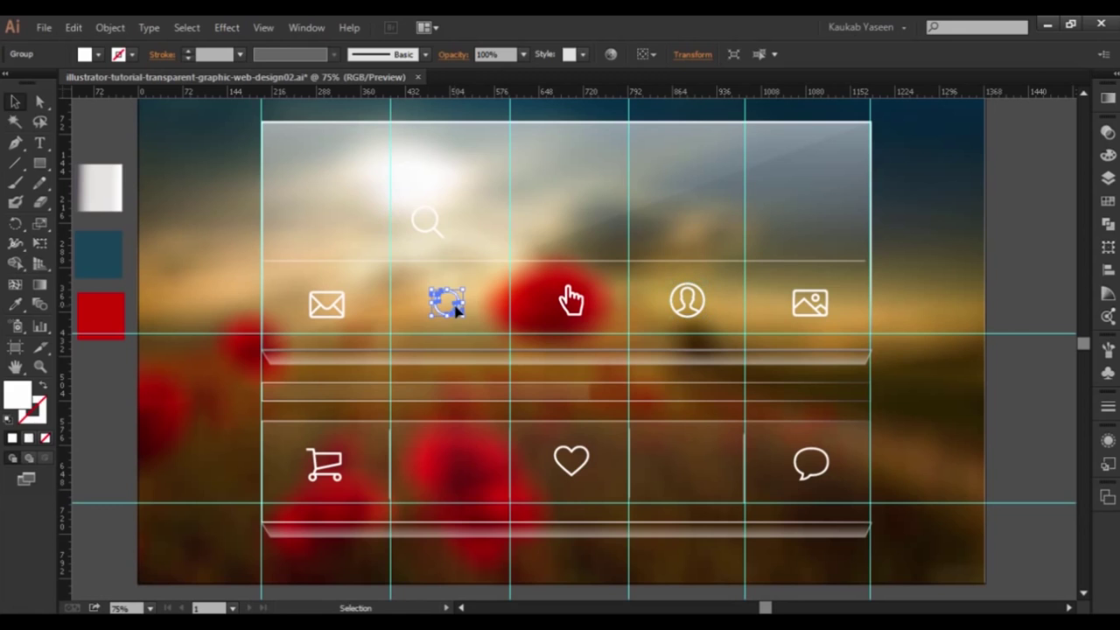
{"action": "left_click_drag", "start_coordinate": [434, 234], "coordinate": [460, 462]}
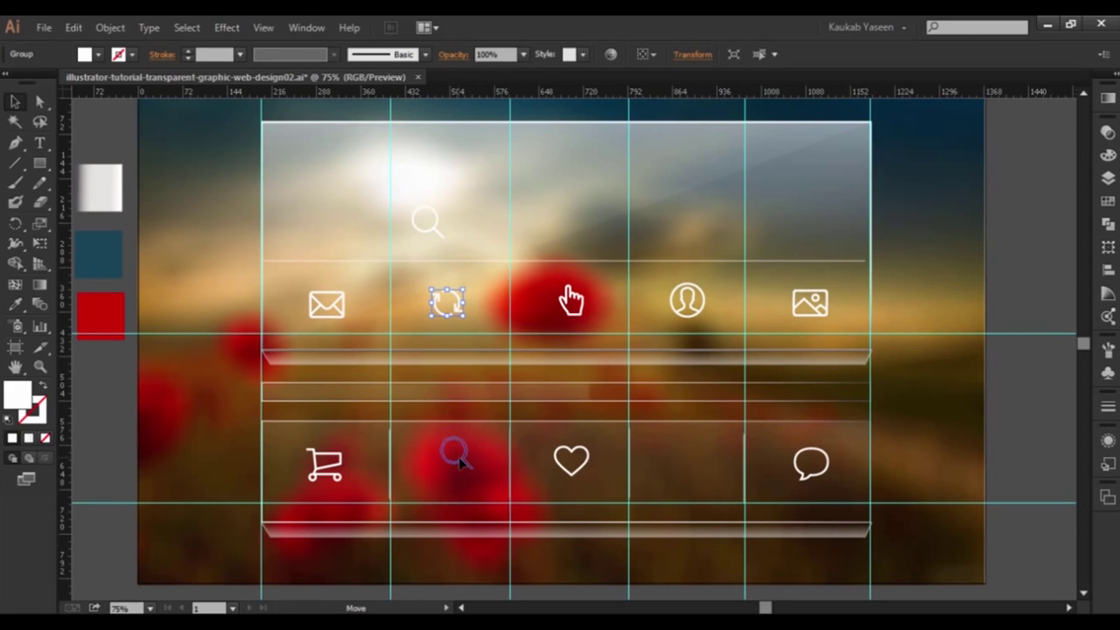
{"action": "left_click_drag", "start_coordinate": [460, 461], "coordinate": [451, 464]}
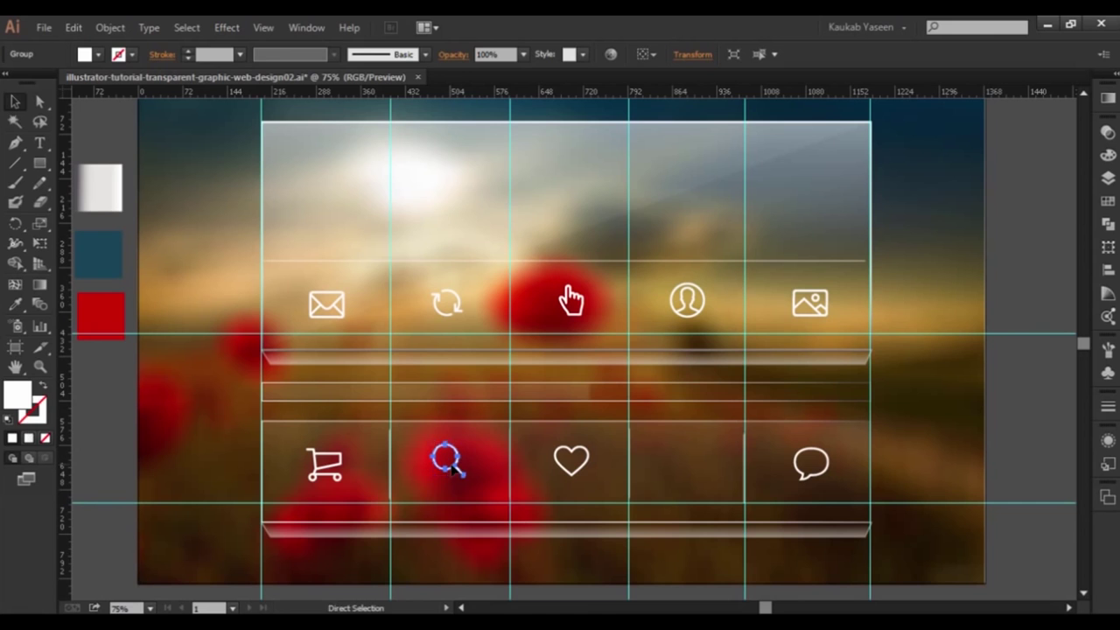
{"action": "key", "text": "ctrl+plus"}
{"action": "key", "text": "ctrl+minus"}
{"action": "key", "text": "ctrl+minus"}
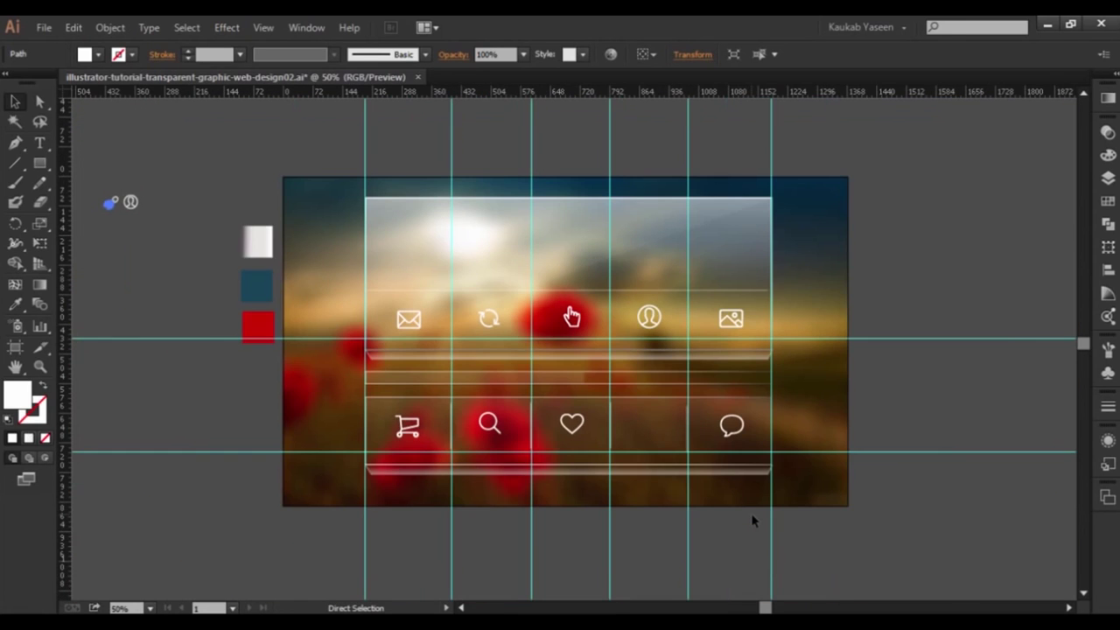
- Move the link icon from the pasteboard into the empty fourth cell of the bottom row
{"action": "key", "text": "v"}
{"action": "left_click", "coordinate": [194, 178]}
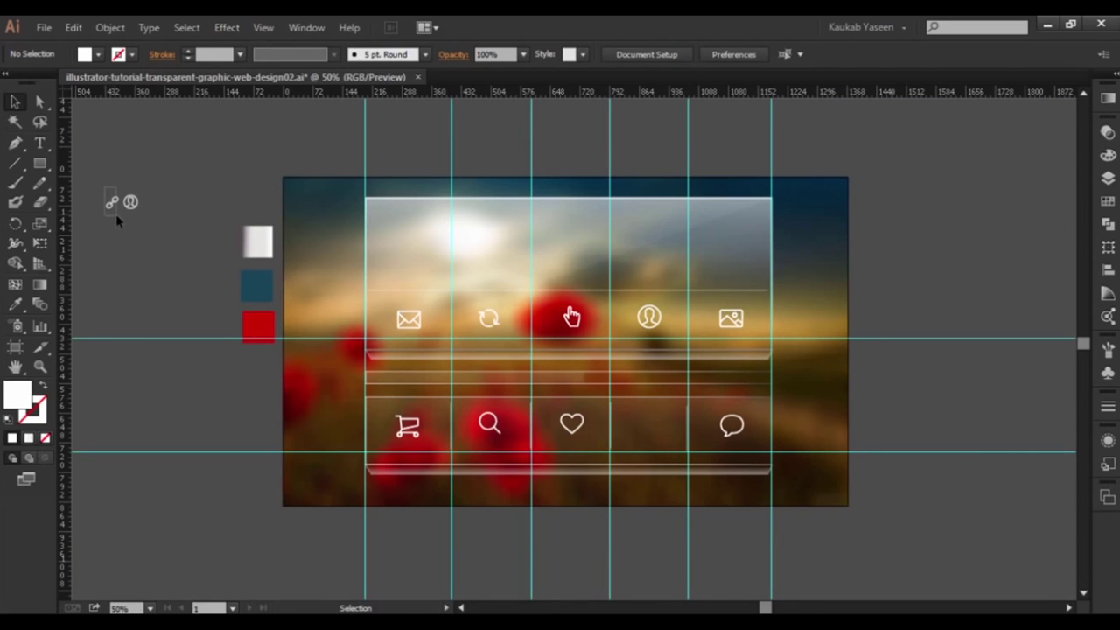
{"action": "left_click", "coordinate": [116, 213]}
{"action": "key", "text": "a"}
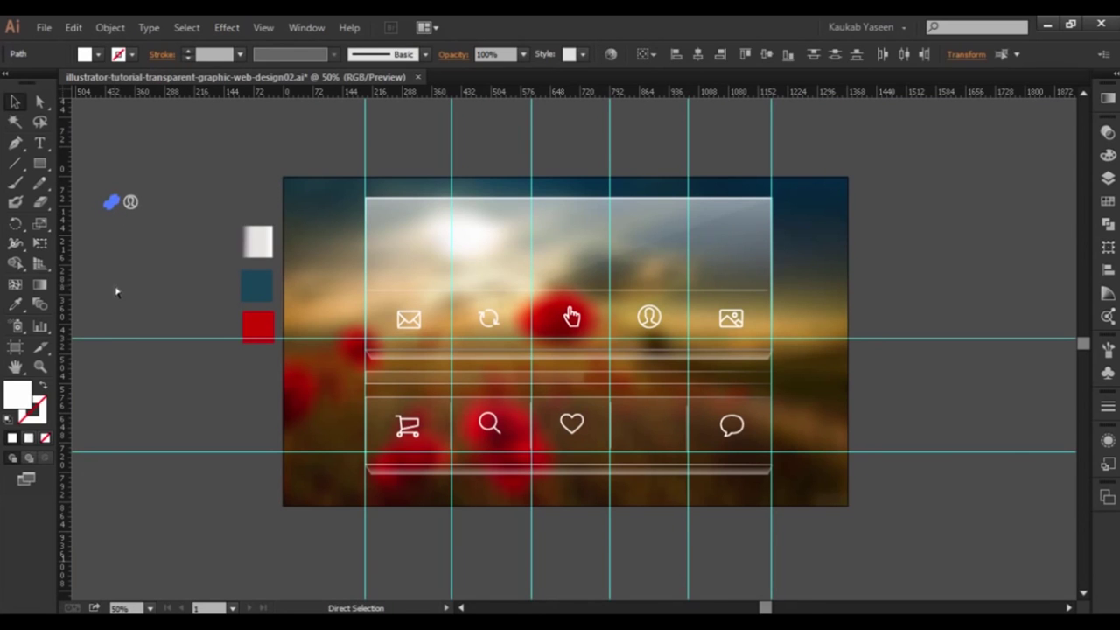
{"action": "key", "text": "v"}
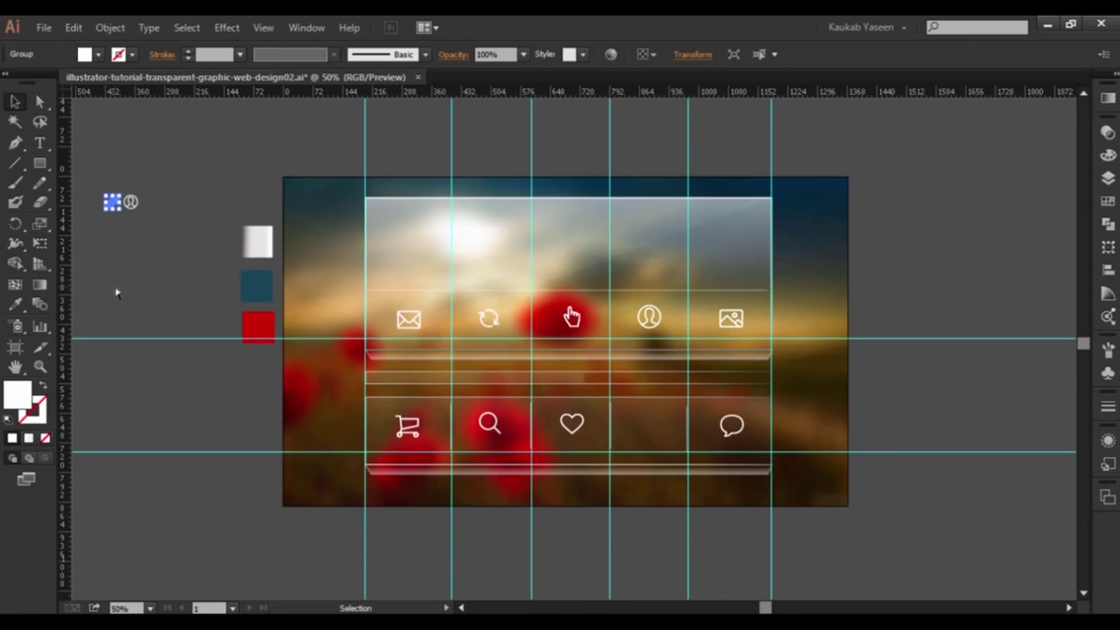
{"action": "mouse_move", "coordinate": [105, 203]}
{"action": "left_mouse_down"}
{"action": "mouse_move", "coordinate": [637, 487]}
{"action": "mouse_move", "coordinate": [654, 426]}
{"action": "left_mouse_up"}
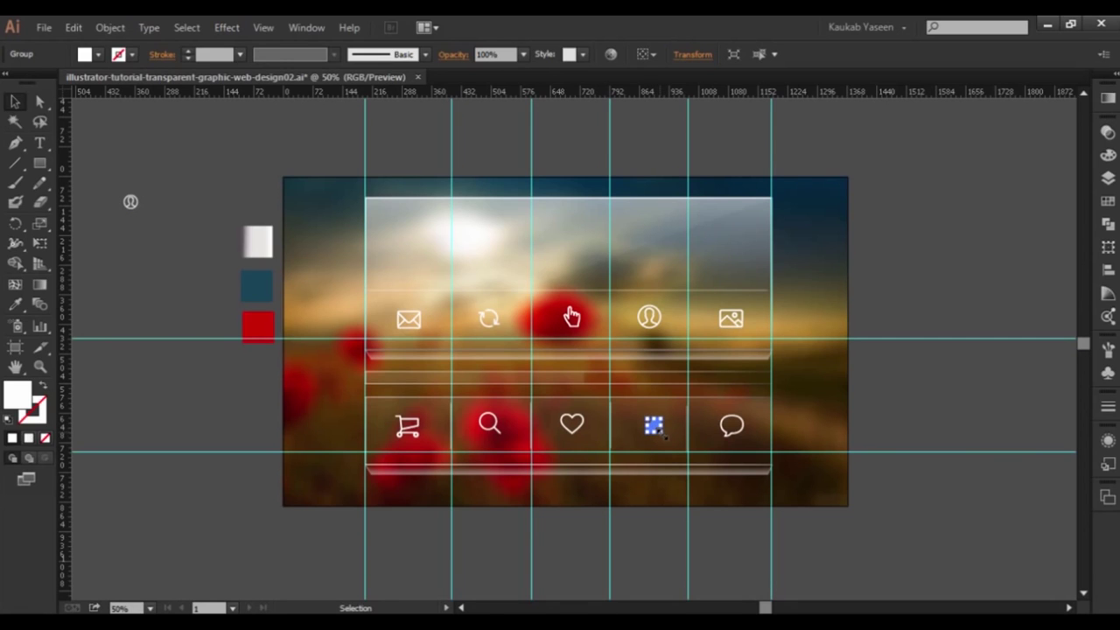
{"action": "left_click", "coordinate": [662, 438], "text": "shift"}
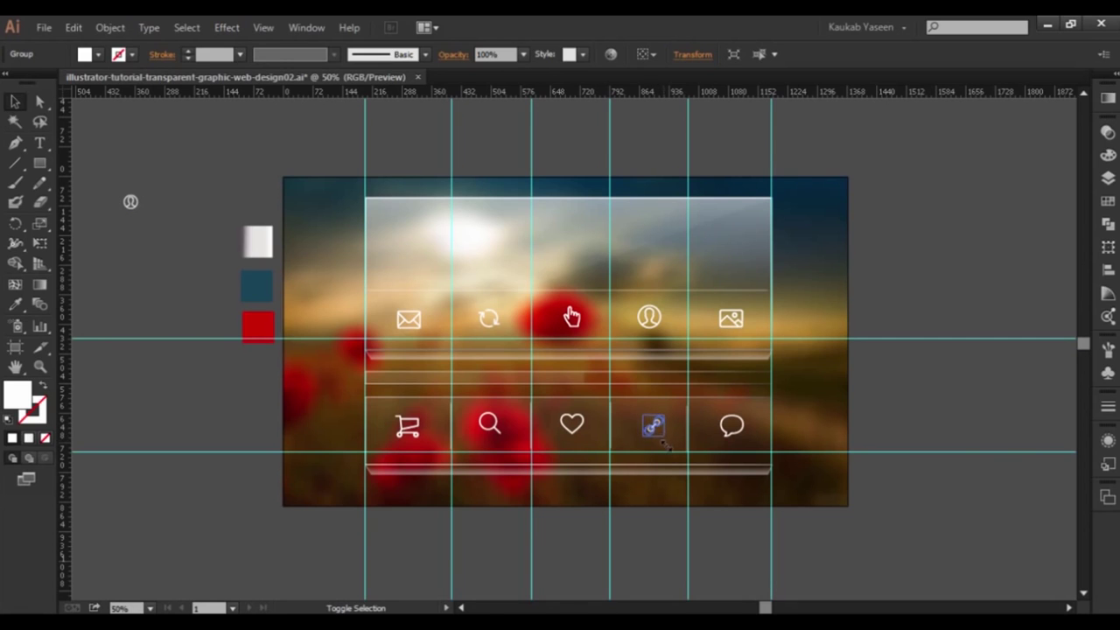
{"action": "left_click", "coordinate": [663, 442], "text": "shift"}
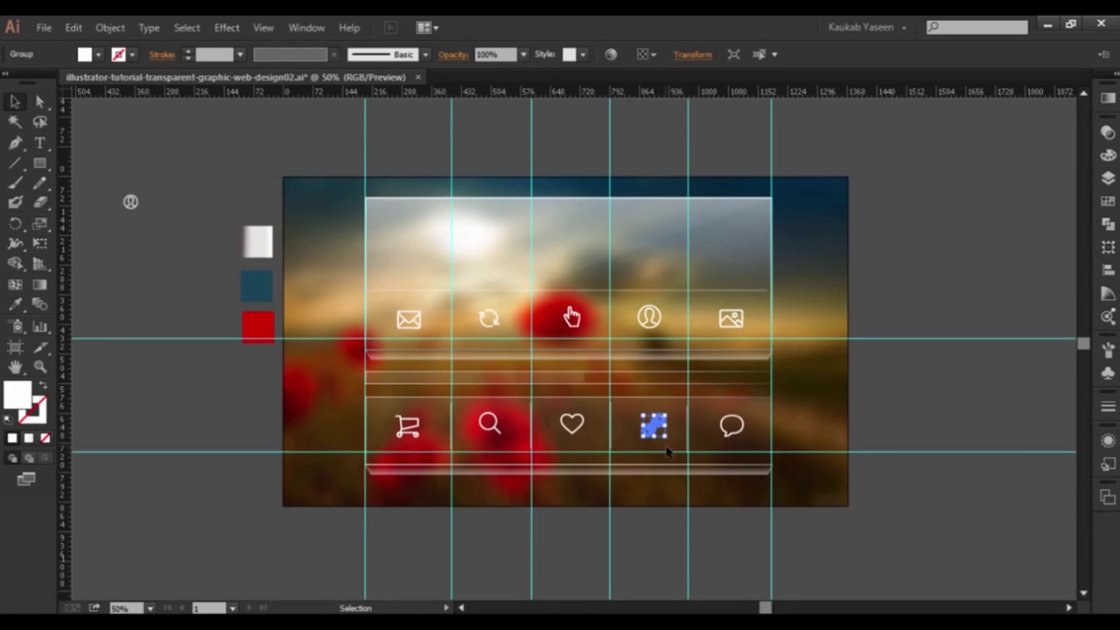
{"action": "left_click", "coordinate": [1017, 522]}
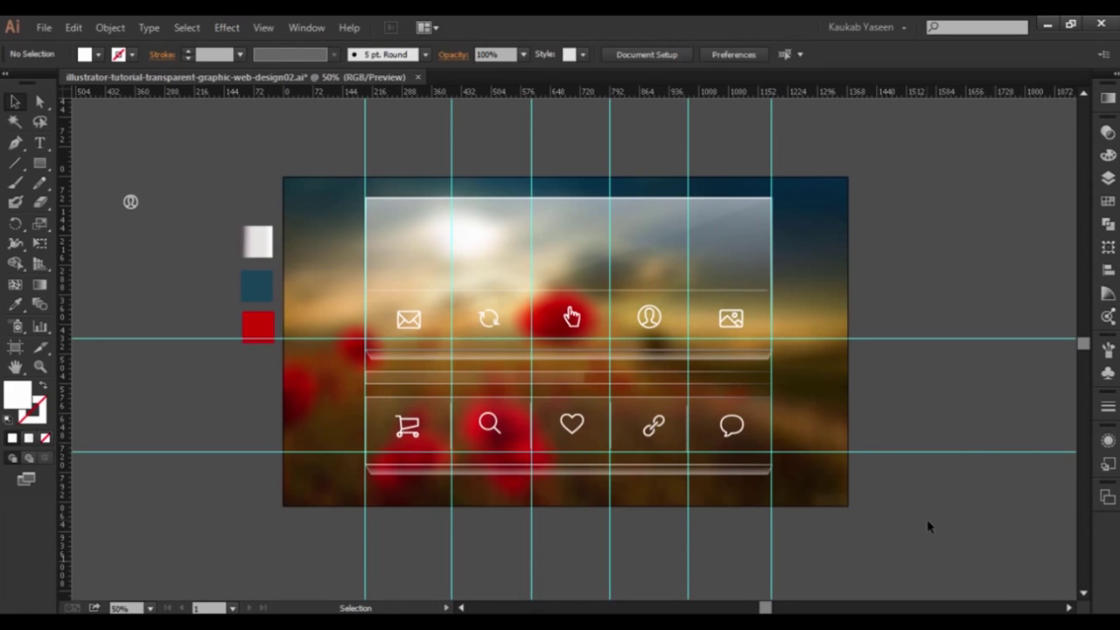
{"action": "key", "text": "ctrl"}
{"action": "key", "text": "ctrl+plus"}
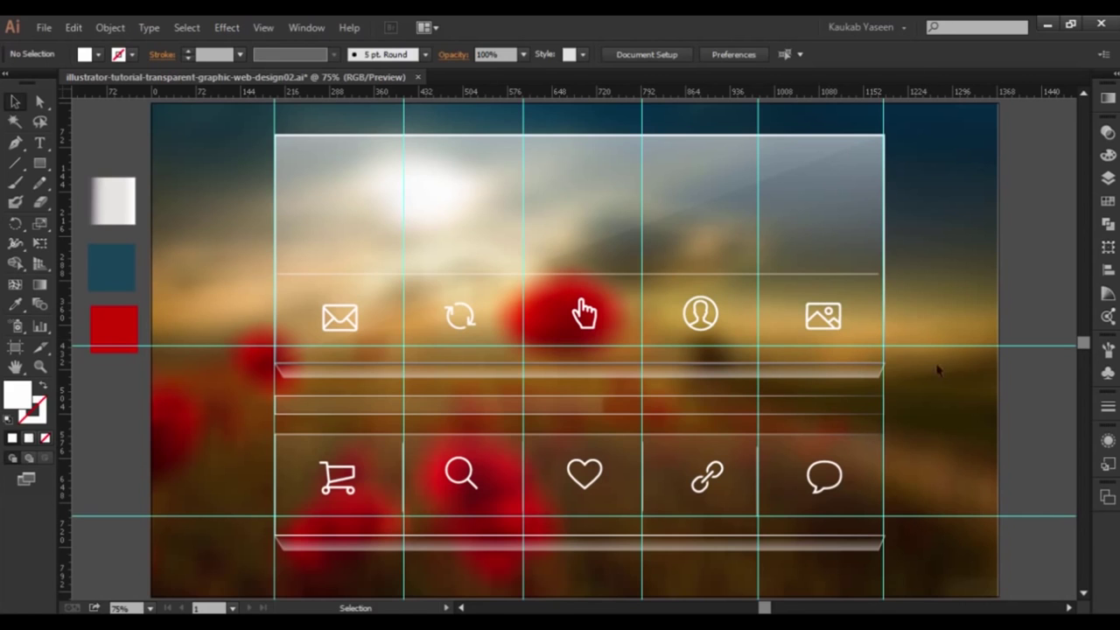
- Preview the layout with guides hidden, then show guides and return to the Selection tool
{"action": "key", "text": "ctrl+semicolon"}
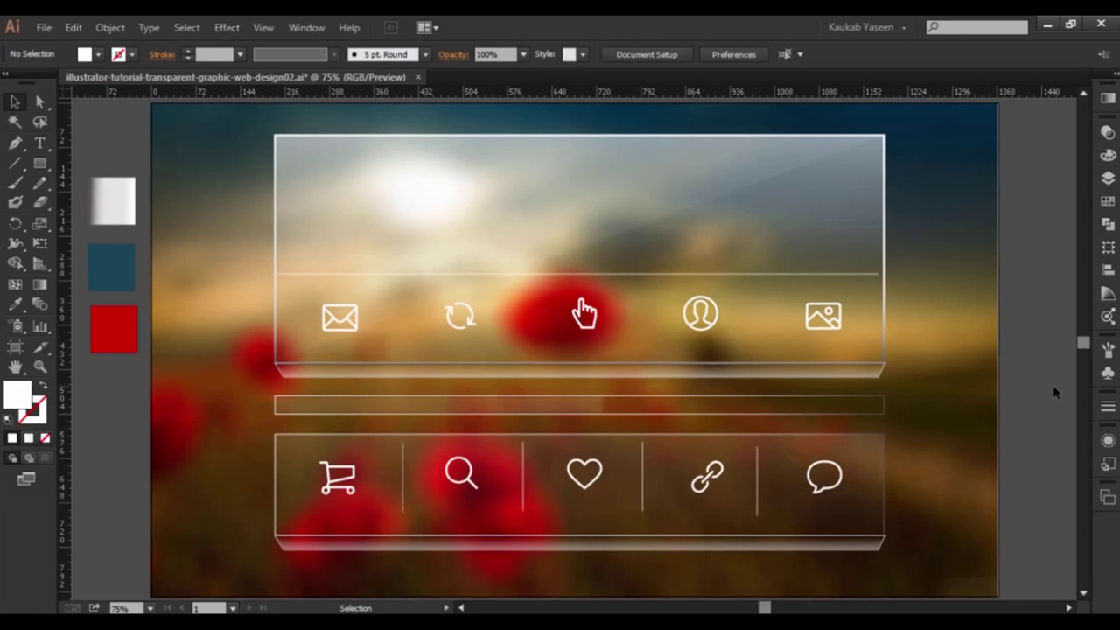
{"action": "key", "text": "a"}
{"action": "key", "text": "ctrl+semicolon"}
{"action": "key", "text": "v"}
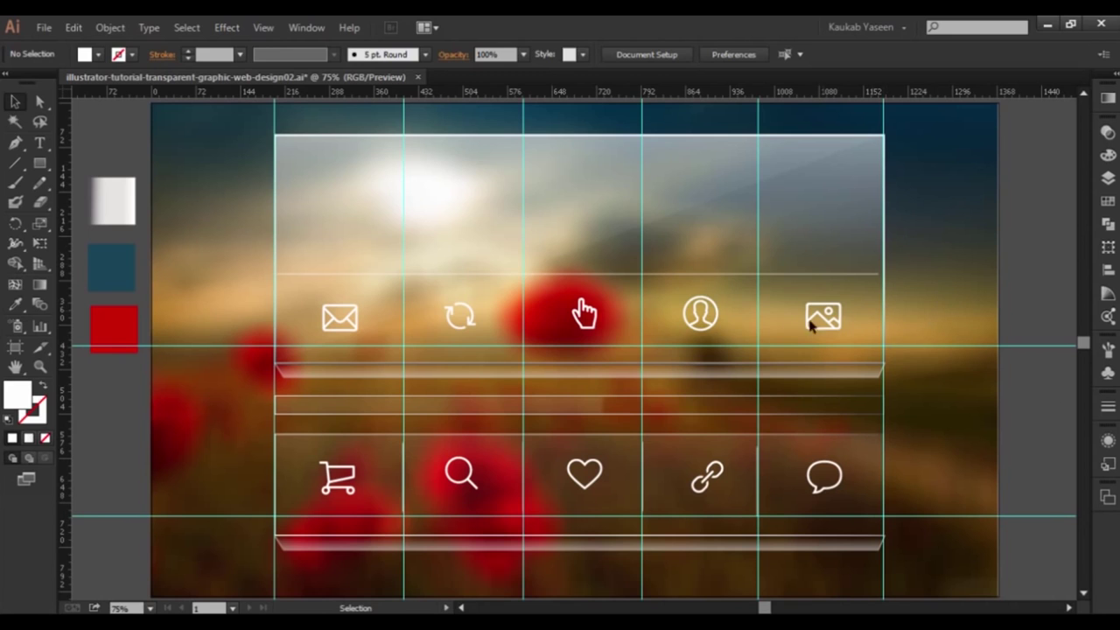
- Select the profile, hand, refresh, envelope and image icons and nudge them down
{"action": "left_click", "coordinate": [700, 324]}
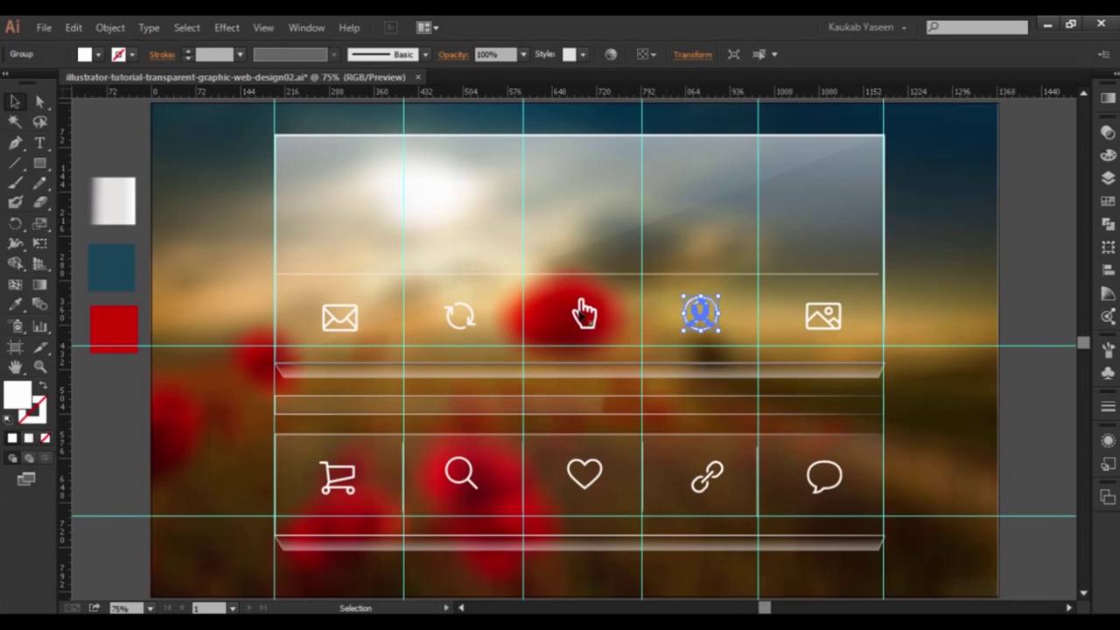
{"action": "left_click", "coordinate": [583, 315], "text": "shift"}
{"action": "left_click", "coordinate": [444, 321], "text": "shift"}
{"action": "left_click", "coordinate": [353, 325], "text": "shift"}
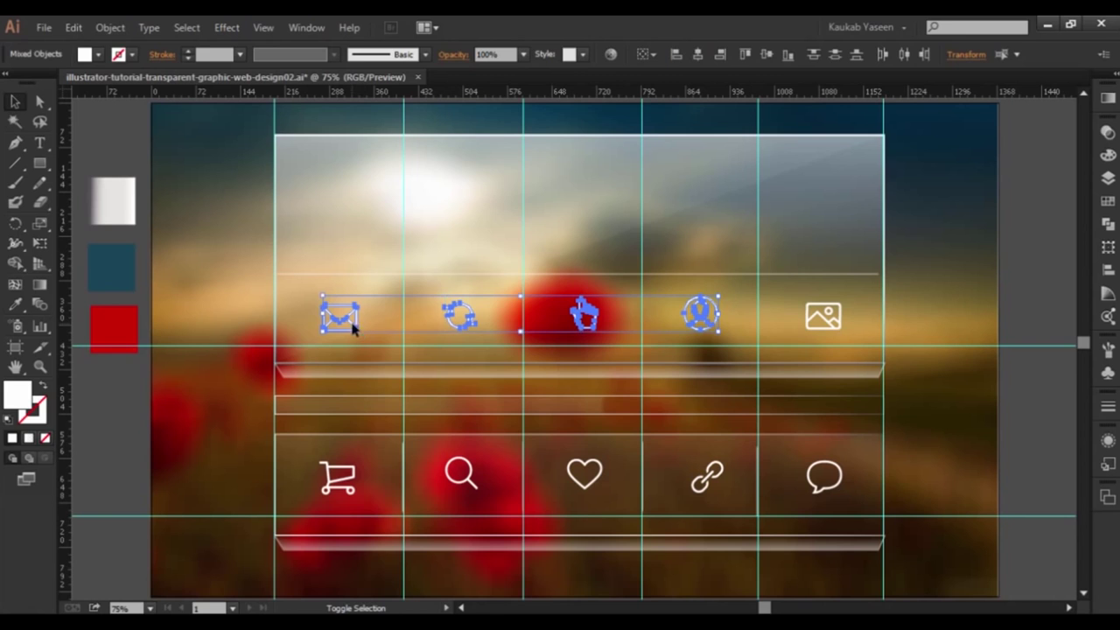
{"action": "left_click", "coordinate": [813, 322], "text": "shift"}
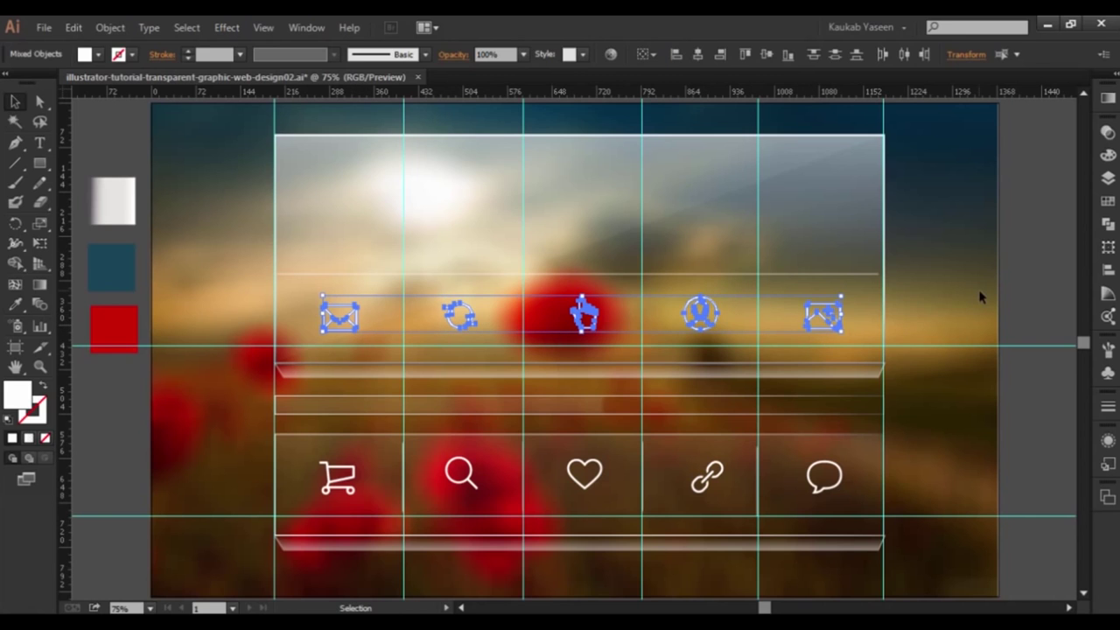
{"action": "key", "text": "Down"}
{"action": "key", "text": "Down"}
{"action": "key", "text": "Down"}
{"action": "key", "text": "Down"}
{"action": "key", "text": "Down"}
{"action": "key", "text": "Down"}
{"action": "key", "text": "Down"}
{"action": "key", "text": "Down"}
{"action": "key", "text": "Down"}
{"action": "key", "text": "Down"}
{"action": "key", "text": "Down"}
{"action": "key", "text": "Down"}
{"action": "key", "text": "Down"}
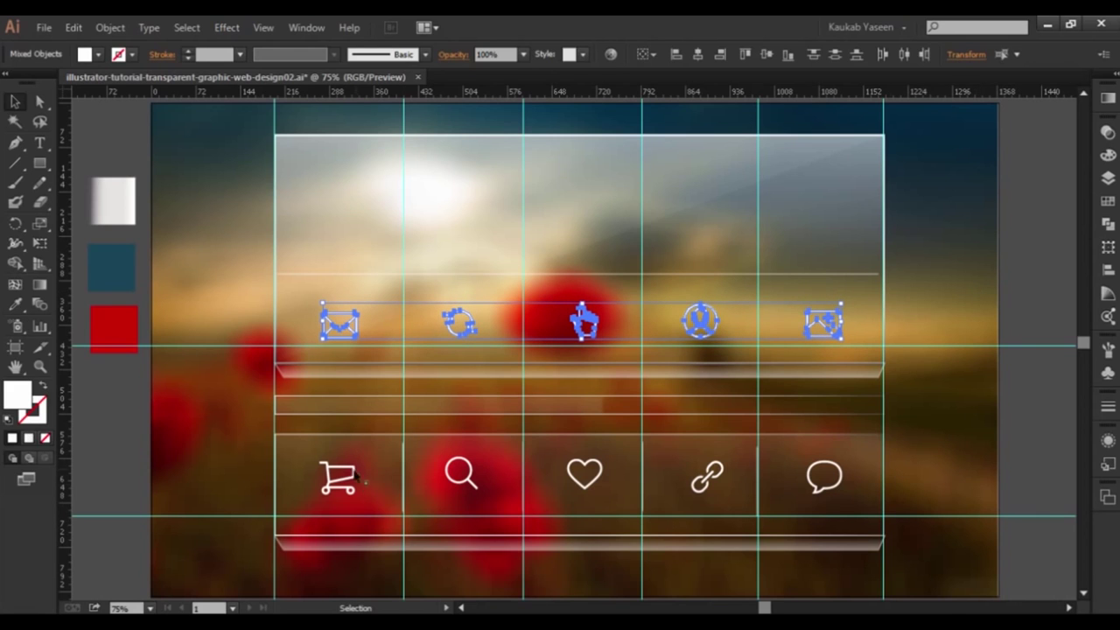
{"action": "key", "text": "shift"}
{"action": "left_click", "coordinate": [349, 482], "text": "shift"}
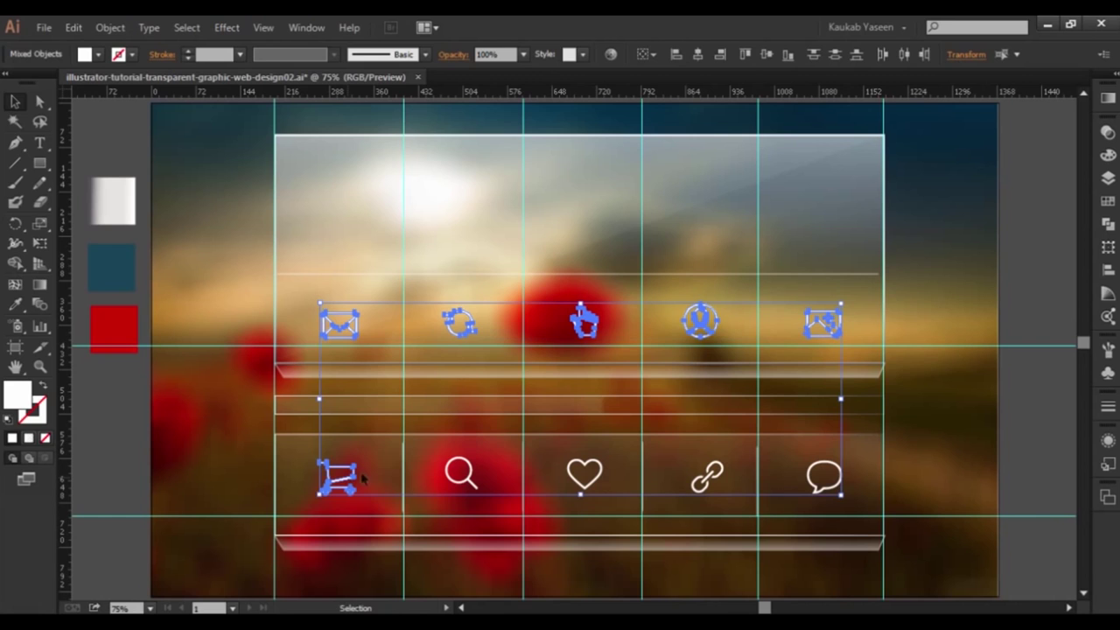
{"action": "left_click", "coordinate": [975, 289]}
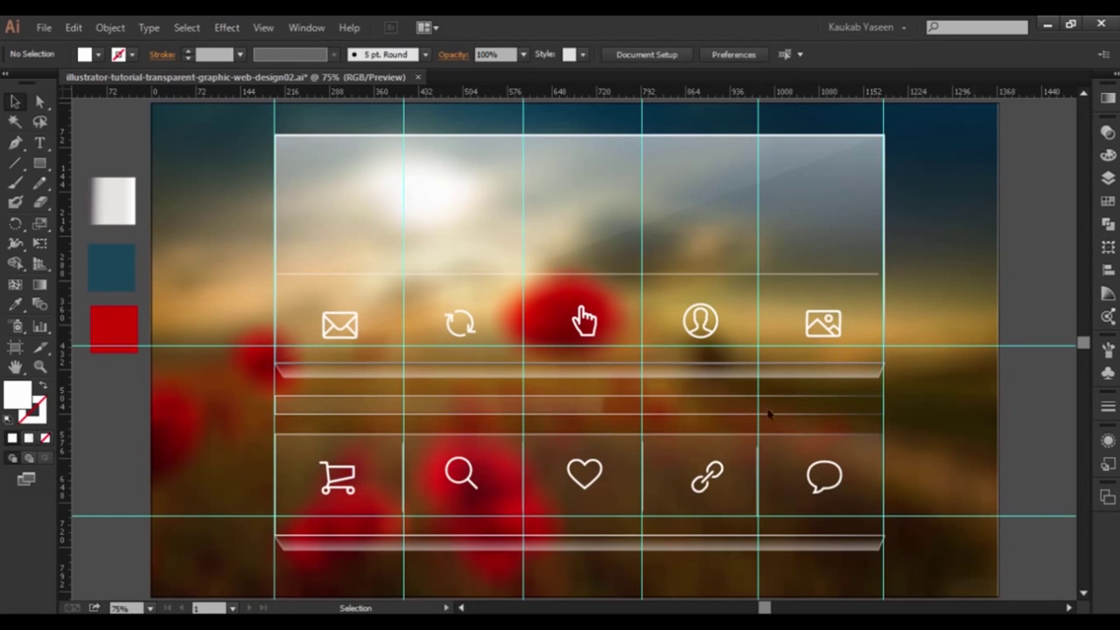
- Select the cart, search, heart, link and speech-bubble icons and nudge them down
{"action": "left_click", "coordinate": [334, 481]}
{"action": "left_click", "coordinate": [464, 479], "text": "shift"}
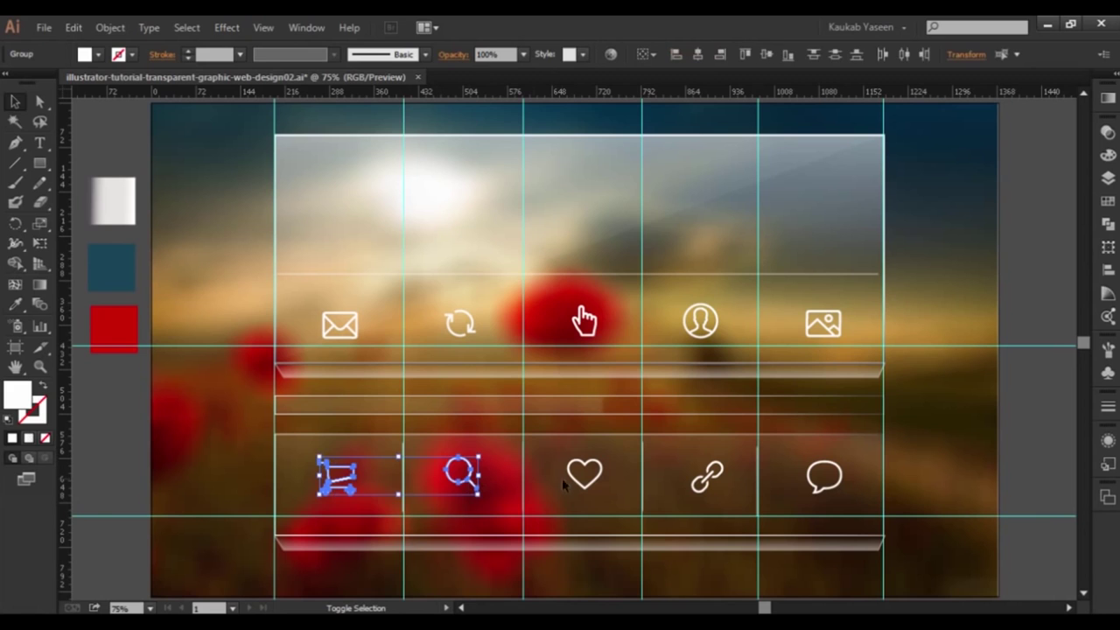
{"action": "left_click", "coordinate": [595, 488], "text": "shift"}
{"action": "left_click", "coordinate": [709, 488], "text": "shift"}
{"action": "left_click", "coordinate": [841, 486], "text": "shift"}
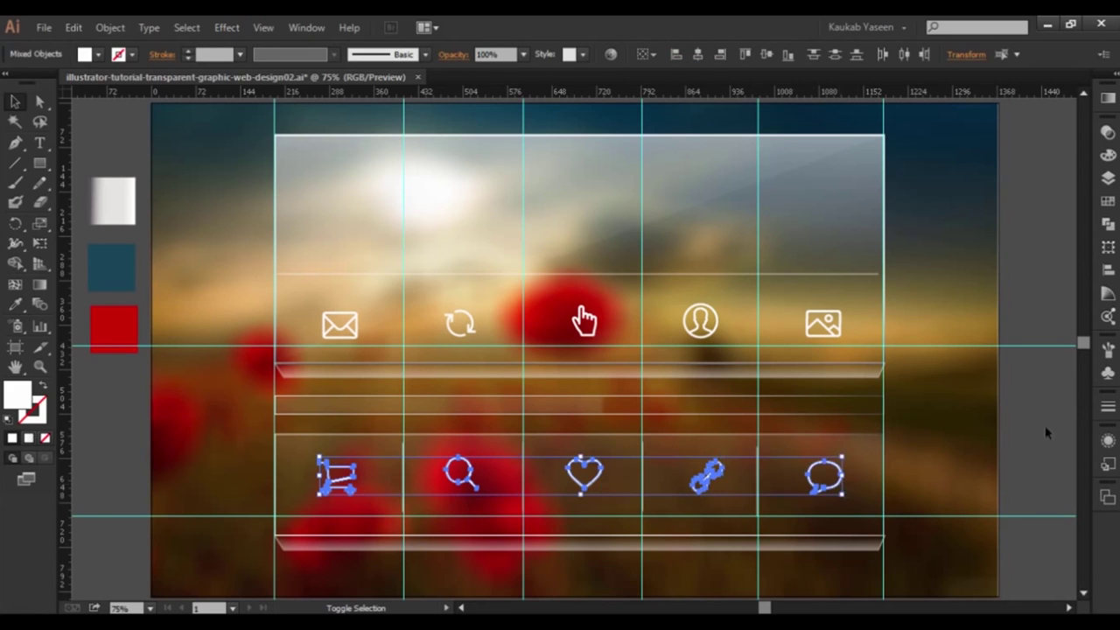
{"action": "key", "text": "Down"}
{"action": "key", "text": "Down"}
{"action": "key", "text": "Down"}
{"action": "key", "text": "Down"}
{"action": "key", "text": "Down"}
{"action": "key", "text": "Down"}
{"action": "key", "text": "Down"}
{"action": "key", "text": "Down"}
{"action": "key", "text": "Down"}
{"action": "key", "text": "Down"}
{"action": "key", "text": "Down"}
{"action": "key", "text": "Down"}
{"action": "key", "text": "Down"}
{"action": "key", "text": "Down"}
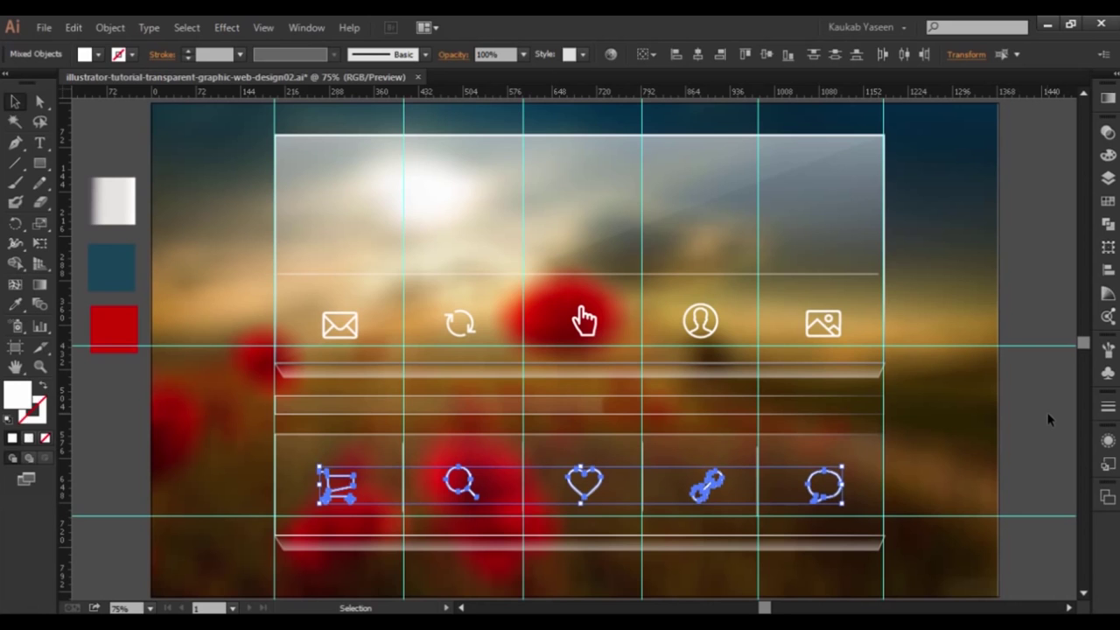
- Hide the guides to check icon spacing, select the heart icon, then show the guides again
{"action": "key", "text": "a"}
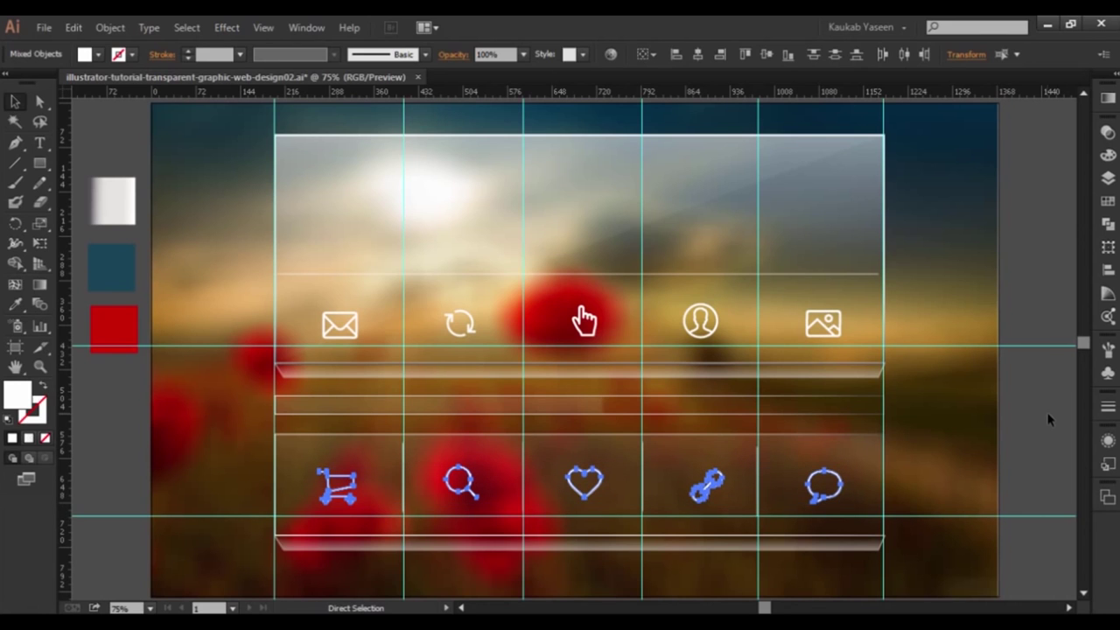
{"action": "key", "text": "ctrl+semicolon"}
{"action": "key", "text": "v"}
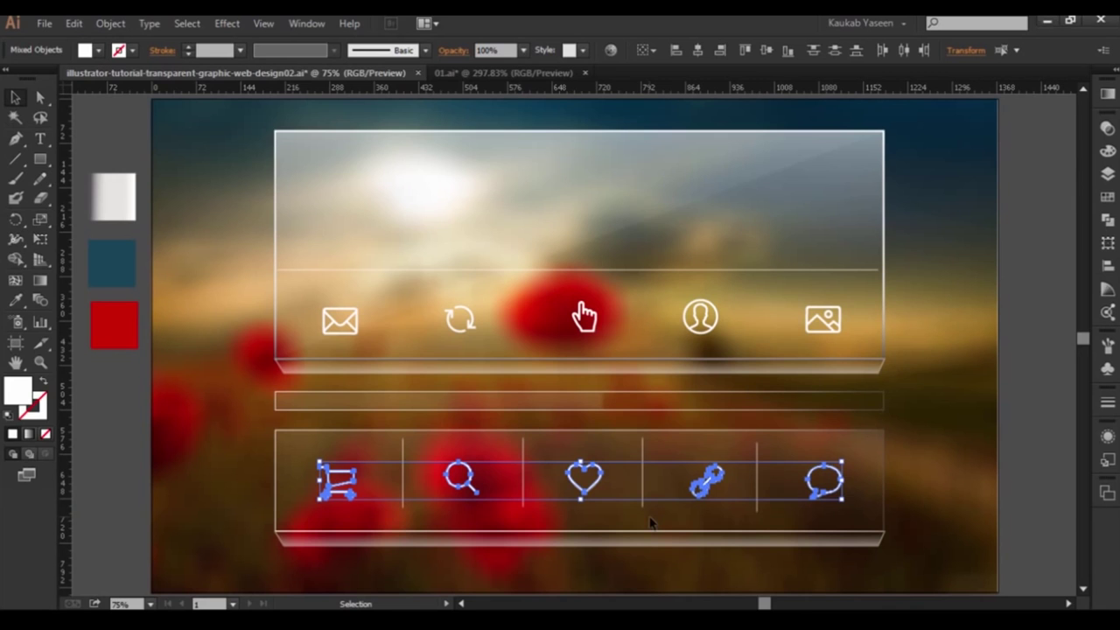
{"action": "left_click", "coordinate": [650, 522]}
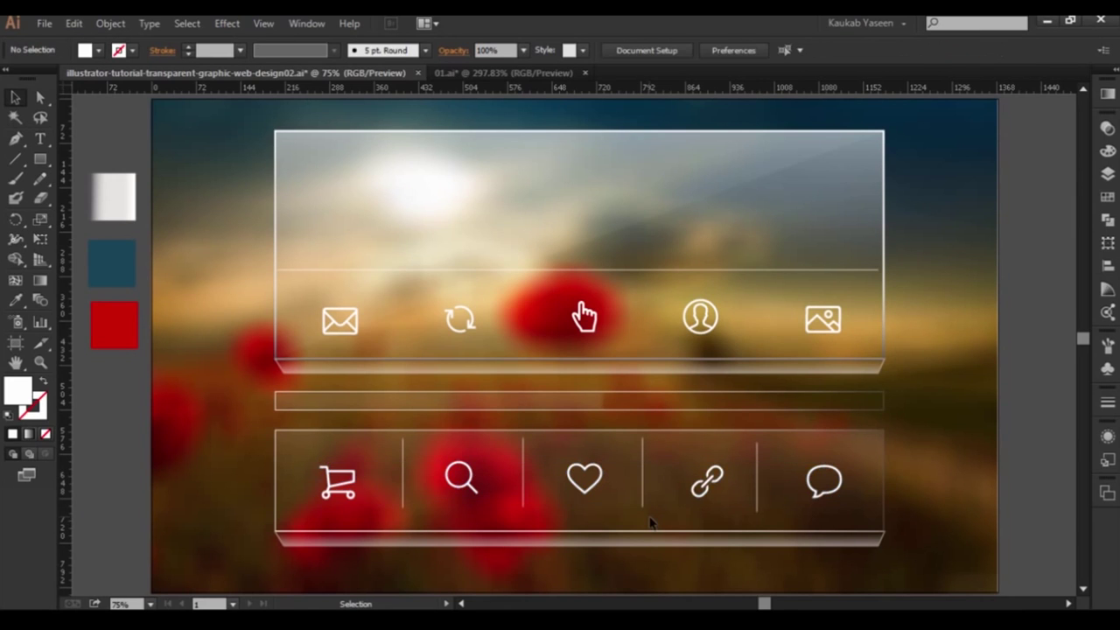
{"action": "left_click", "coordinate": [583, 495]}
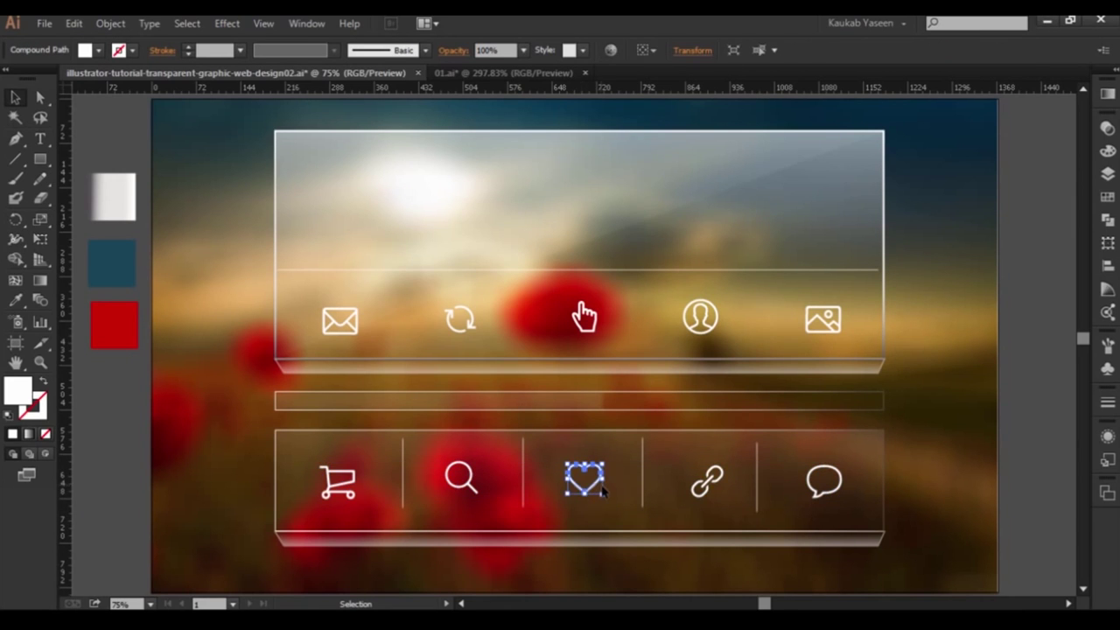
{"action": "key", "text": "ctrl+semicolon"}
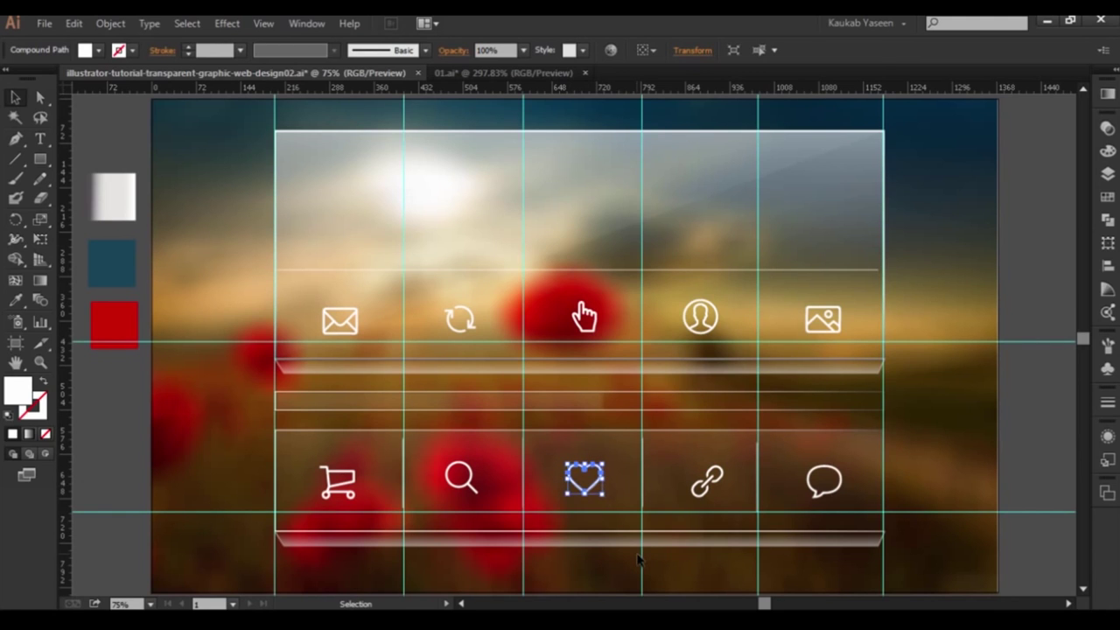
- Unlock the guides and move the lower horizontal guide up slightly
{"action": "left_click", "coordinate": [661, 517]}
{"action": "right_click", "coordinate": [661, 517]}
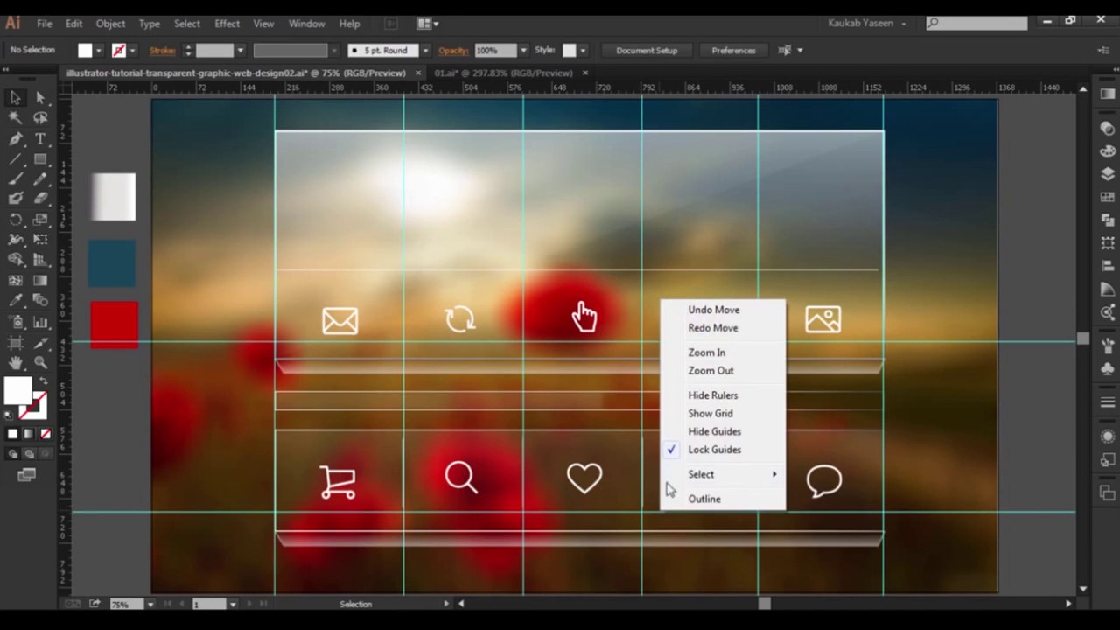
{"action": "left_click", "coordinate": [693, 451]}
{"action": "left_click_drag", "start_coordinate": [664, 514], "coordinate": [656, 501]}
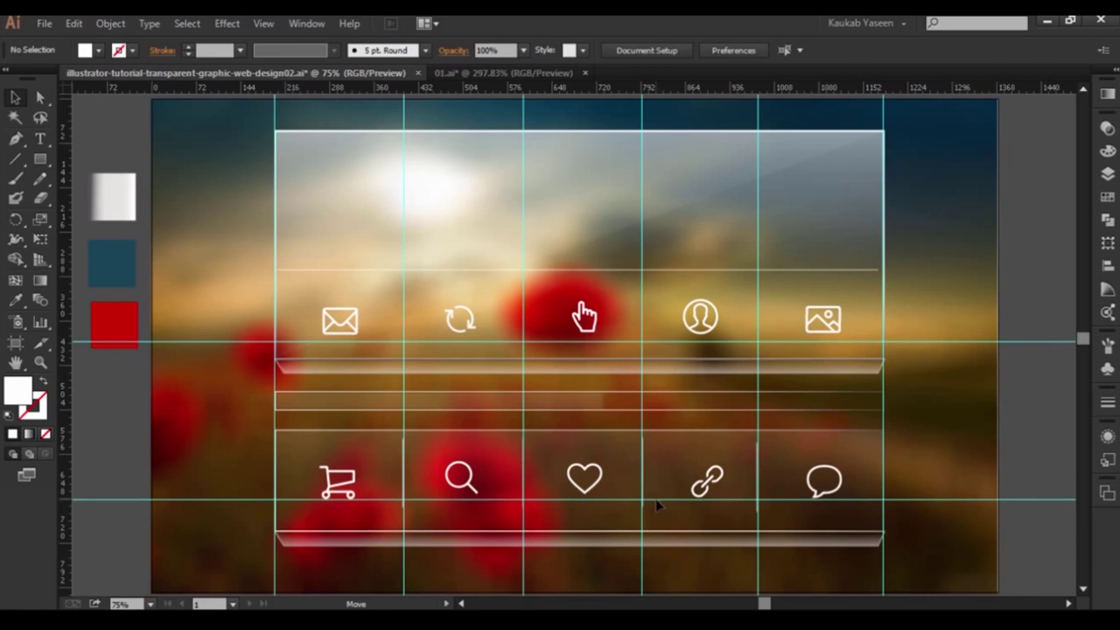
- Nudge the search icon down a few pixels
{"action": "left_click", "coordinate": [596, 483]}
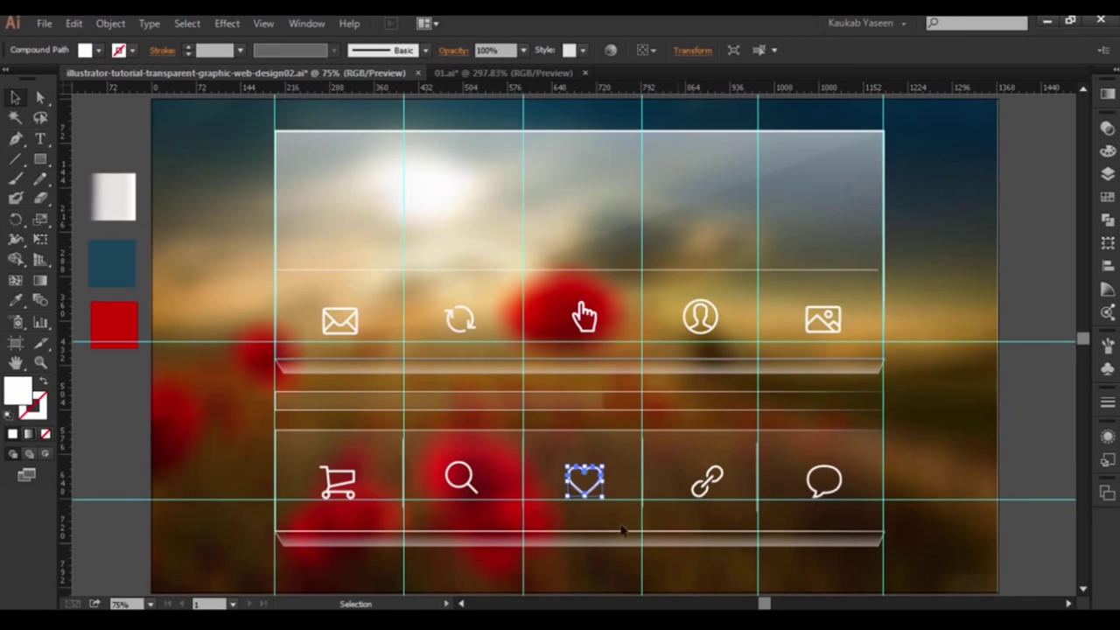
{"action": "left_click", "coordinate": [461, 488]}
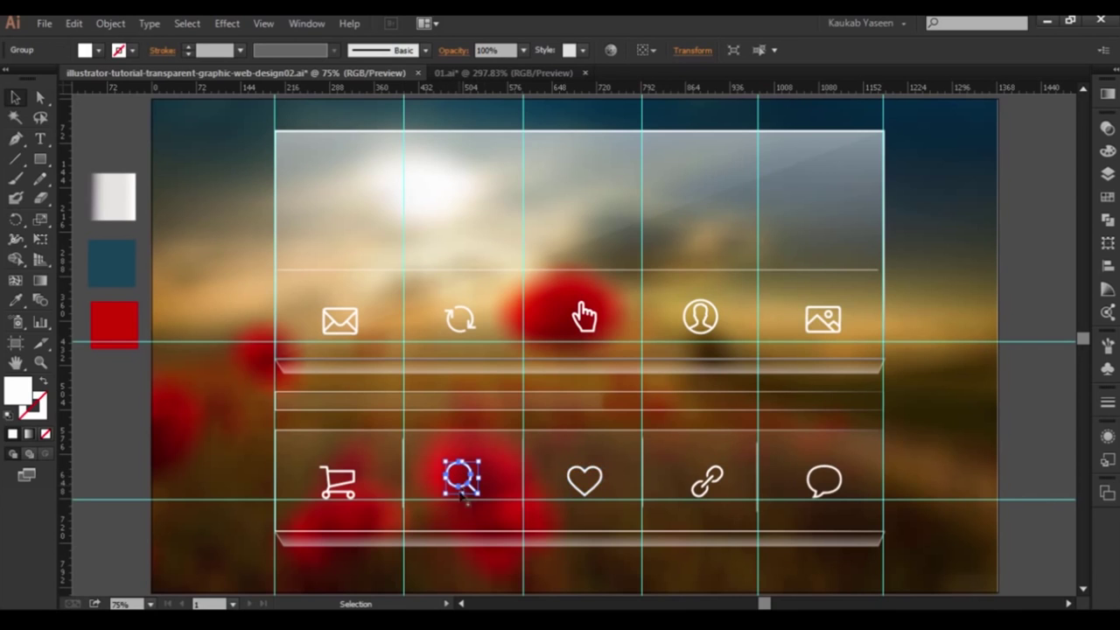
{"action": "key", "text": "Down"}
{"action": "key", "text": "Down"}
{"action": "key", "text": "Down"}
{"action": "key", "text": "Down"}
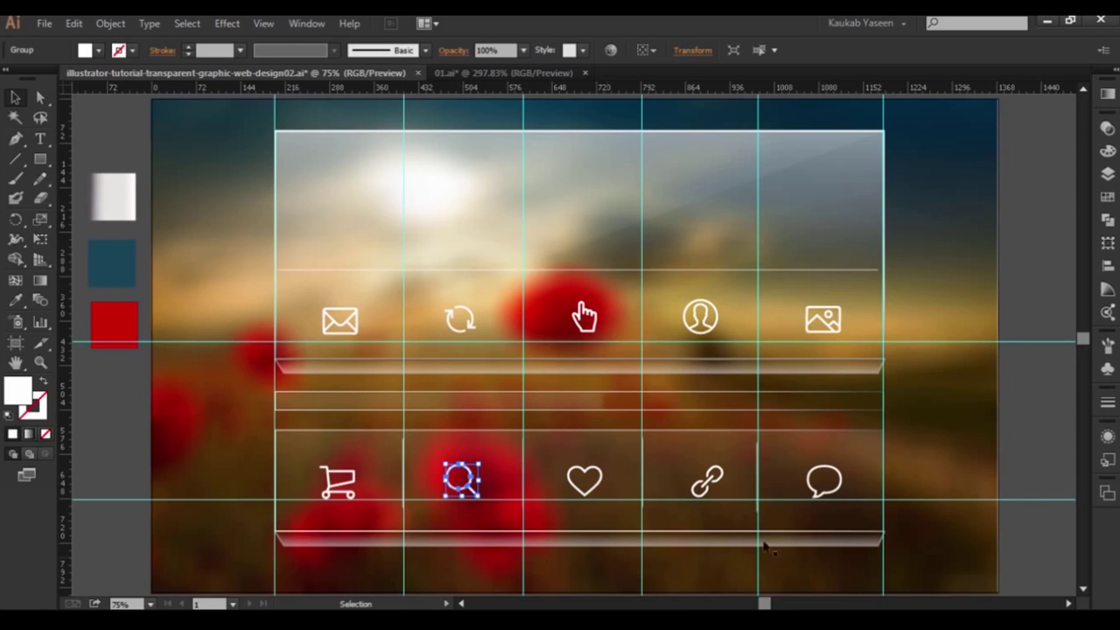
{"action": "key", "text": "a"}
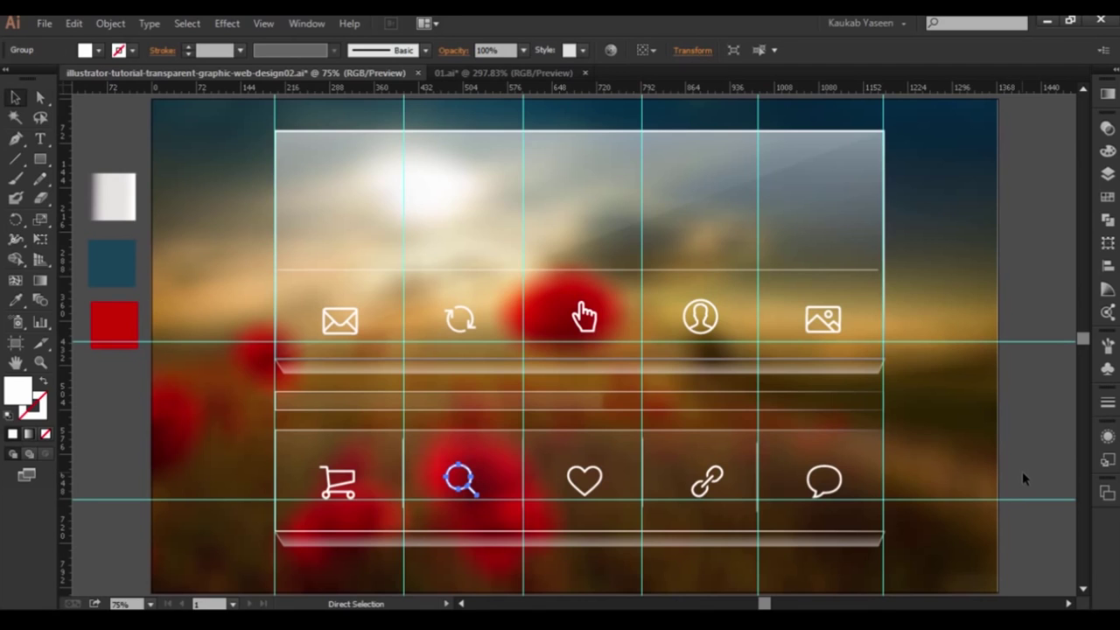
{"action": "key", "text": "v"}
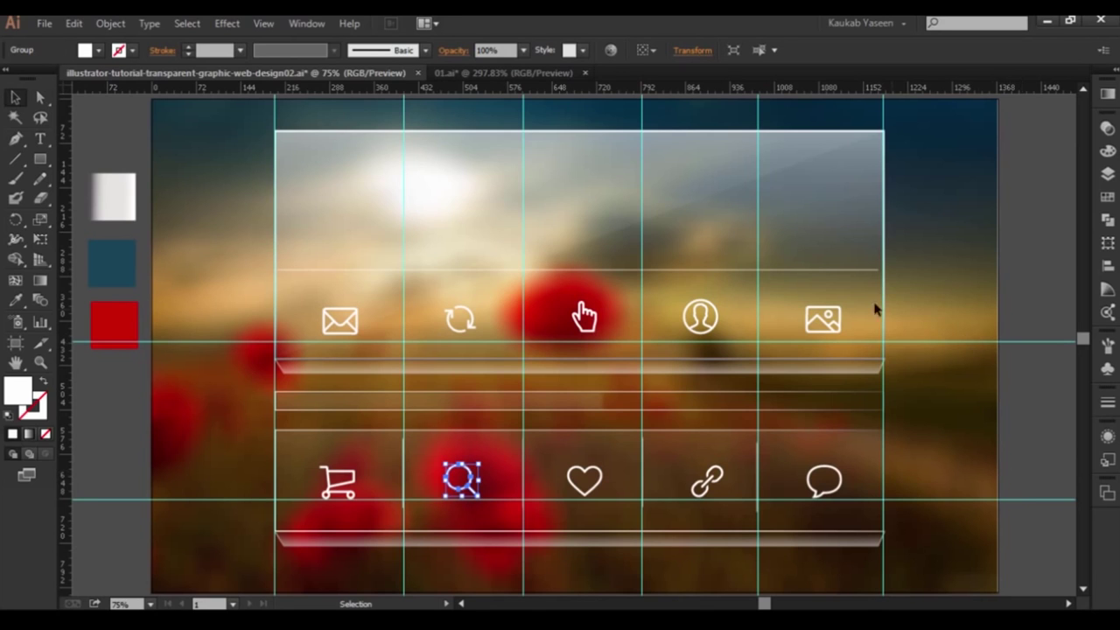
- Raise the horizontal guide through the top icon row a few pixels
{"action": "left_click", "coordinate": [924, 340]}
{"action": "right_click", "coordinate": [920, 344]}
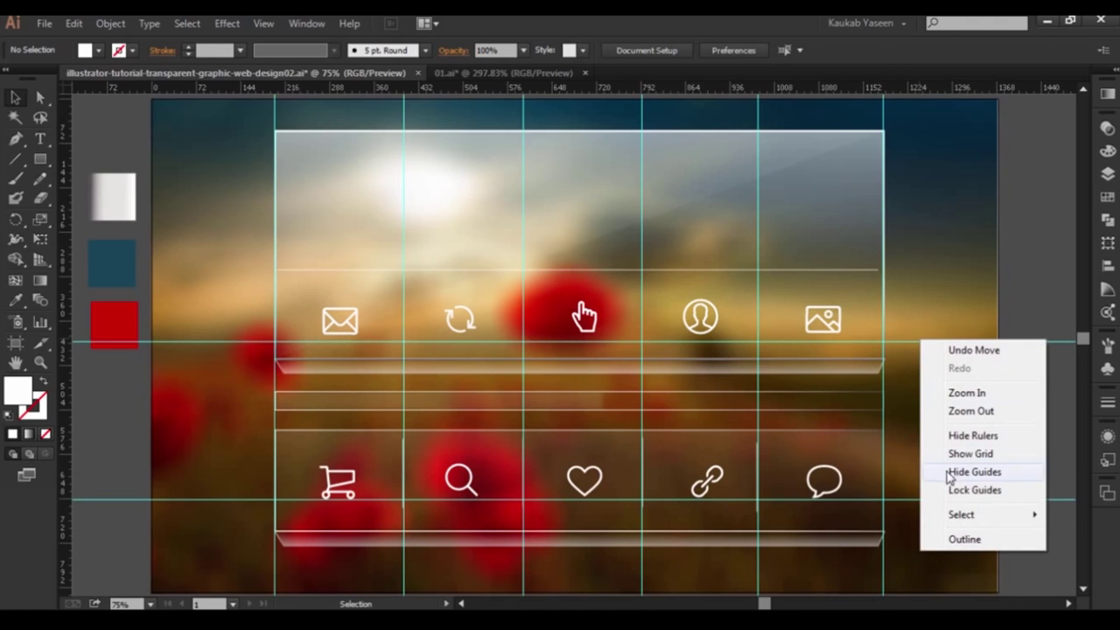
{"action": "left_click", "coordinate": [916, 346]}
{"action": "left_click_drag", "start_coordinate": [916, 343], "coordinate": [906, 336]}
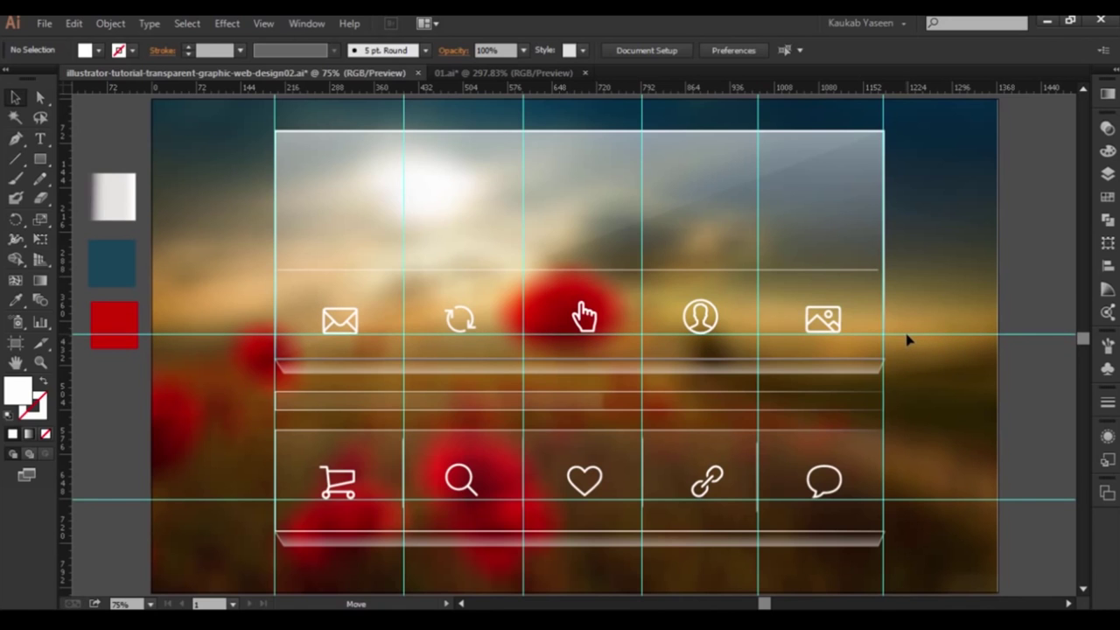
{"action": "left_click_drag", "start_coordinate": [906, 337], "coordinate": [906, 334]}
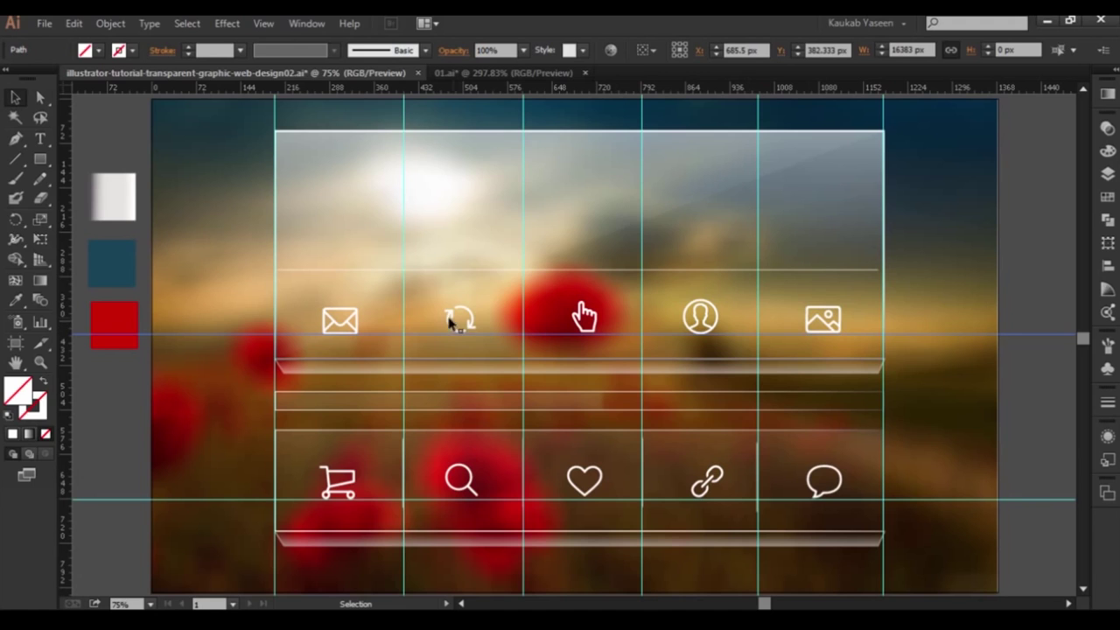
- Check the mail icon's alignment, then hide all guides
{"action": "left_click", "coordinate": [344, 326]}
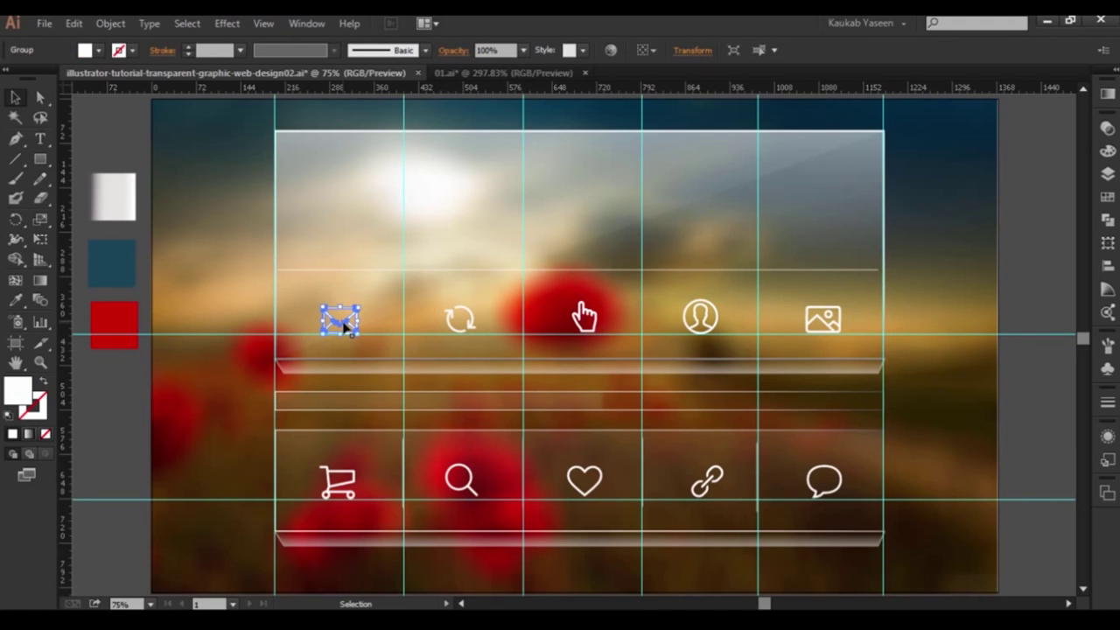
{"action": "left_click", "coordinate": [934, 310]}
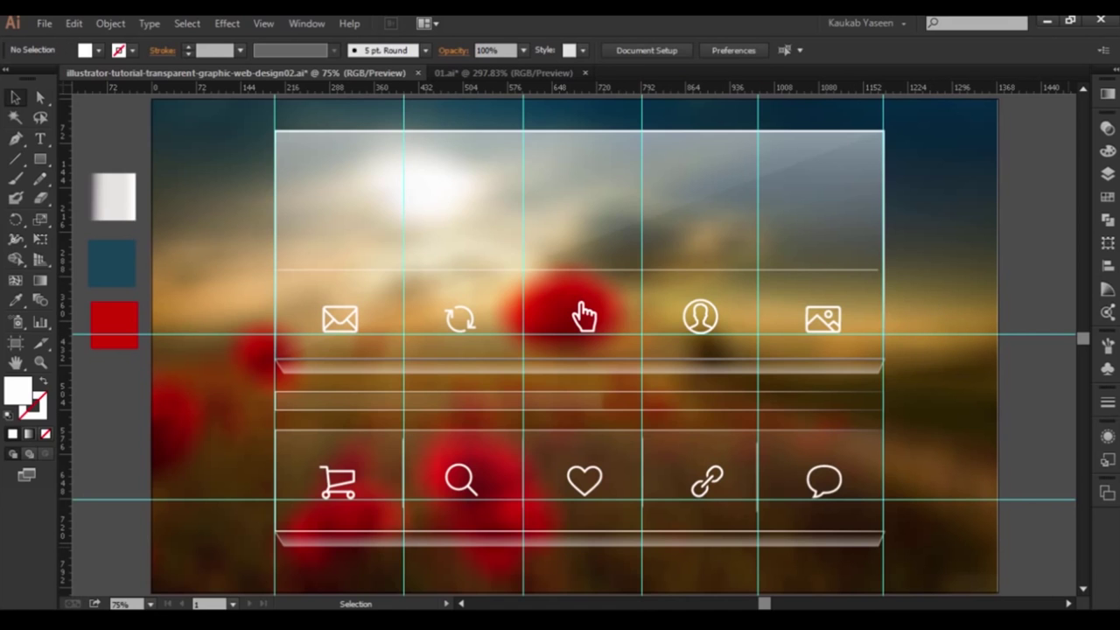
{"action": "key", "text": "ctrl+semicolon"}
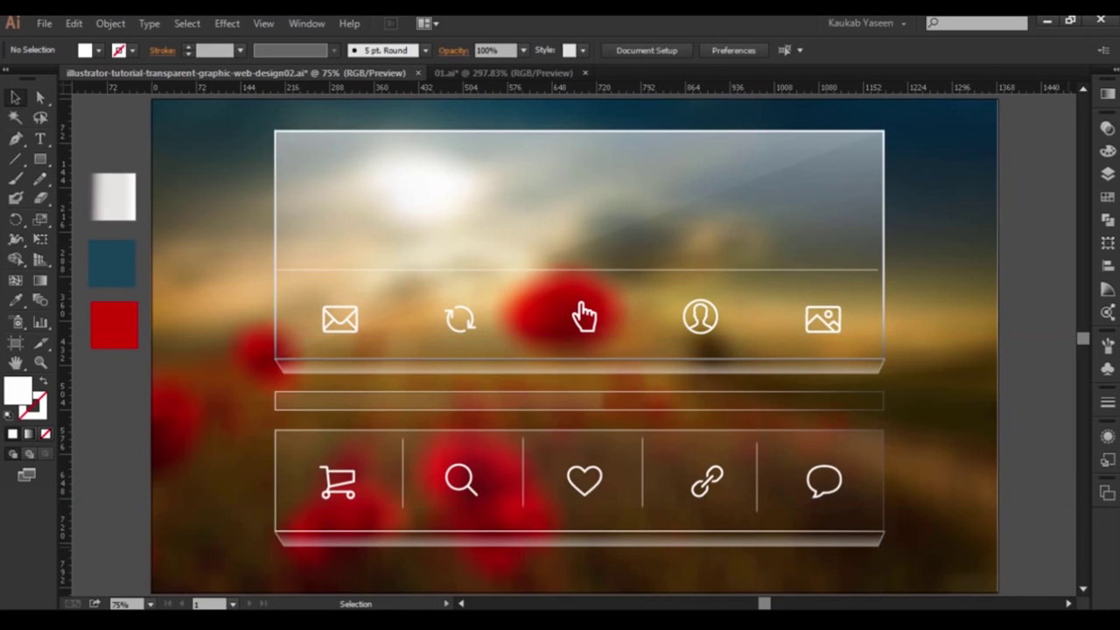
- Zoom in on the thin progress bar and slightly adjust the inner bar's size
{"action": "left_click", "coordinate": [356, 404]}
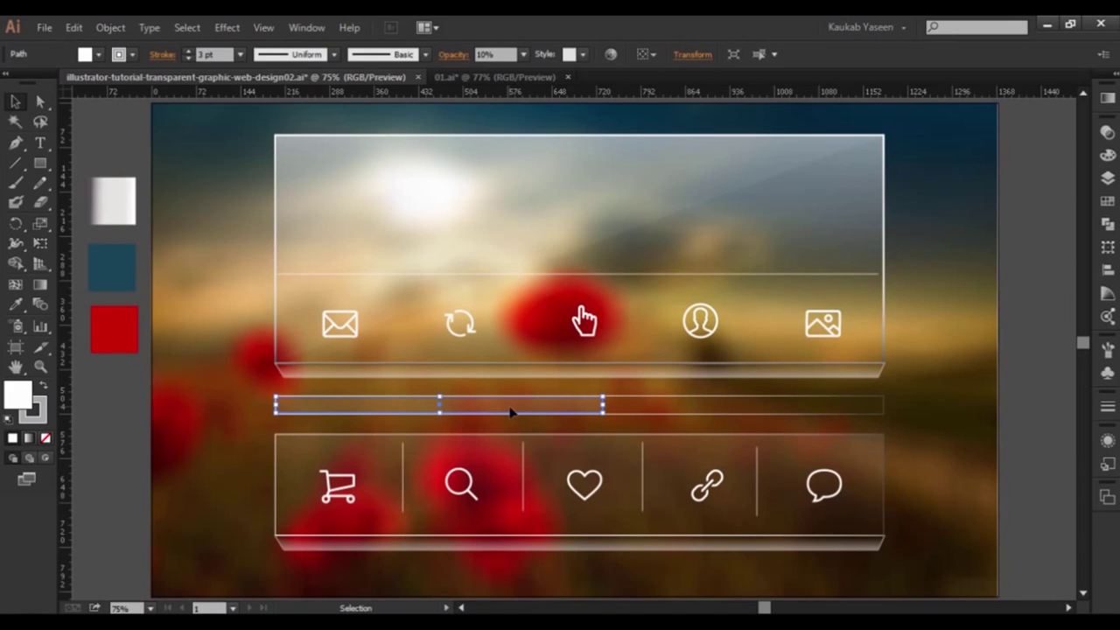
{"action": "left_click", "coordinate": [41, 366]}
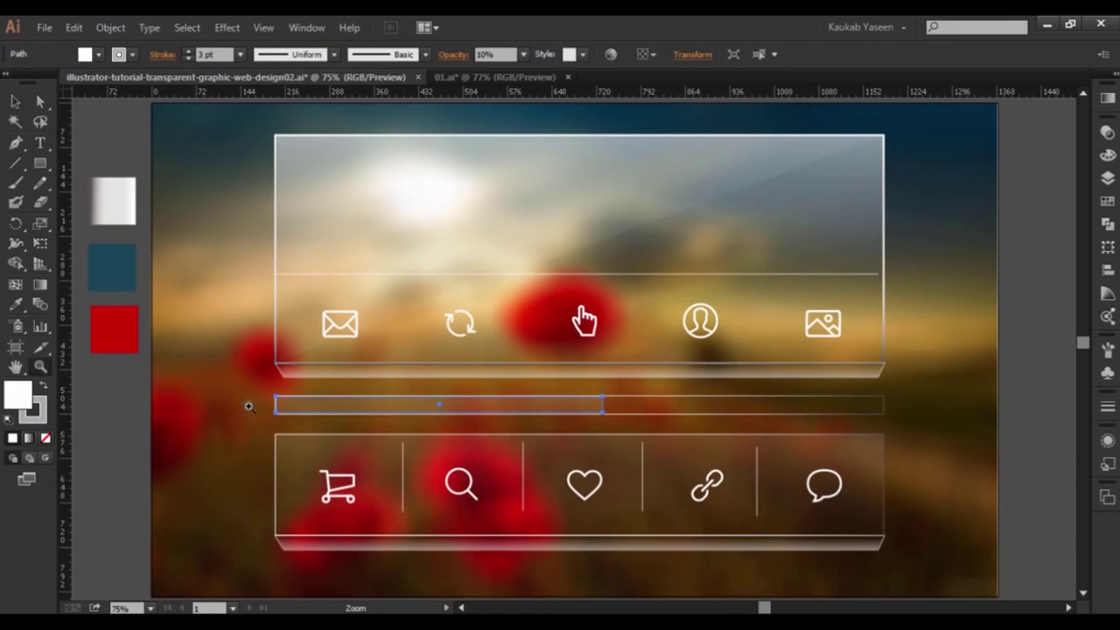
{"action": "left_click_drag", "start_coordinate": [234, 362], "coordinate": [733, 491]}
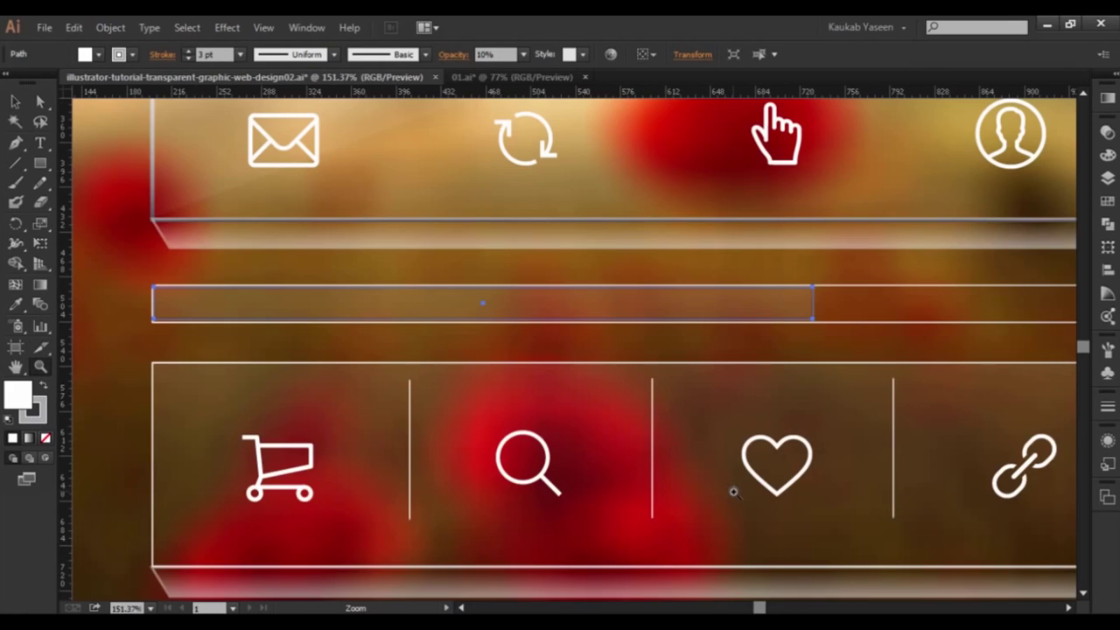
{"action": "left_click", "coordinate": [16, 103]}
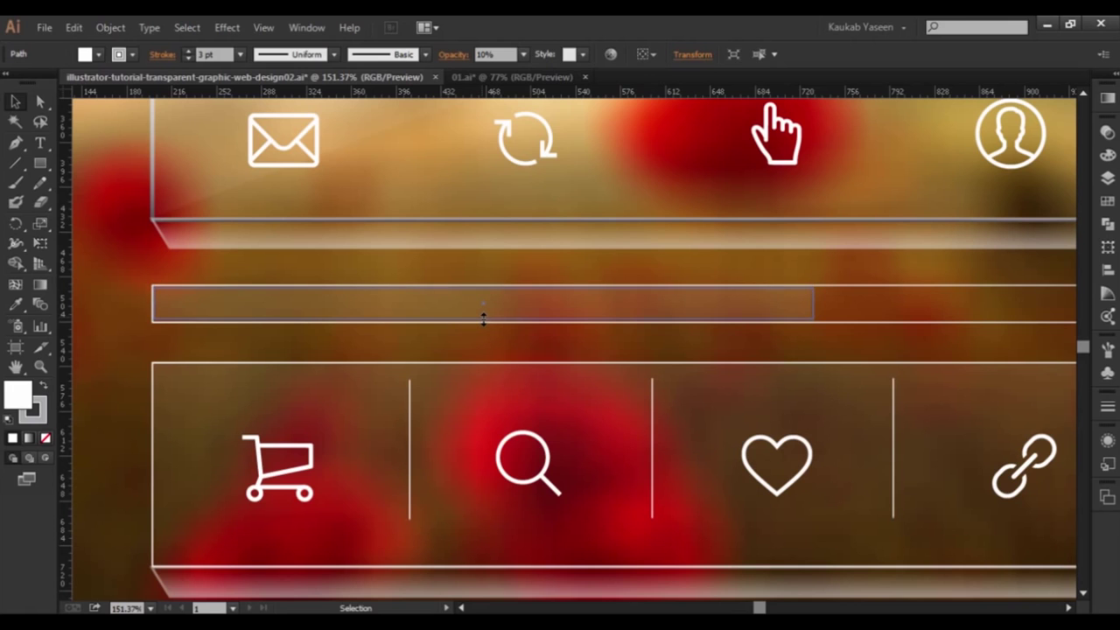
{"action": "left_click_drag", "start_coordinate": [482, 317], "coordinate": [483, 316]}
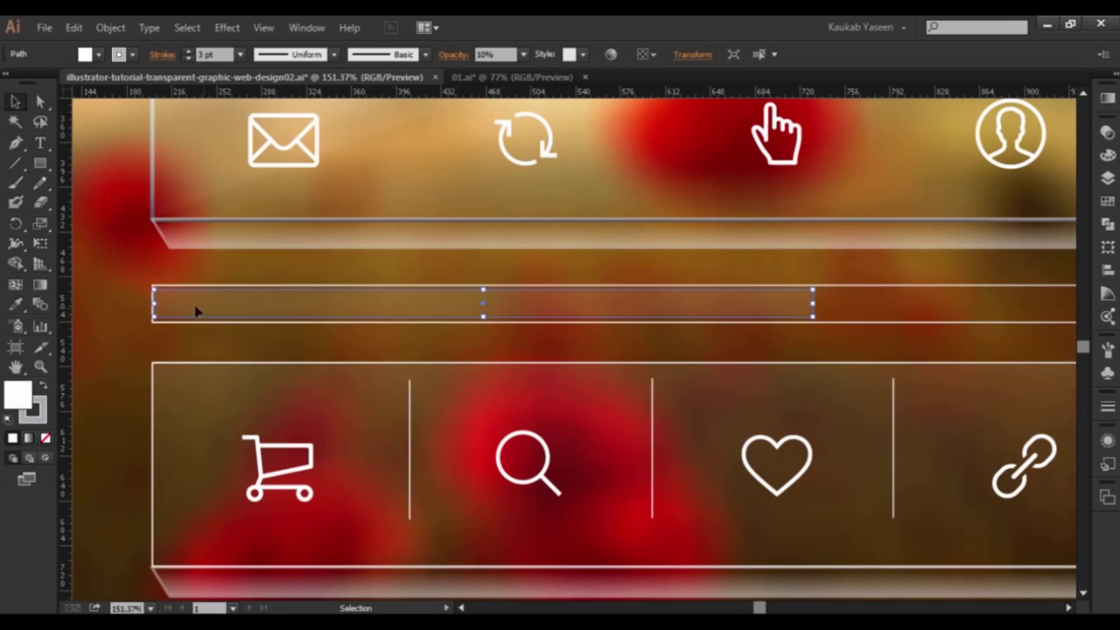
{"action": "left_click_drag", "start_coordinate": [155, 303], "coordinate": [156, 303]}
- Paste a copy of the inner bar in back with no fill
{"action": "left_click", "coordinate": [73, 27]}
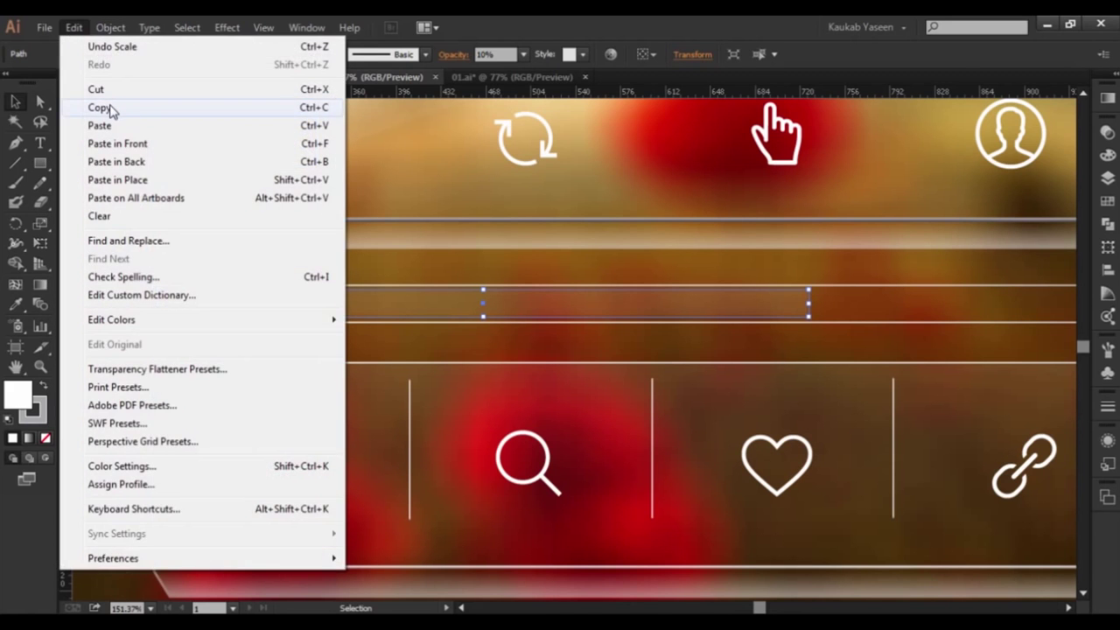
{"action": "left_click", "coordinate": [98, 106]}
{"action": "left_click", "coordinate": [73, 27]}
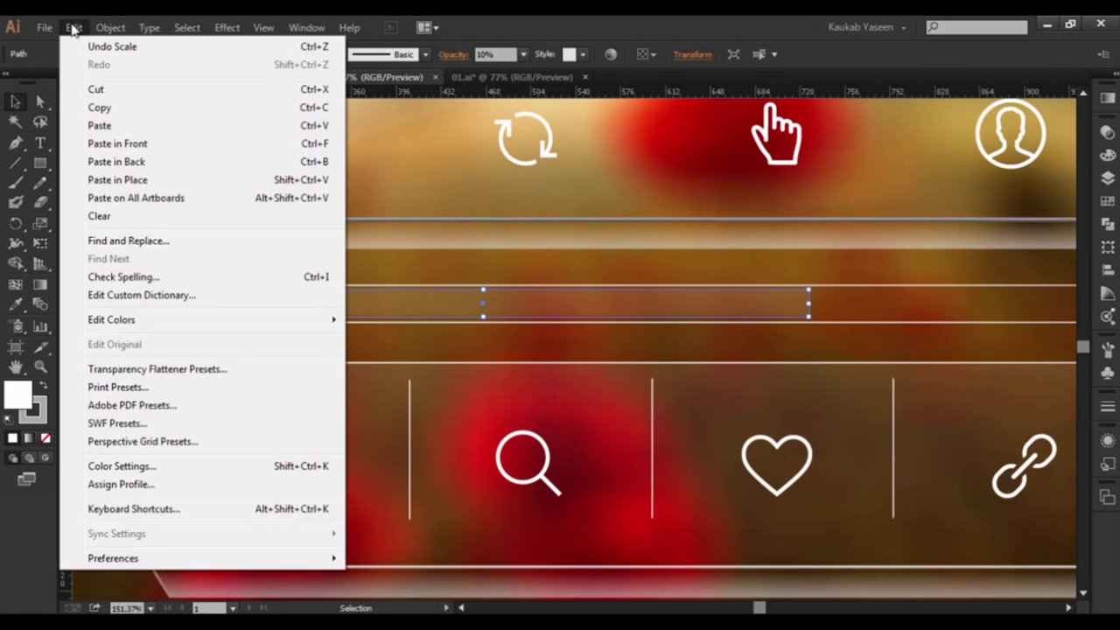
{"action": "left_click", "coordinate": [127, 162]}
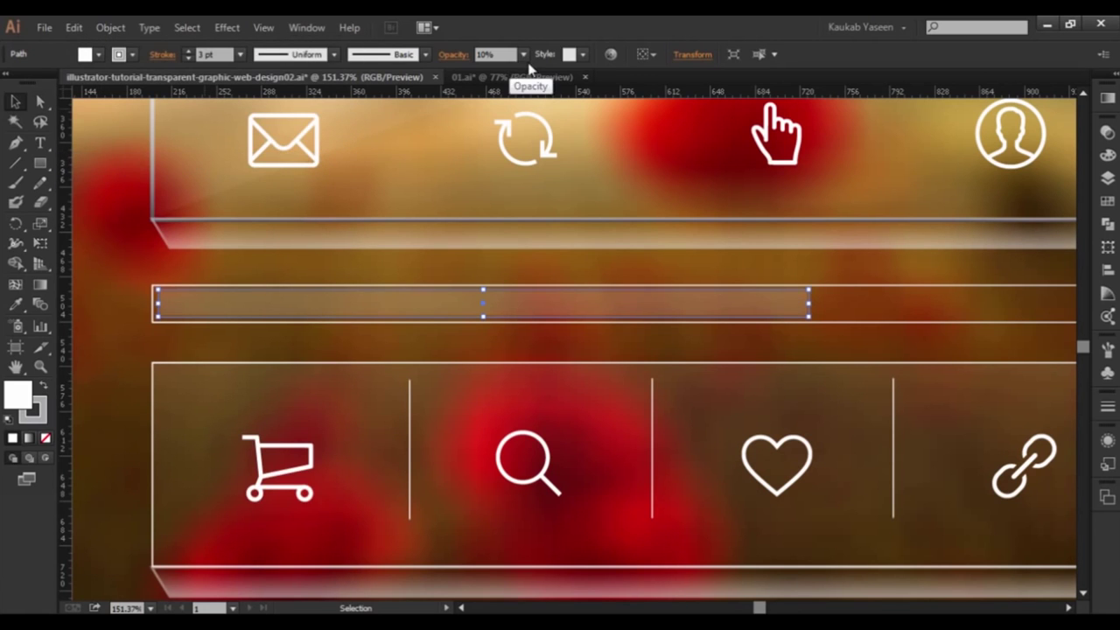
{"action": "left_click", "coordinate": [99, 54]}
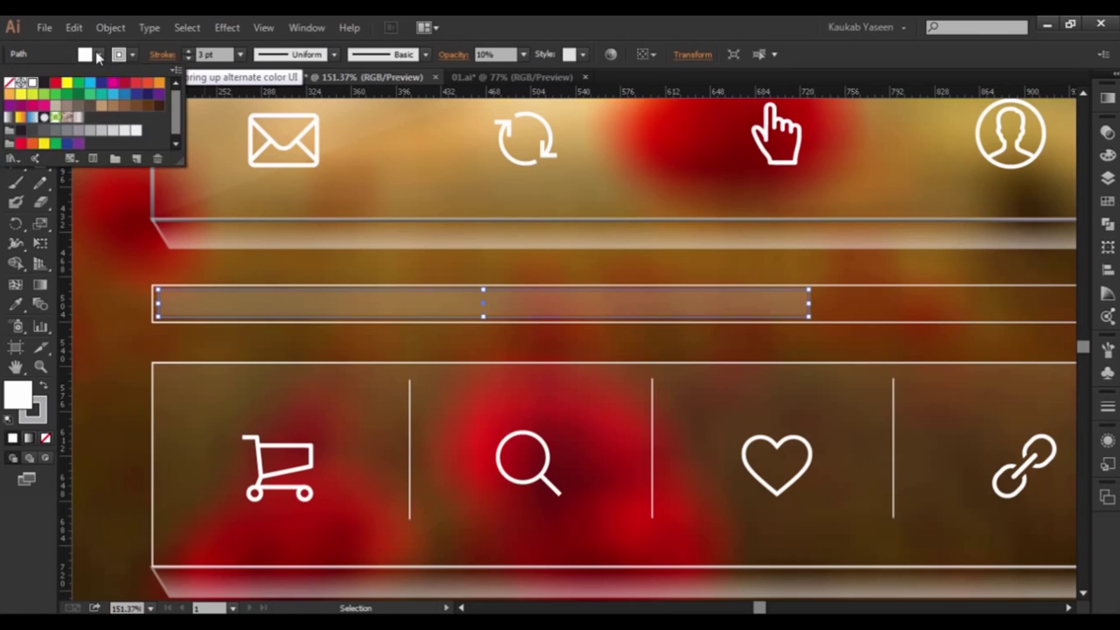
{"action": "left_click", "coordinate": [13, 84]}
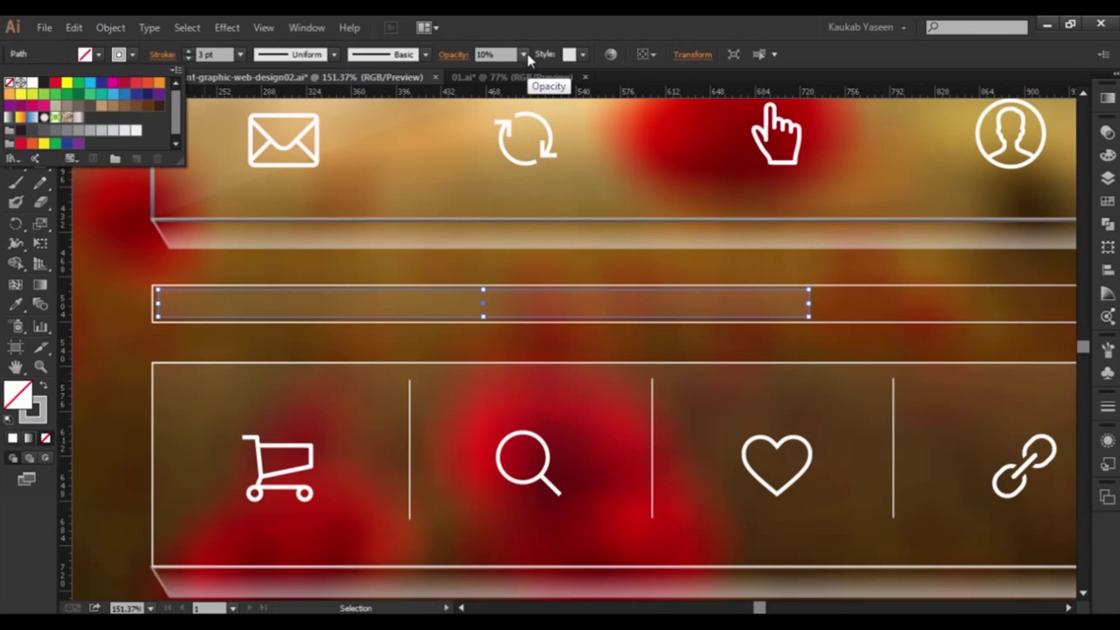
{"action": "left_click", "coordinate": [524, 55]}
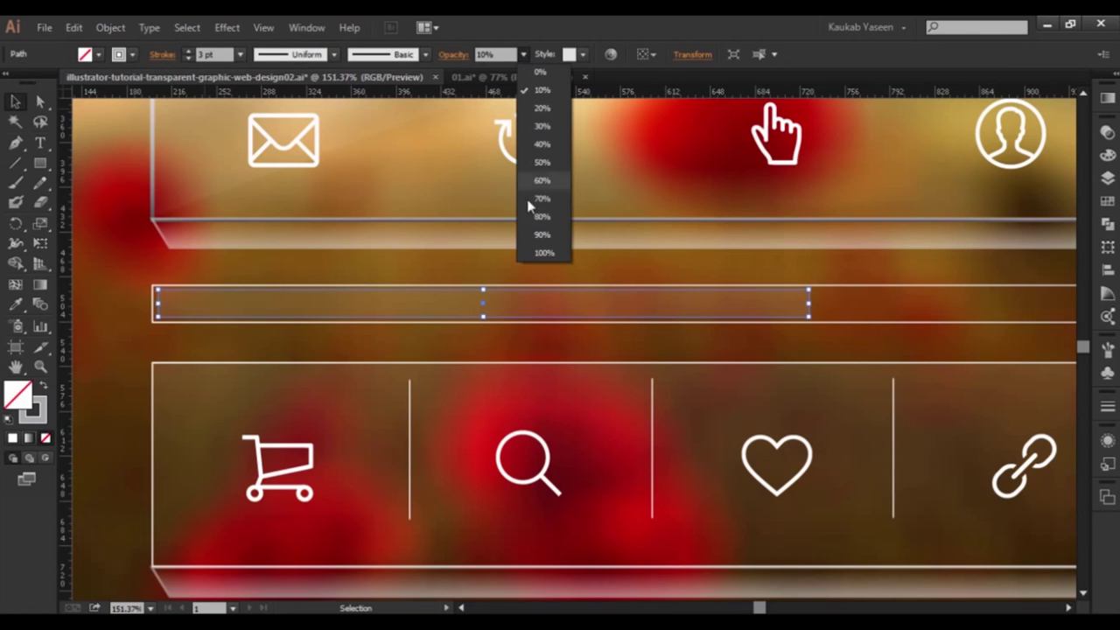
{"action": "left_click", "coordinate": [545, 251]}
{"action": "left_click", "coordinate": [118, 203]}
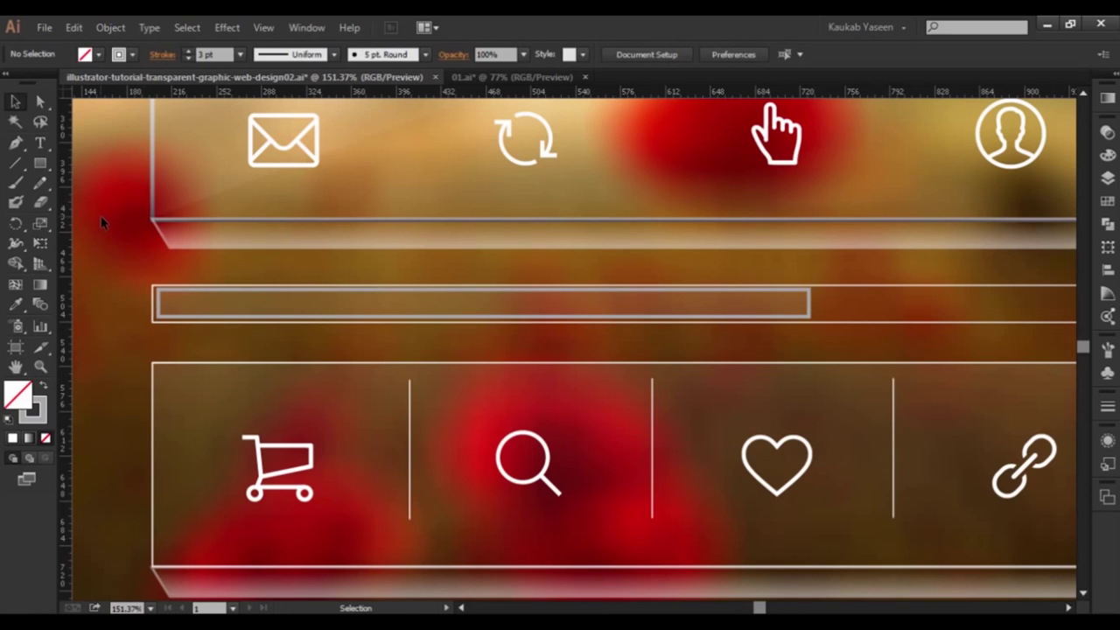
{"action": "key", "text": "ctrl+z"}
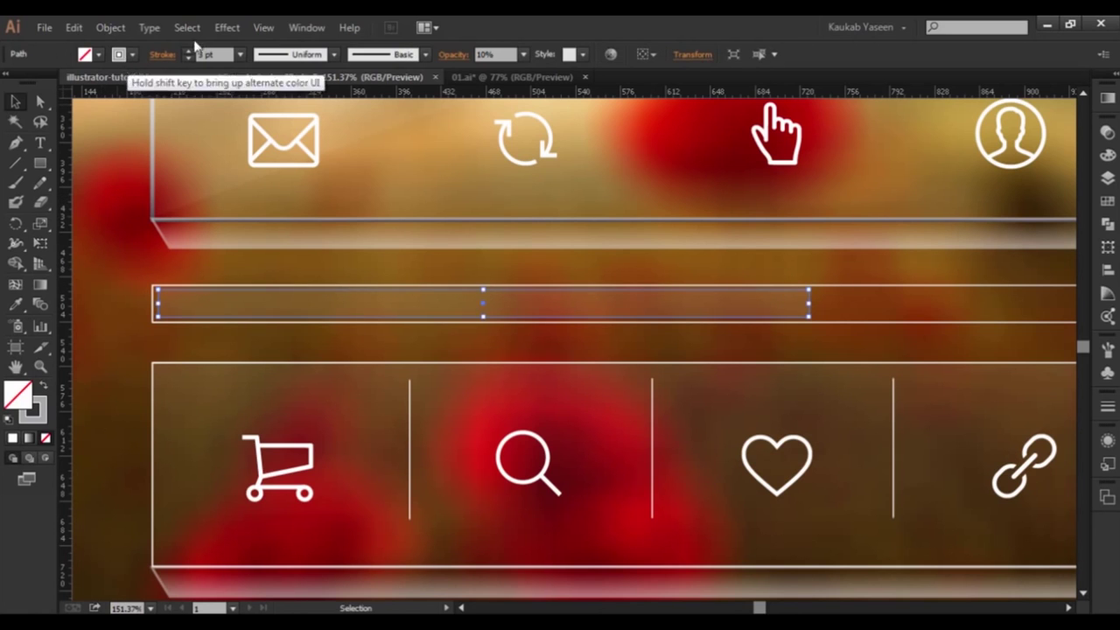
- Give the bar copy a thin 1 pt, 50% grey outline
{"action": "left_click", "coordinate": [189, 58]}
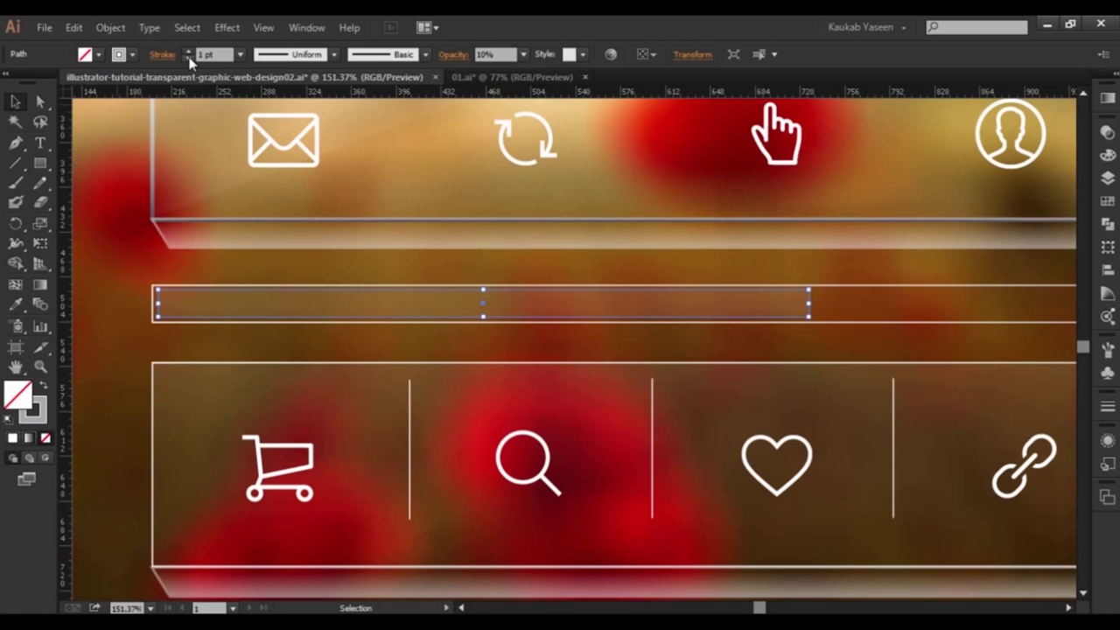
{"action": "left_click", "coordinate": [132, 56]}
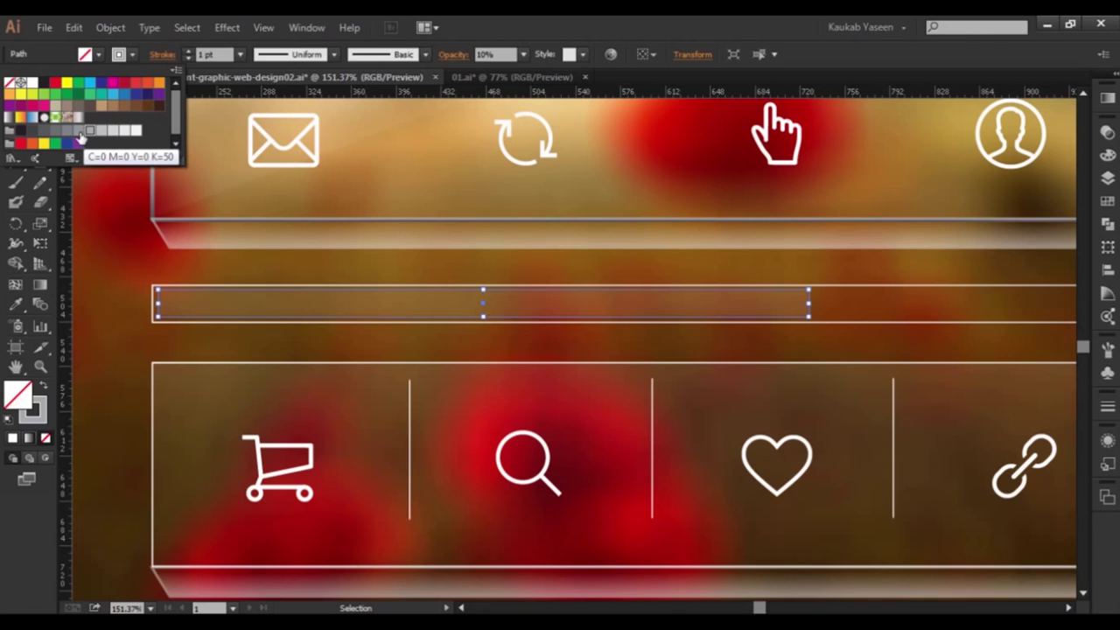
{"action": "left_click", "coordinate": [78, 131]}
{"action": "left_click", "coordinate": [67, 131]}
{"action": "left_click", "coordinate": [107, 204]}
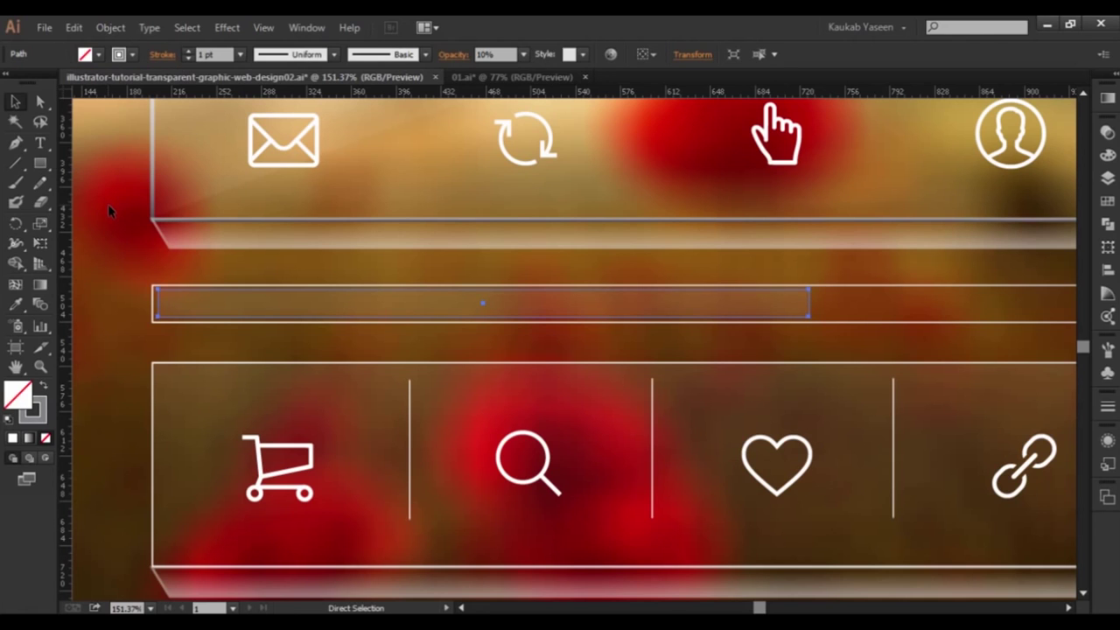
{"action": "left_click", "coordinate": [108, 204]}
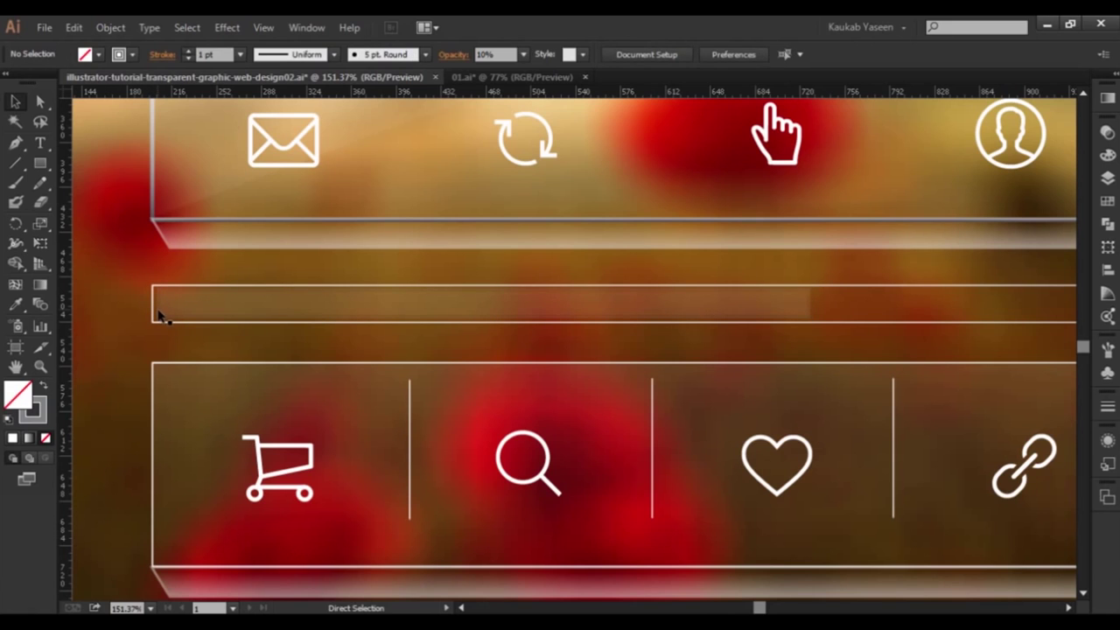
- Set the inner translucent bar to 100% opacity and zoom out to the whole artboard
{"action": "left_click", "coordinate": [163, 313]}
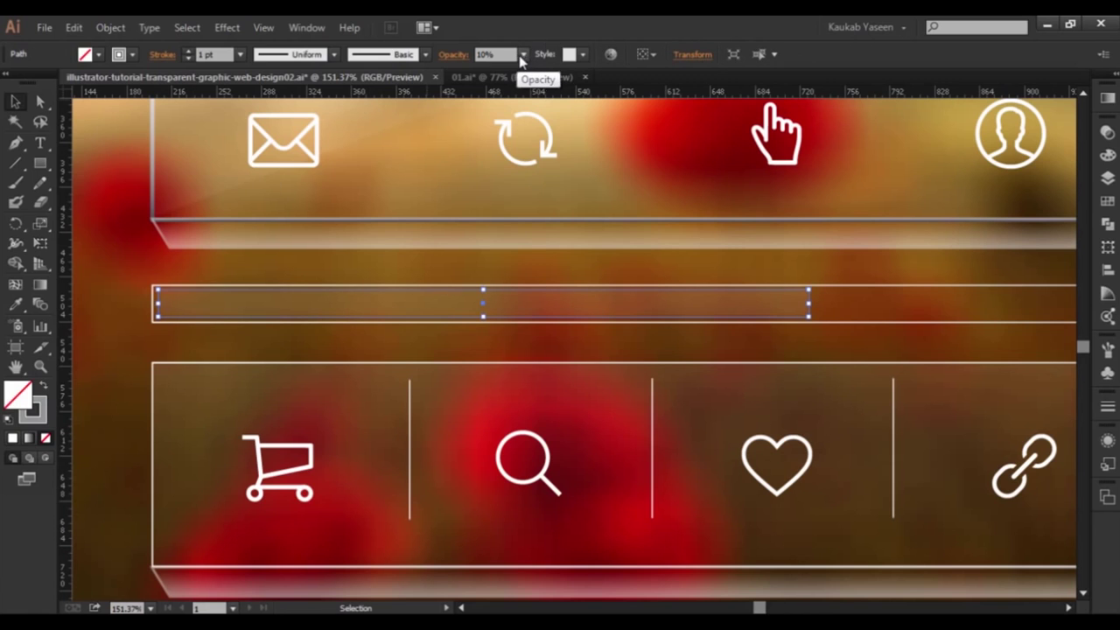
{"action": "left_click", "coordinate": [522, 55]}
{"action": "left_click", "coordinate": [541, 250]}
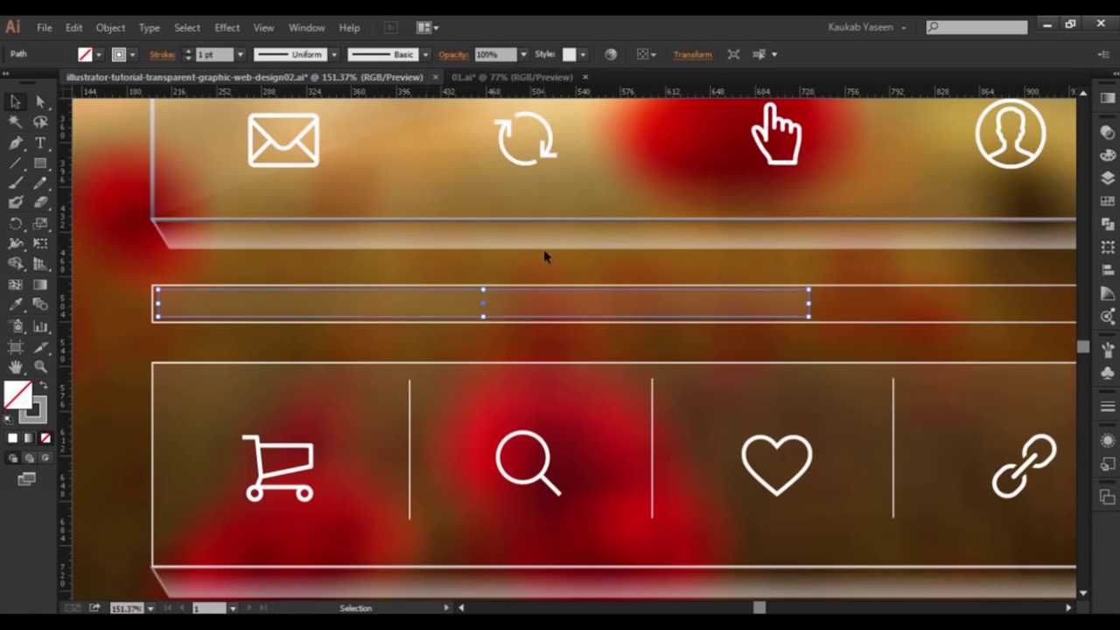
{"action": "left_click", "coordinate": [105, 149]}
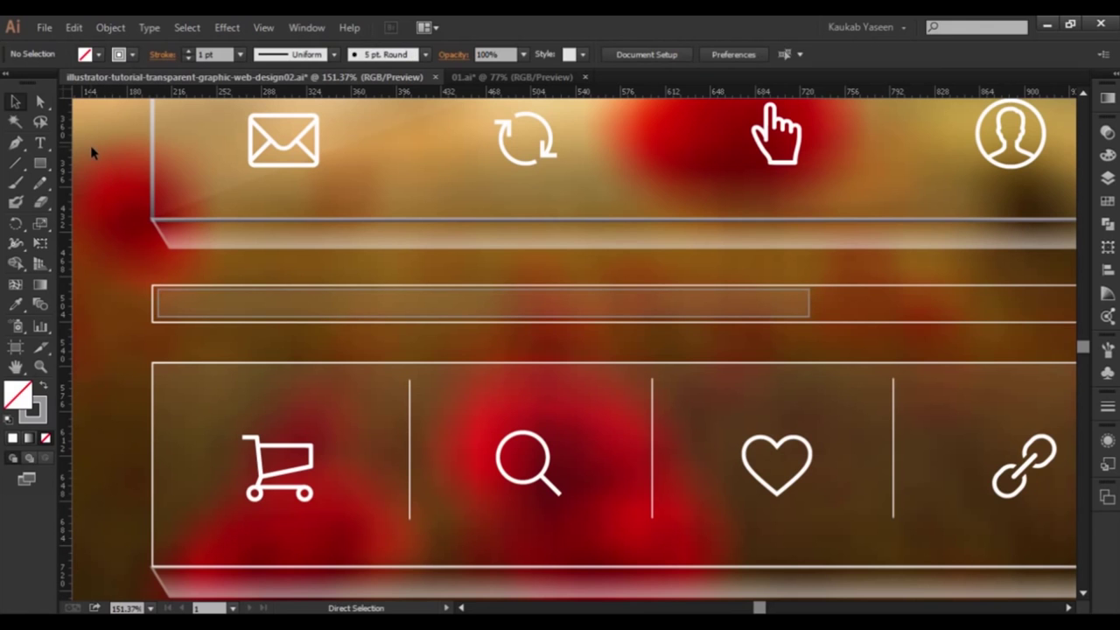
{"action": "key", "text": "ctrl+0"}
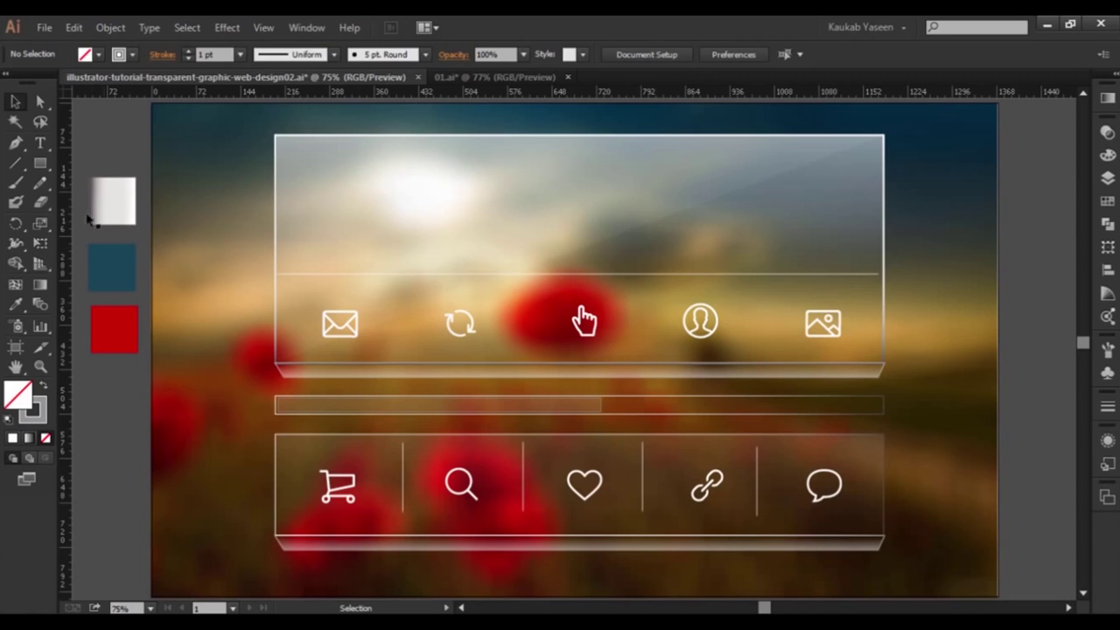
- Pick the Ellipse tool with stroke None and fill white
{"action": "left_click_drag", "start_coordinate": [40, 163], "coordinate": [102, 203]}
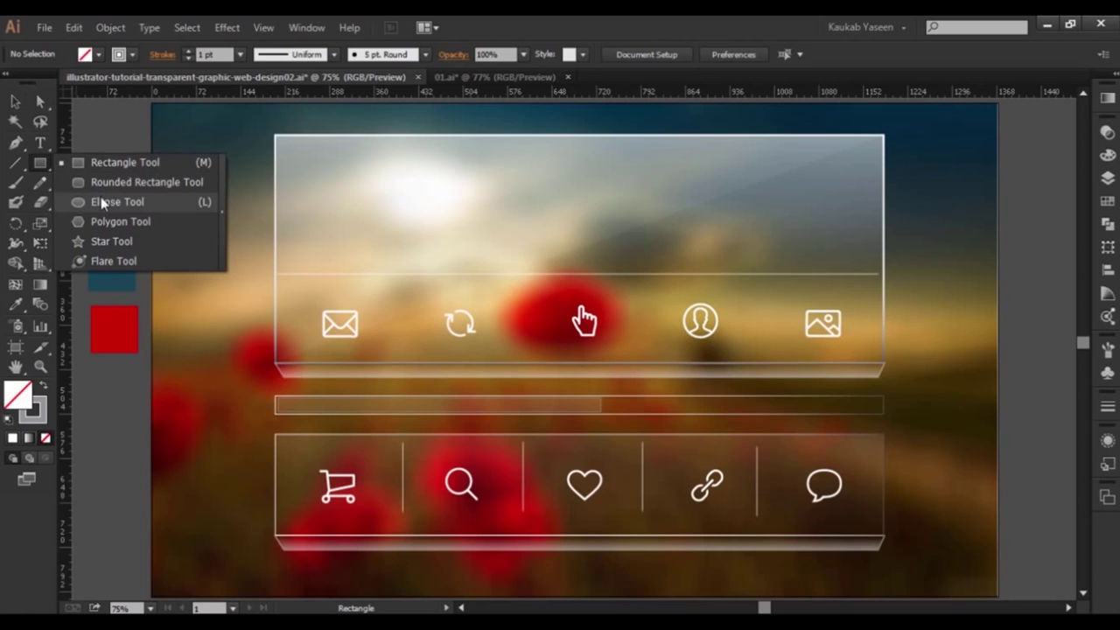
{"action": "left_click", "coordinate": [102, 202]}
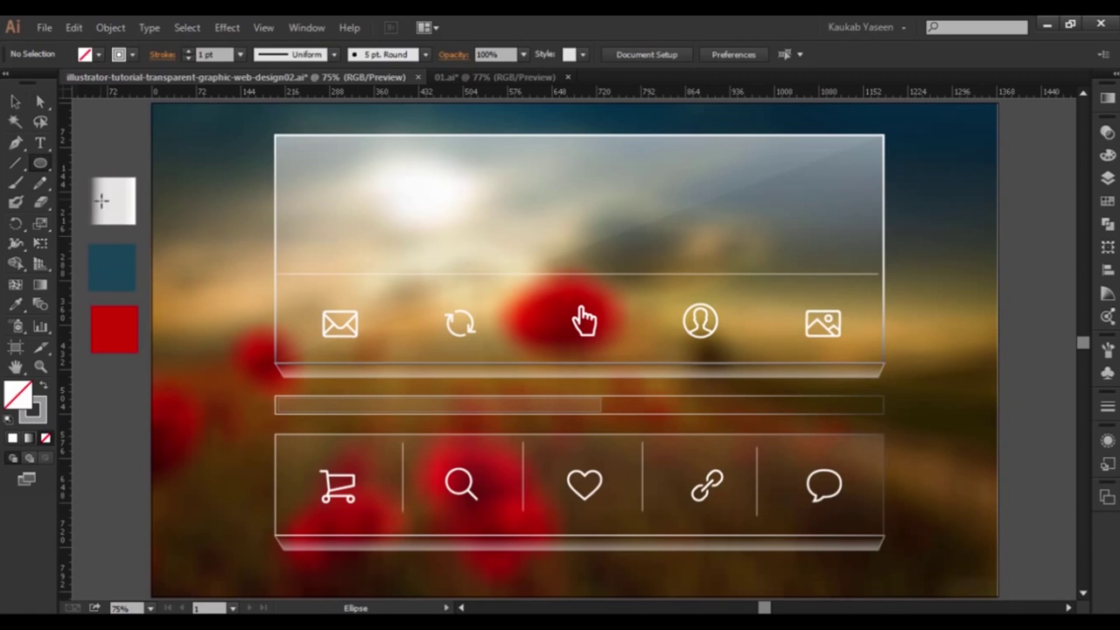
{"action": "left_click", "coordinate": [131, 56]}
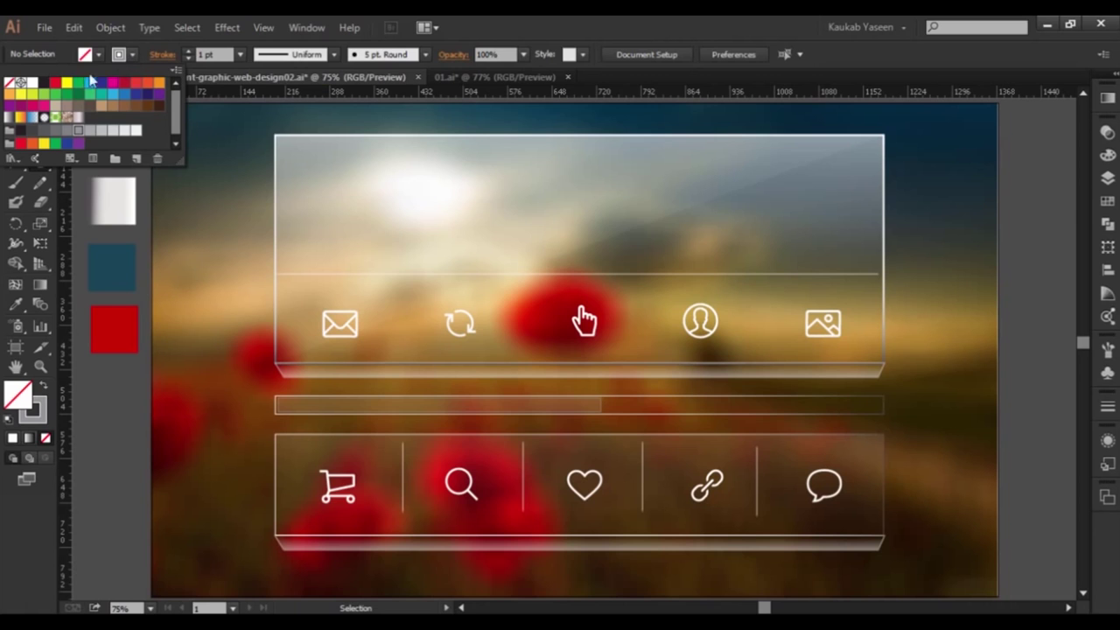
{"action": "left_click", "coordinate": [9, 84]}
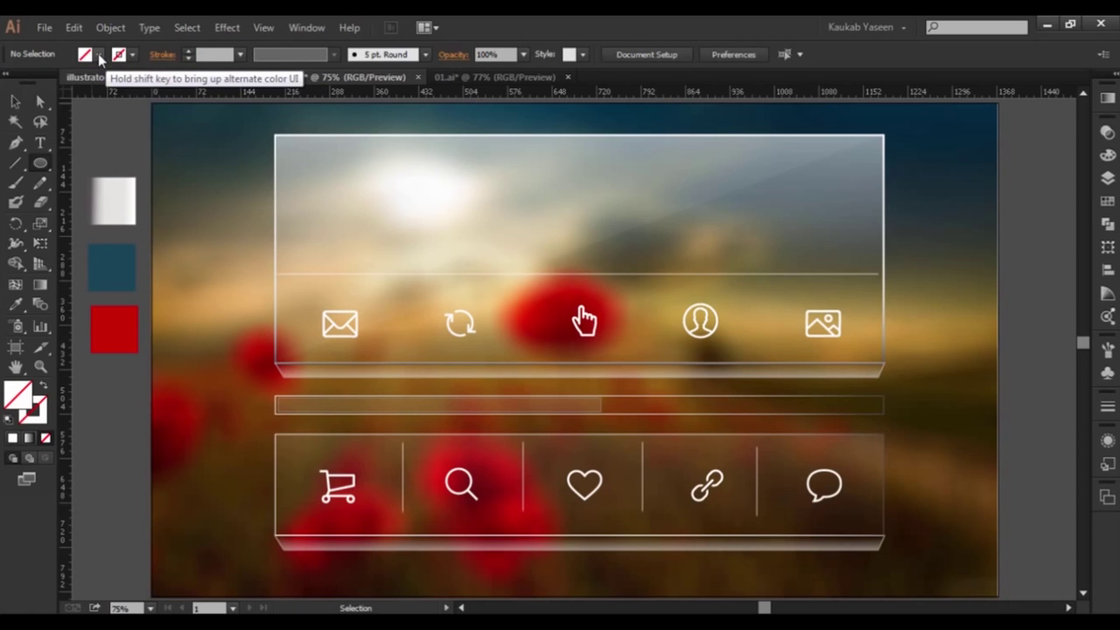
{"action": "left_click", "coordinate": [99, 54]}
{"action": "left_click", "coordinate": [32, 84]}
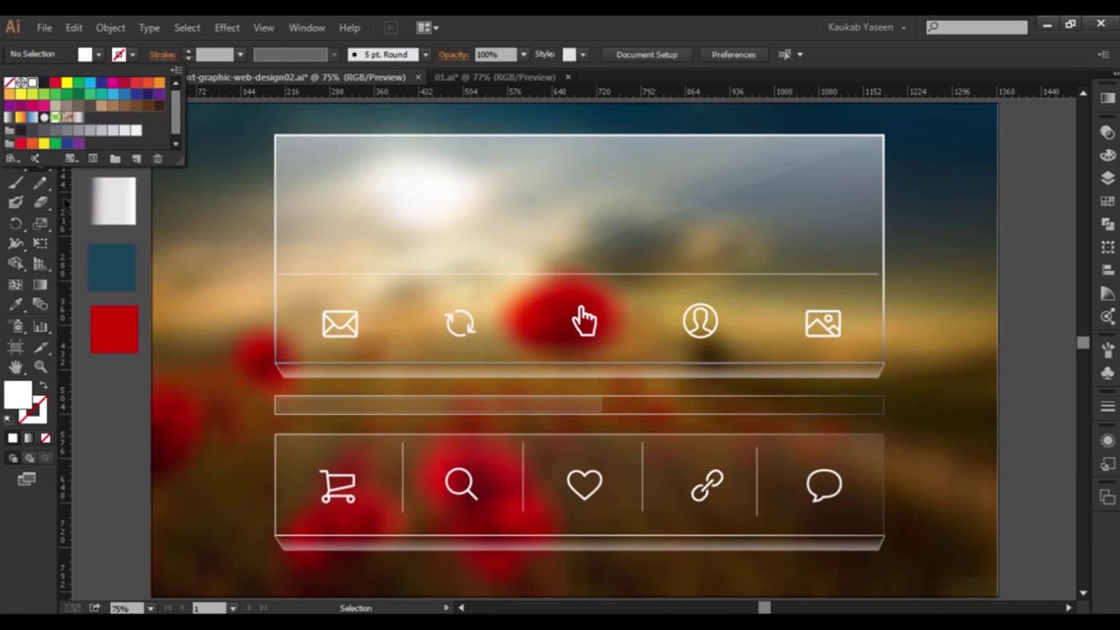
- Draw a tall, very thin ellipse just left of the glass panel
{"action": "key", "text": "l"}
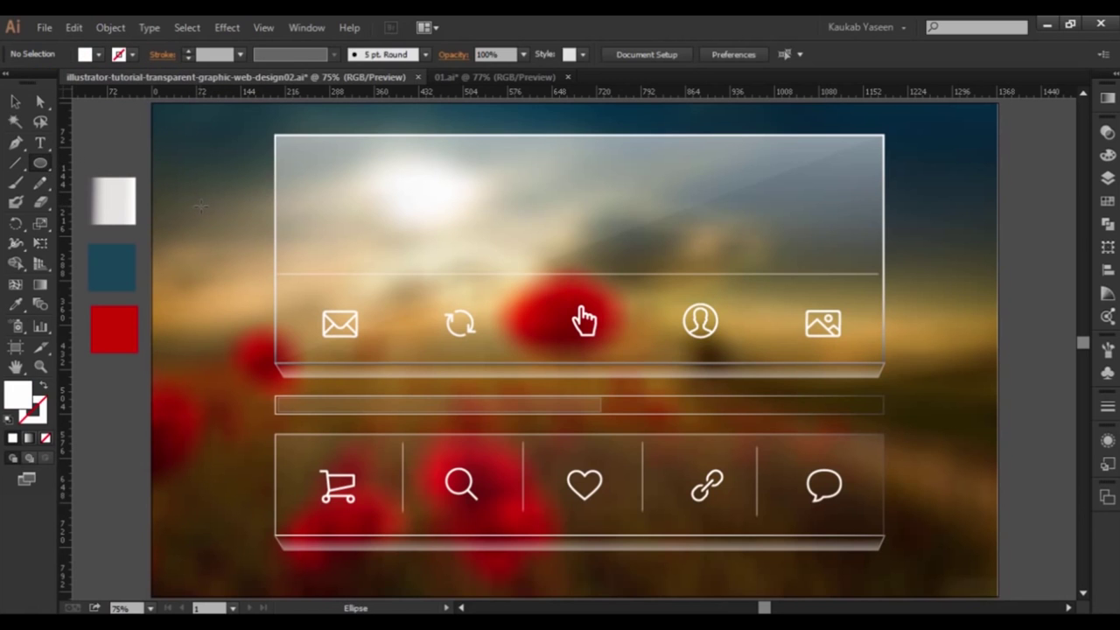
{"action": "left_click_drag", "start_coordinate": [209, 318], "coordinate": [207, 327]}
{"action": "left_click_drag", "start_coordinate": [203, 348], "coordinate": [203, 349]}
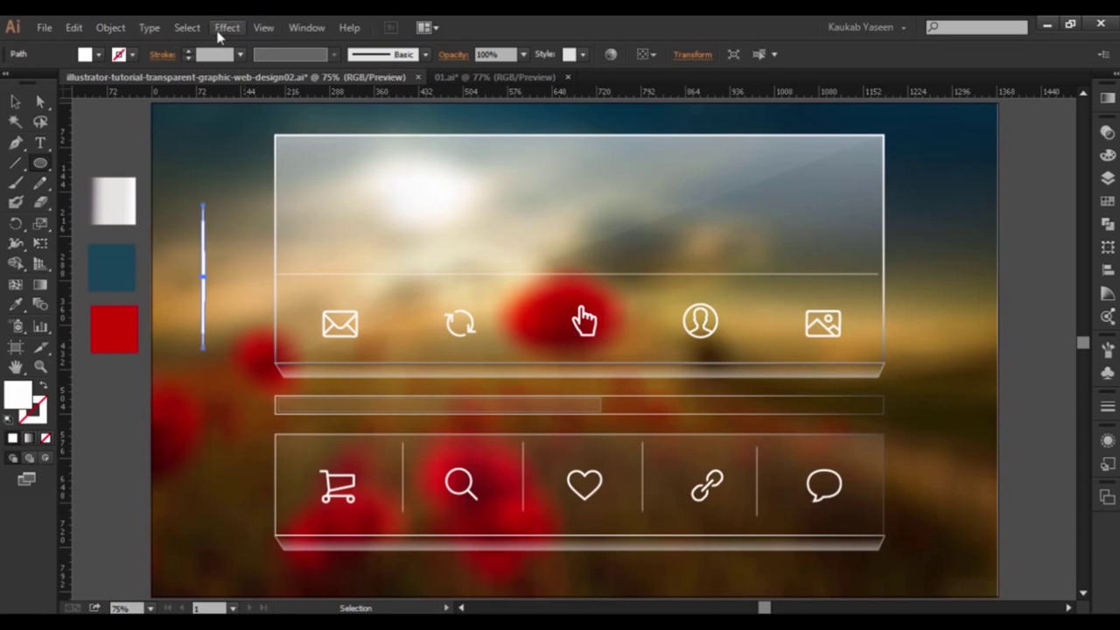
- Apply a 3 px Feather effect to the thin ellipse
{"action": "left_click", "coordinate": [219, 30]}
{"action": "mouse_move", "coordinate": [248, 213]}
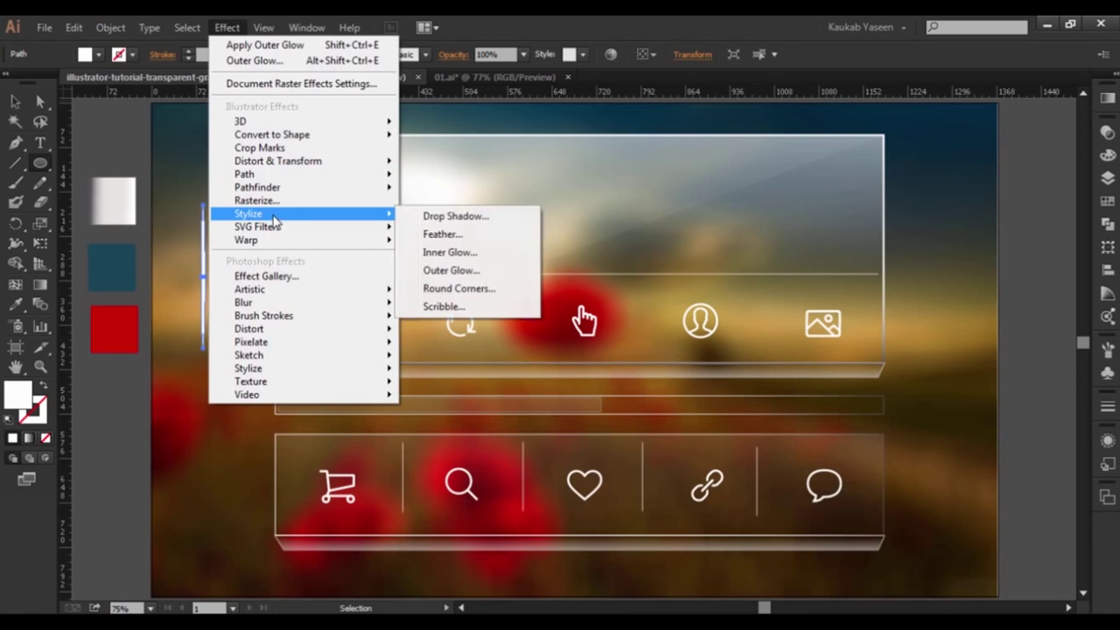
{"action": "left_click", "coordinate": [443, 234]}
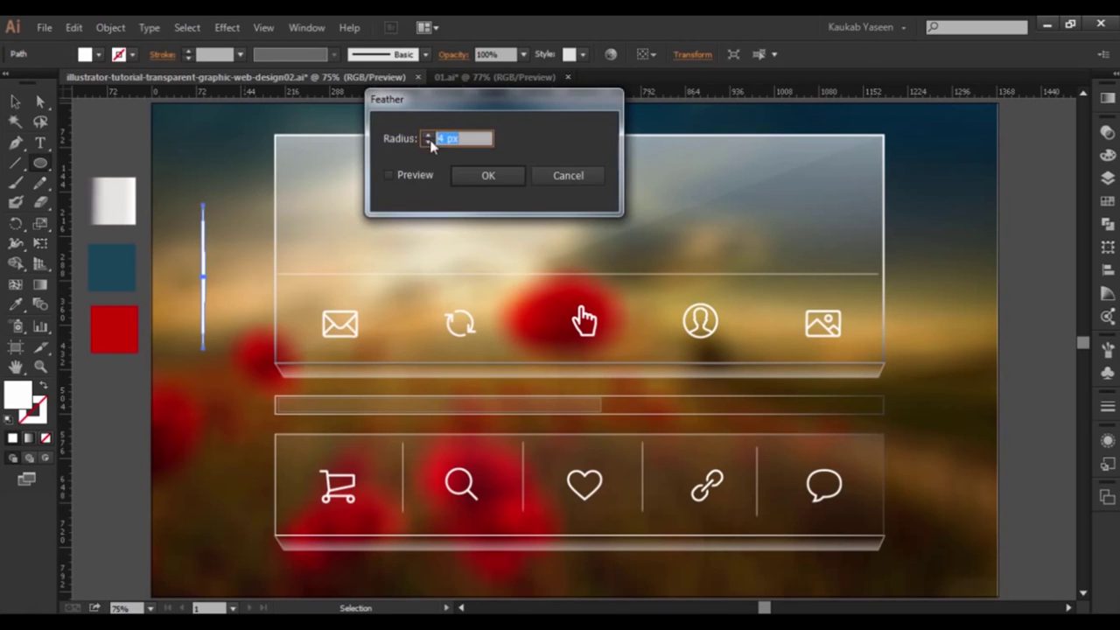
{"action": "left_click", "coordinate": [417, 174]}
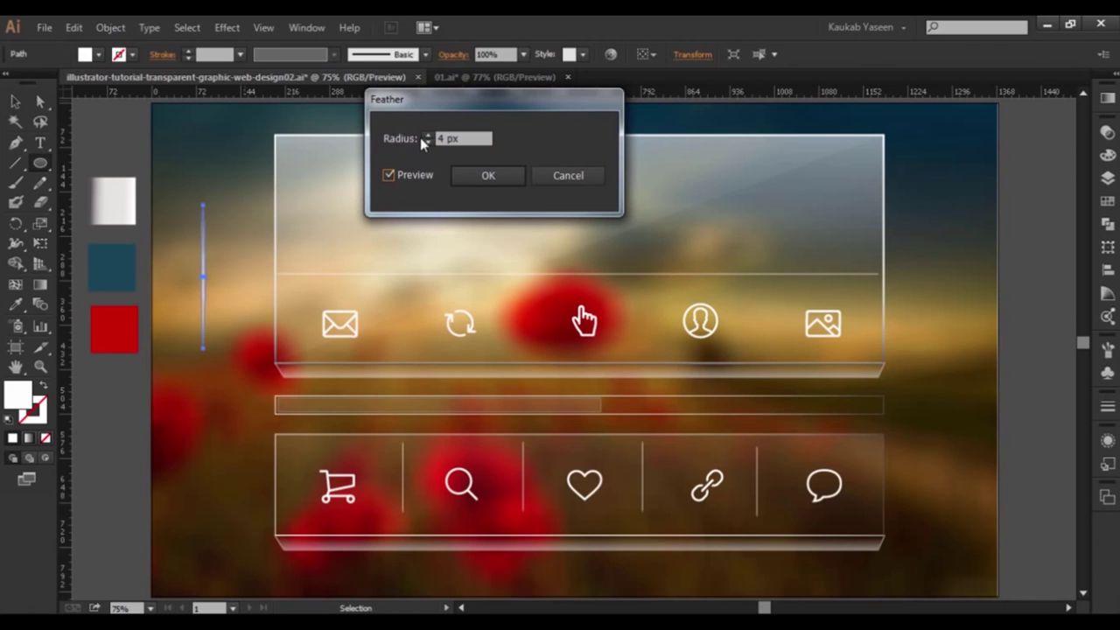
{"action": "left_click", "coordinate": [426, 143]}
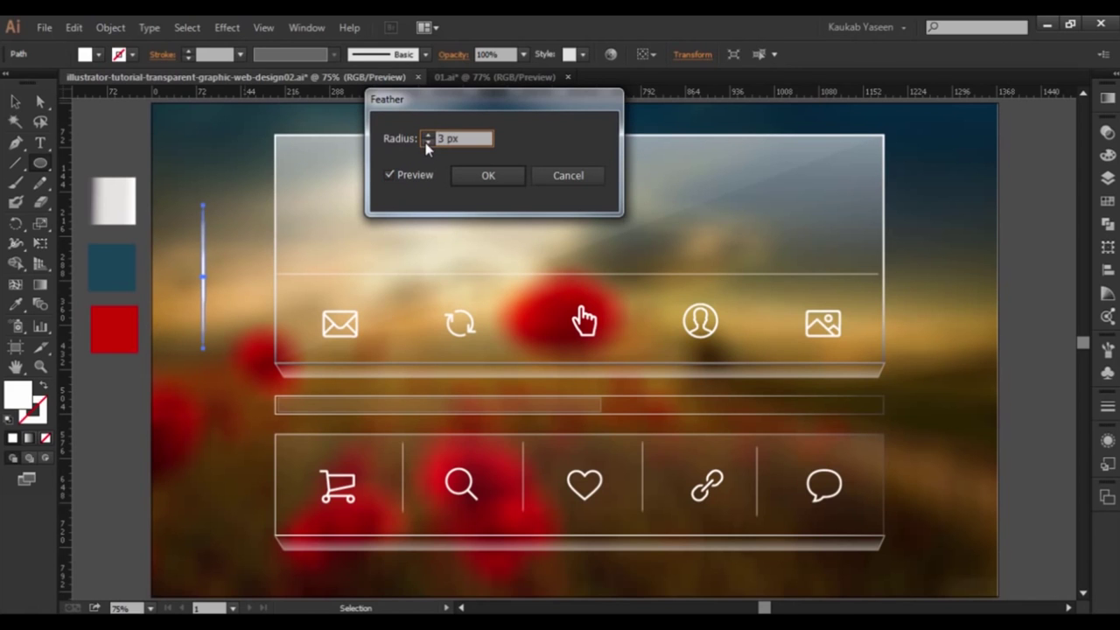
{"action": "left_click", "coordinate": [488, 177]}
- Add an Outer Glow (Screen, 75%, 5 px) to the ellipse
{"action": "left_click", "coordinate": [229, 28]}
{"action": "mouse_move", "coordinate": [248, 213]}
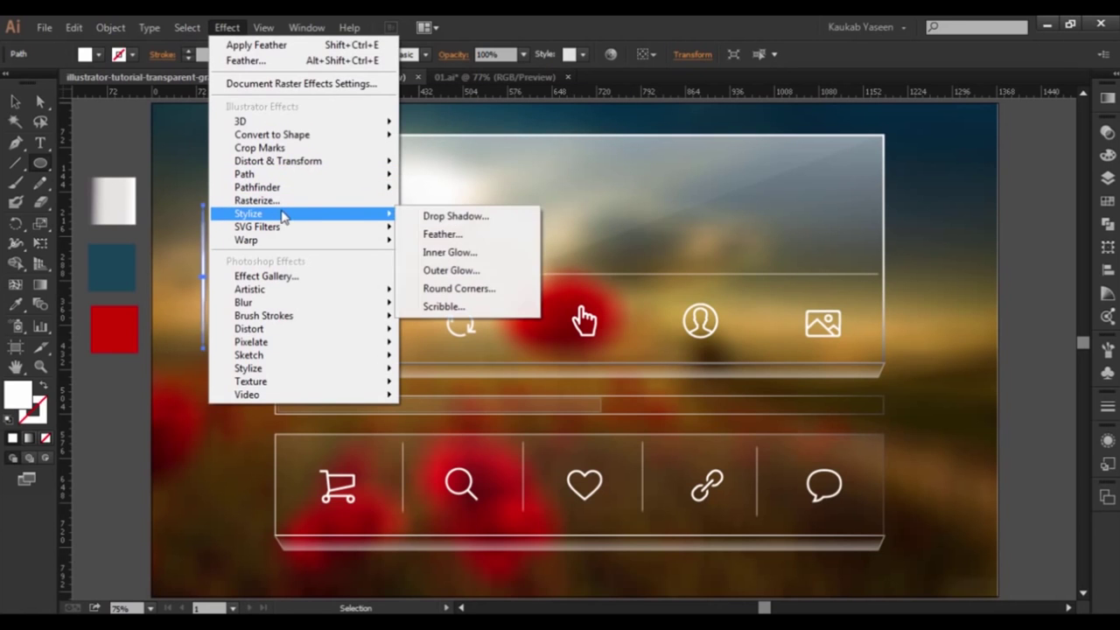
{"action": "left_click", "coordinate": [462, 269]}
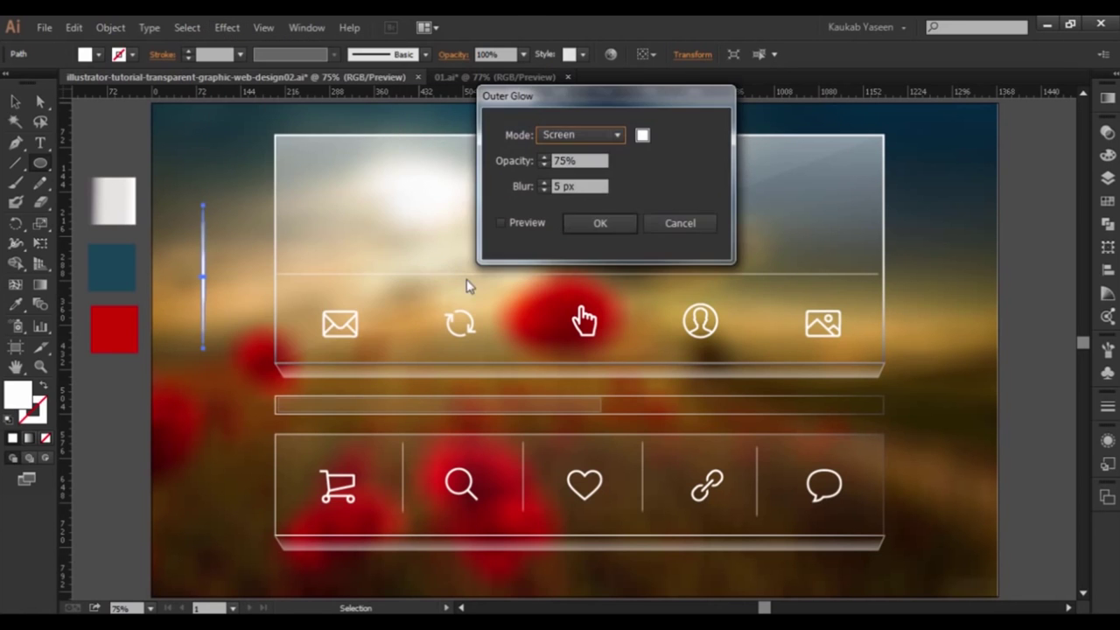
{"action": "left_click", "coordinate": [500, 222]}
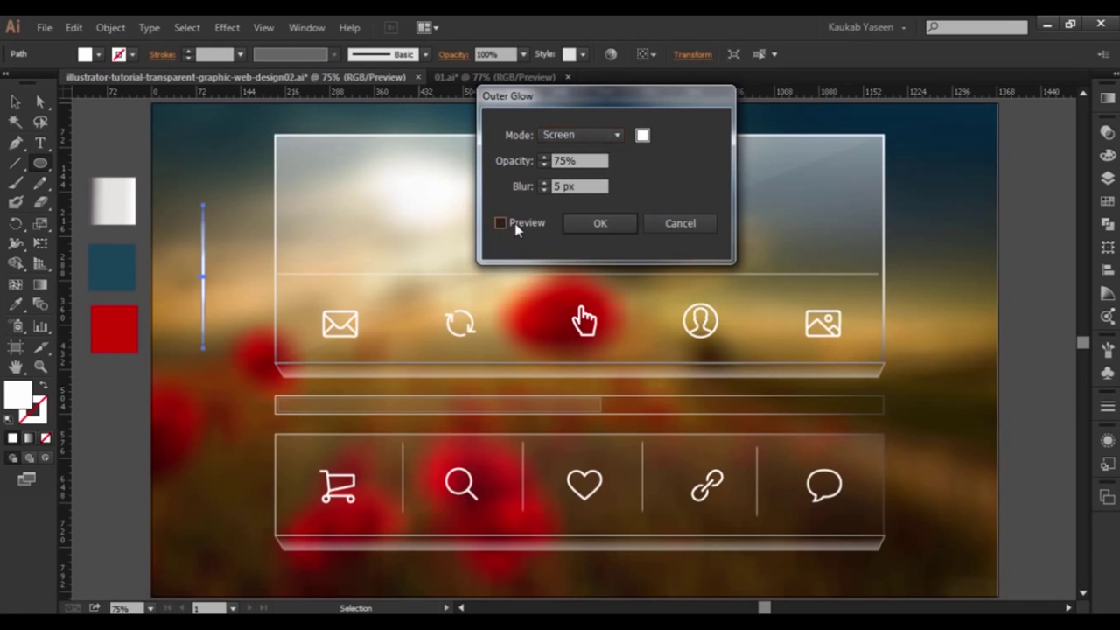
{"action": "left_click", "coordinate": [600, 223]}
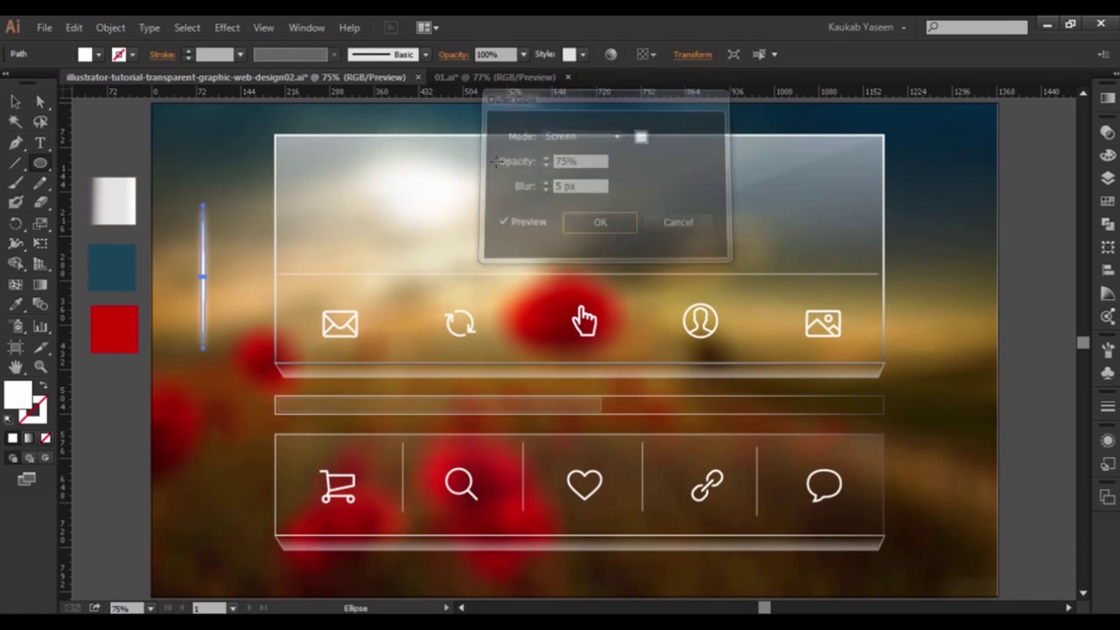
{"action": "left_click", "coordinate": [15, 103]}
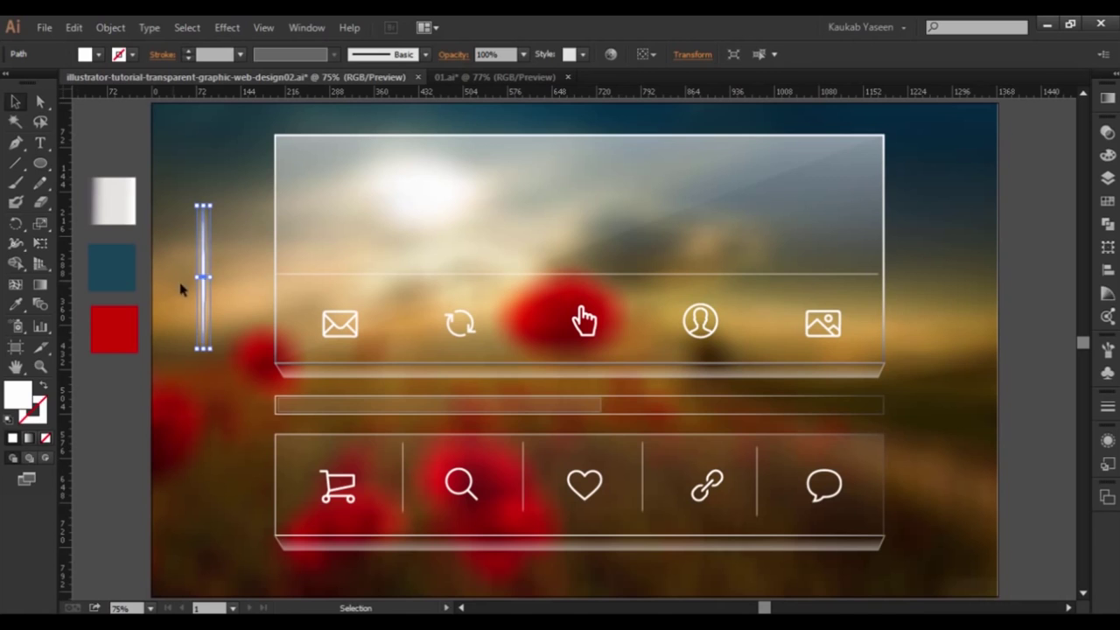
- Move the glowing line onto the upper glass panel's left edge
{"action": "left_click_drag", "start_coordinate": [202, 275], "coordinate": [275, 257]}
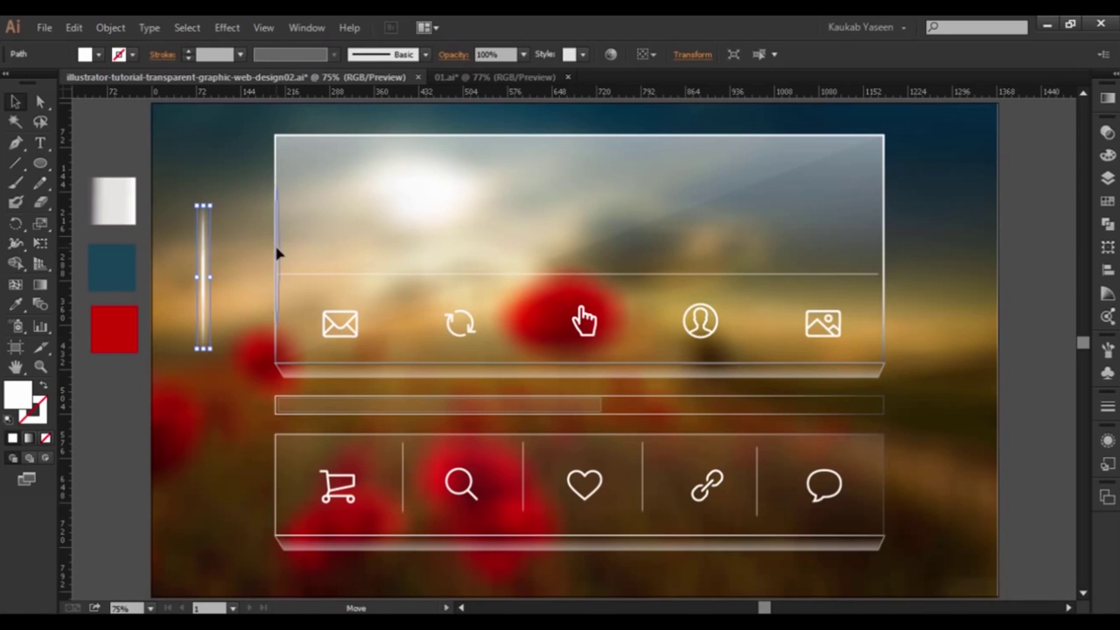
{"action": "left_click_drag", "start_coordinate": [275, 256], "coordinate": [274, 257]}
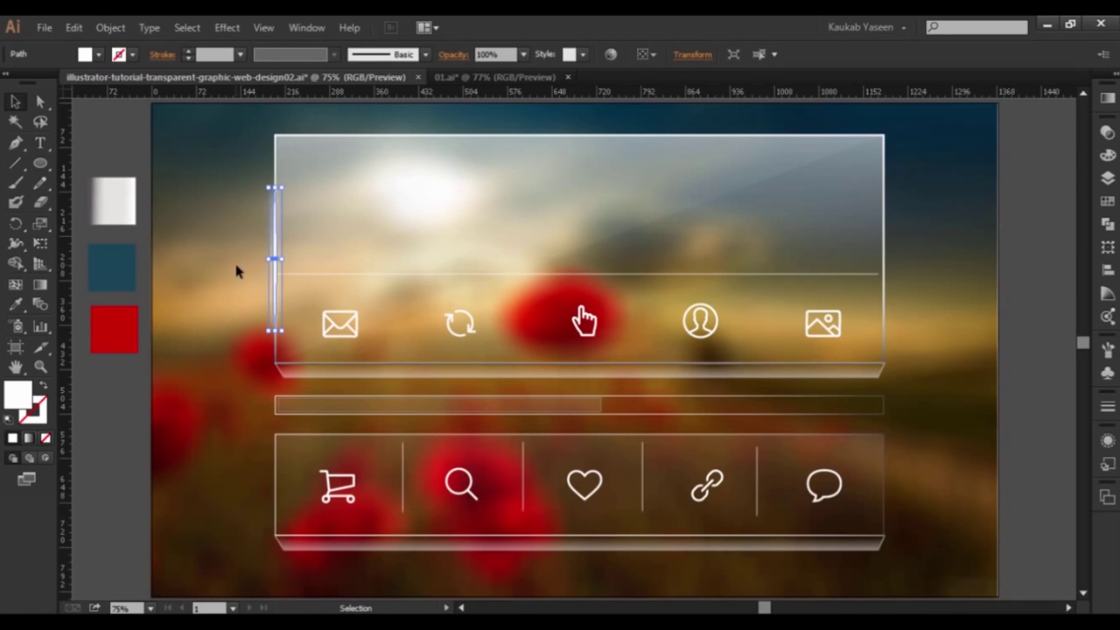
{"action": "left_click", "coordinate": [236, 271]}
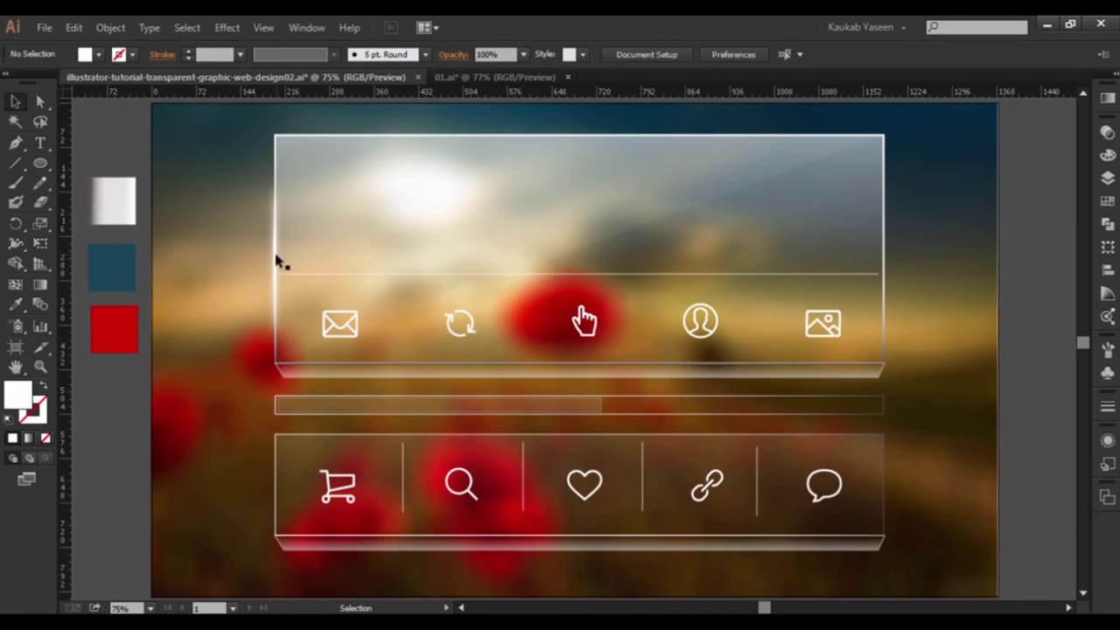
{"action": "left_click", "coordinate": [276, 260]}
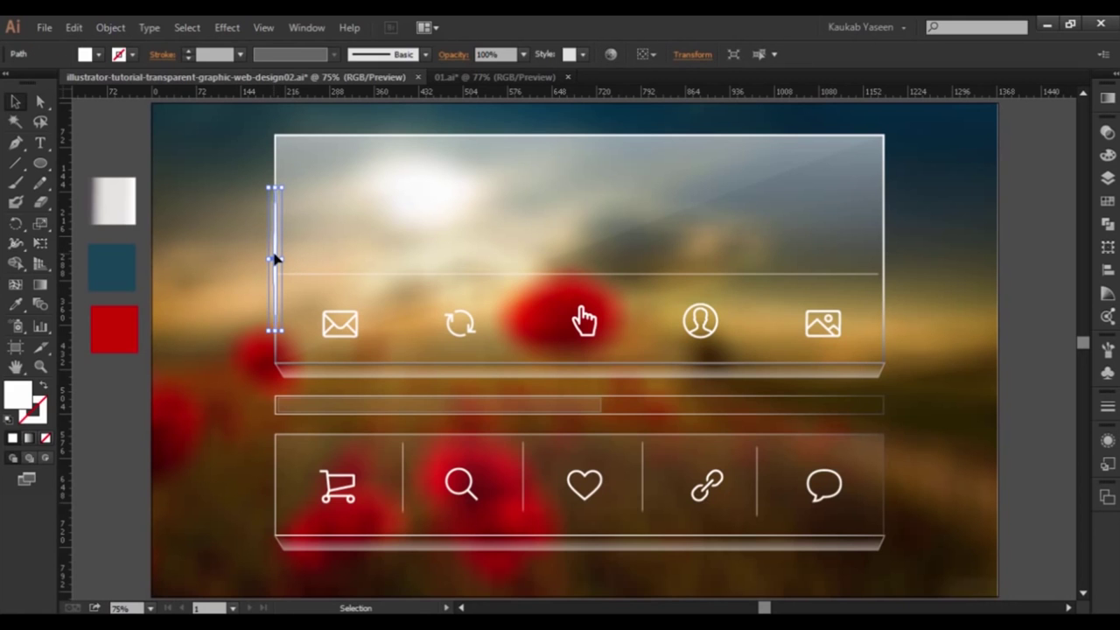
- Paste a copy in front, rotate it horizontal, and place it along the panel's top edge
{"action": "left_click", "coordinate": [71, 28]}
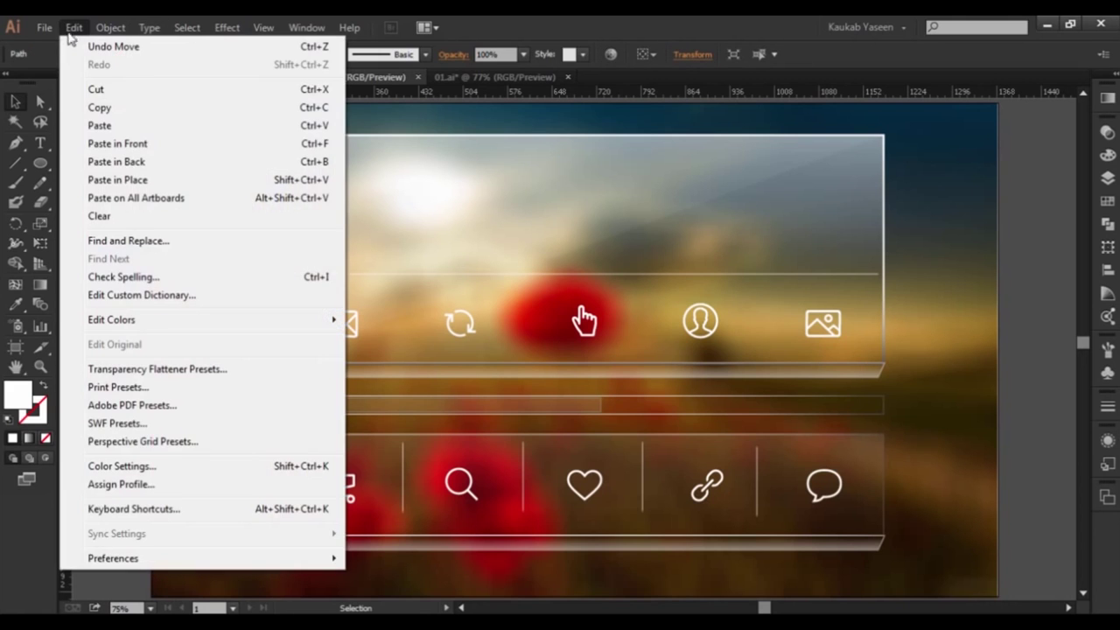
{"action": "left_click", "coordinate": [105, 109]}
{"action": "left_click", "coordinate": [74, 28]}
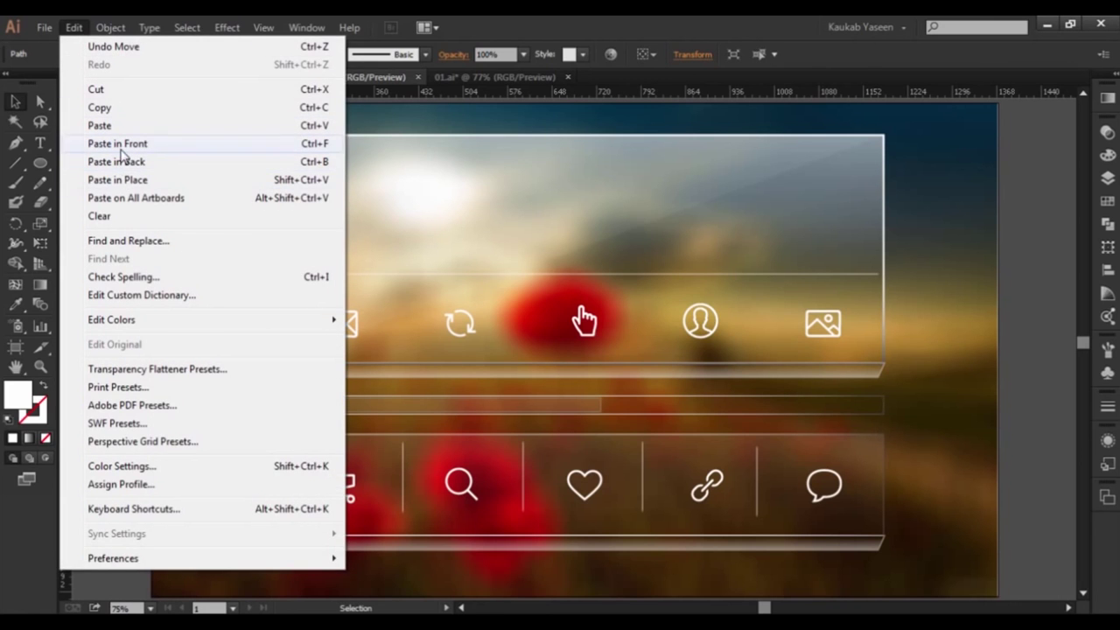
{"action": "left_click", "coordinate": [104, 127]}
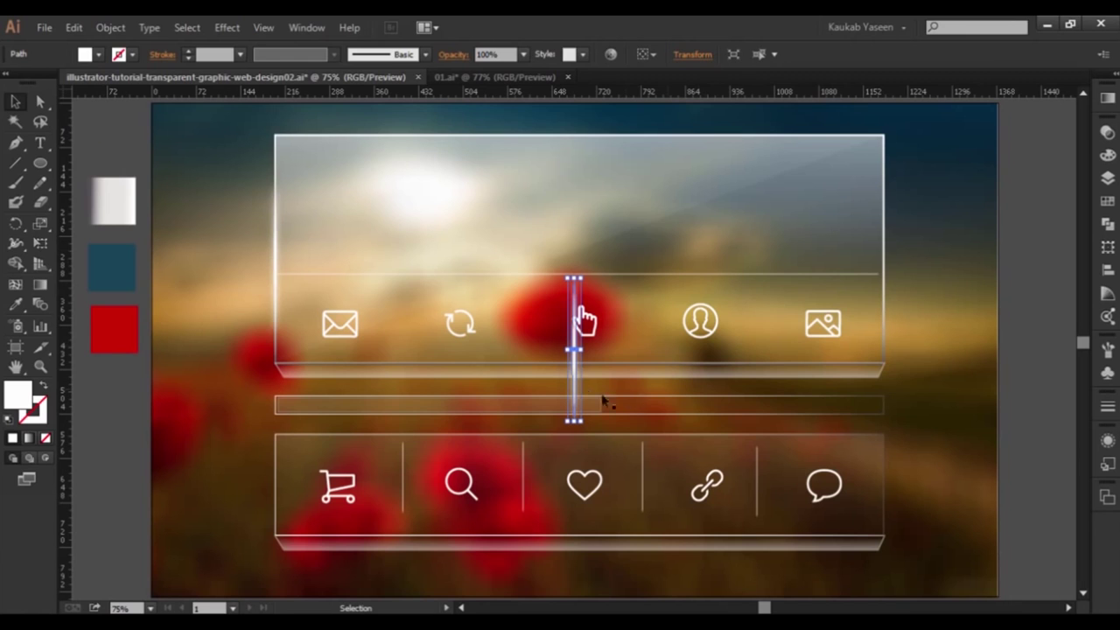
{"action": "left_click_drag", "start_coordinate": [576, 372], "coordinate": [390, 194]}
{"action": "left_click_drag", "start_coordinate": [396, 248], "coordinate": [447, 172]}
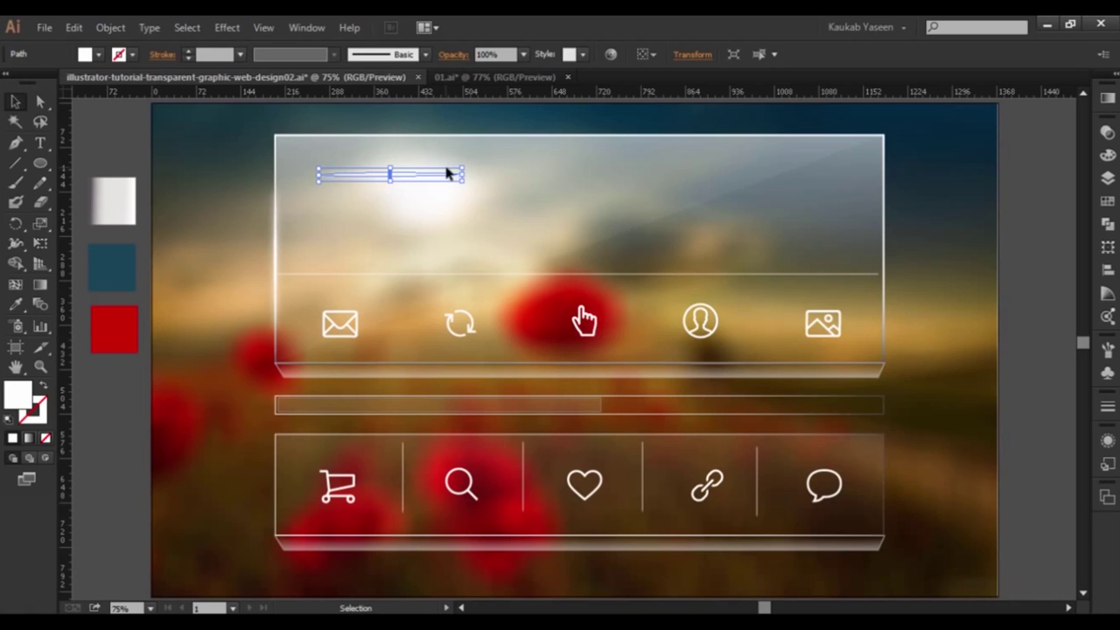
{"action": "left_click_drag", "start_coordinate": [406, 177], "coordinate": [407, 139]}
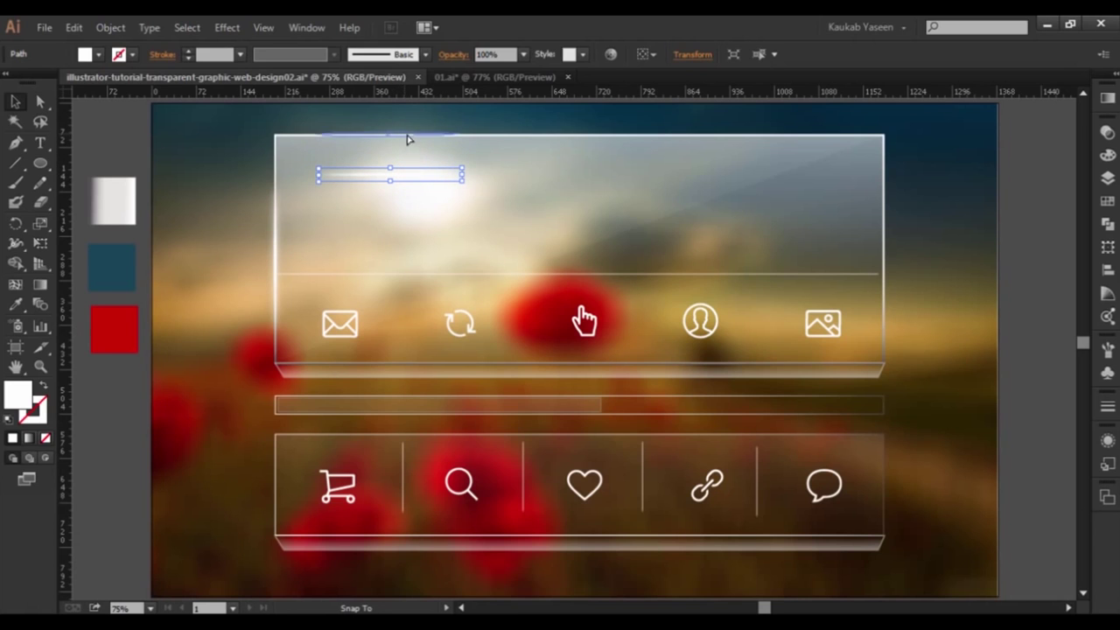
{"action": "left_click_drag", "start_coordinate": [406, 140], "coordinate": [408, 140]}
{"action": "left_click", "coordinate": [820, 177]}
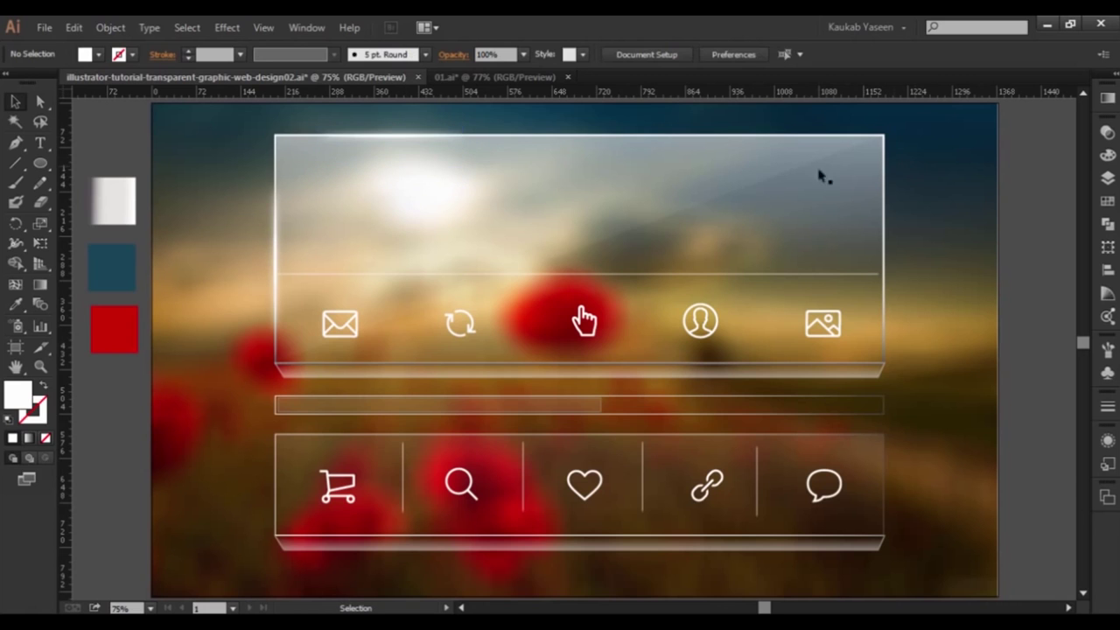
{"action": "left_click", "coordinate": [393, 137]}
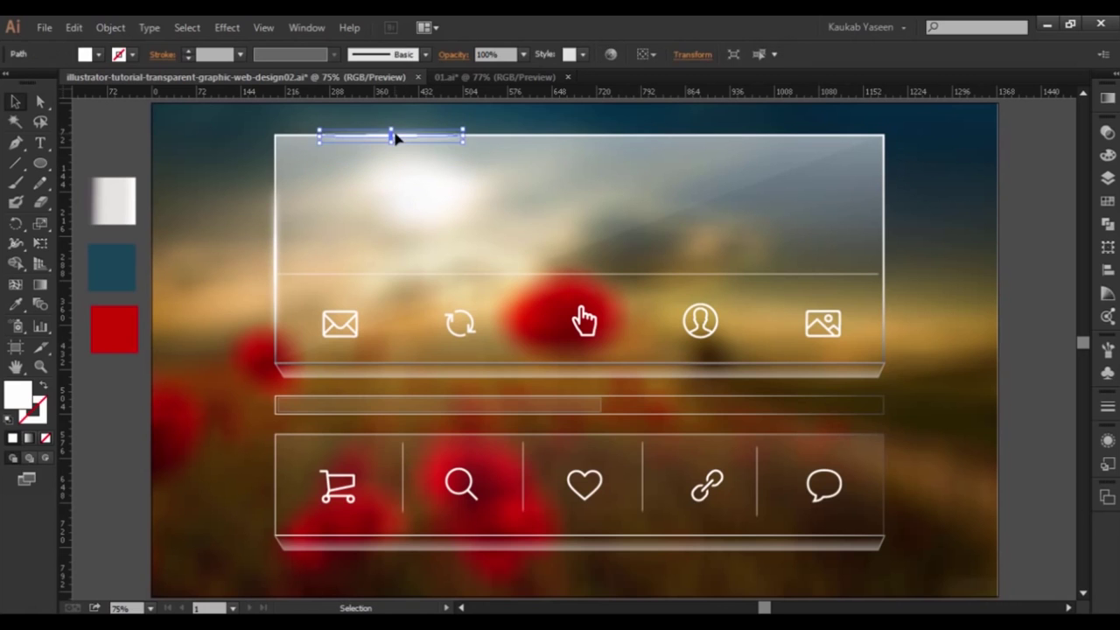
{"action": "left_click", "coordinate": [932, 191]}
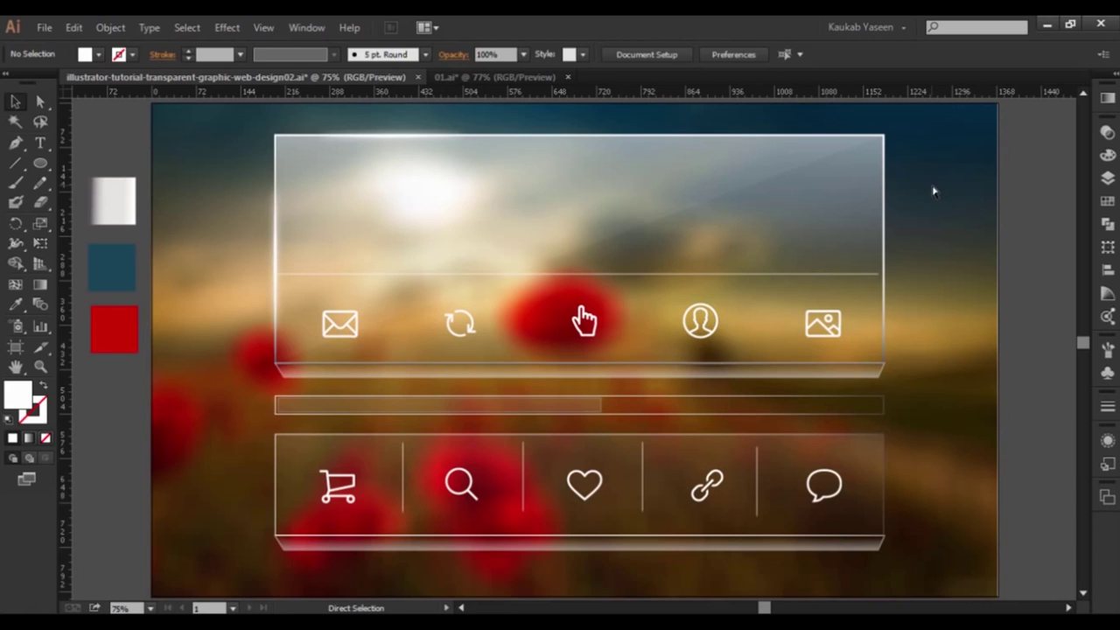
- Paste another glowing line onto the panel's right edge beside the image icon
{"action": "key", "text": "ctrl+v"}
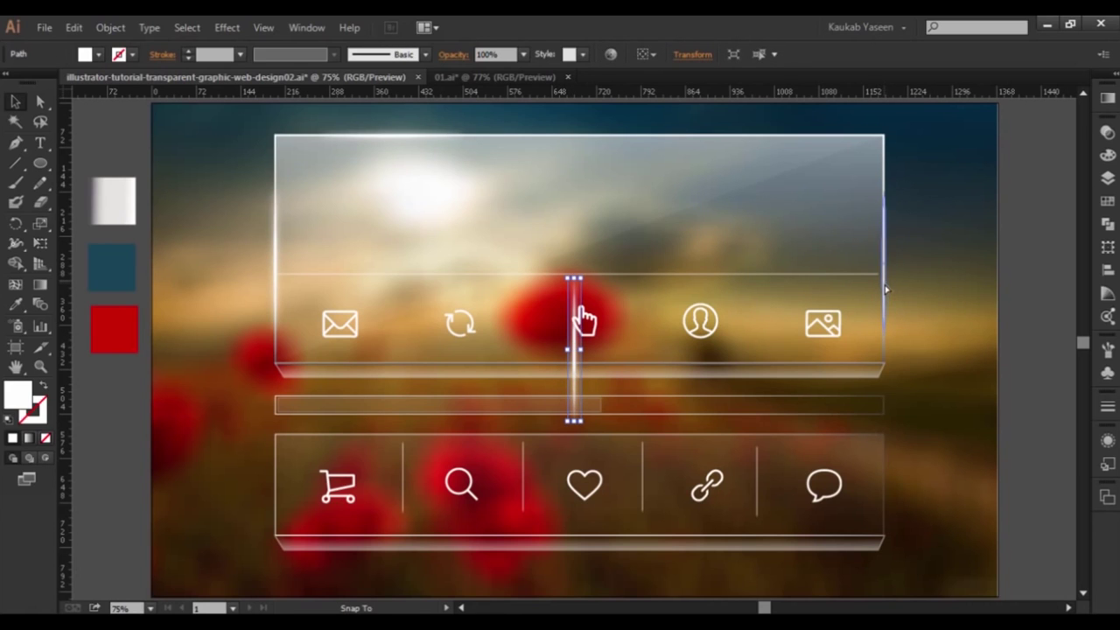
{"action": "mouse_move", "coordinate": [885, 290]}
{"action": "left_mouse_down"}
{"action": "mouse_move", "coordinate": [885, 204]}
{"action": "mouse_move", "coordinate": [882, 249]}
{"action": "left_mouse_up"}
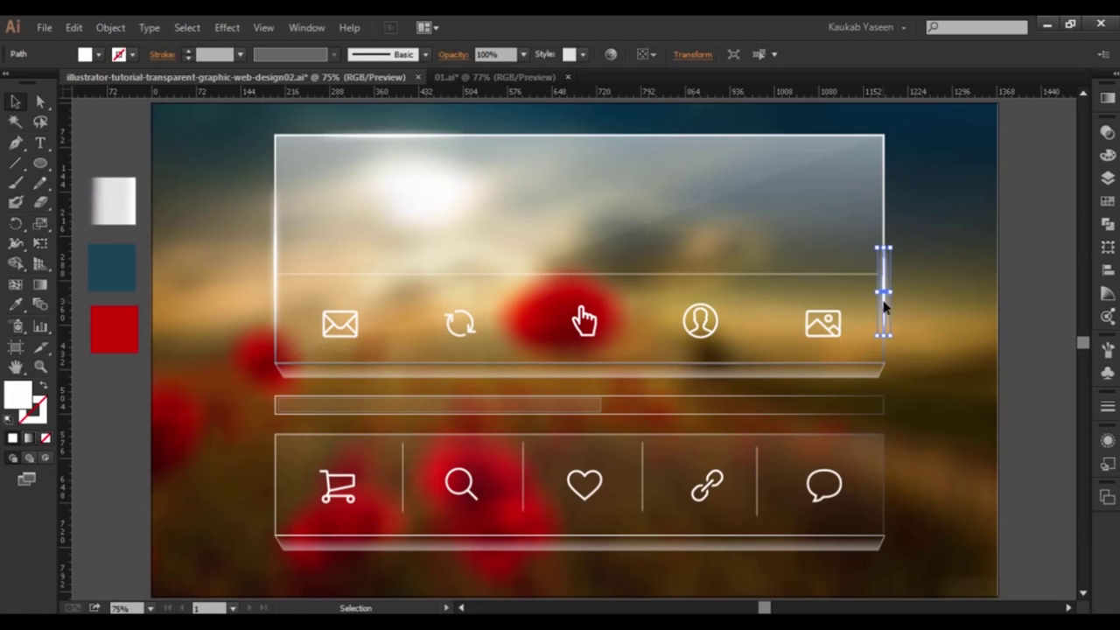
{"action": "key", "text": "shift+Down"}
{"action": "key", "text": "shift+Down"}
{"action": "key", "text": "shift+Down"}
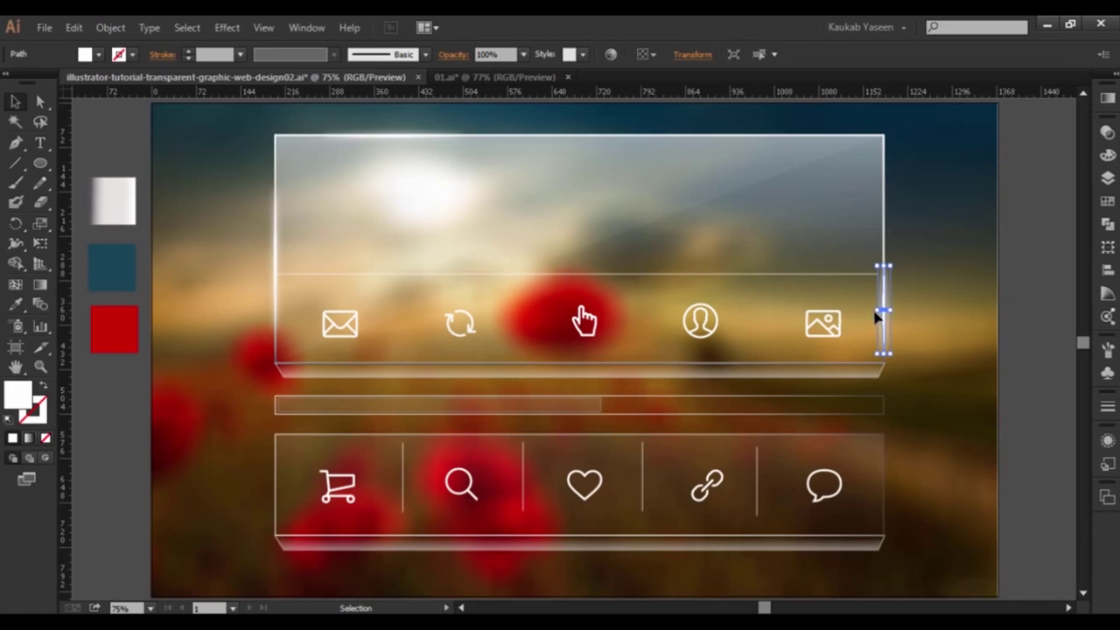
{"action": "left_click_drag", "start_coordinate": [874, 311], "coordinate": [879, 312]}
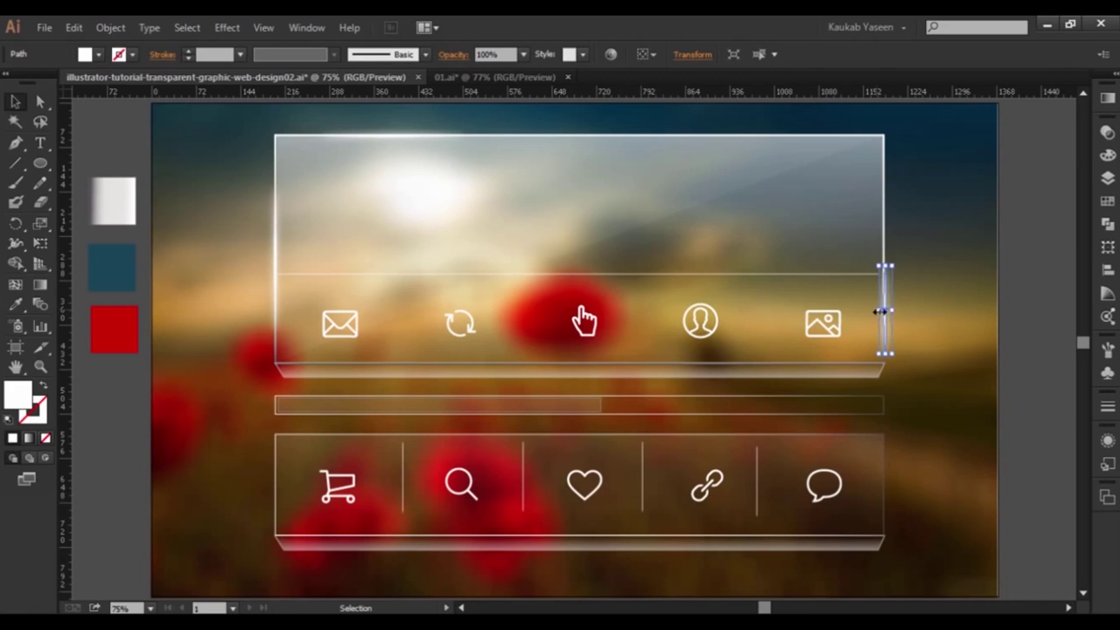
{"action": "left_click", "coordinate": [910, 316]}
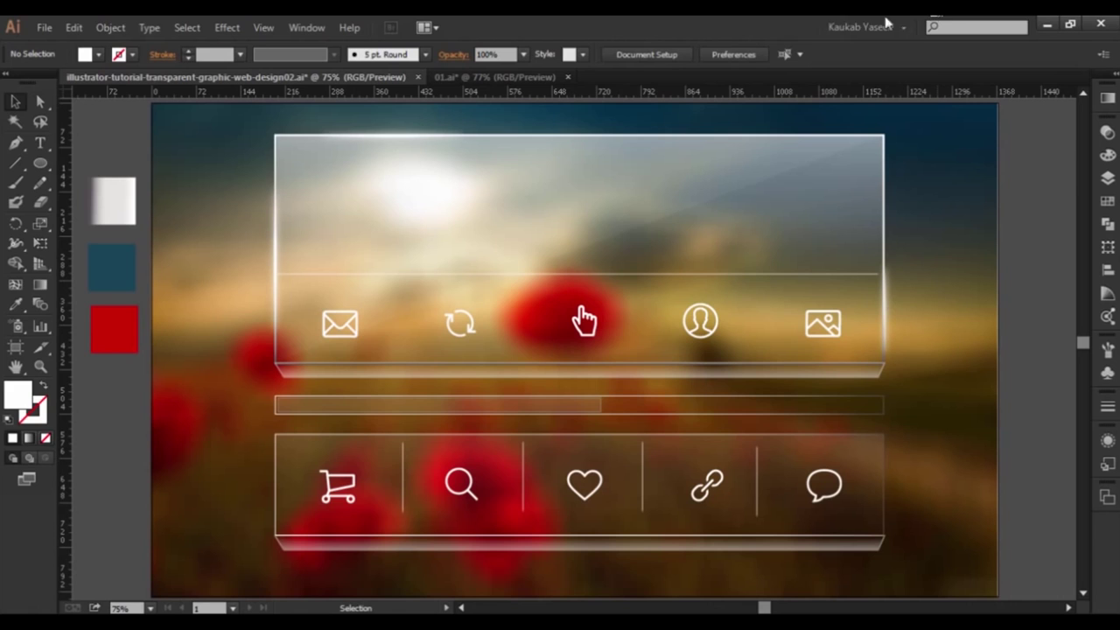
{"action": "left_click", "coordinate": [41, 164]}
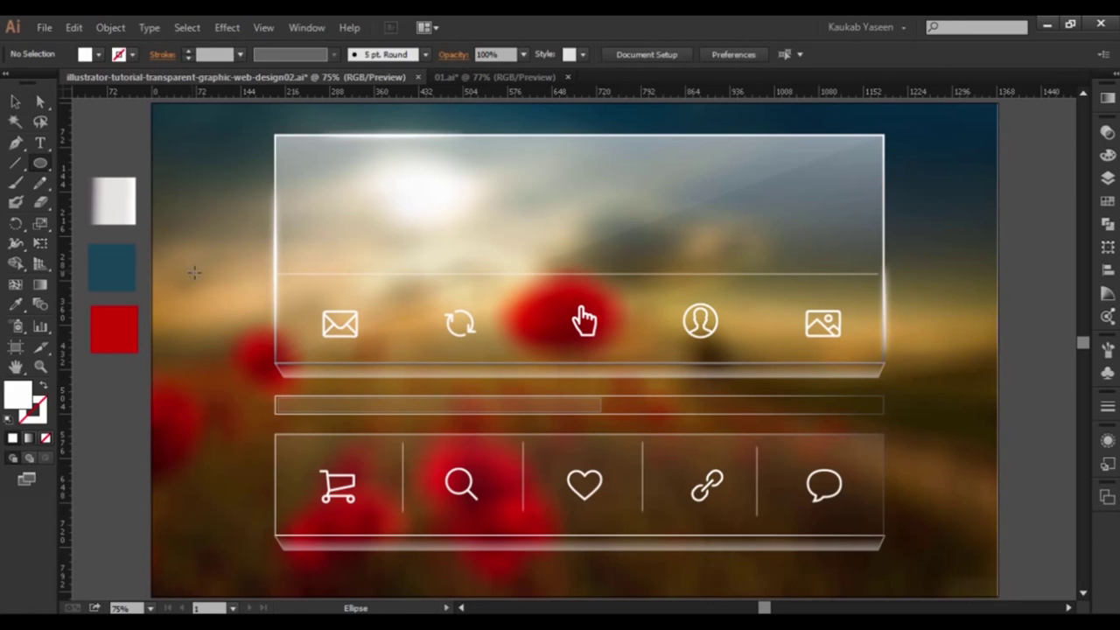
- Draw a small circle left of the panel and give it a gradient fill
{"action": "left_click_drag", "start_coordinate": [200, 280], "coordinate": [202, 282]}
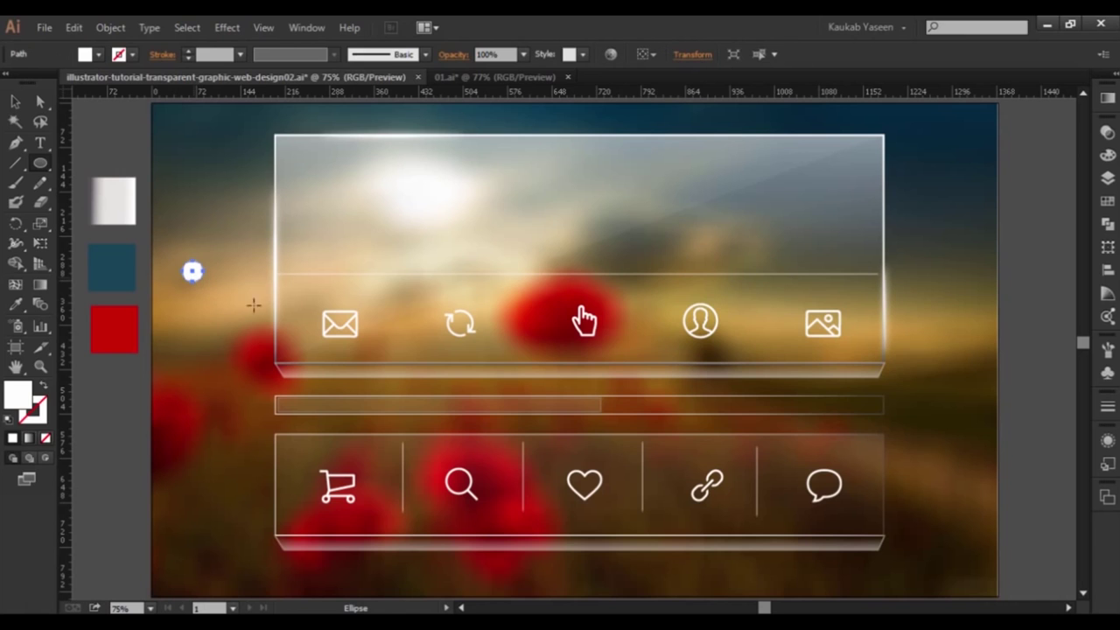
{"action": "left_click", "coordinate": [1107, 97]}
{"action": "left_click", "coordinate": [901, 112]}
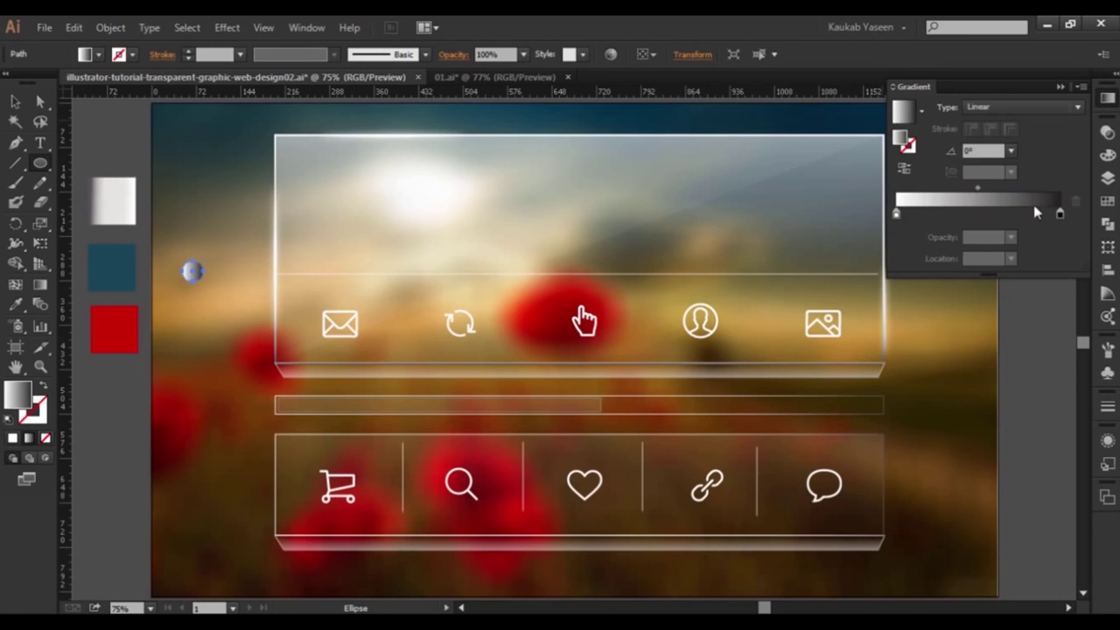
- Make the gradient a white radial fading to 0% opacity at the right stop
{"action": "double_click", "coordinate": [1059, 216]}
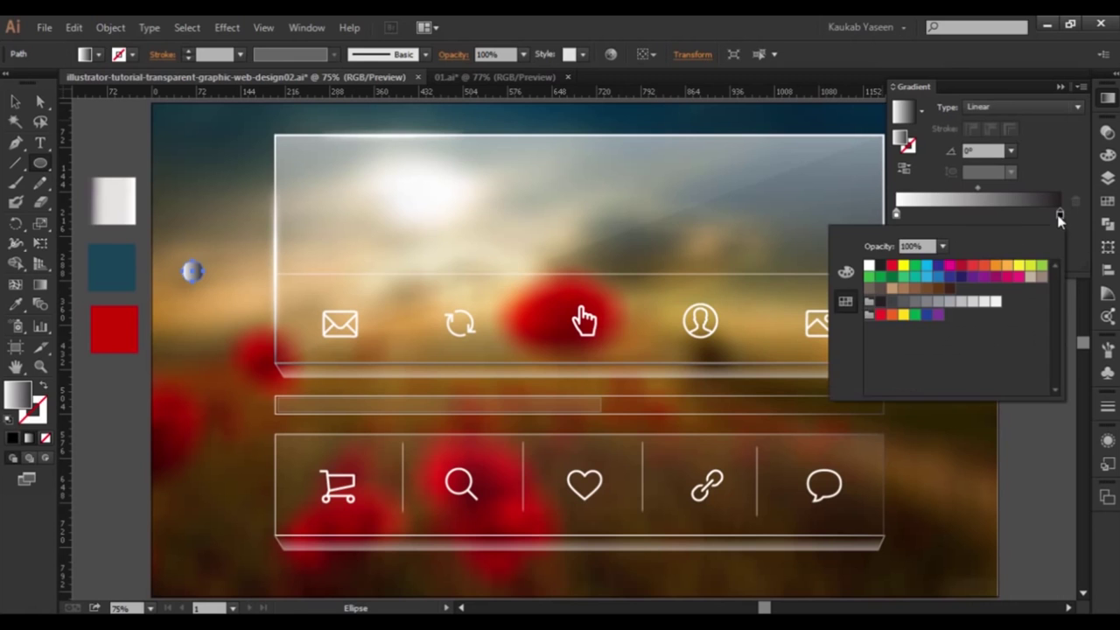
{"action": "left_click", "coordinate": [869, 265]}
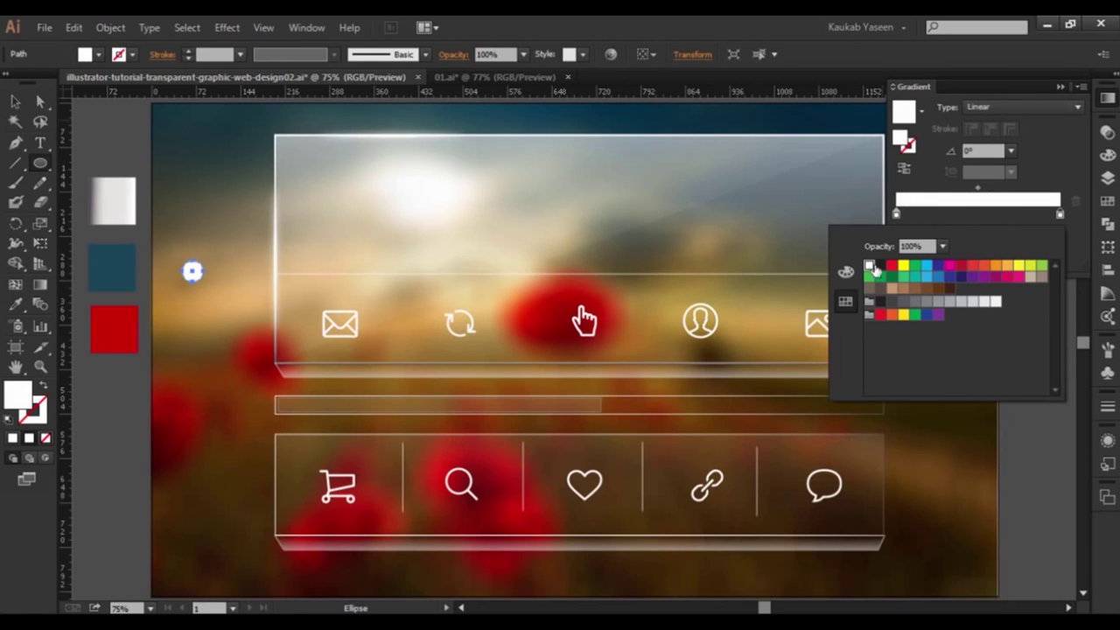
{"action": "left_click", "coordinate": [987, 224]}
{"action": "left_click", "coordinate": [1010, 238]}
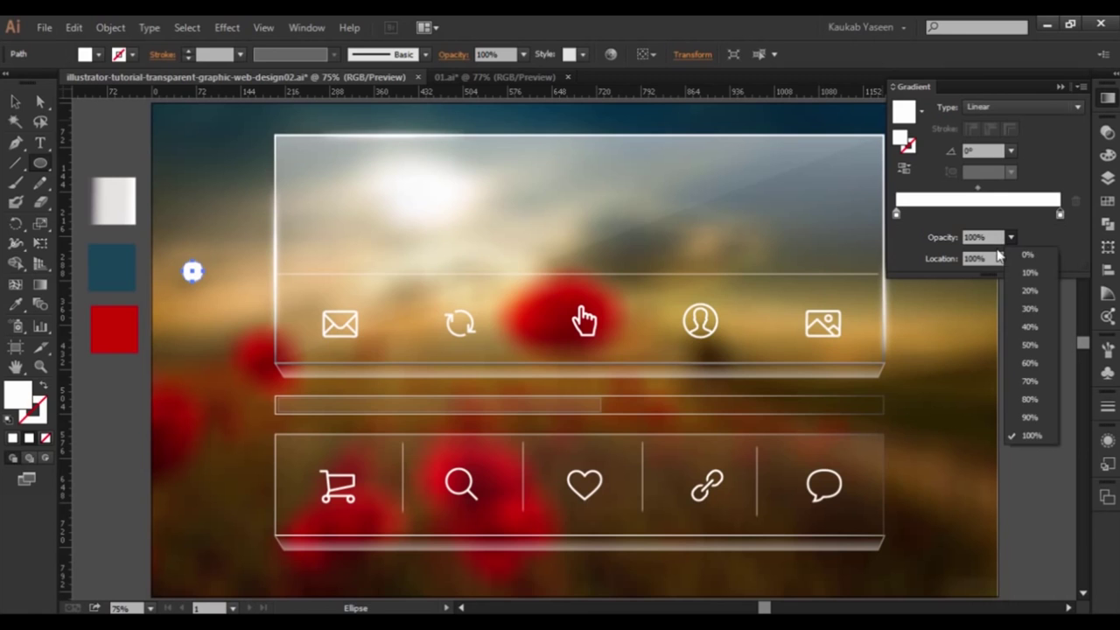
{"action": "left_click", "coordinate": [1029, 262]}
{"action": "left_click", "coordinate": [1049, 107]}
{"action": "left_click", "coordinate": [1019, 143]}
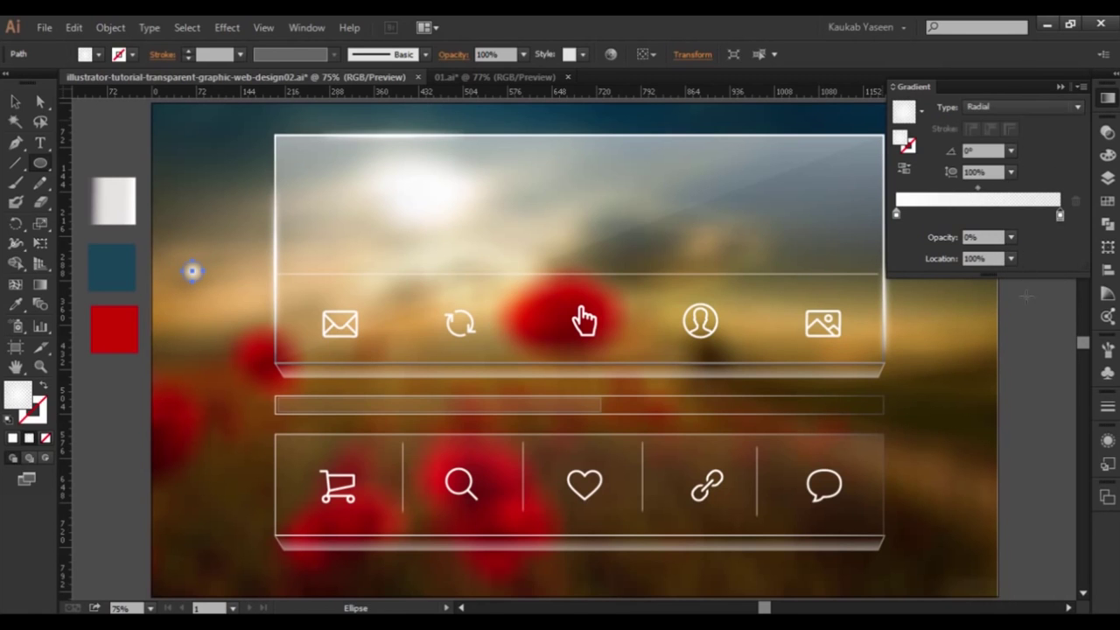
{"action": "left_click", "coordinate": [1059, 88]}
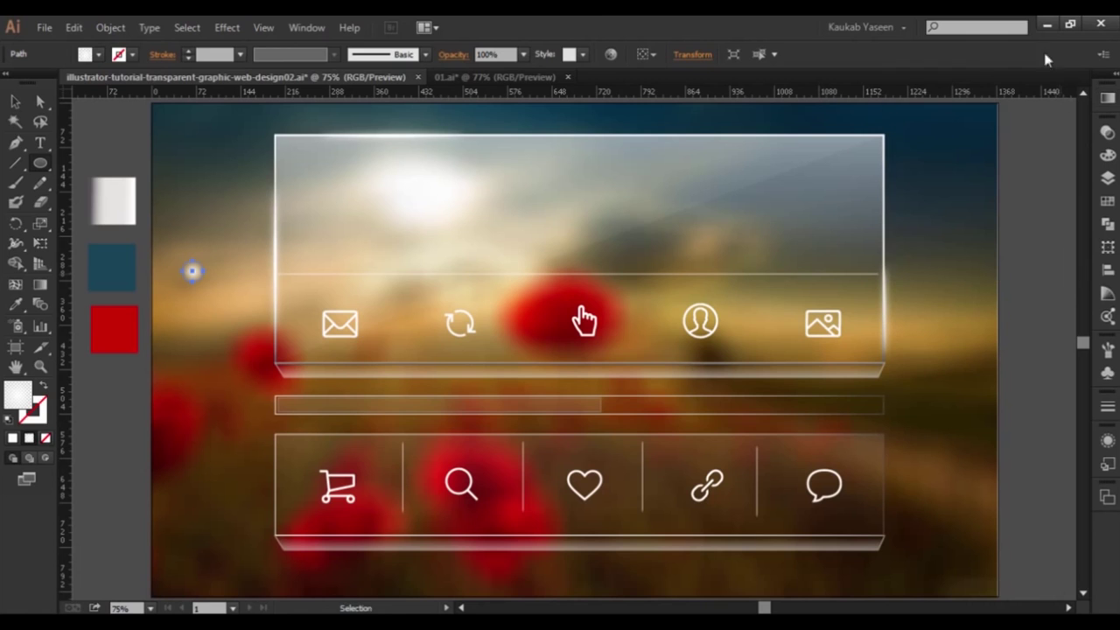
{"action": "left_click", "coordinate": [223, 29]}
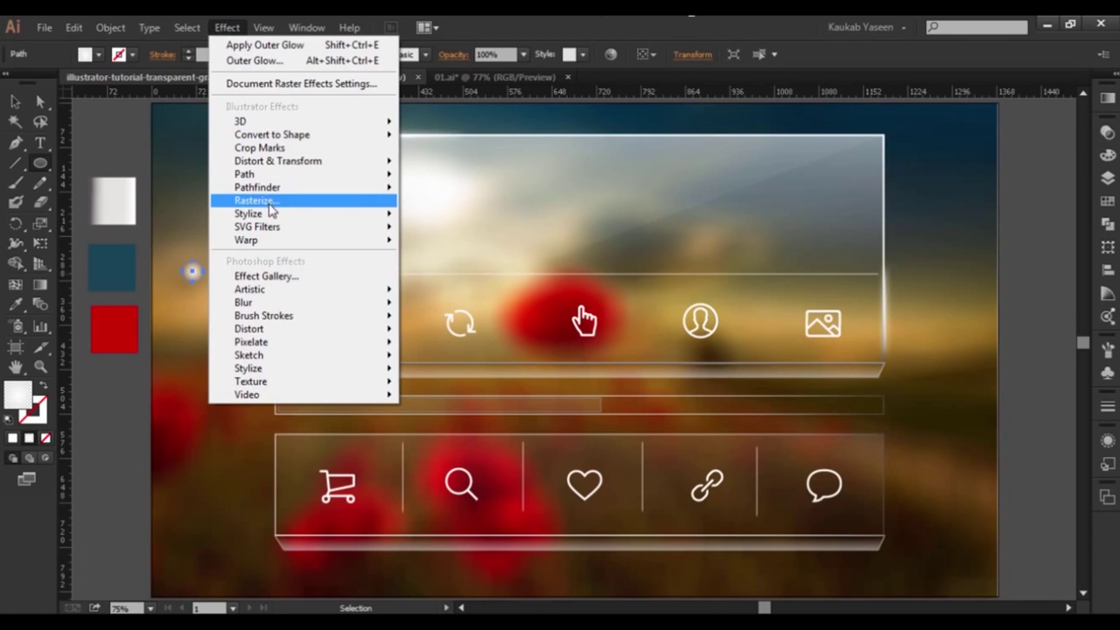
{"action": "mouse_move", "coordinate": [262, 213]}
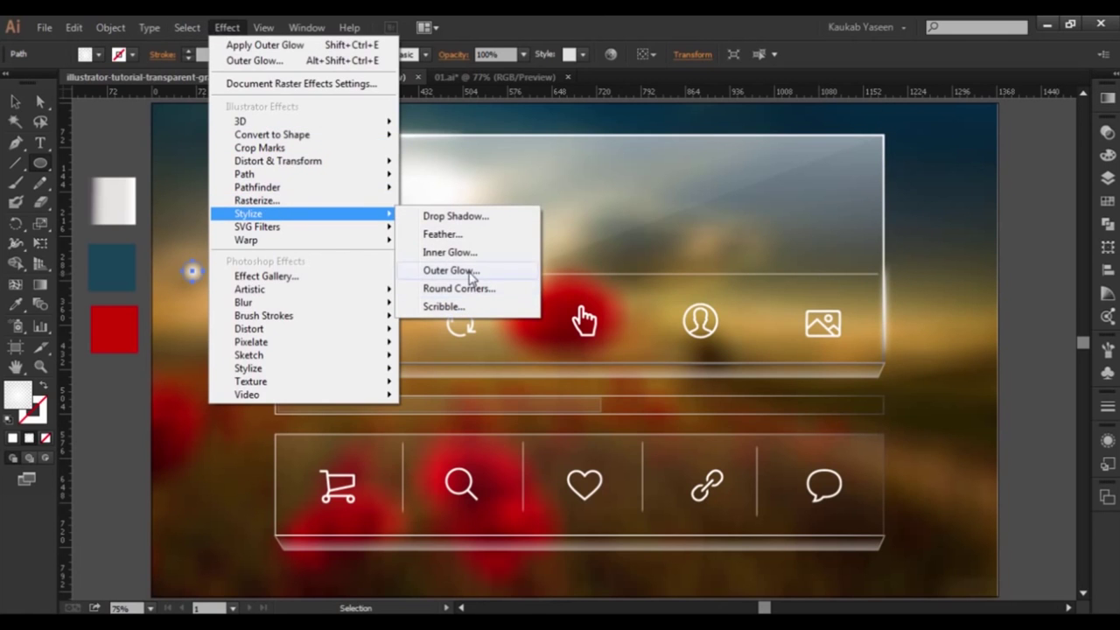
- Apply an Outer Glow (Screen, 75%, 5 px) to the gradient circle and deselect it
{"action": "left_click", "coordinate": [466, 270]}
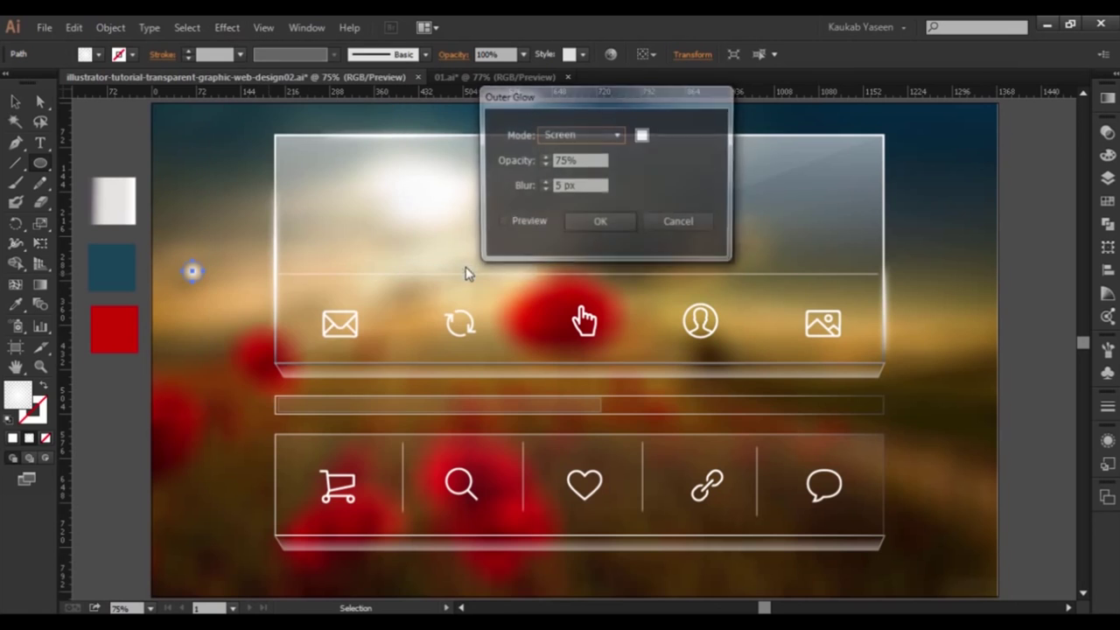
{"action": "left_click", "coordinate": [587, 222]}
{"action": "left_click", "coordinate": [16, 102]}
{"action": "left_click", "coordinate": [213, 291]}
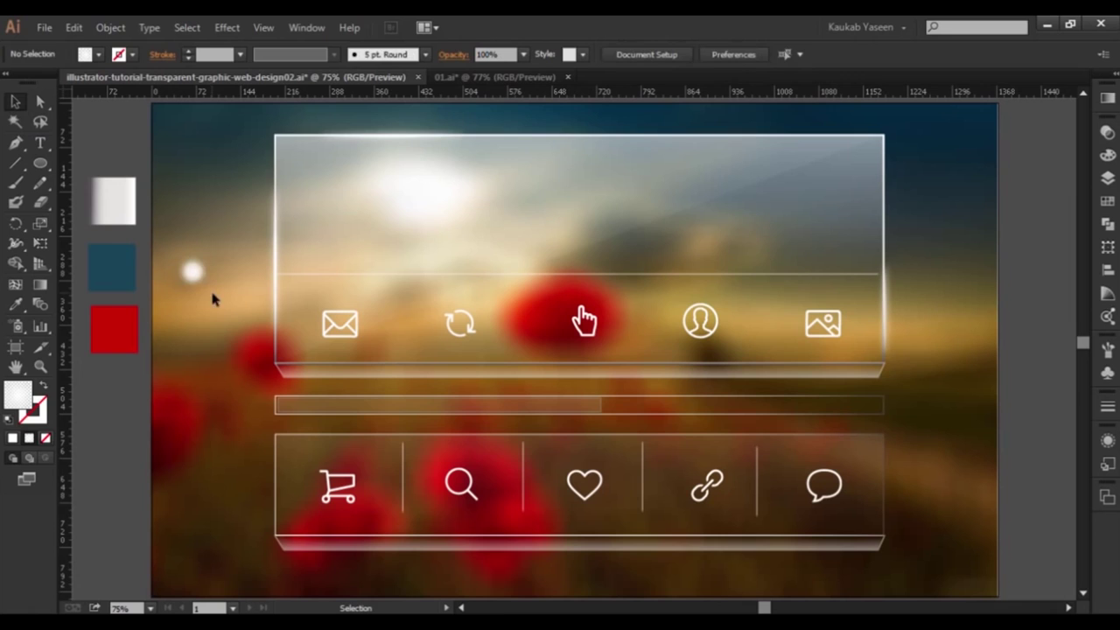
{"action": "left_click", "coordinate": [201, 277]}
{"action": "left_click", "coordinate": [206, 282]}
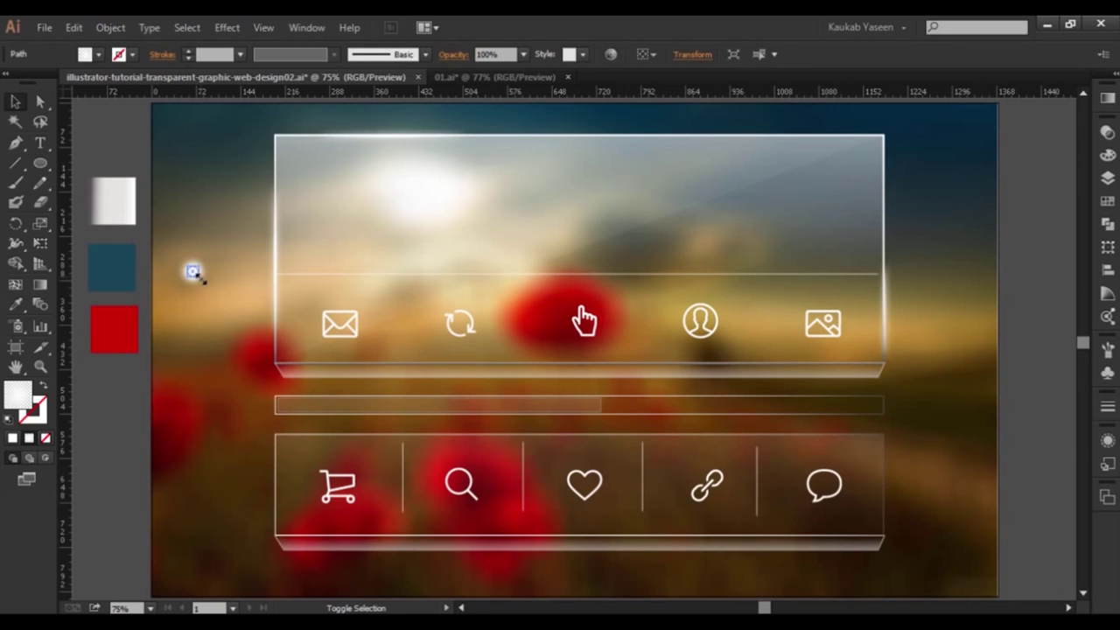
{"action": "left_click", "coordinate": [209, 294]}
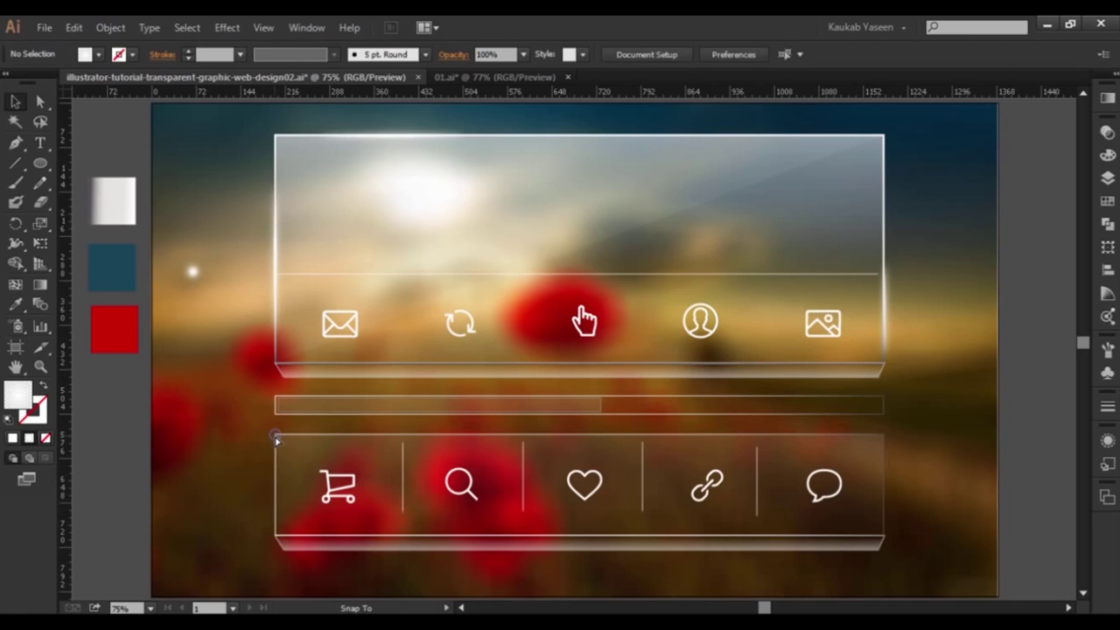
- Copy the small glow at the lower panel's corner and paste a duplicate
{"action": "left_click", "coordinate": [274, 437]}
{"action": "left_click", "coordinate": [219, 447]}
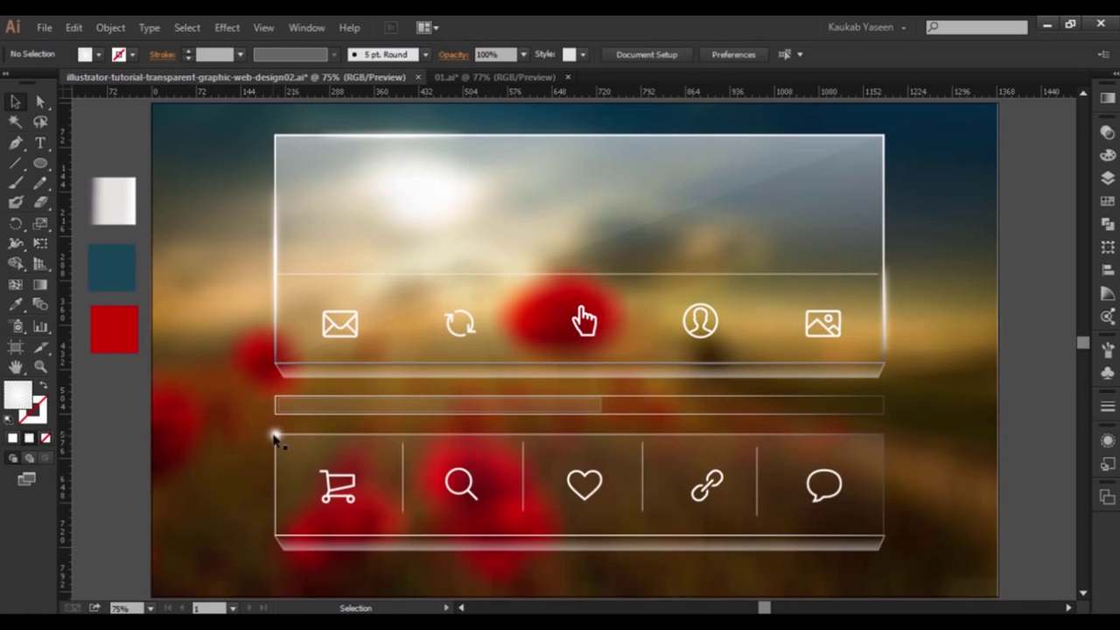
{"action": "left_click", "coordinate": [275, 437]}
{"action": "key", "text": "shift"}
{"action": "left_click", "coordinate": [284, 441], "text": "shift"}
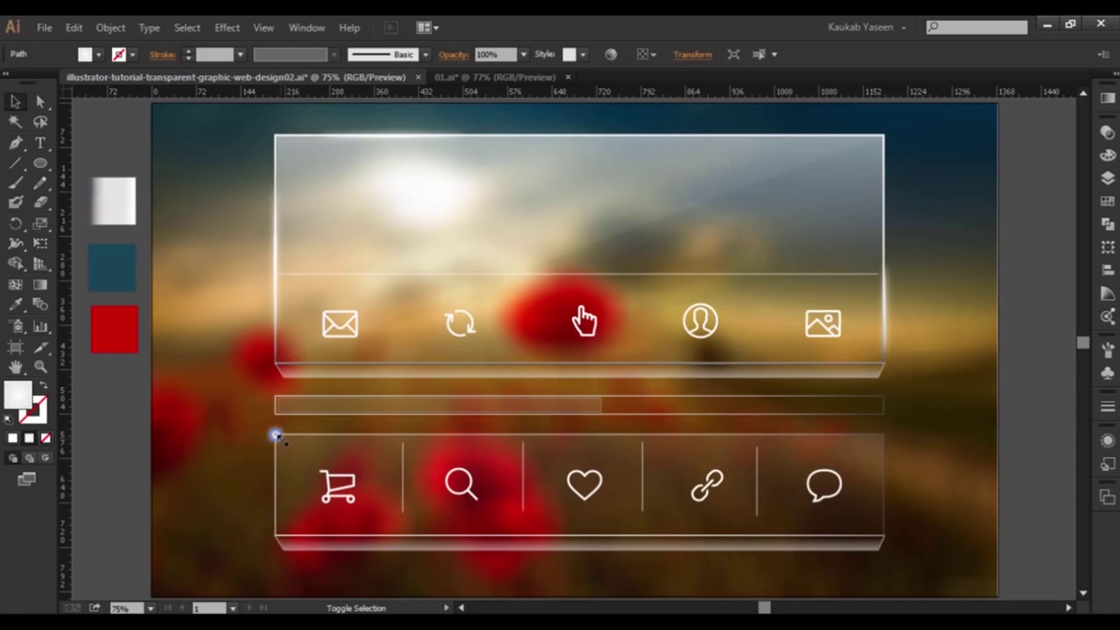
{"action": "left_click", "coordinate": [239, 408]}
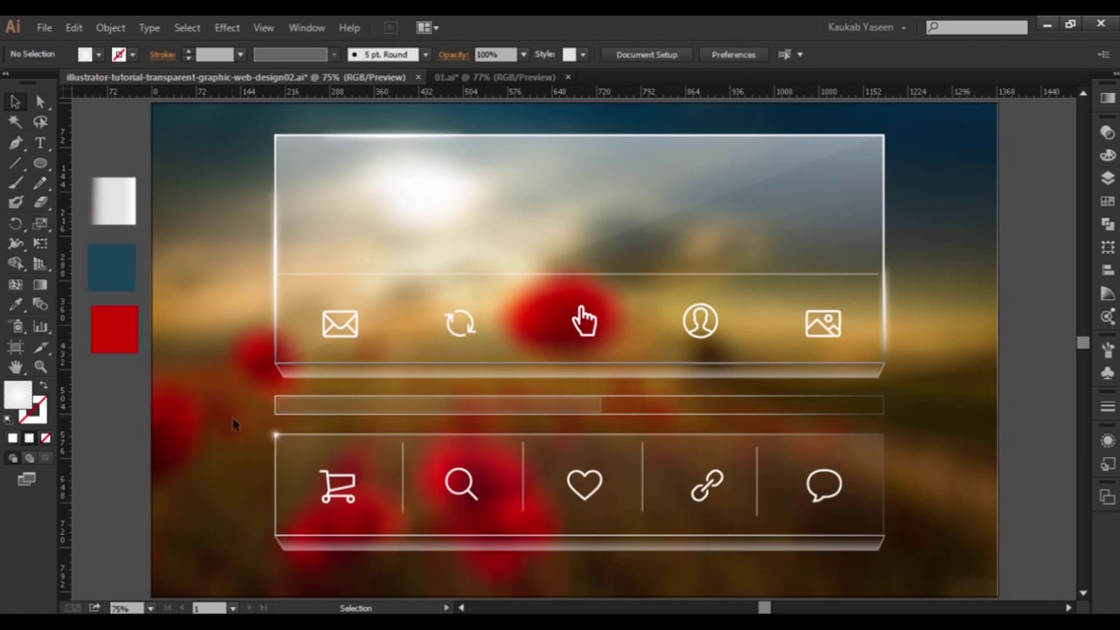
{"action": "left_click", "coordinate": [276, 442]}
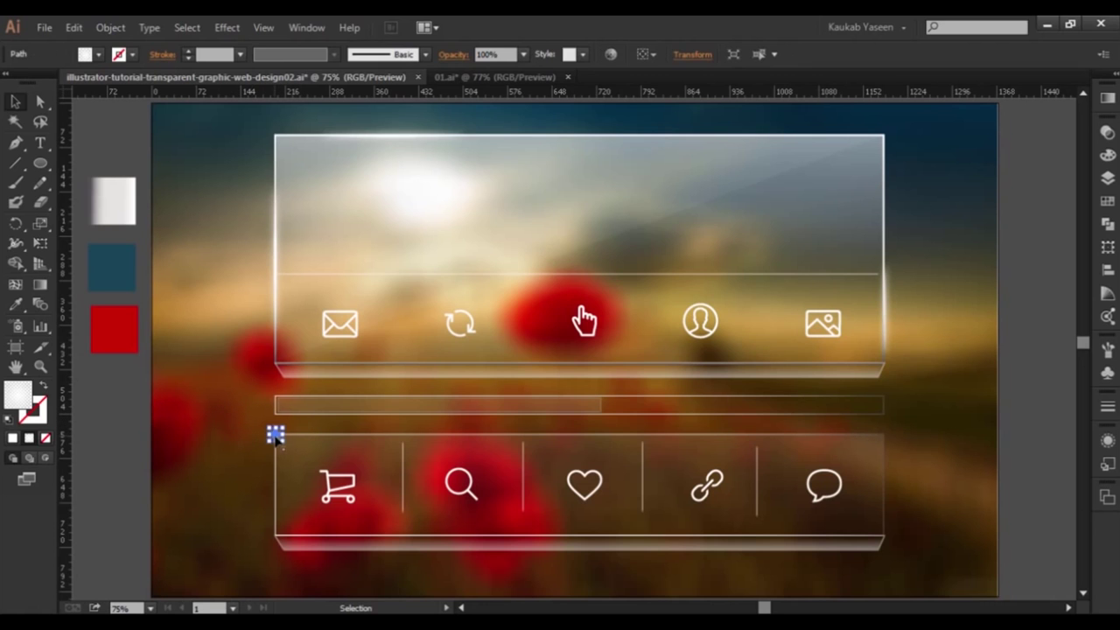
{"action": "left_click", "coordinate": [74, 27]}
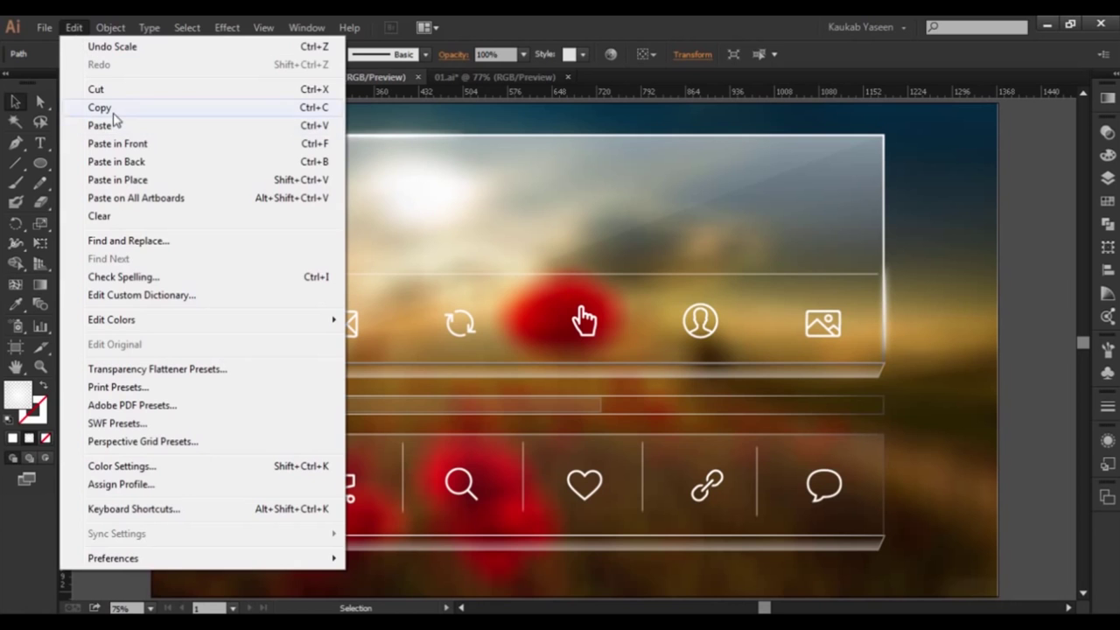
{"action": "left_click", "coordinate": [107, 109]}
{"action": "left_click", "coordinate": [73, 27]}
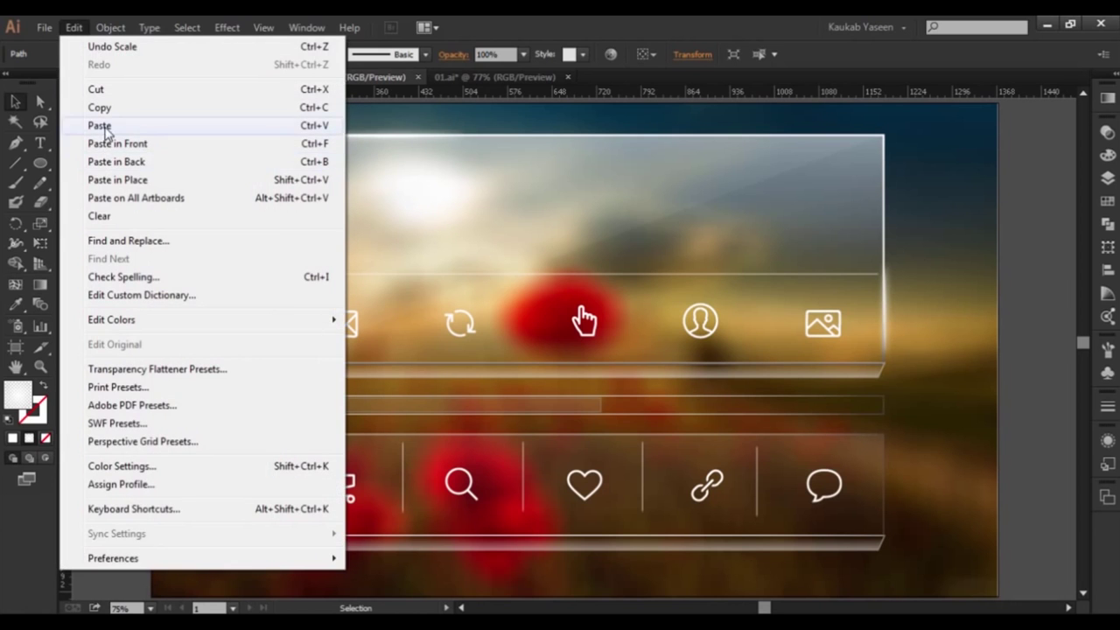
{"action": "left_click", "coordinate": [105, 126]}
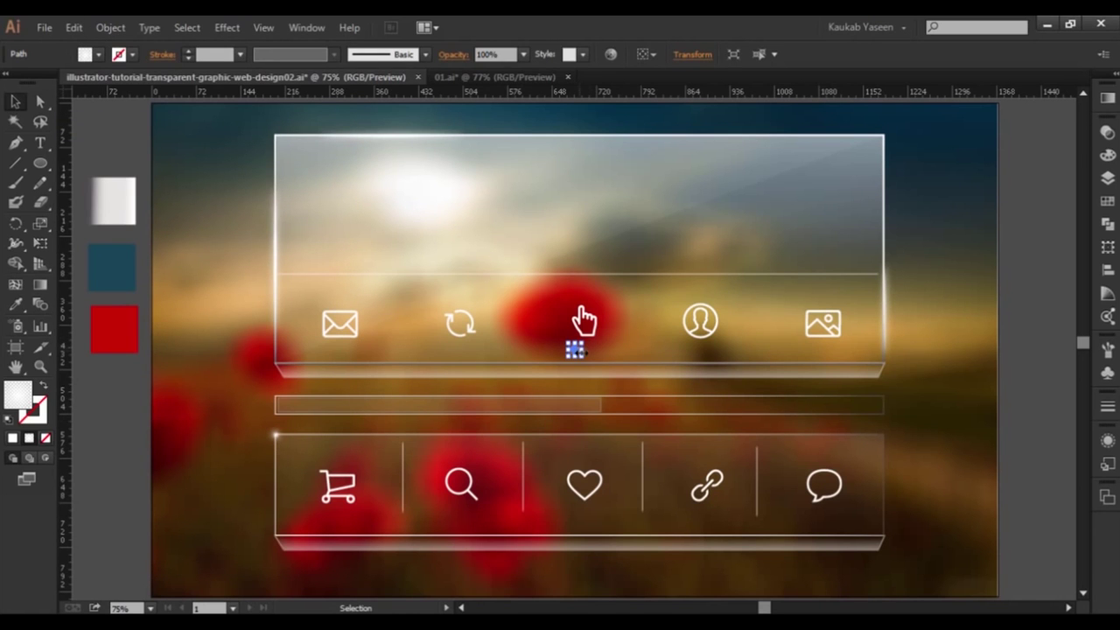
- Resize the pasted glow into a narrower, taller highlight
{"action": "mouse_move", "coordinate": [573, 350]}
{"action": "left_mouse_down"}
{"action": "mouse_move", "coordinate": [245, 308]}
{"action": "mouse_move", "coordinate": [206, 284]}
{"action": "left_mouse_up"}
{"action": "left_click", "coordinate": [198, 276], "text": "shift"}
{"action": "left_click_drag", "start_coordinate": [200, 277], "coordinate": [203, 298]}
{"action": "left_click_drag", "start_coordinate": [203, 298], "coordinate": [201, 289]}
{"action": "left_click", "coordinate": [208, 331]}
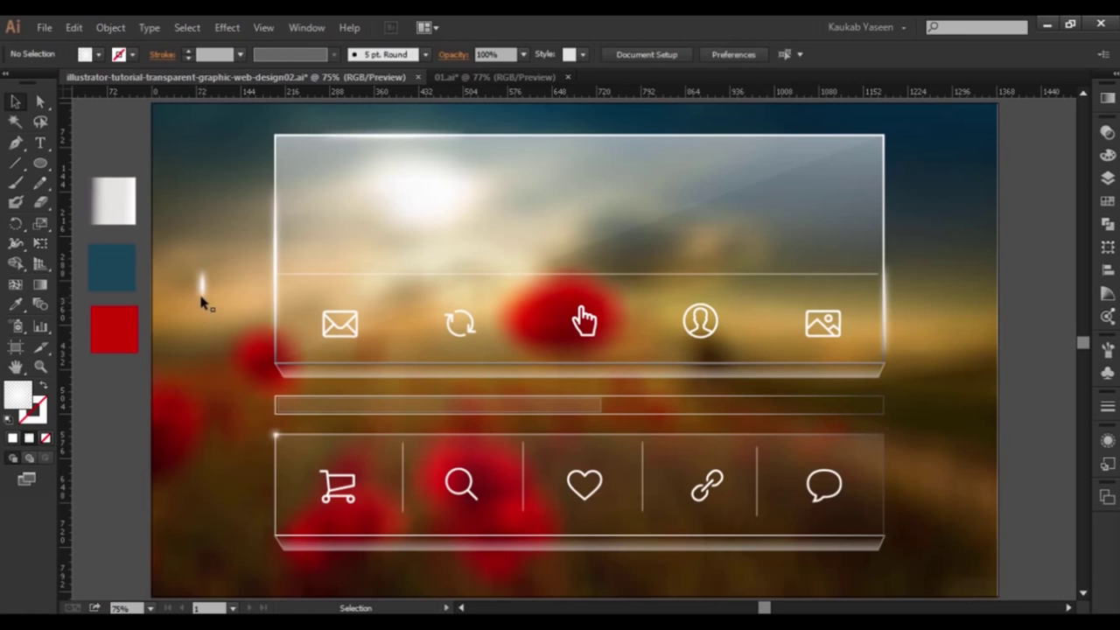
{"action": "left_click", "coordinate": [201, 289]}
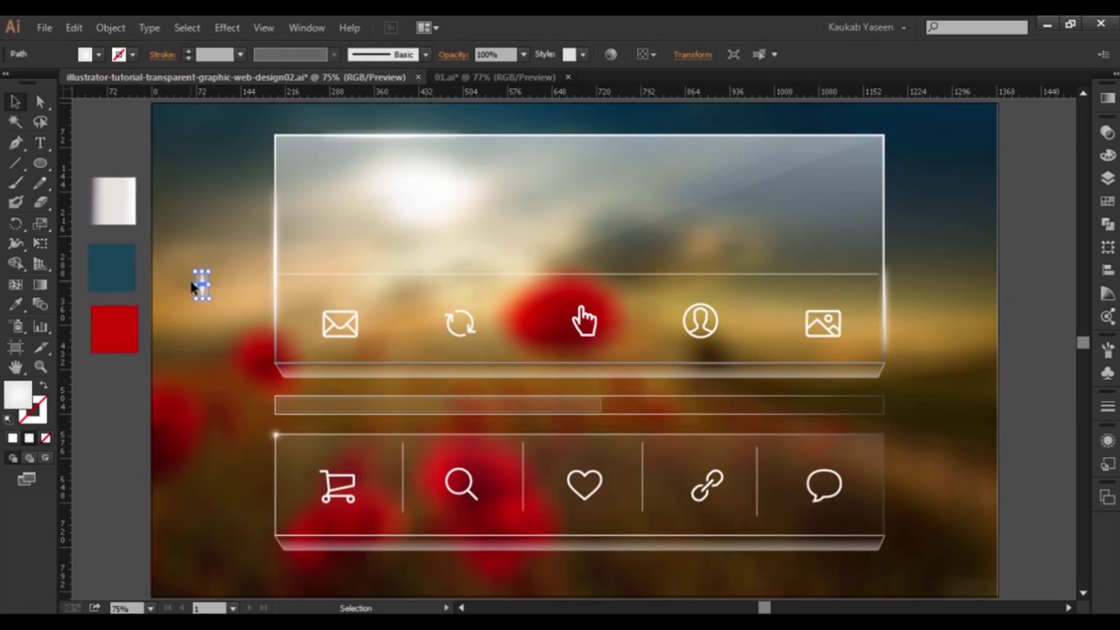
{"action": "left_click_drag", "start_coordinate": [194, 286], "coordinate": [603, 405]}
{"action": "left_click", "coordinate": [200, 339]}
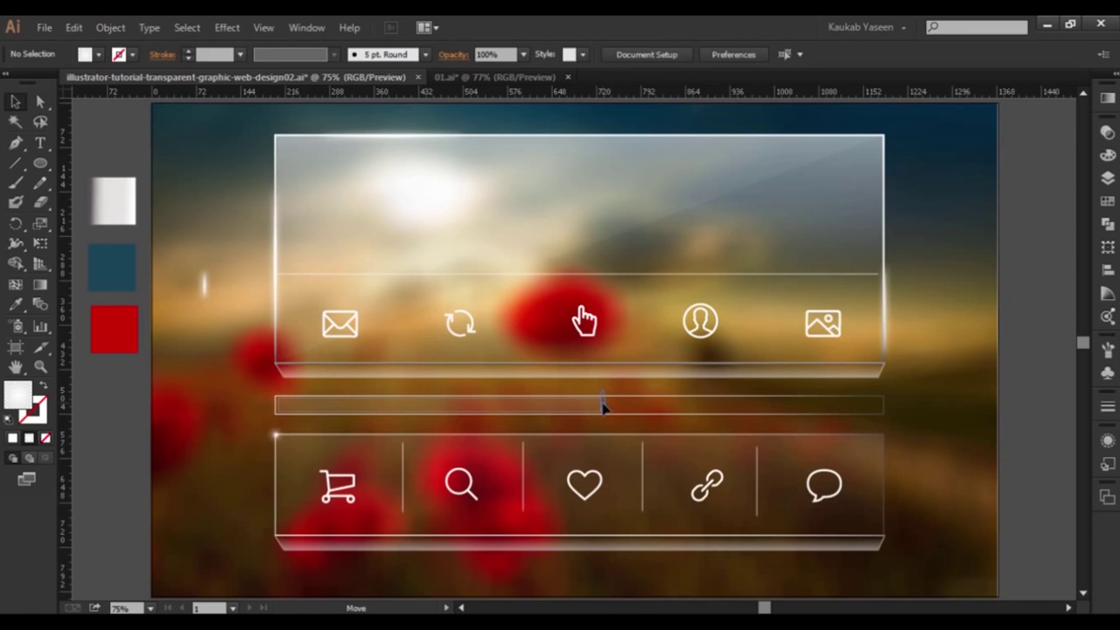
- Place the glow on the progress bar's fill end and zoom in on it
{"action": "left_click_drag", "start_coordinate": [600, 407], "coordinate": [600, 406]}
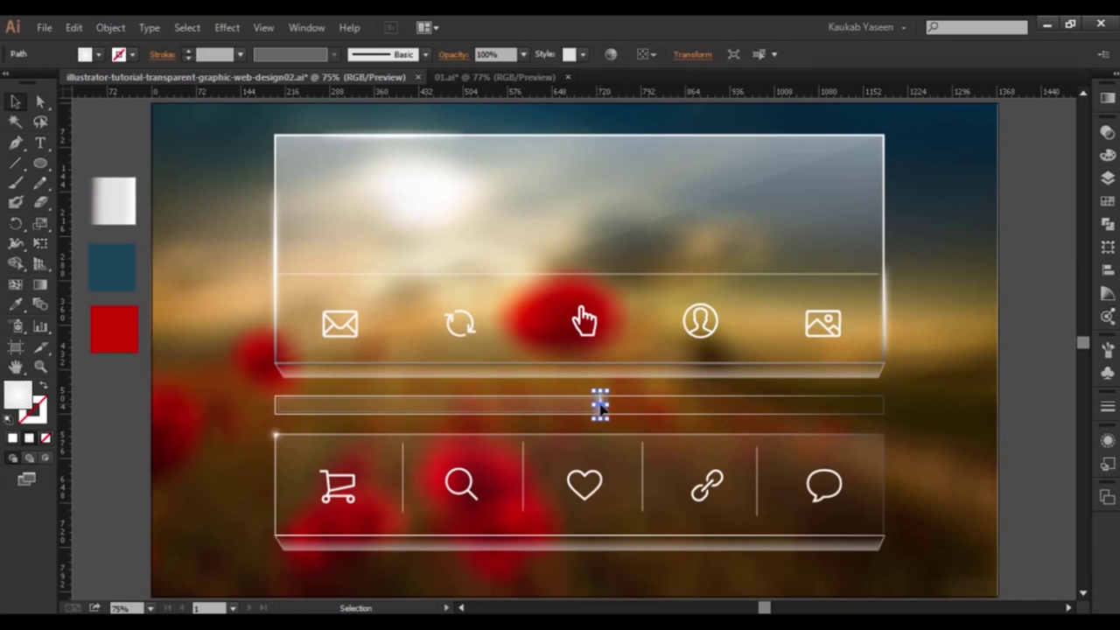
{"action": "left_click", "coordinate": [993, 426]}
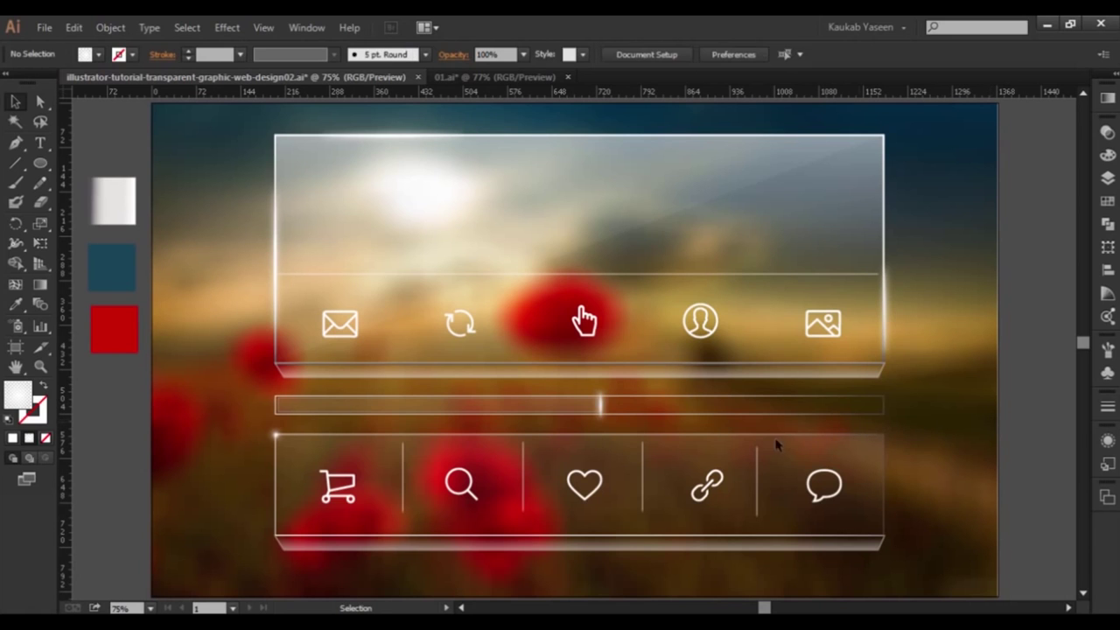
{"action": "left_click", "coordinate": [600, 408]}
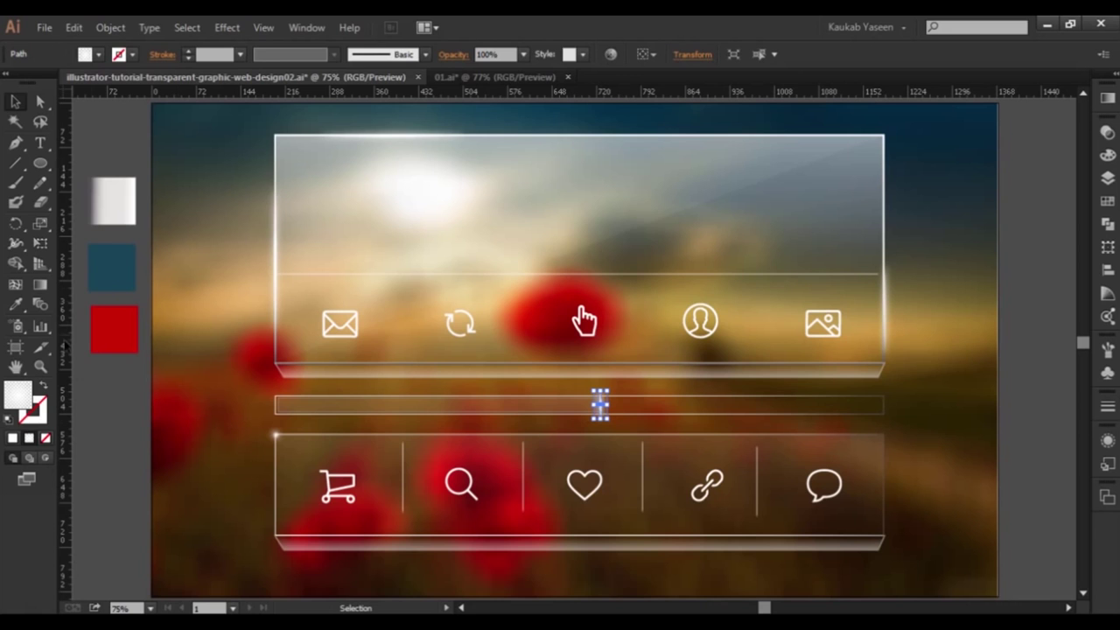
{"action": "left_click", "coordinate": [40, 367]}
{"action": "left_click_drag", "start_coordinate": [607, 372], "coordinate": [613, 446]}
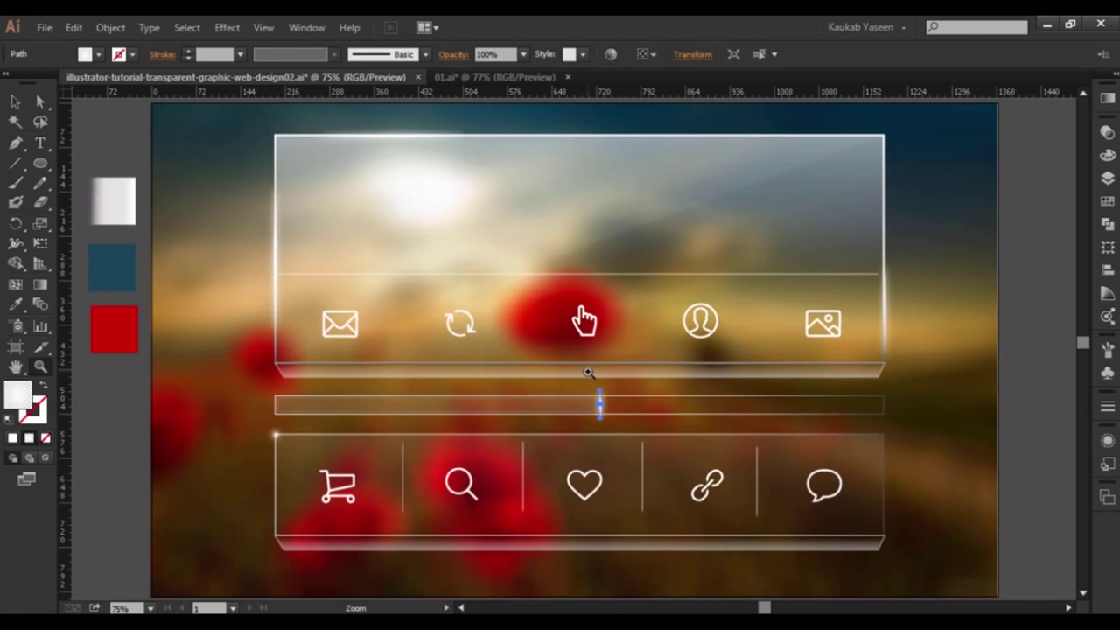
- Resize the glow's top and bottom to match the progress bar's height
{"action": "key", "text": "v"}
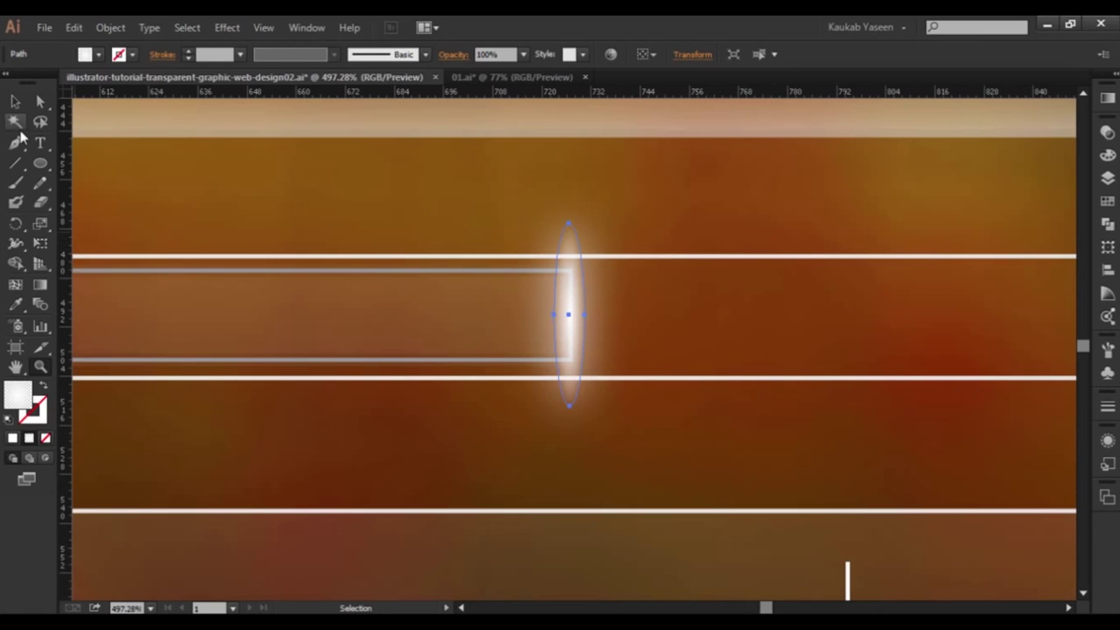
{"action": "left_click", "coordinate": [14, 101]}
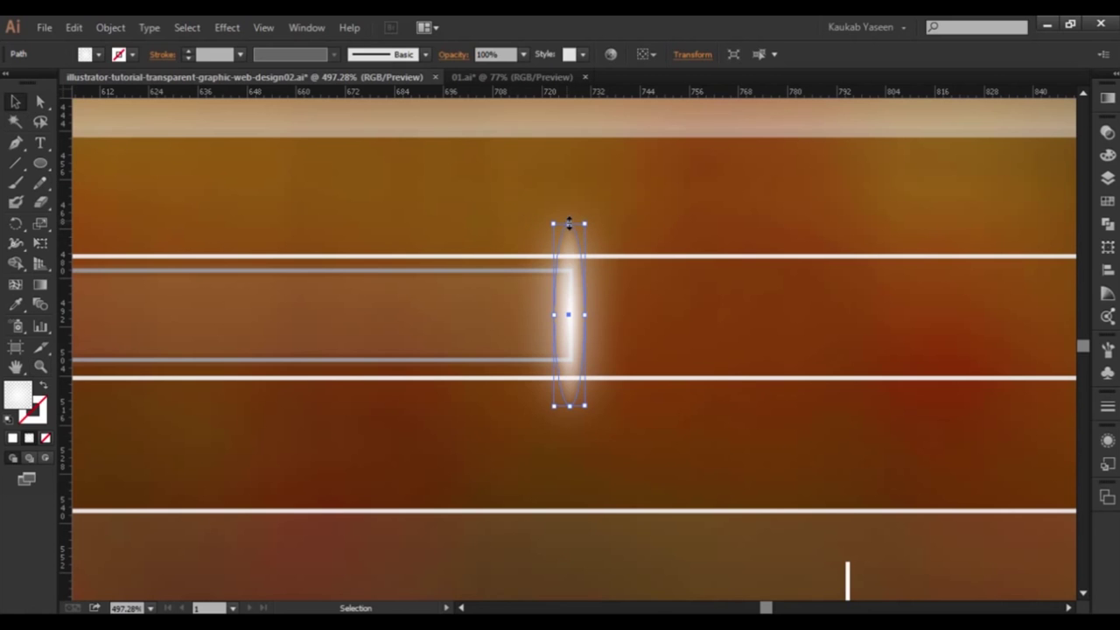
{"action": "left_click_drag", "start_coordinate": [568, 223], "coordinate": [572, 264]}
{"action": "left_click_drag", "start_coordinate": [568, 407], "coordinate": [569, 375]}
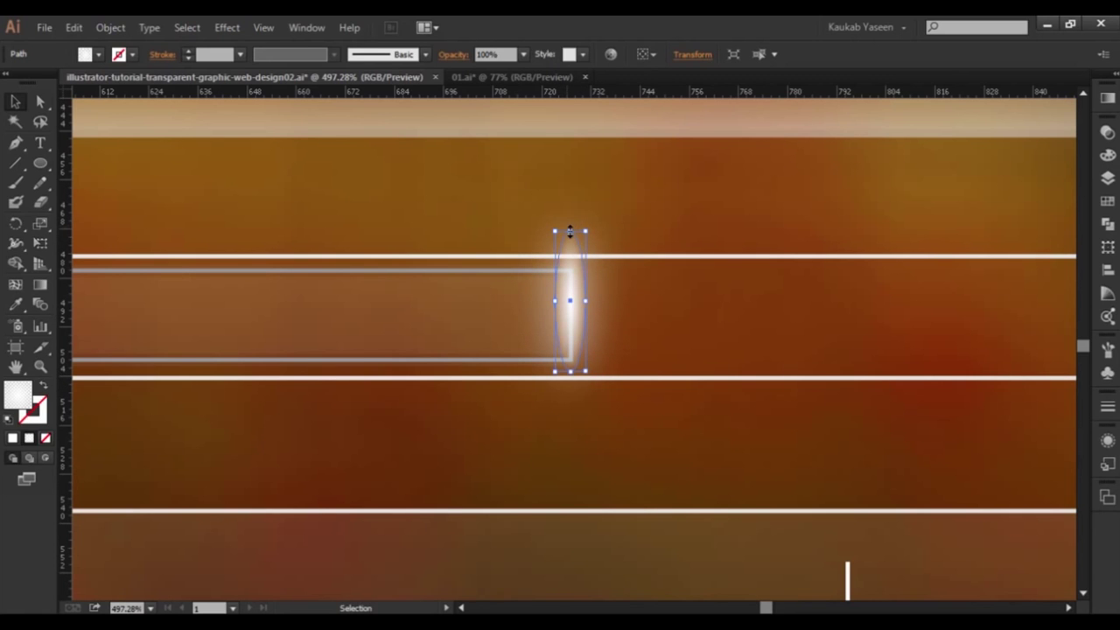
{"action": "left_click_drag", "start_coordinate": [570, 232], "coordinate": [570, 267]}
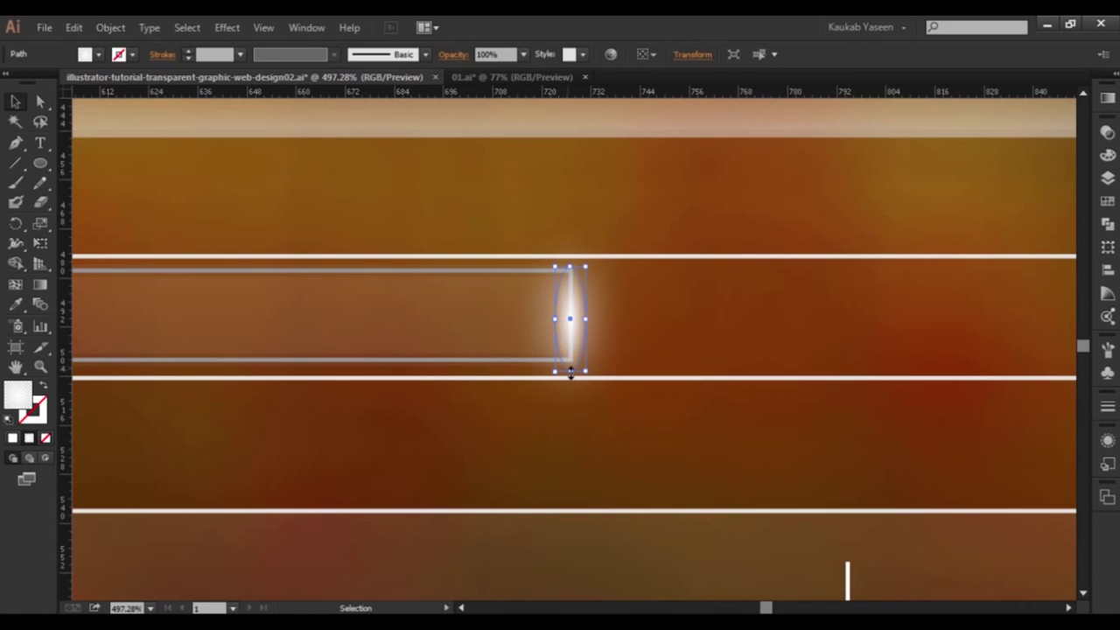
{"action": "left_click_drag", "start_coordinate": [570, 373], "coordinate": [570, 359]}
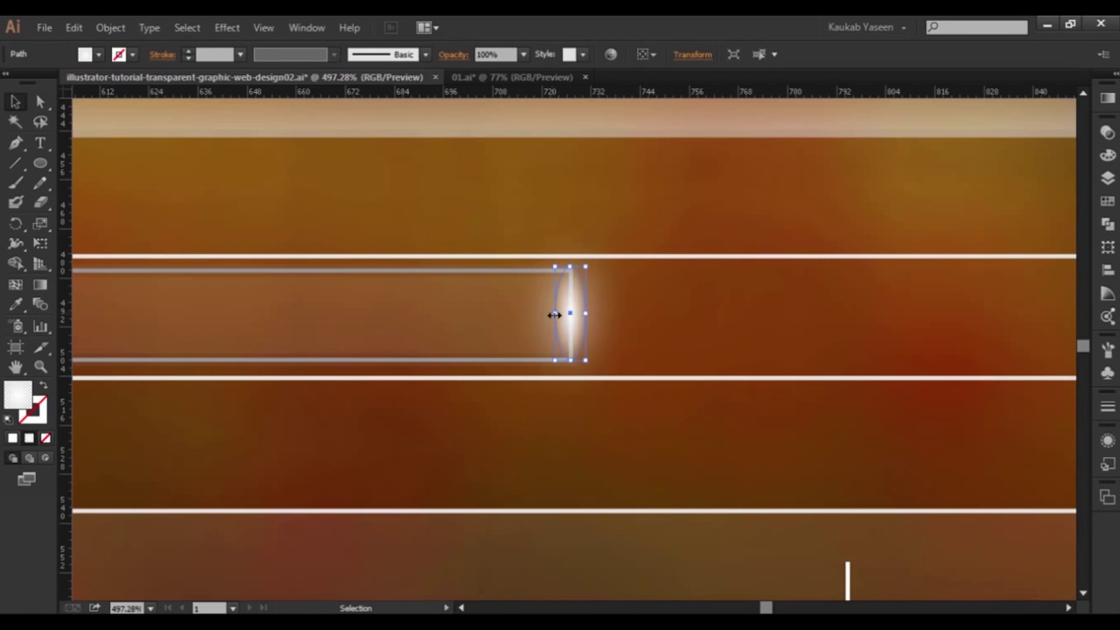
- Narrow the glow, nudge it left onto the fill's end, and zoom out
{"action": "left_click_drag", "start_coordinate": [553, 314], "coordinate": [578, 312]}
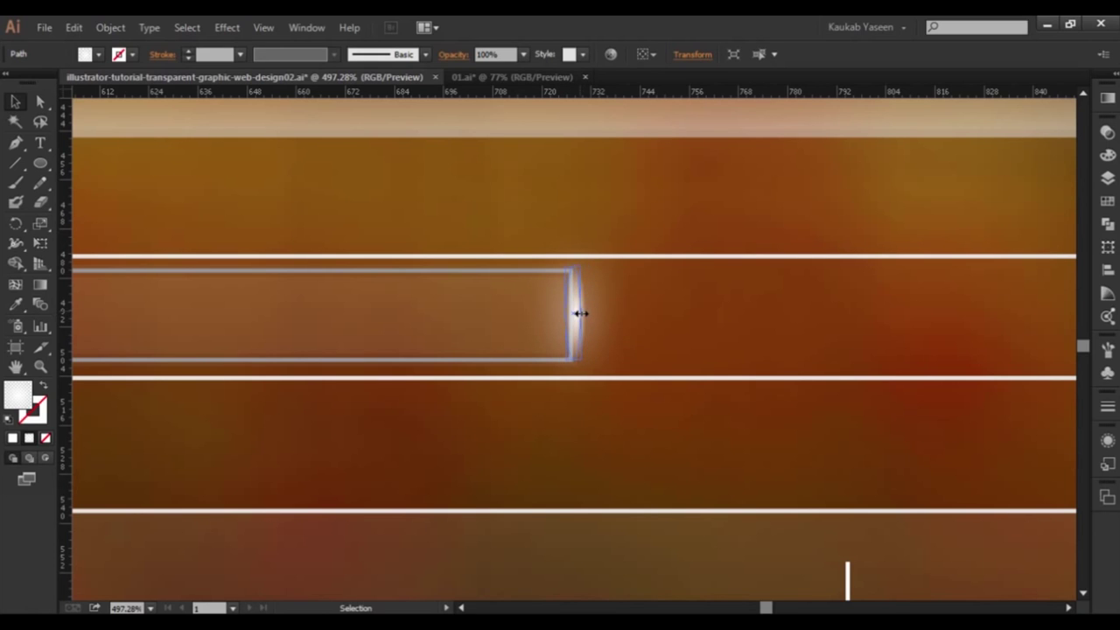
{"action": "left_click", "coordinate": [635, 327]}
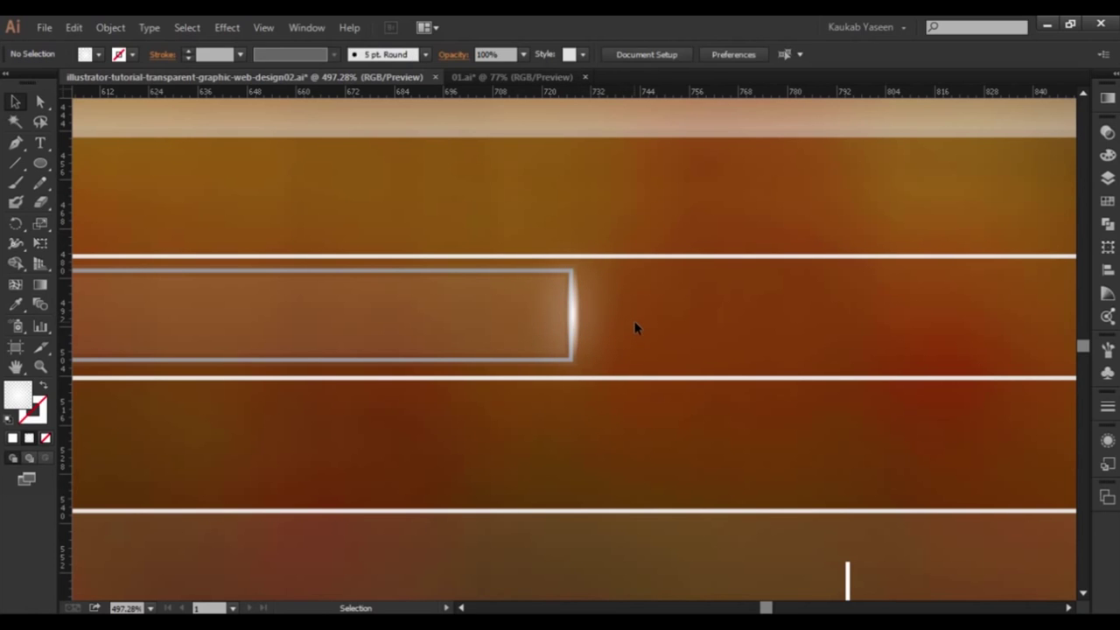
{"action": "left_click", "coordinate": [578, 322]}
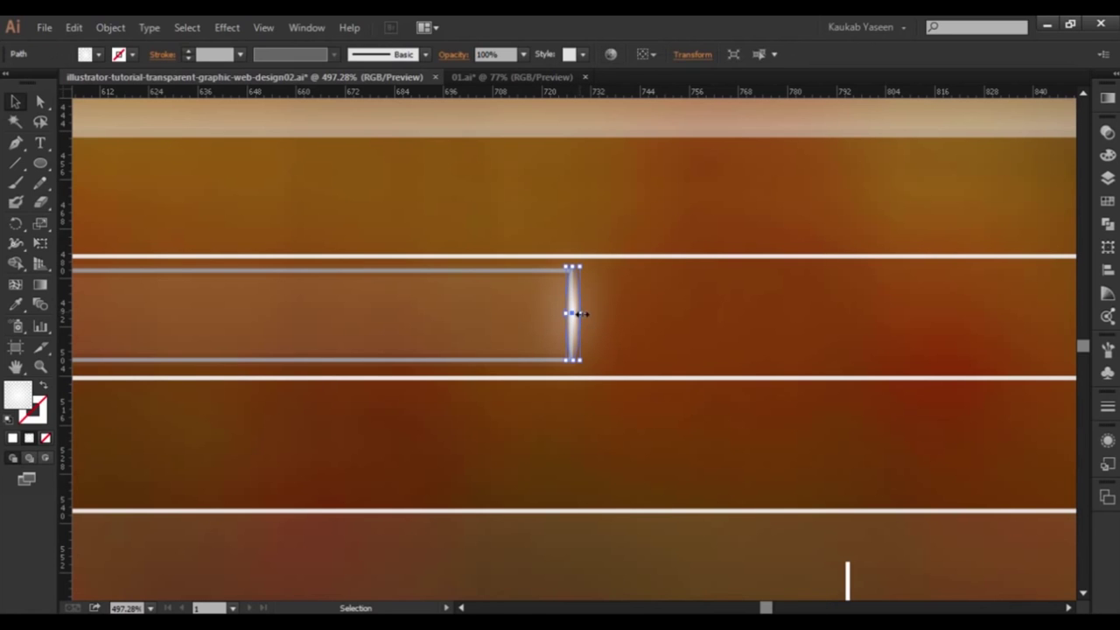
{"action": "key", "text": "Left"}
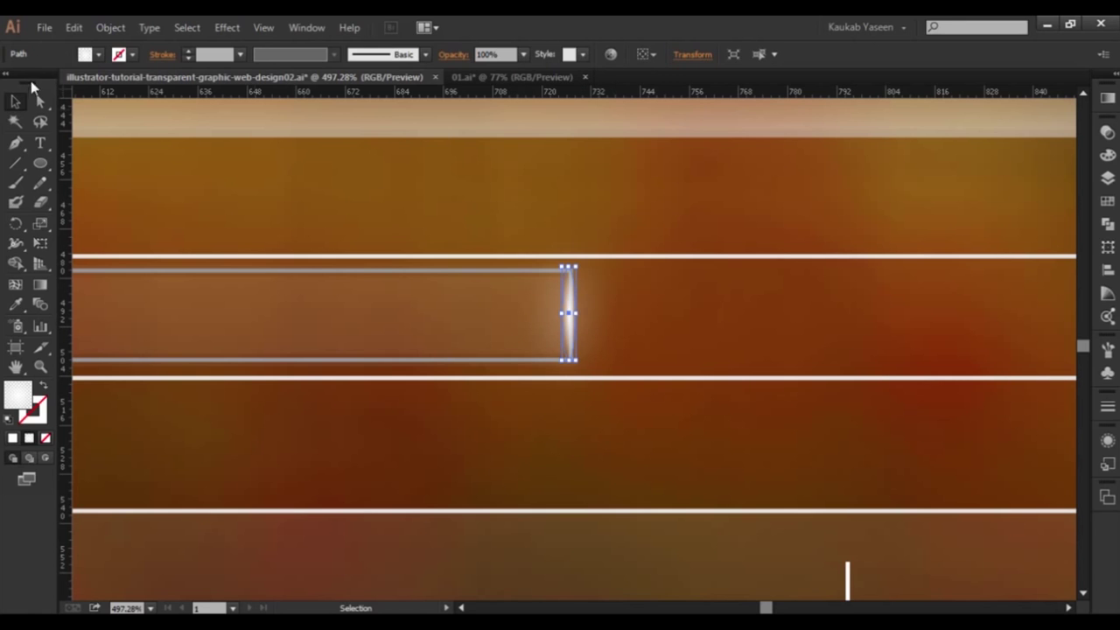
{"action": "key", "text": "ctrl+0"}
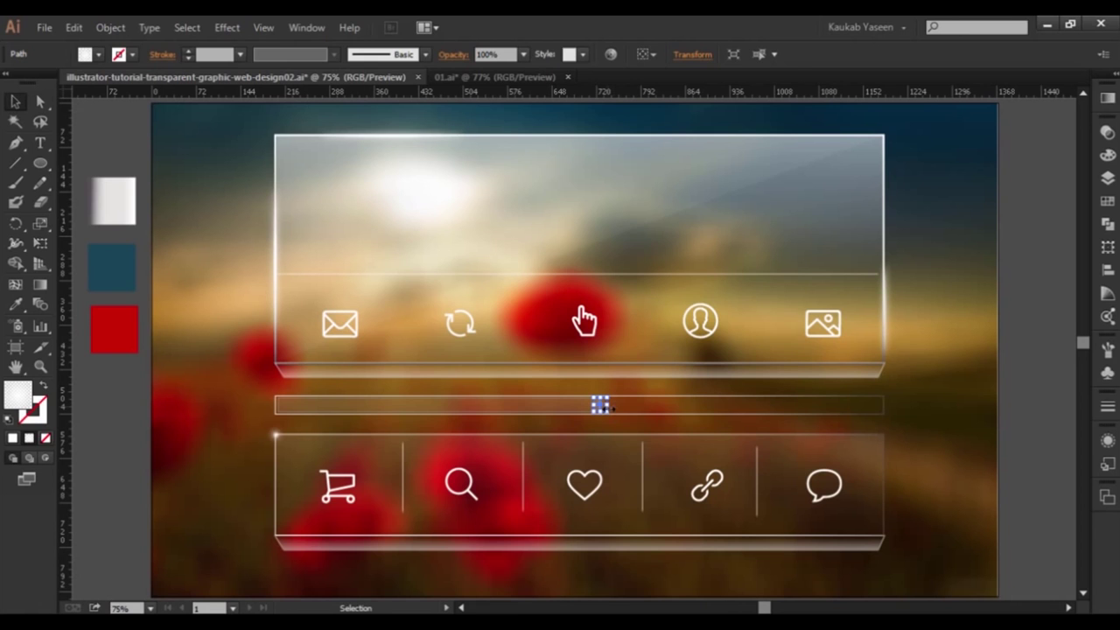
- Paste another copy of the progress-bar glow at the bar's left end
{"action": "left_click", "coordinate": [73, 27]}
{"action": "left_click", "coordinate": [101, 107]}
{"action": "left_click", "coordinate": [75, 30]}
{"action": "left_click", "coordinate": [115, 121]}
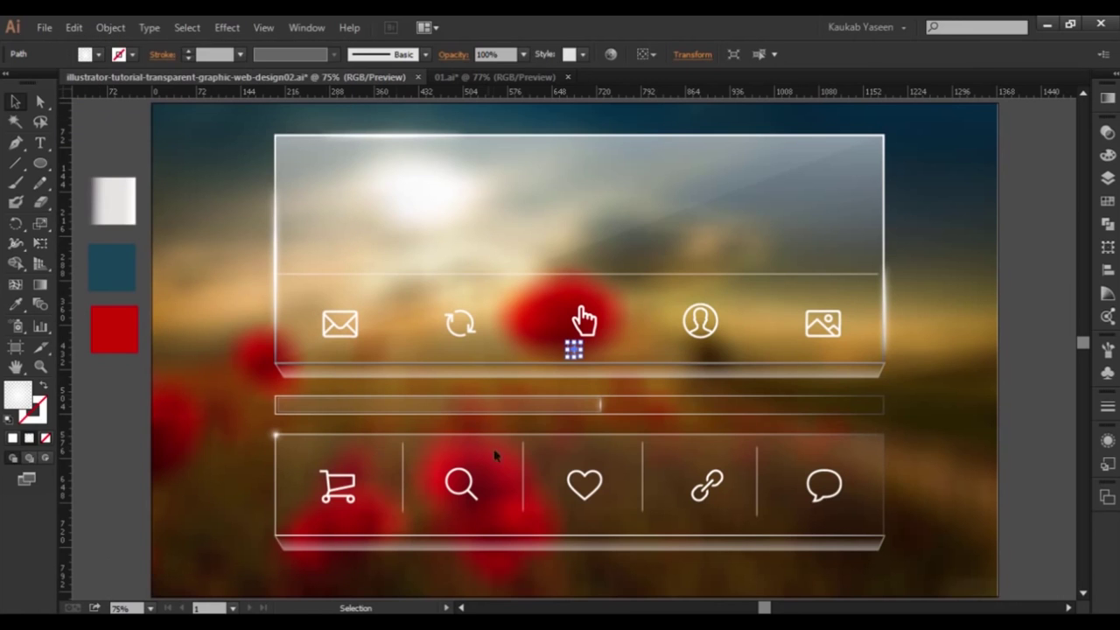
{"action": "left_click_drag", "start_coordinate": [573, 349], "coordinate": [282, 405]}
{"action": "left_click", "coordinate": [222, 404]}
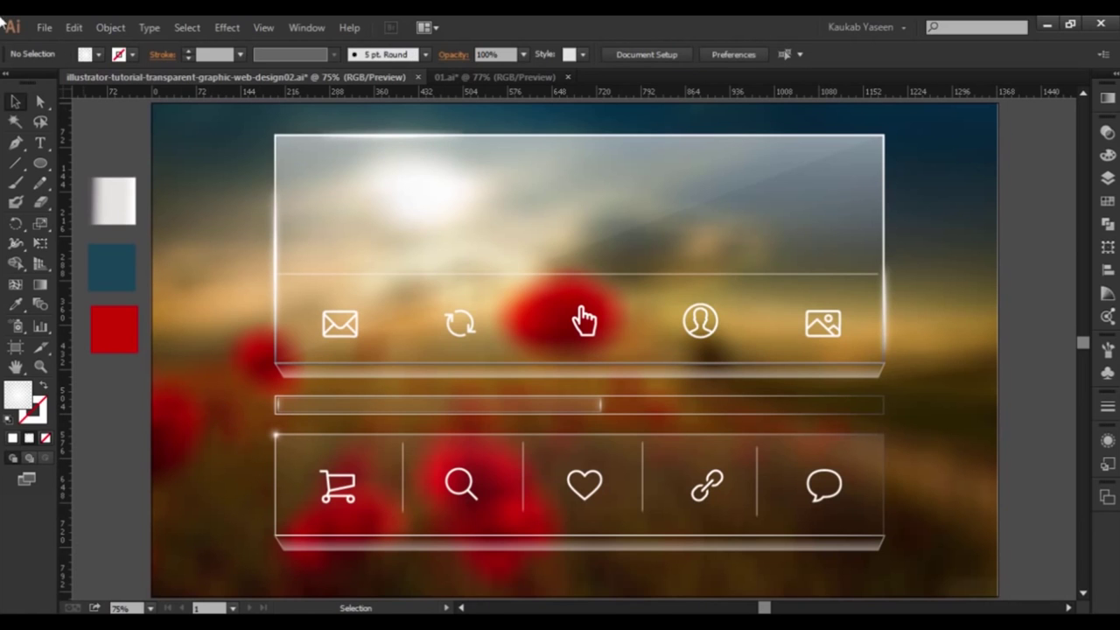
- Paste a corner glow copy onto the upper panel's top-left corner
{"action": "key", "text": "a"}
{"action": "left_click", "coordinate": [275, 436]}
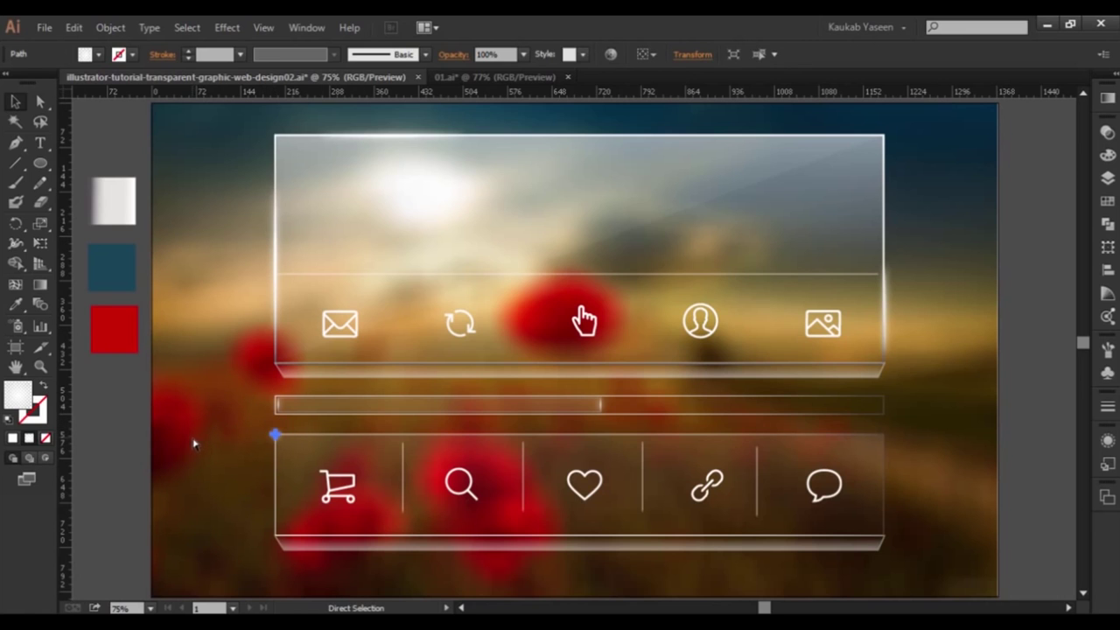
{"action": "key", "text": "ctrl+v"}
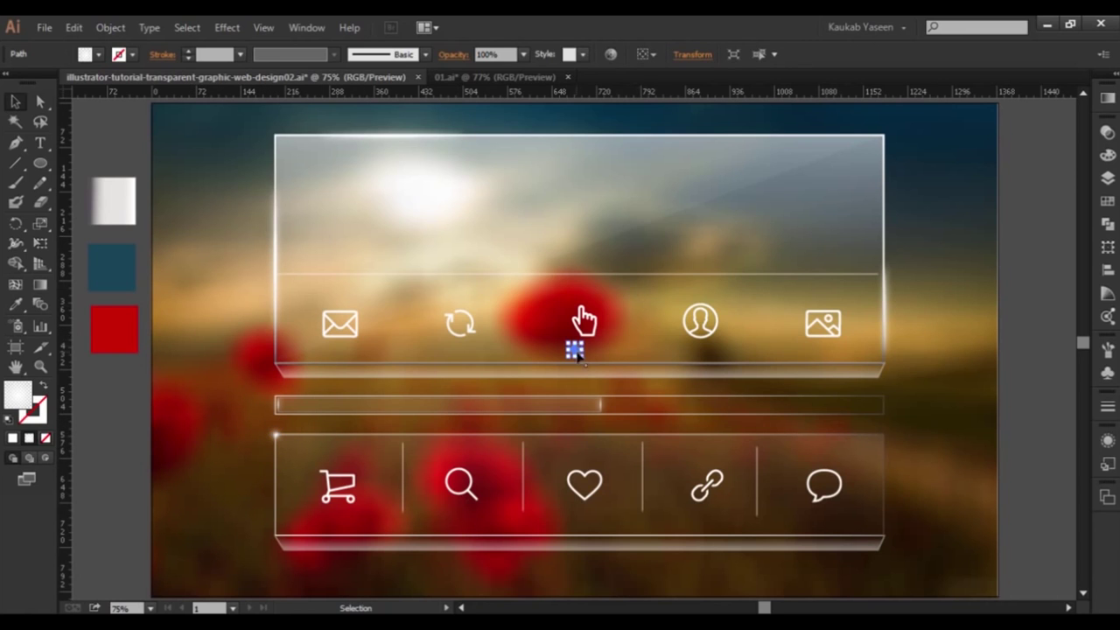
{"action": "left_click_drag", "start_coordinate": [574, 348], "coordinate": [416, 205]}
{"action": "left_click_drag", "start_coordinate": [731, 194], "coordinate": [277, 143]}
{"action": "left_click", "coordinate": [221, 177]}
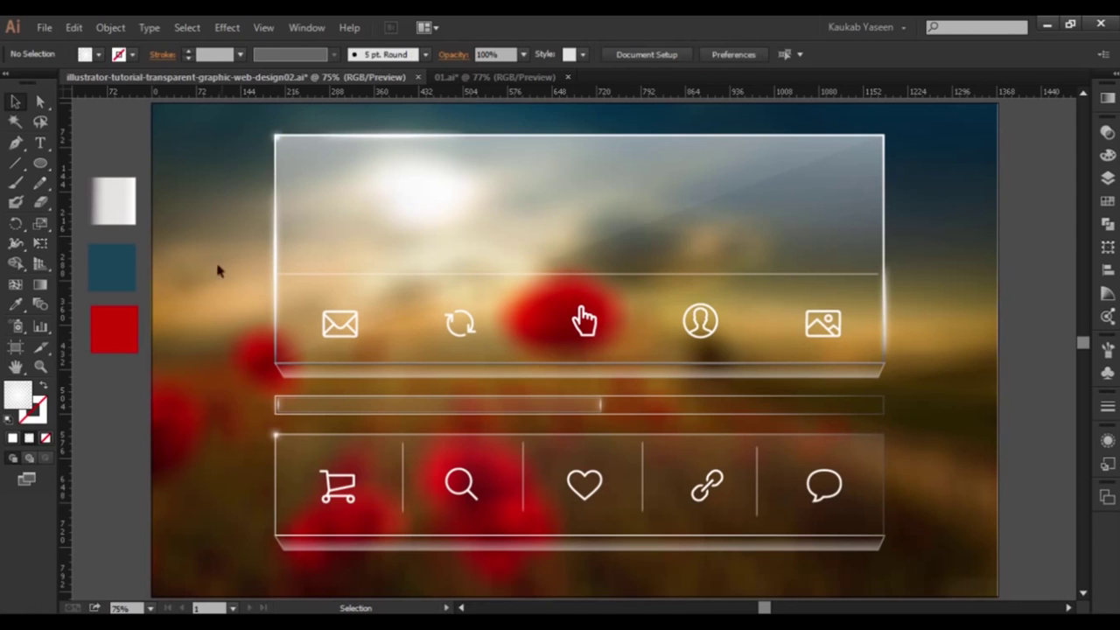
- Duplicate the upper panel's top-edge highlight line and move it to the panel's lower edge
{"action": "left_click", "coordinate": [382, 138]}
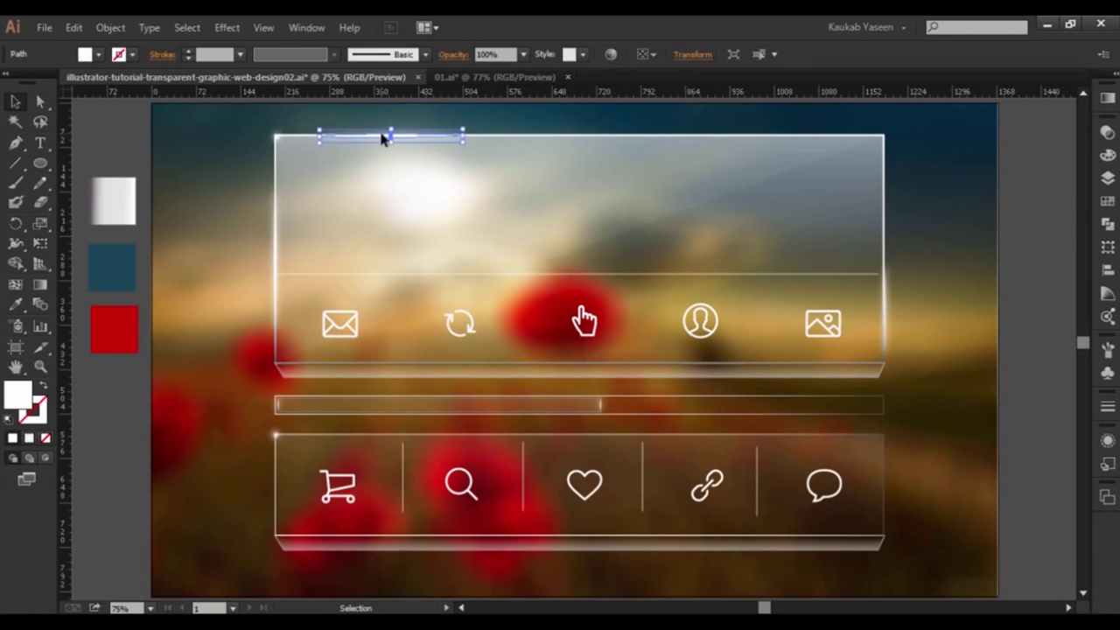
{"action": "key", "text": "a"}
{"action": "key", "text": "ctrl+c"}
{"action": "key", "text": "ctrl+v"}
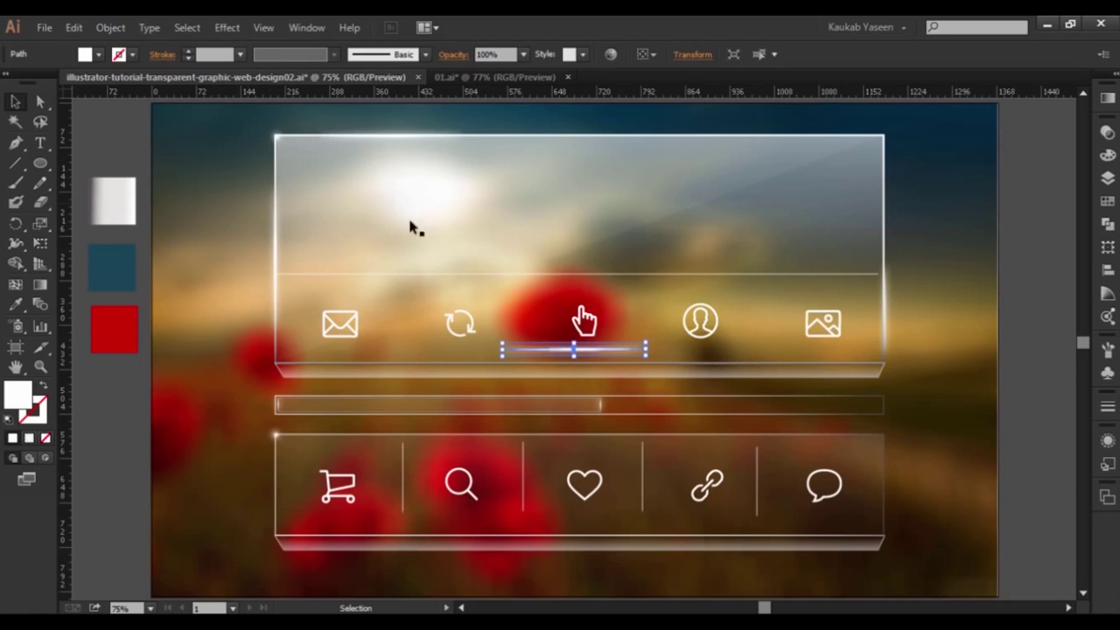
{"action": "mouse_move", "coordinate": [562, 349]}
{"action": "left_mouse_down"}
{"action": "mouse_move", "coordinate": [409, 277]}
{"action": "mouse_move", "coordinate": [420, 276]}
{"action": "left_mouse_up"}
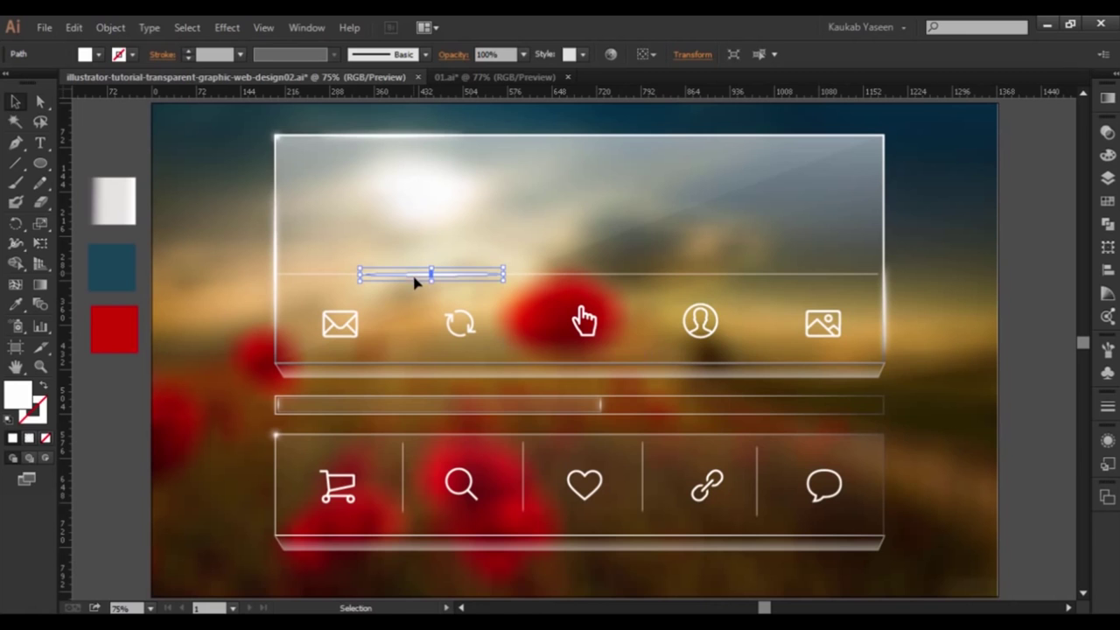
{"action": "left_click", "coordinate": [482, 199]}
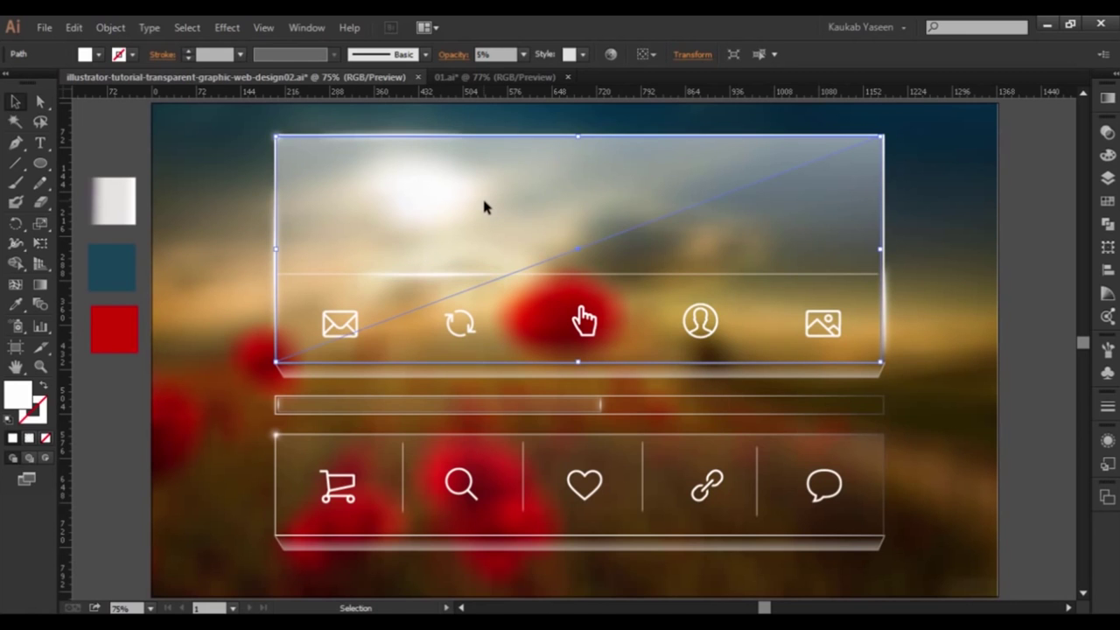
{"action": "left_click", "coordinate": [967, 278]}
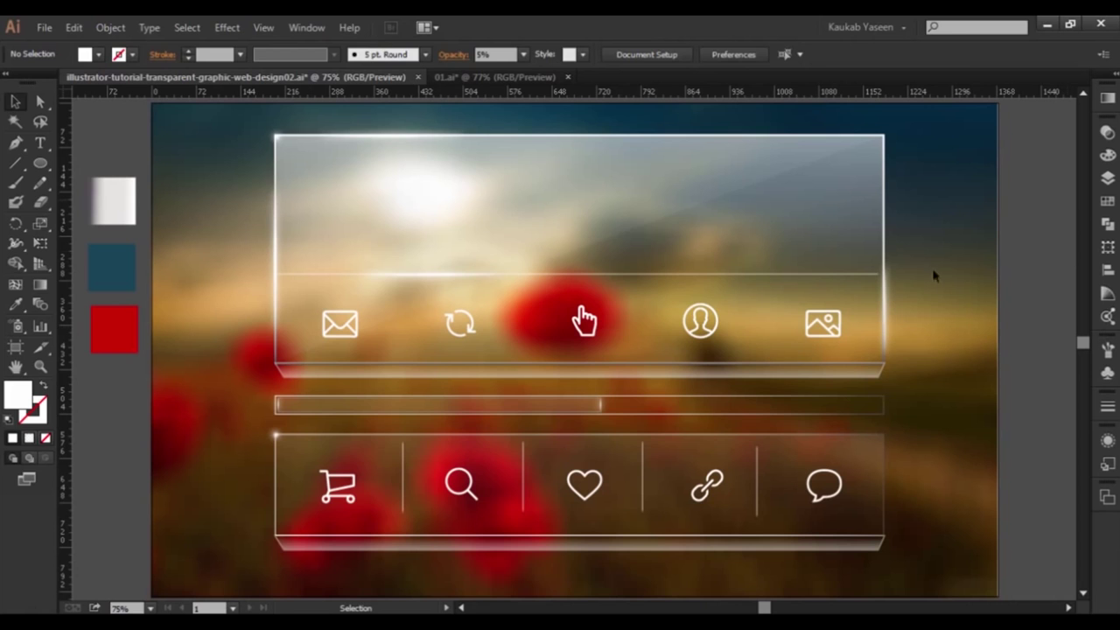
- Stretch the small glow into a wide ellipse on the bottom panel's top edge
{"action": "left_click", "coordinate": [276, 436]}
{"action": "left_click_drag", "start_coordinate": [275, 434], "coordinate": [574, 350]}
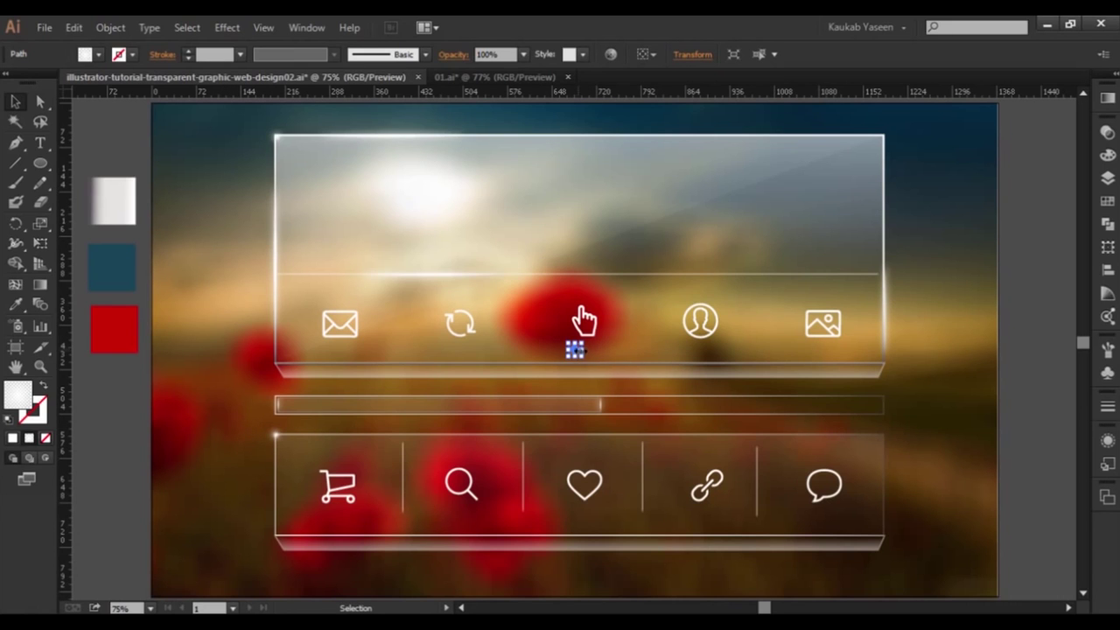
{"action": "left_click_drag", "start_coordinate": [584, 350], "coordinate": [621, 350]}
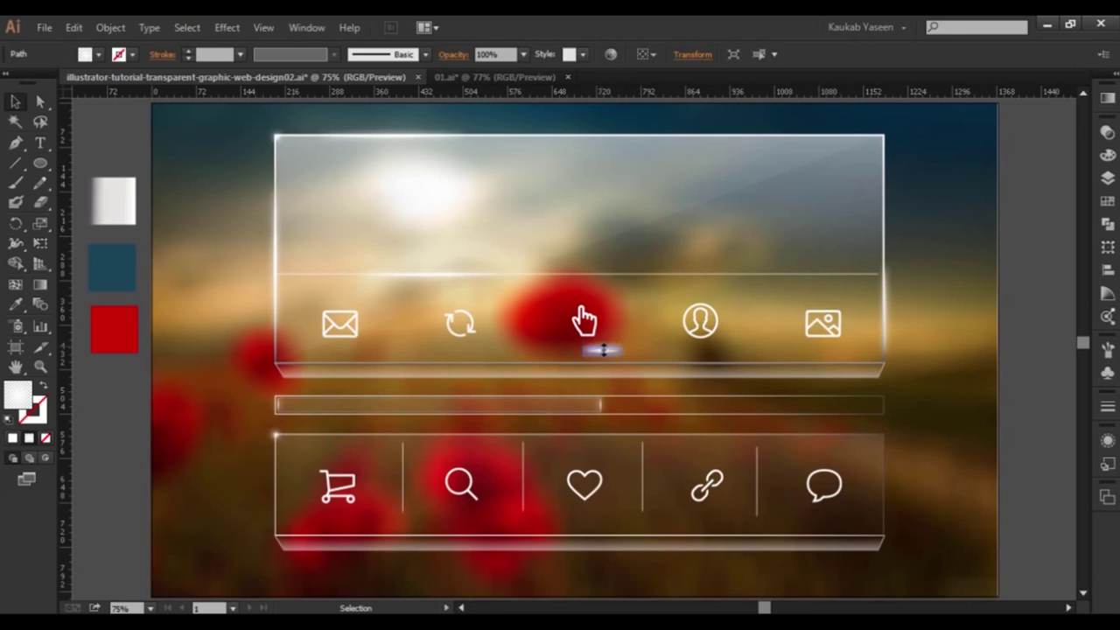
{"action": "mouse_move", "coordinate": [603, 351]}
{"action": "left_mouse_down"}
{"action": "mouse_move", "coordinate": [618, 442]}
{"action": "mouse_move", "coordinate": [667, 436]}
{"action": "mouse_move", "coordinate": [595, 435]}
{"action": "left_mouse_up"}
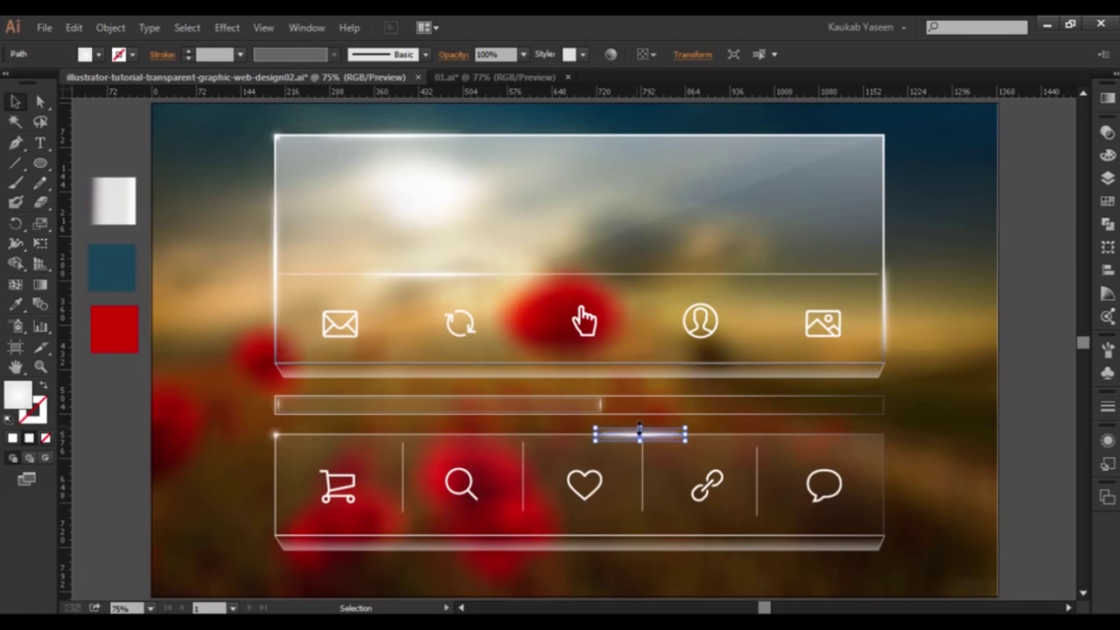
{"action": "left_click_drag", "start_coordinate": [639, 432], "coordinate": [639, 441]}
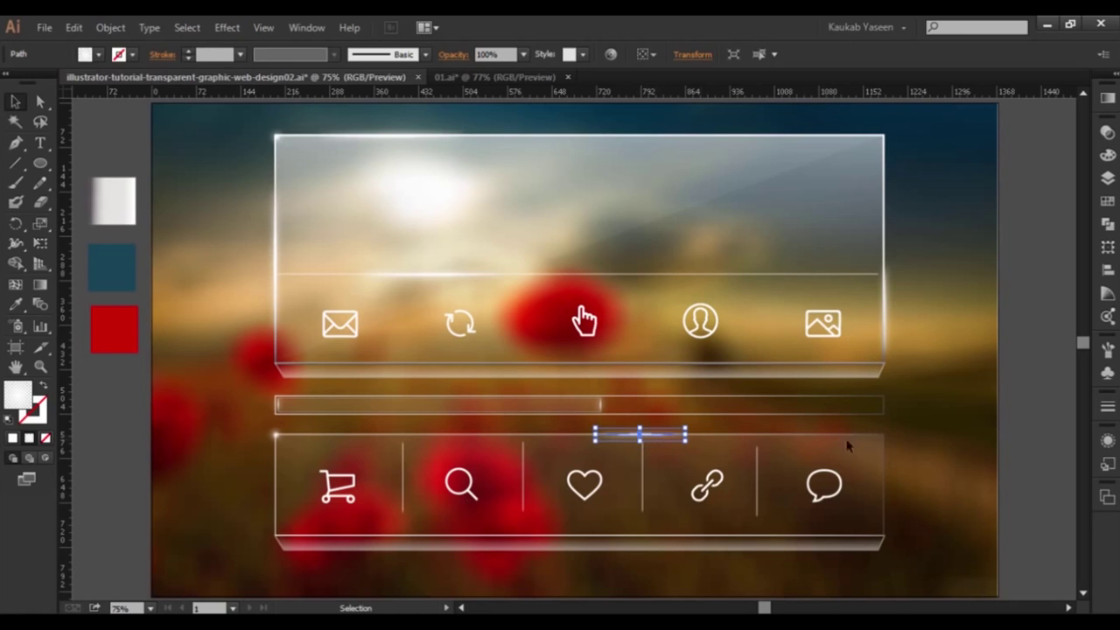
{"action": "left_click", "coordinate": [1031, 446]}
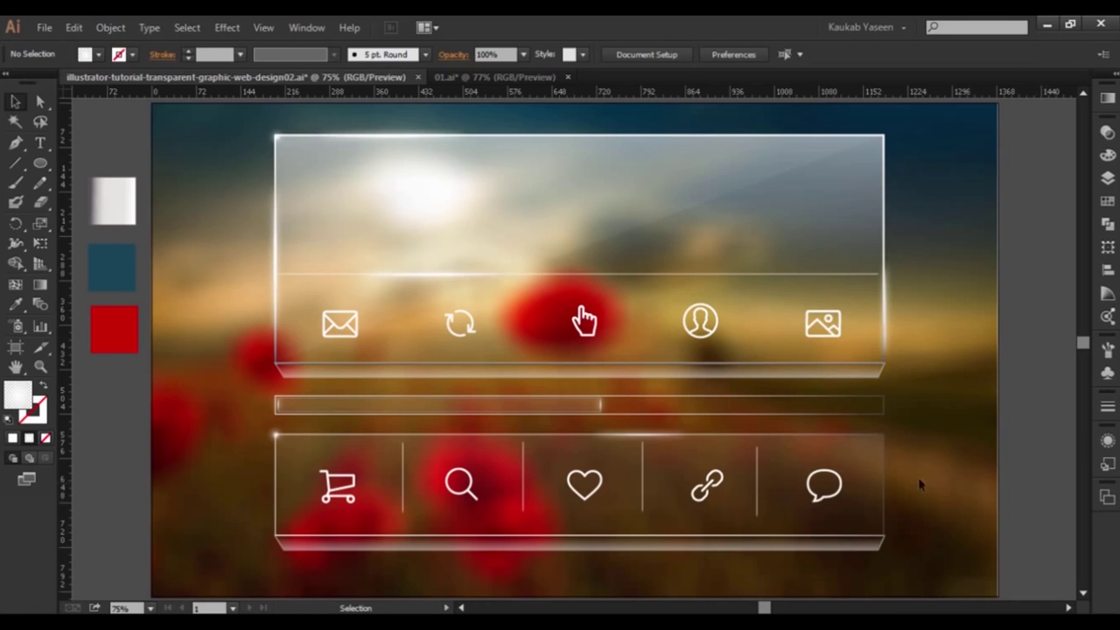
- Add the INFOGRAPHICS / visualisation title in the top panel and colour INFOGRAPHICS red
{"action": "left_click", "coordinate": [40, 142]}
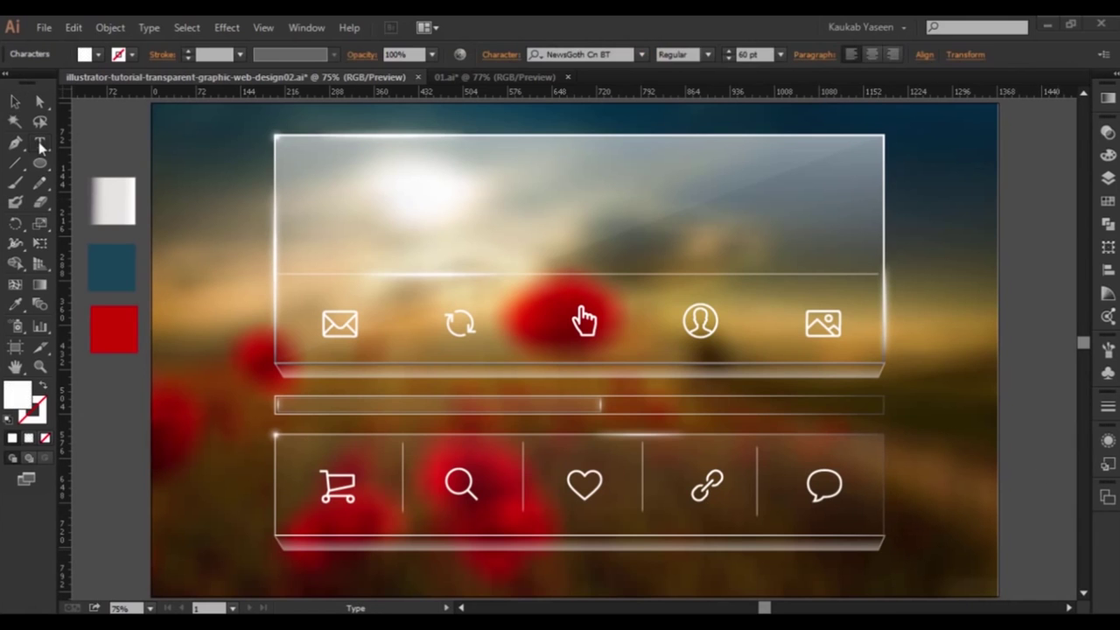
{"action": "left_click", "coordinate": [325, 194]}
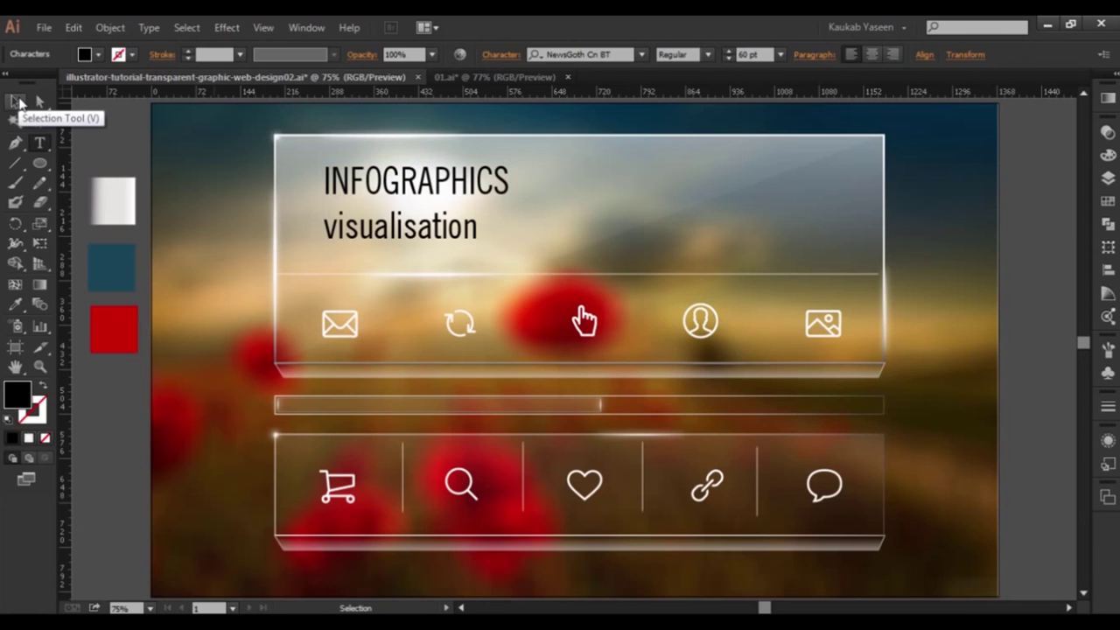
{"action": "left_click", "coordinate": [19, 103]}
{"action": "left_click", "coordinate": [39, 142]}
{"action": "left_click_drag", "start_coordinate": [509, 180], "coordinate": [298, 166]}
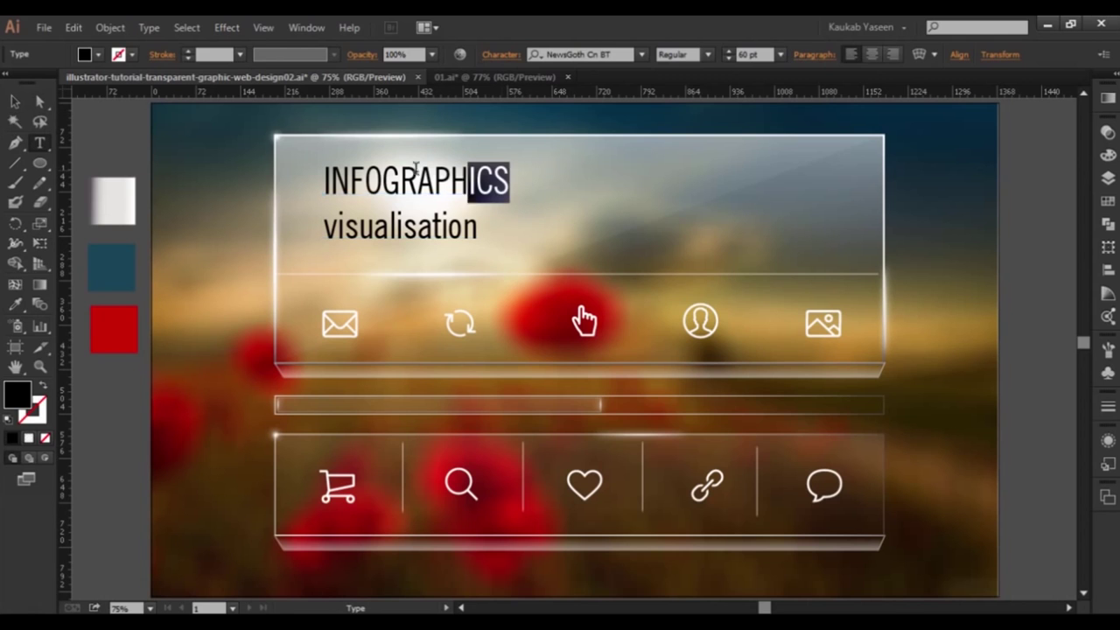
{"action": "left_click", "coordinate": [15, 304]}
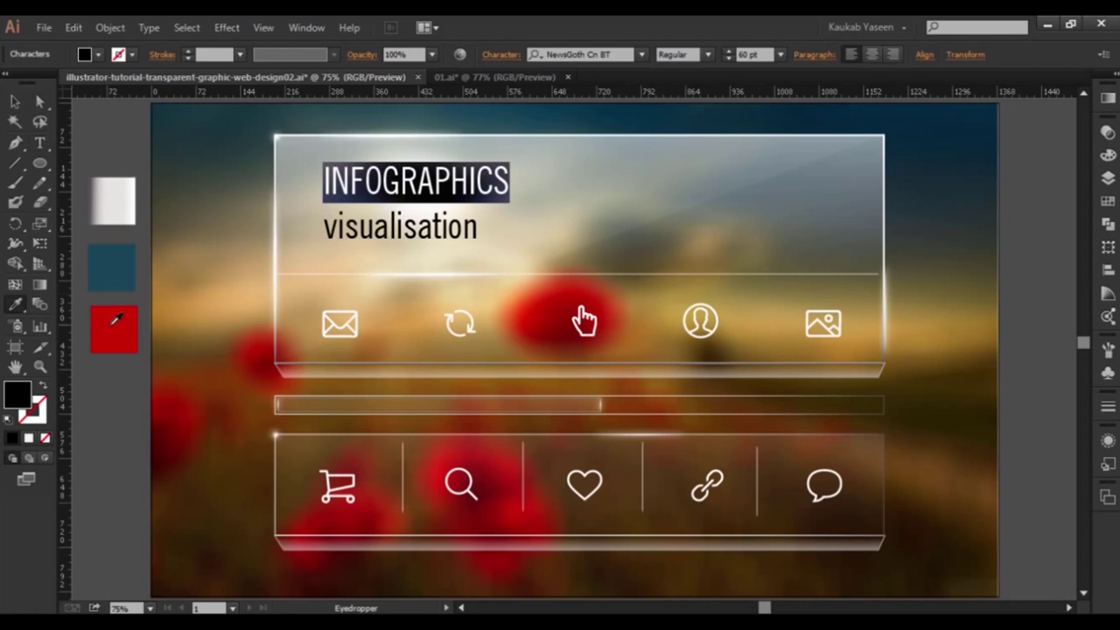
{"action": "left_click", "coordinate": [114, 322]}
{"action": "left_click", "coordinate": [15, 102]}
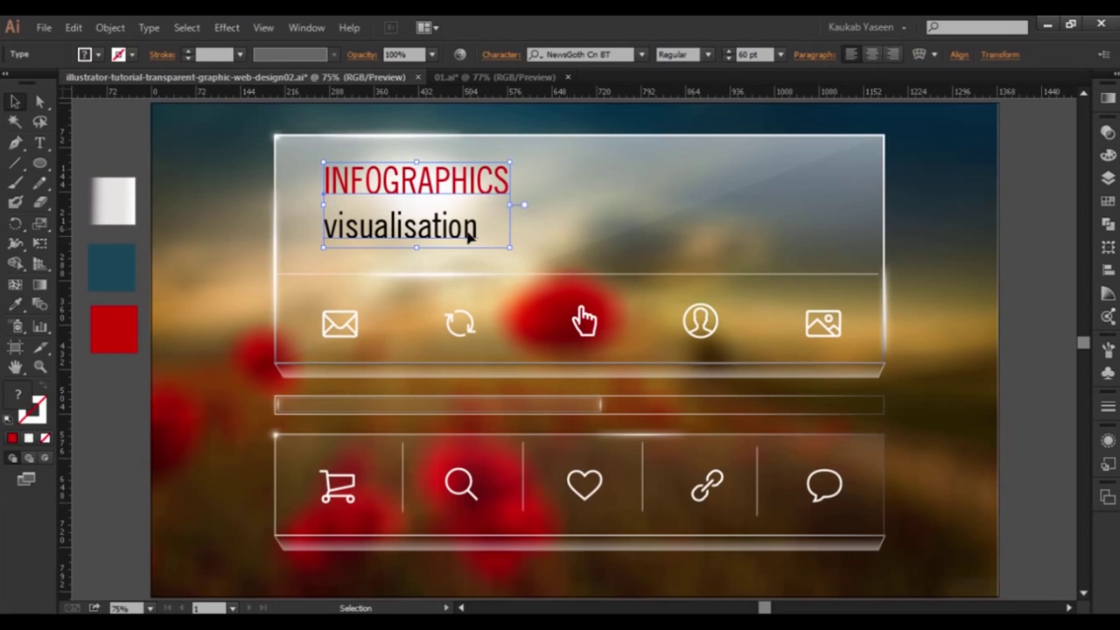
- Colour the word visualisation with the dark-blue swatch
{"action": "left_click", "coordinate": [40, 142]}
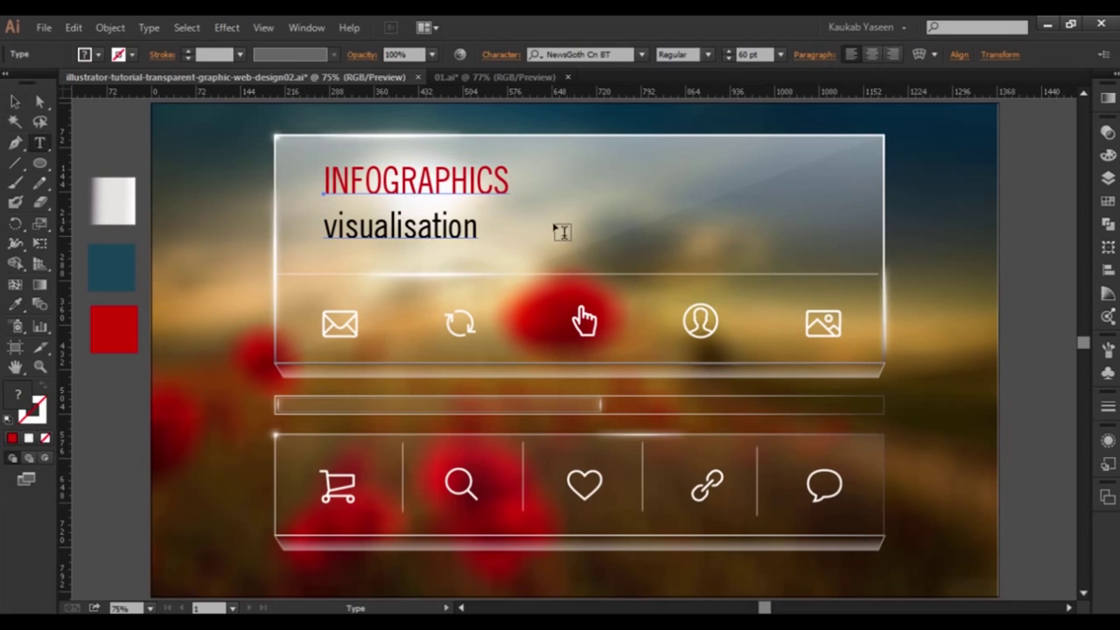
{"action": "left_click_drag", "start_coordinate": [478, 225], "coordinate": [319, 224]}
{"action": "left_click", "coordinate": [15, 303]}
{"action": "left_click", "coordinate": [100, 258]}
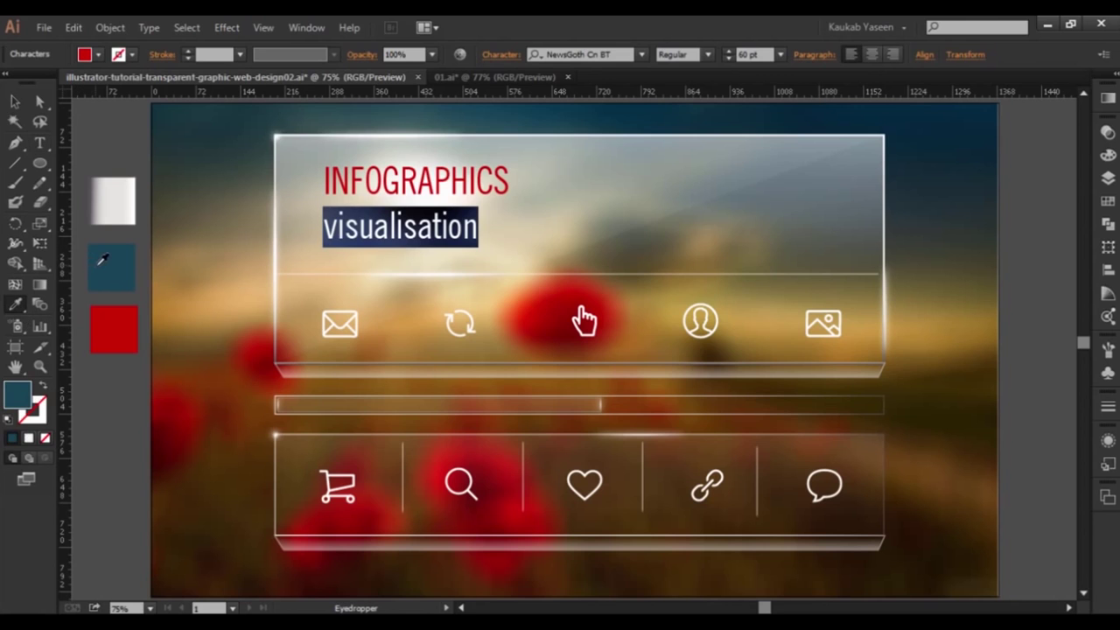
{"action": "left_click", "coordinate": [15, 101]}
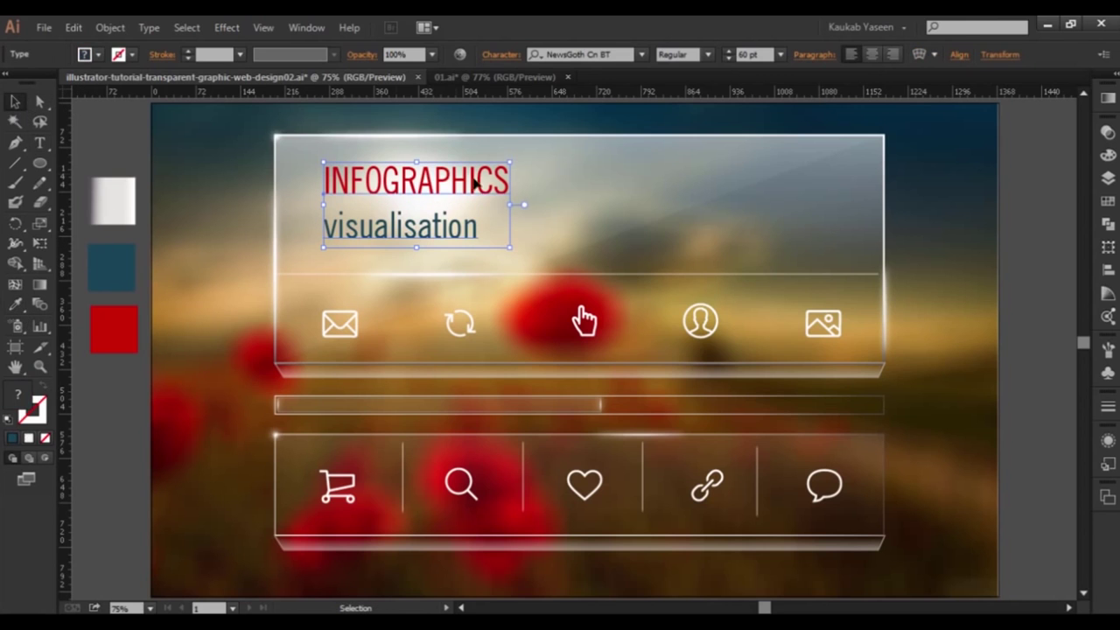
- Set INFOGRAPHICS to Myriad Pro Semibold and show the guides
{"action": "left_click", "coordinate": [39, 142]}
{"action": "left_click_drag", "start_coordinate": [507, 172], "coordinate": [322, 179]}
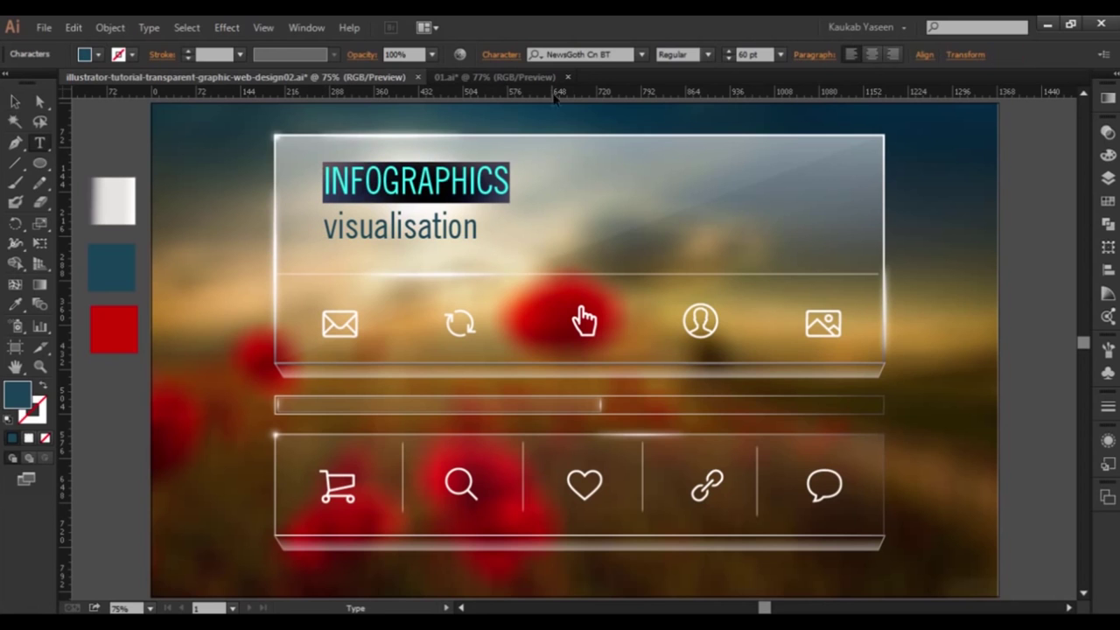
{"action": "left_click", "coordinate": [613, 54]}
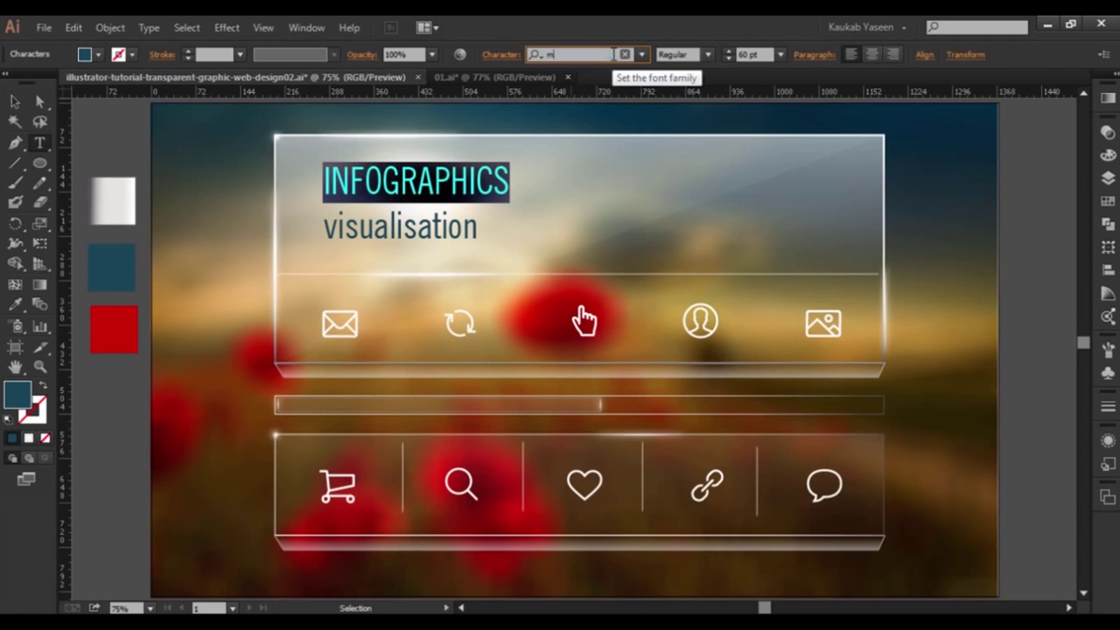
{"action": "type", "text": "my"}
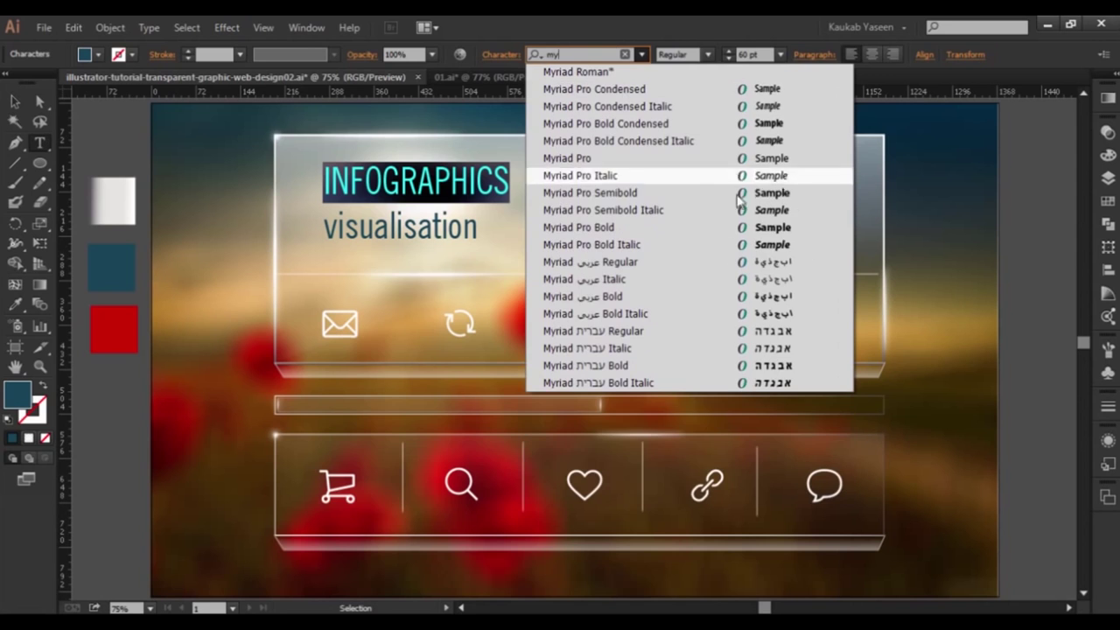
{"action": "left_click", "coordinate": [622, 194]}
{"action": "key", "text": "Escape"}
{"action": "left_click", "coordinate": [120, 135]}
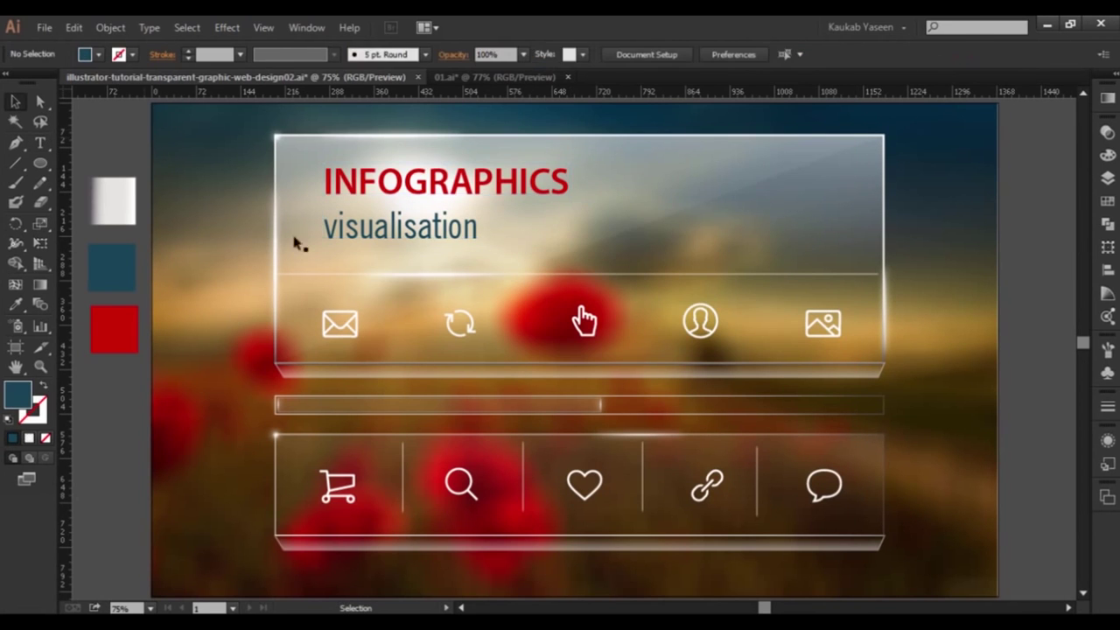
{"action": "key", "text": "a"}
{"action": "key", "text": "ctrl+semicolon"}
{"action": "key", "text": "v"}
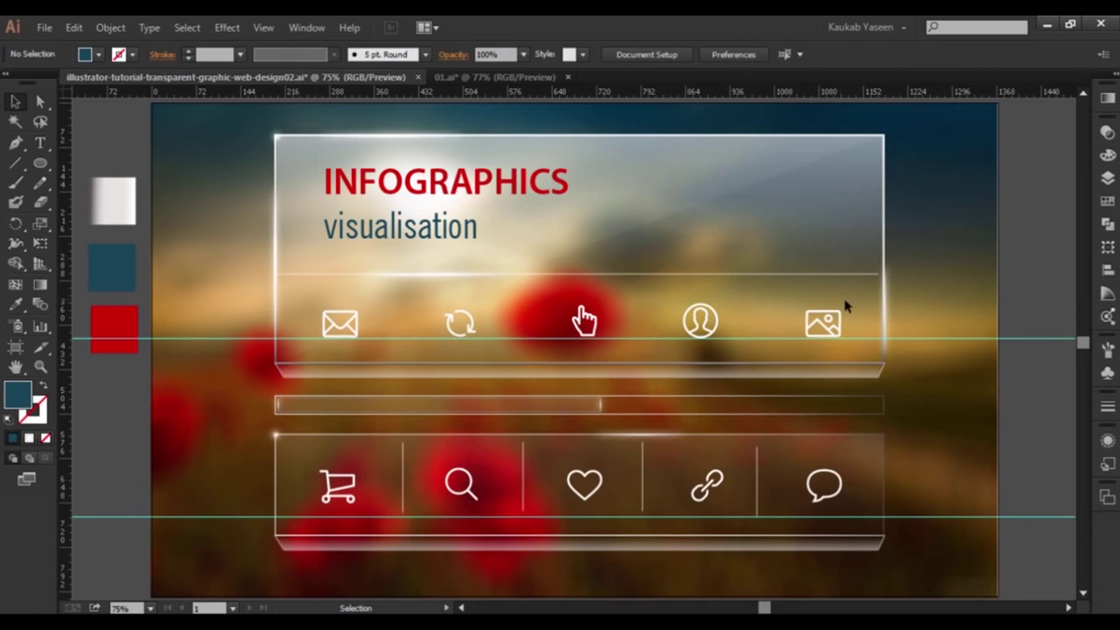
- Inspect the three icon dividers and the top horizontal line, then hide guides with Ctrl+;
{"action": "left_click", "coordinate": [643, 496]}
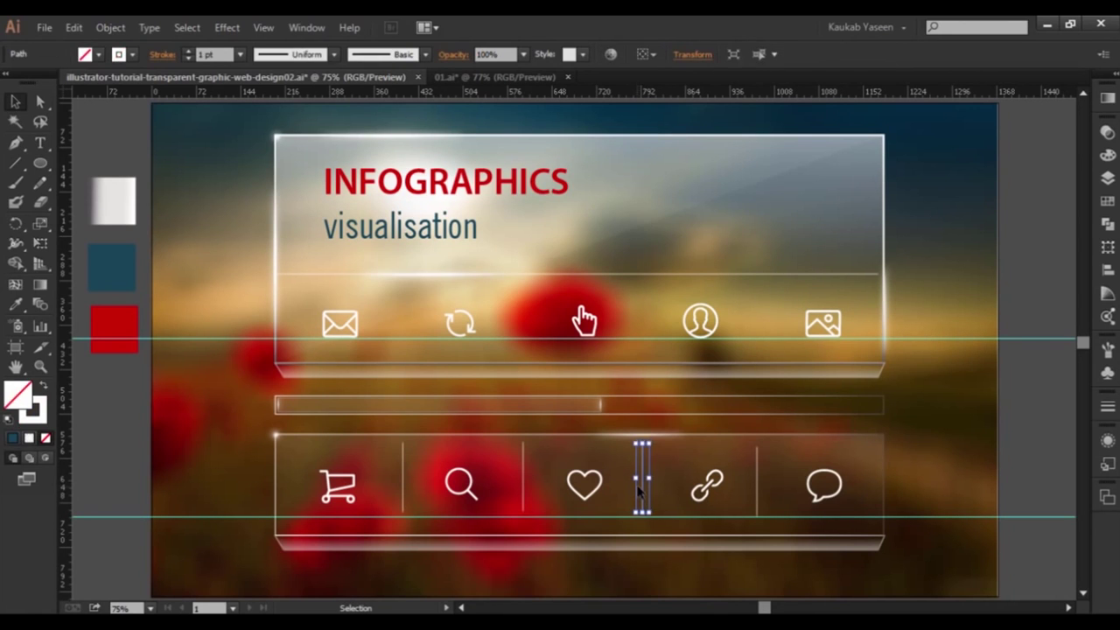
{"action": "left_click", "coordinate": [524, 488]}
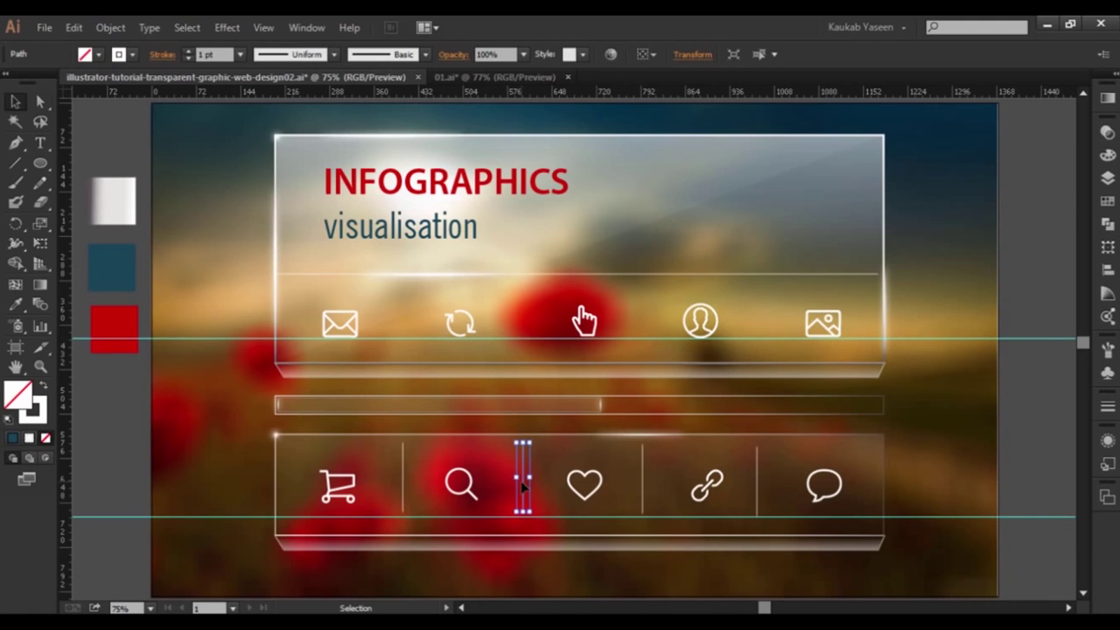
{"action": "left_click", "coordinate": [403, 483]}
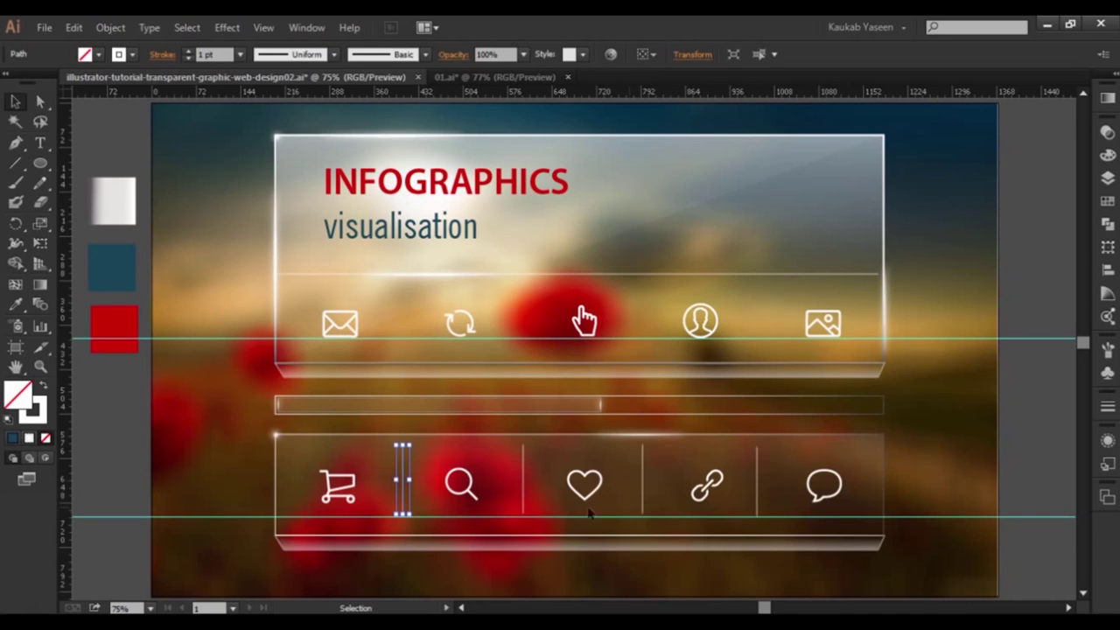
{"action": "left_click", "coordinate": [523, 505]}
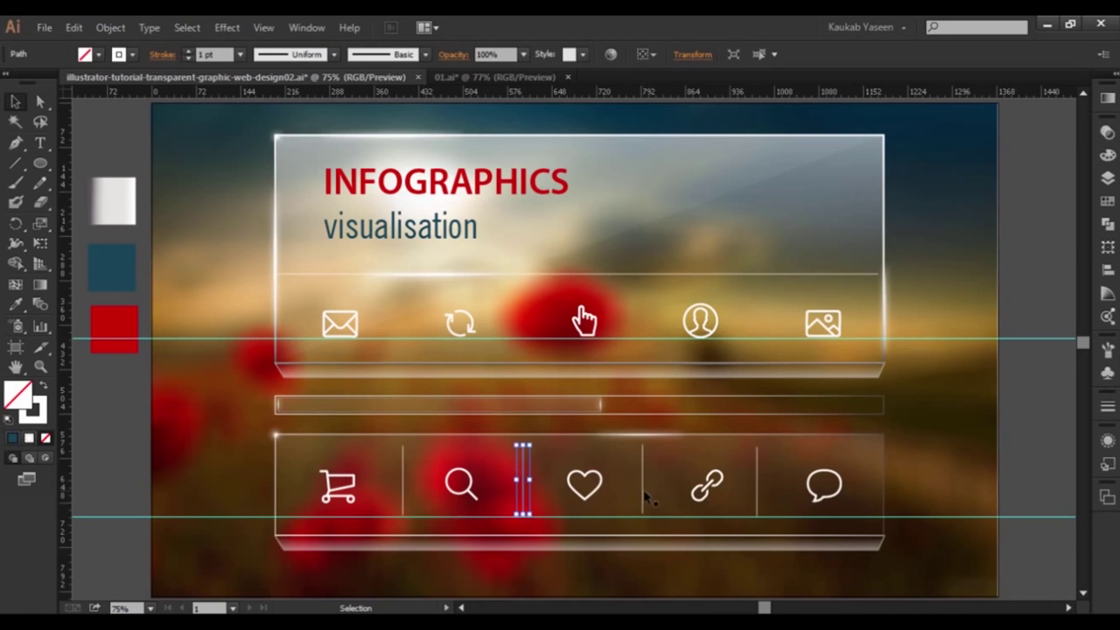
{"action": "left_click", "coordinate": [644, 495]}
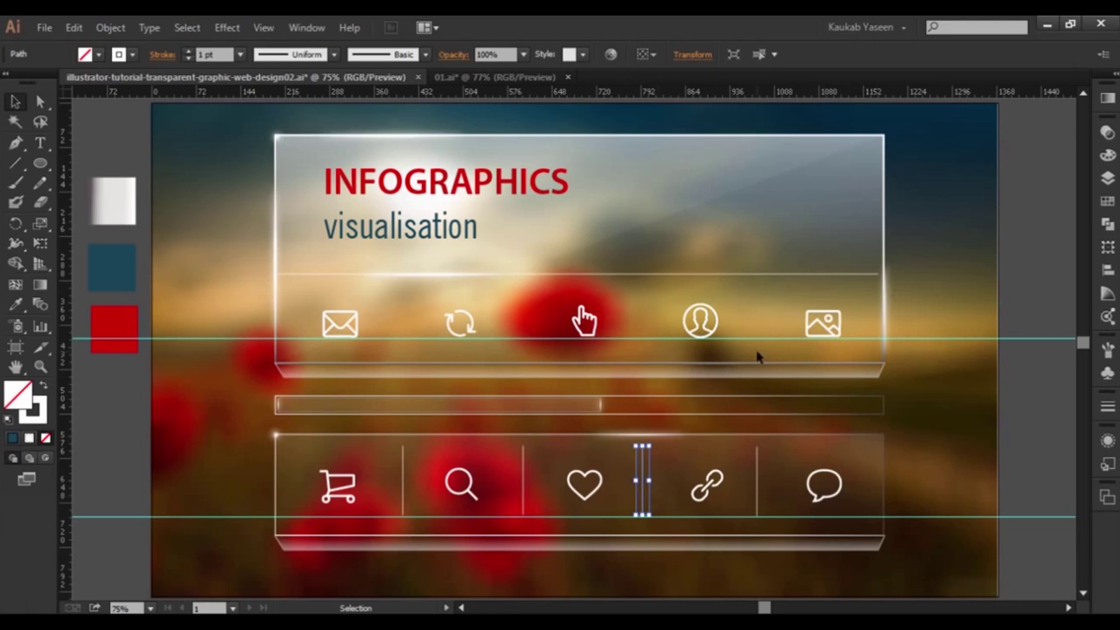
{"action": "left_click", "coordinate": [855, 275]}
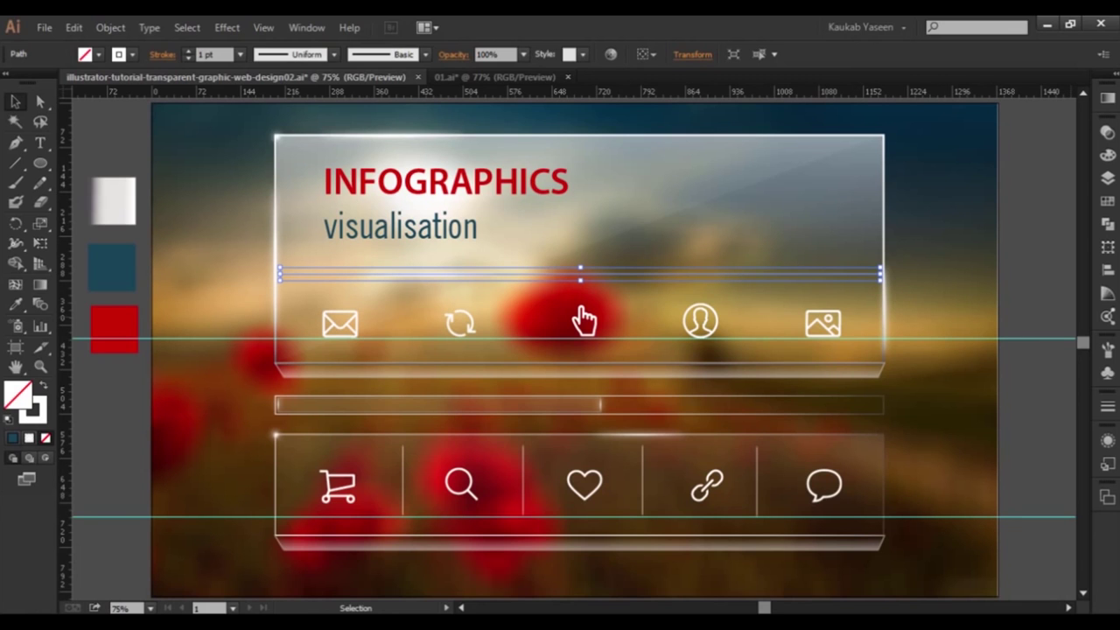
{"action": "key", "text": "ctrl+semicolon"}
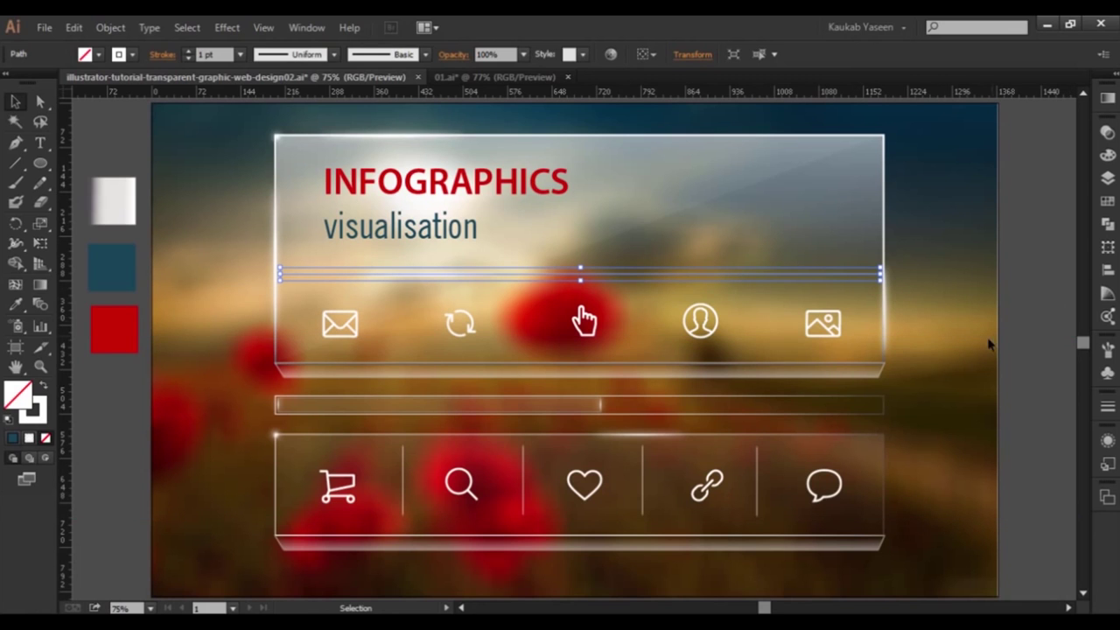
{"action": "left_click", "coordinate": [988, 346]}
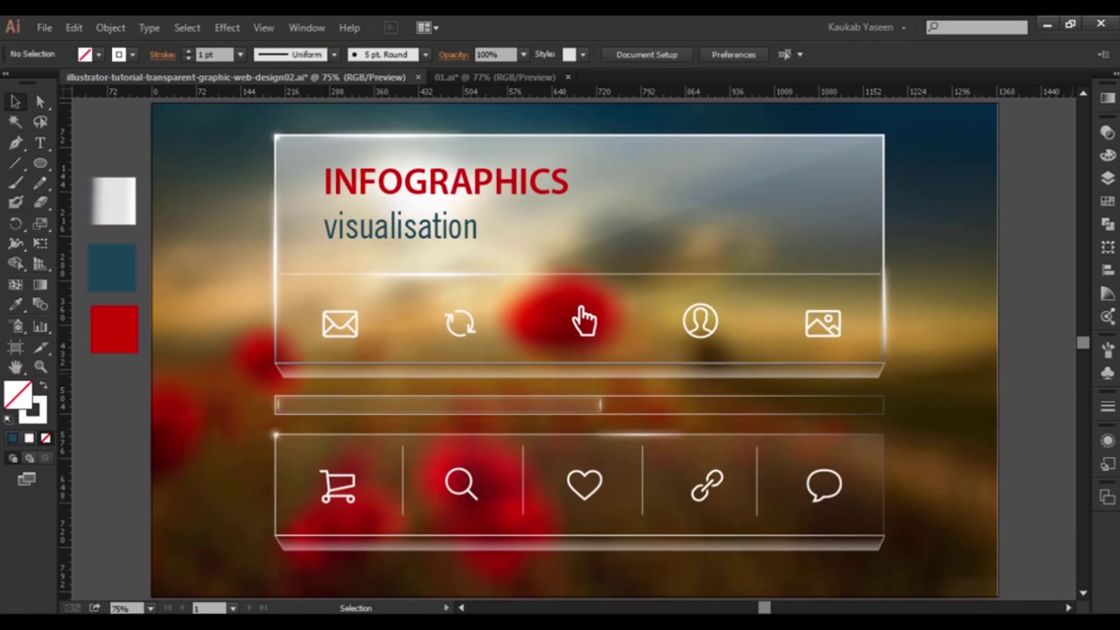